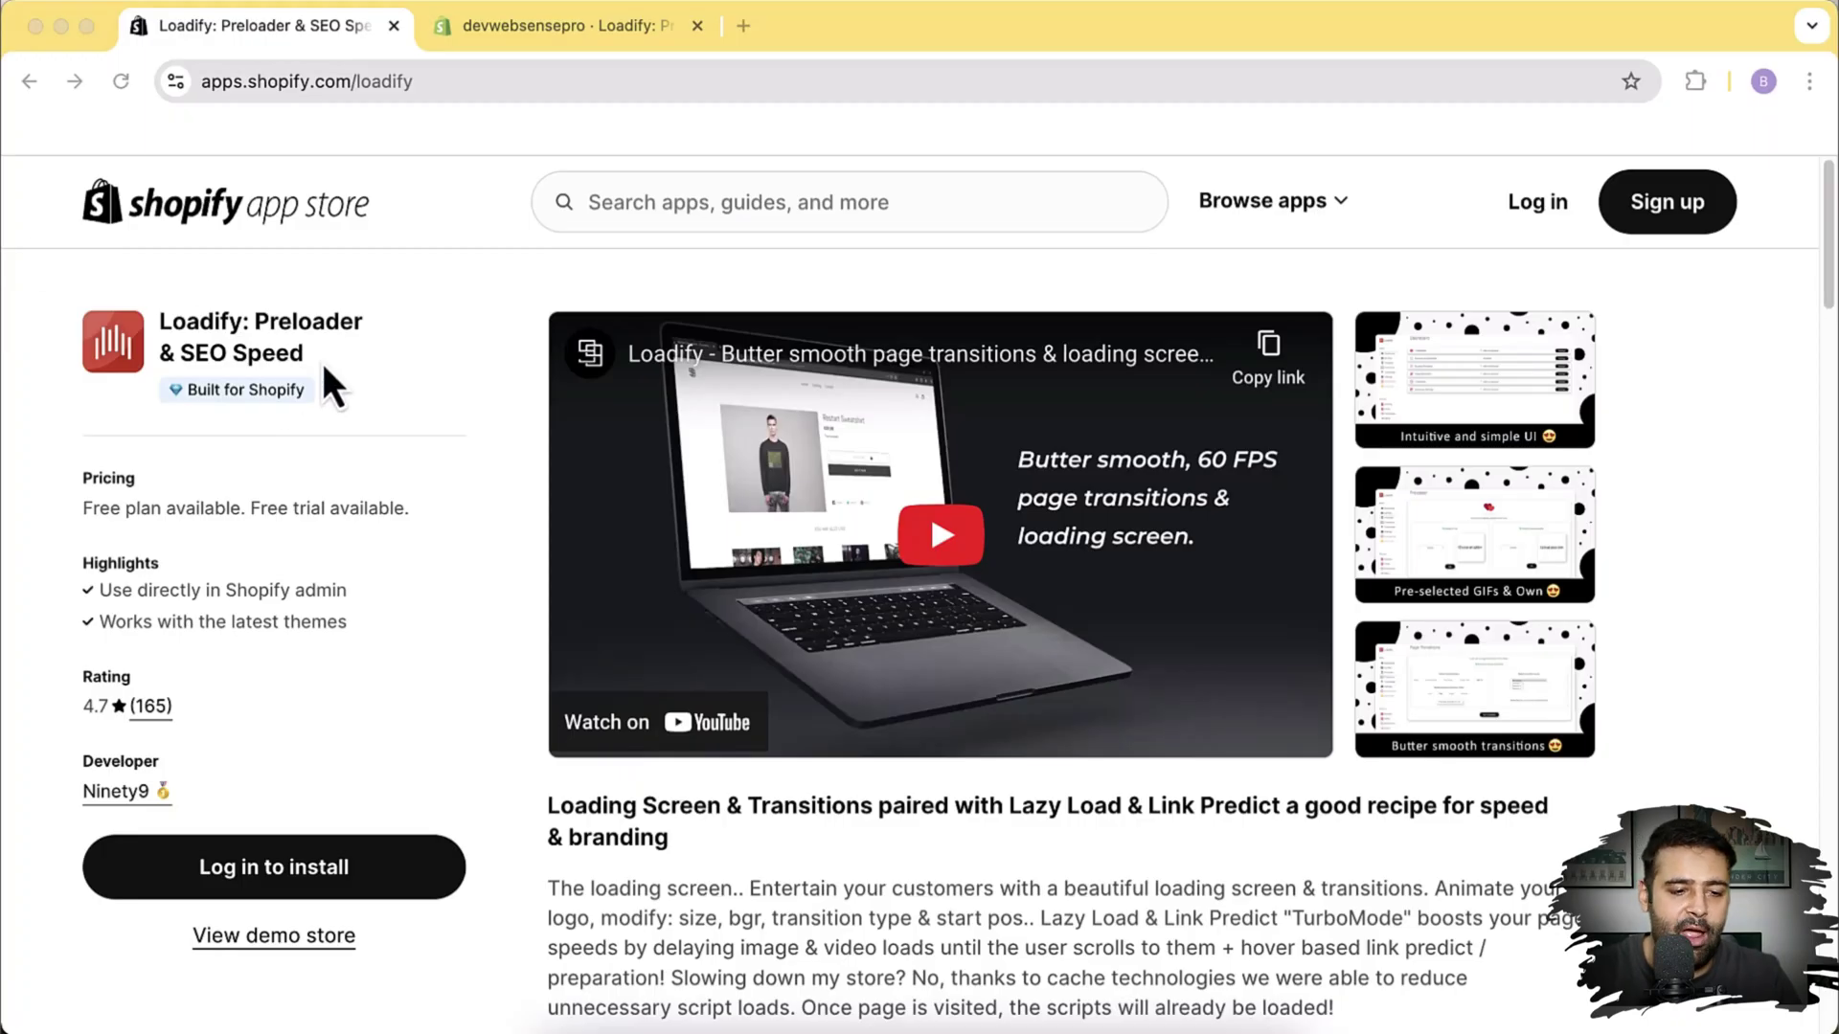
- Switch to the store's Loadify admin page and open the online store in a new tab placed just before it
left_click(323, 368)
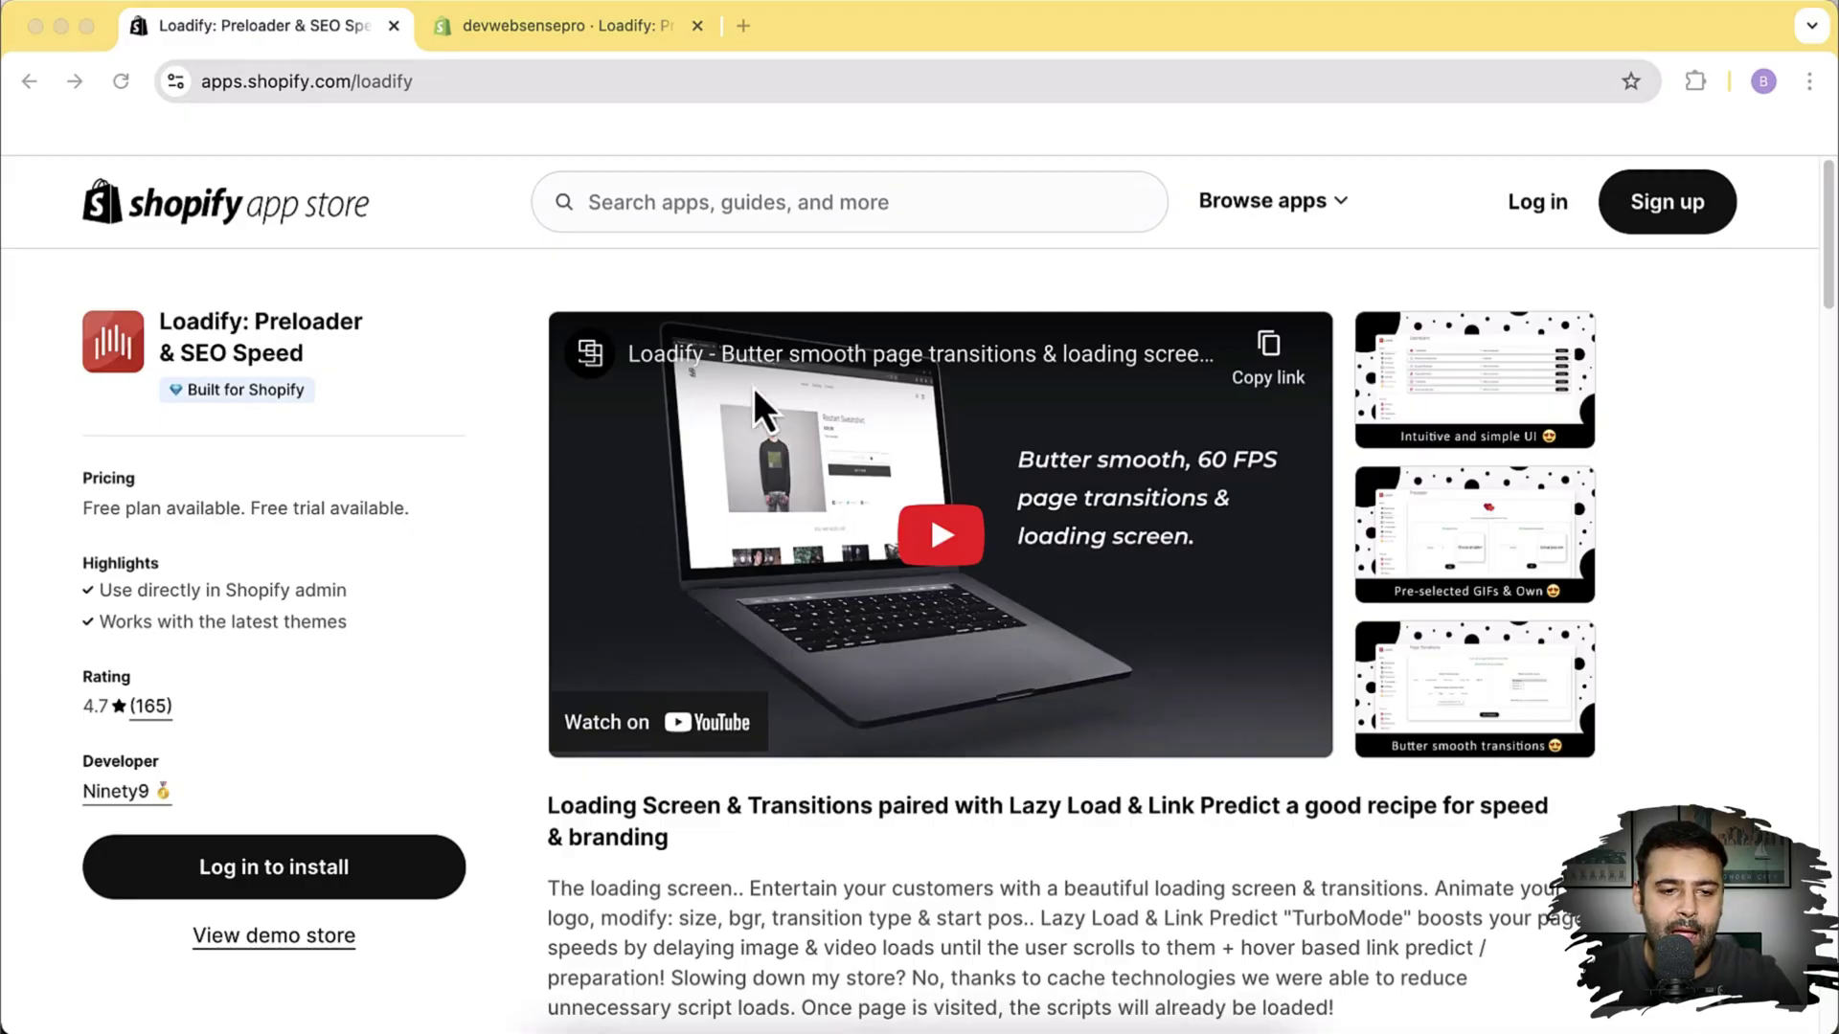
left_click(565, 27)
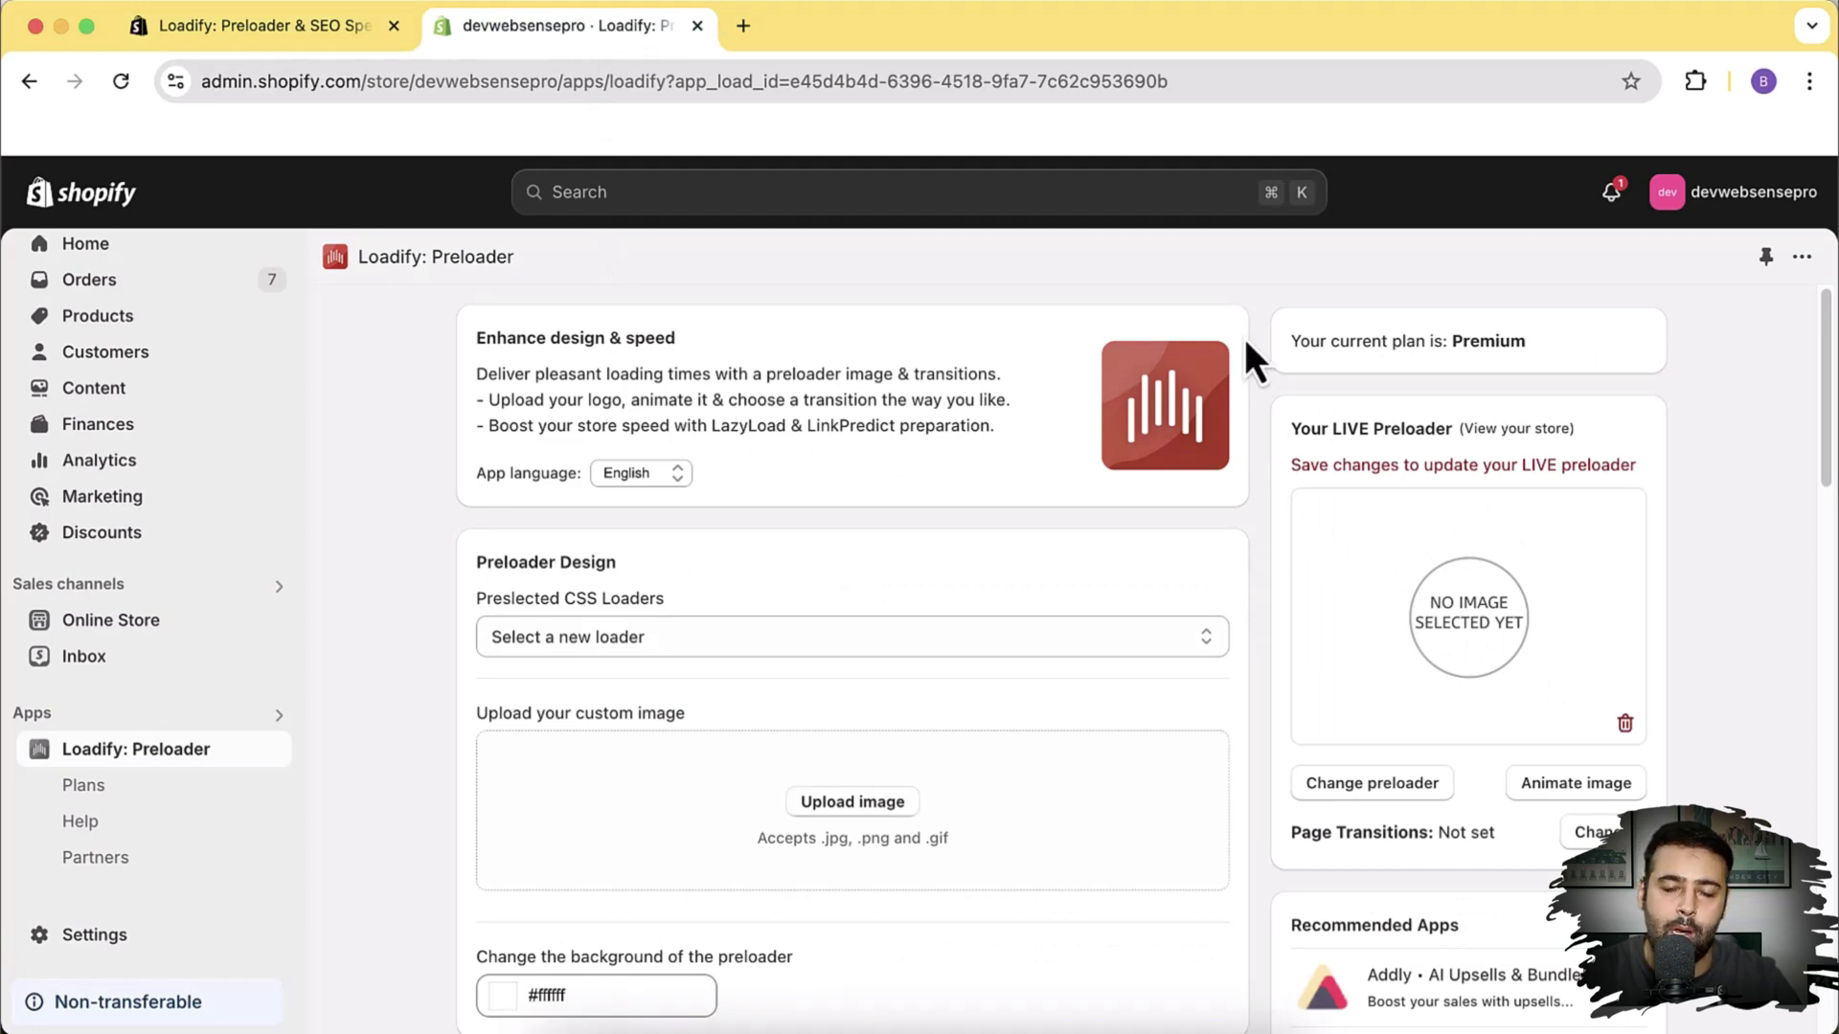
scroll(1244, 337, "down", 2)
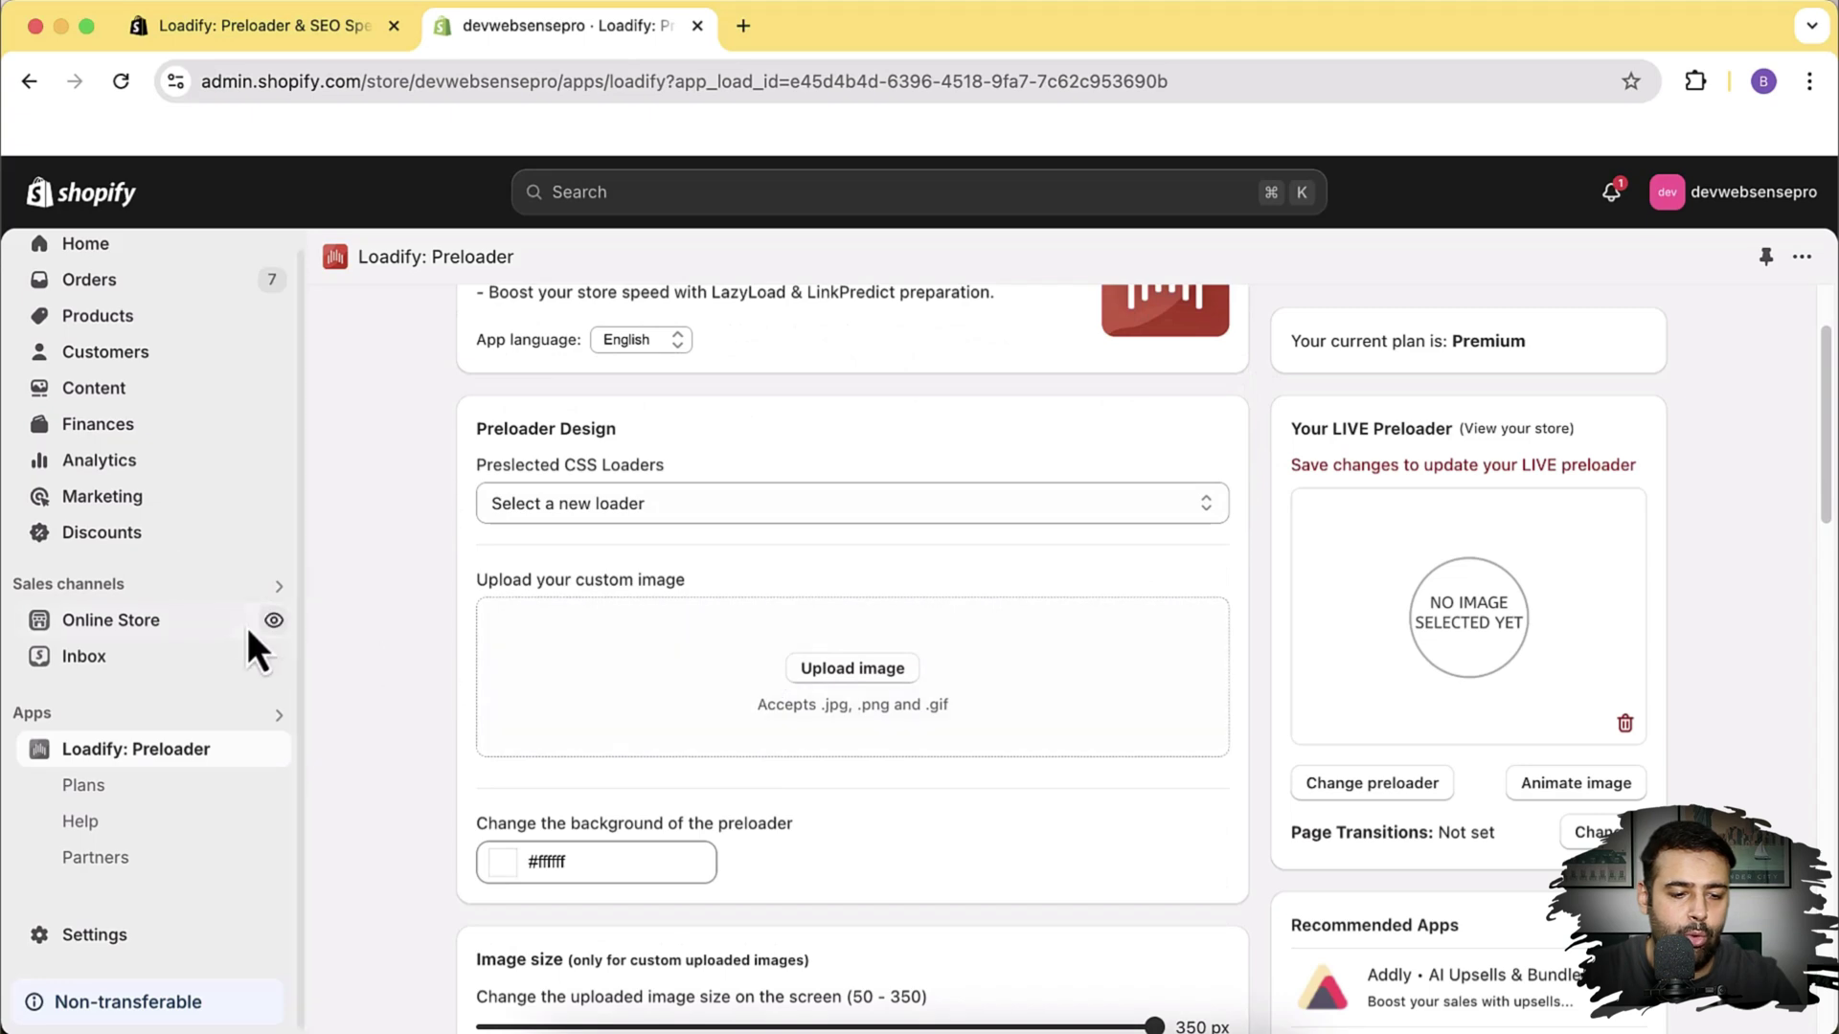
right_click(270, 618)
left_click(307, 629)
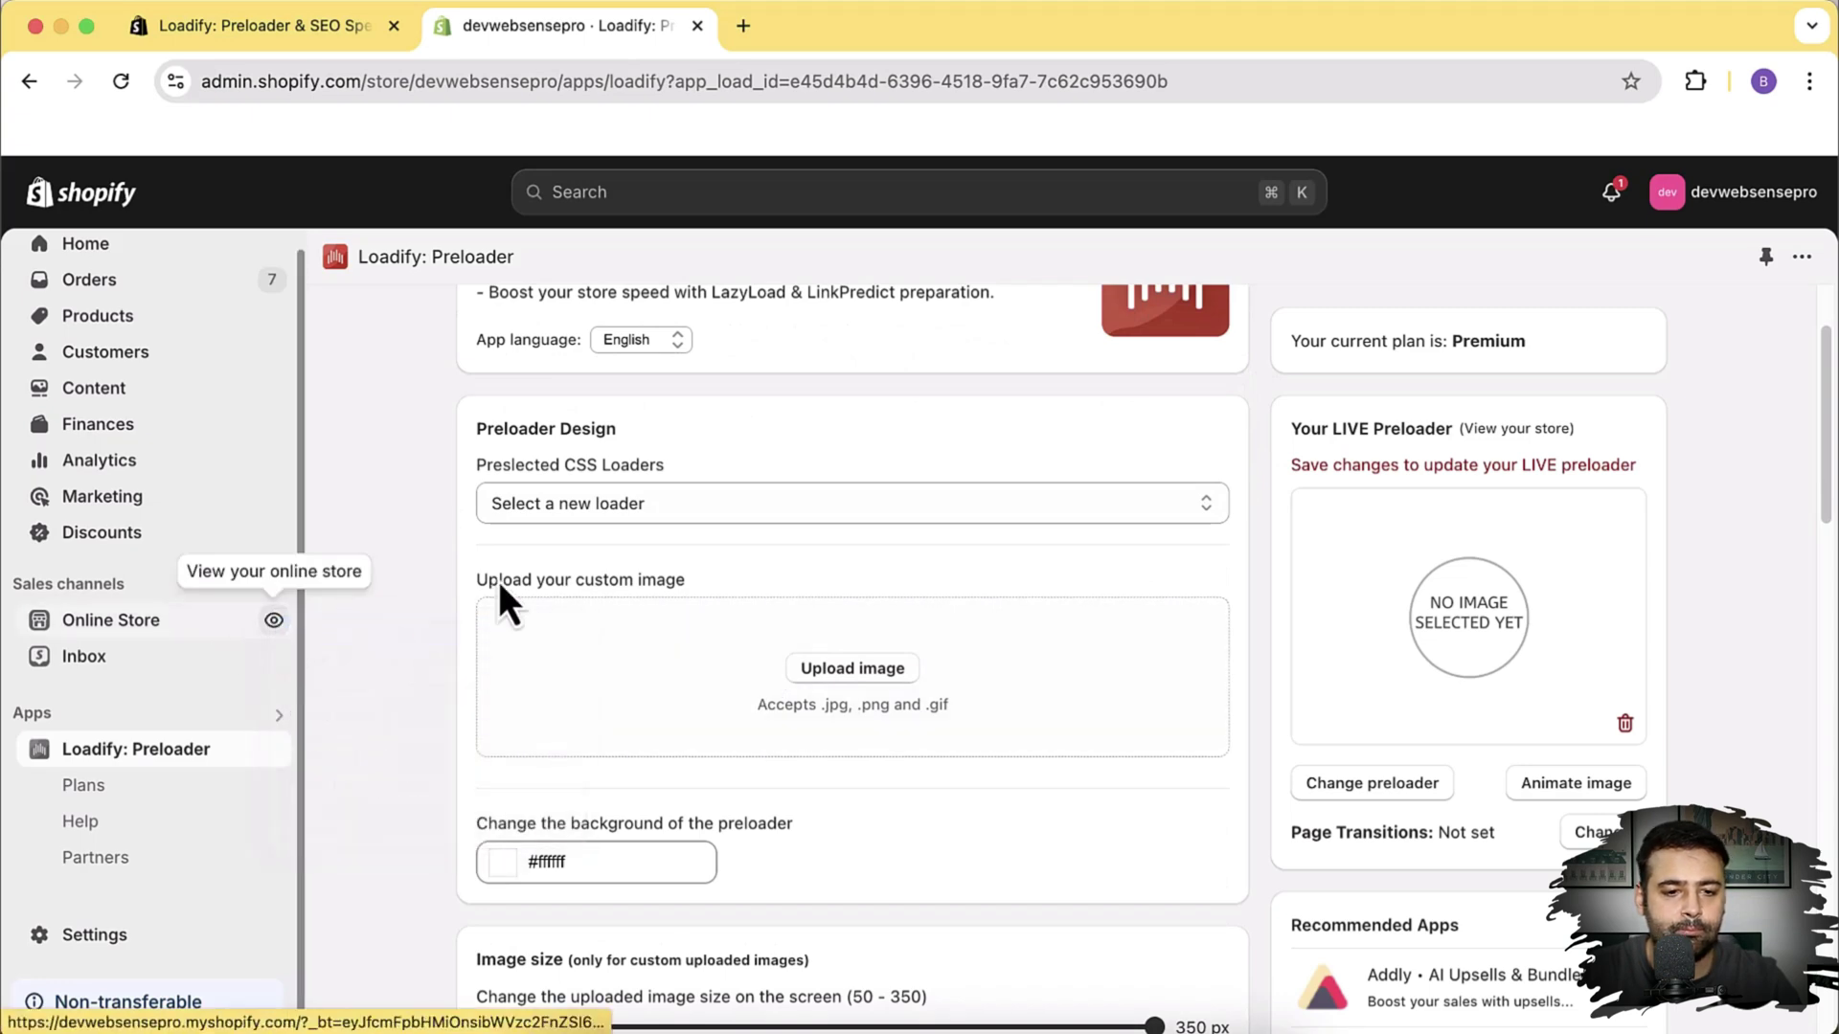
left_click_drag(848, 30, 588, 30)
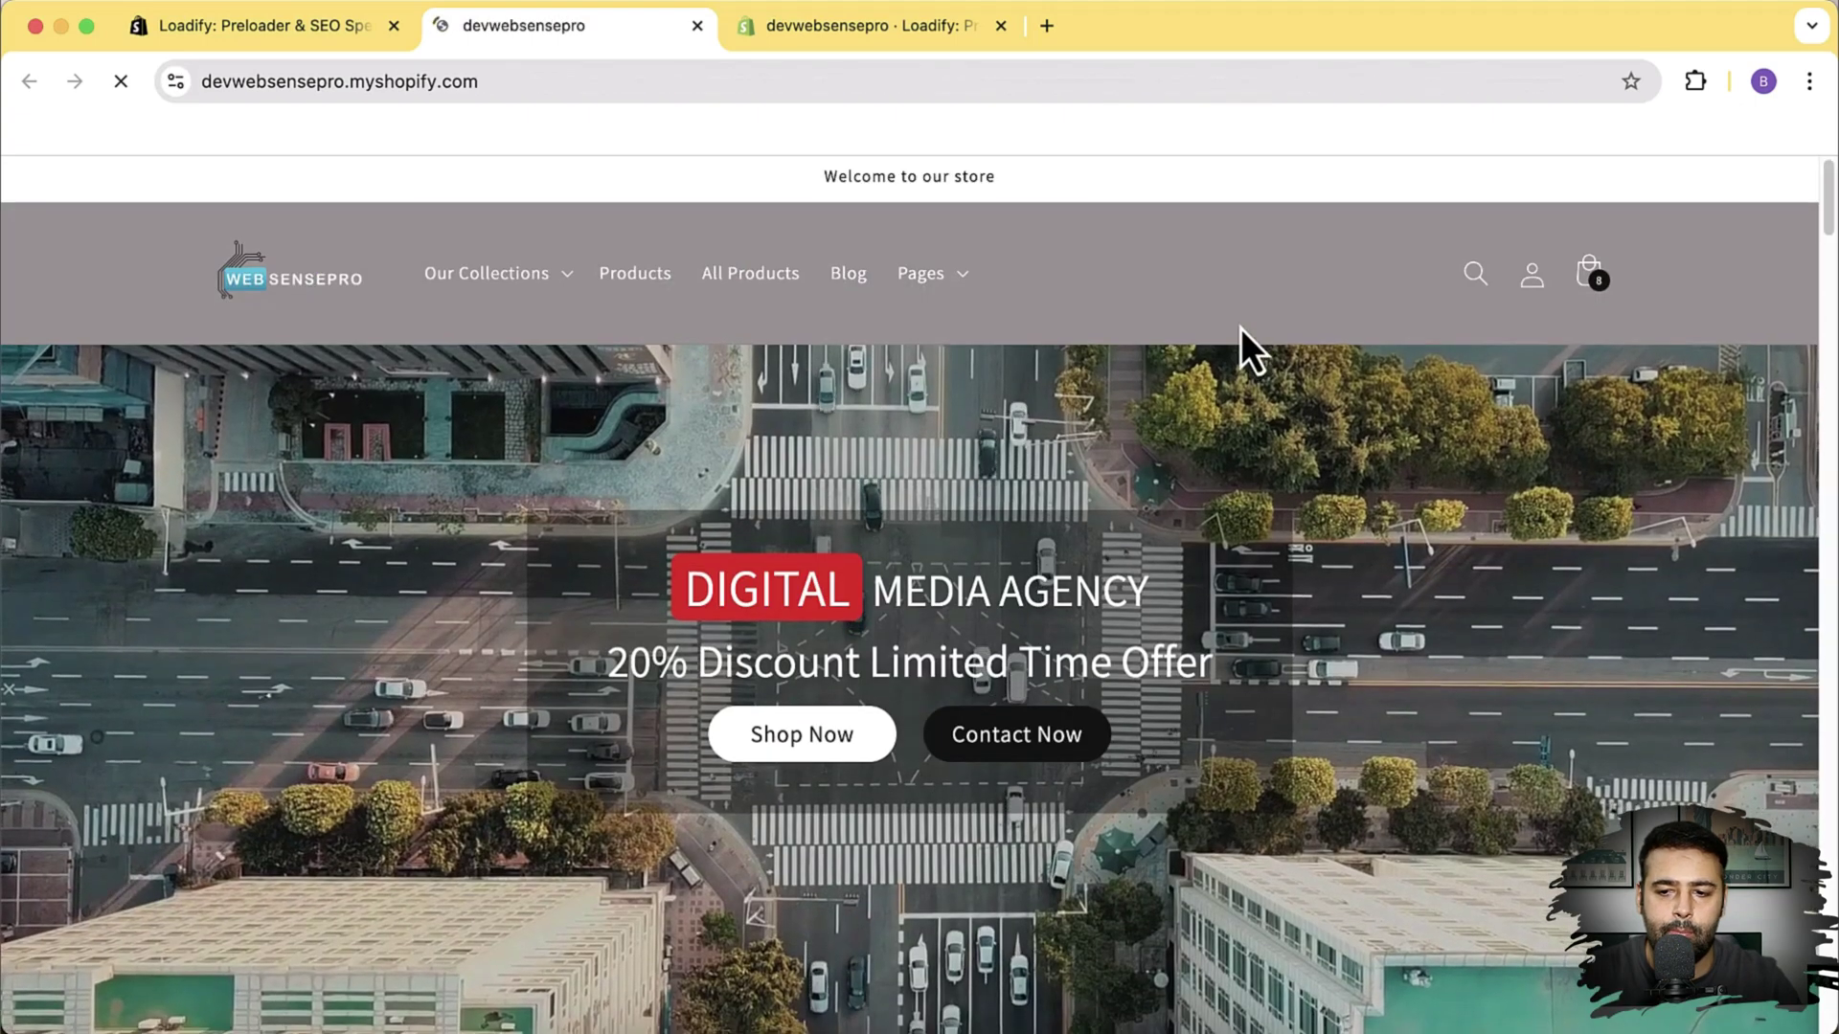
- Examine the storefront home page from header to footer for how its sections load without a preloader
scroll(1239, 329, "down", 15)
scroll(1269, 287, "down", 15)
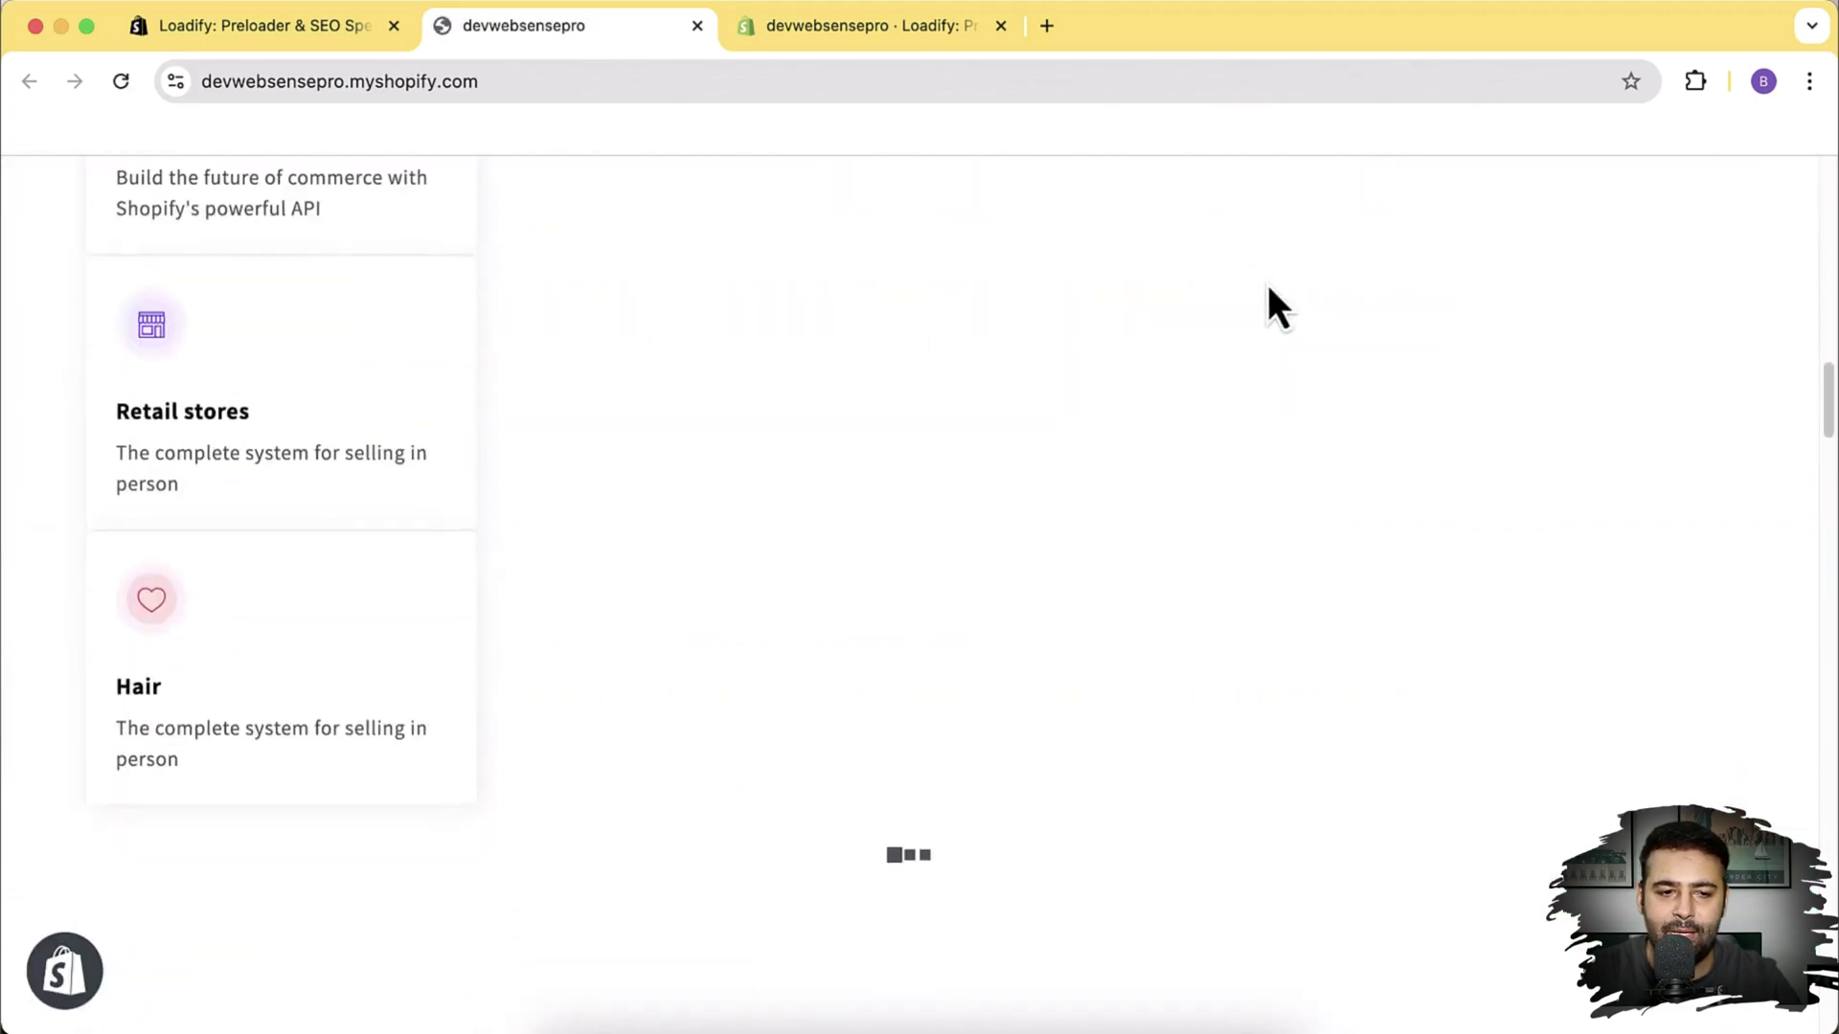
scroll(1267, 284, "down", 20)
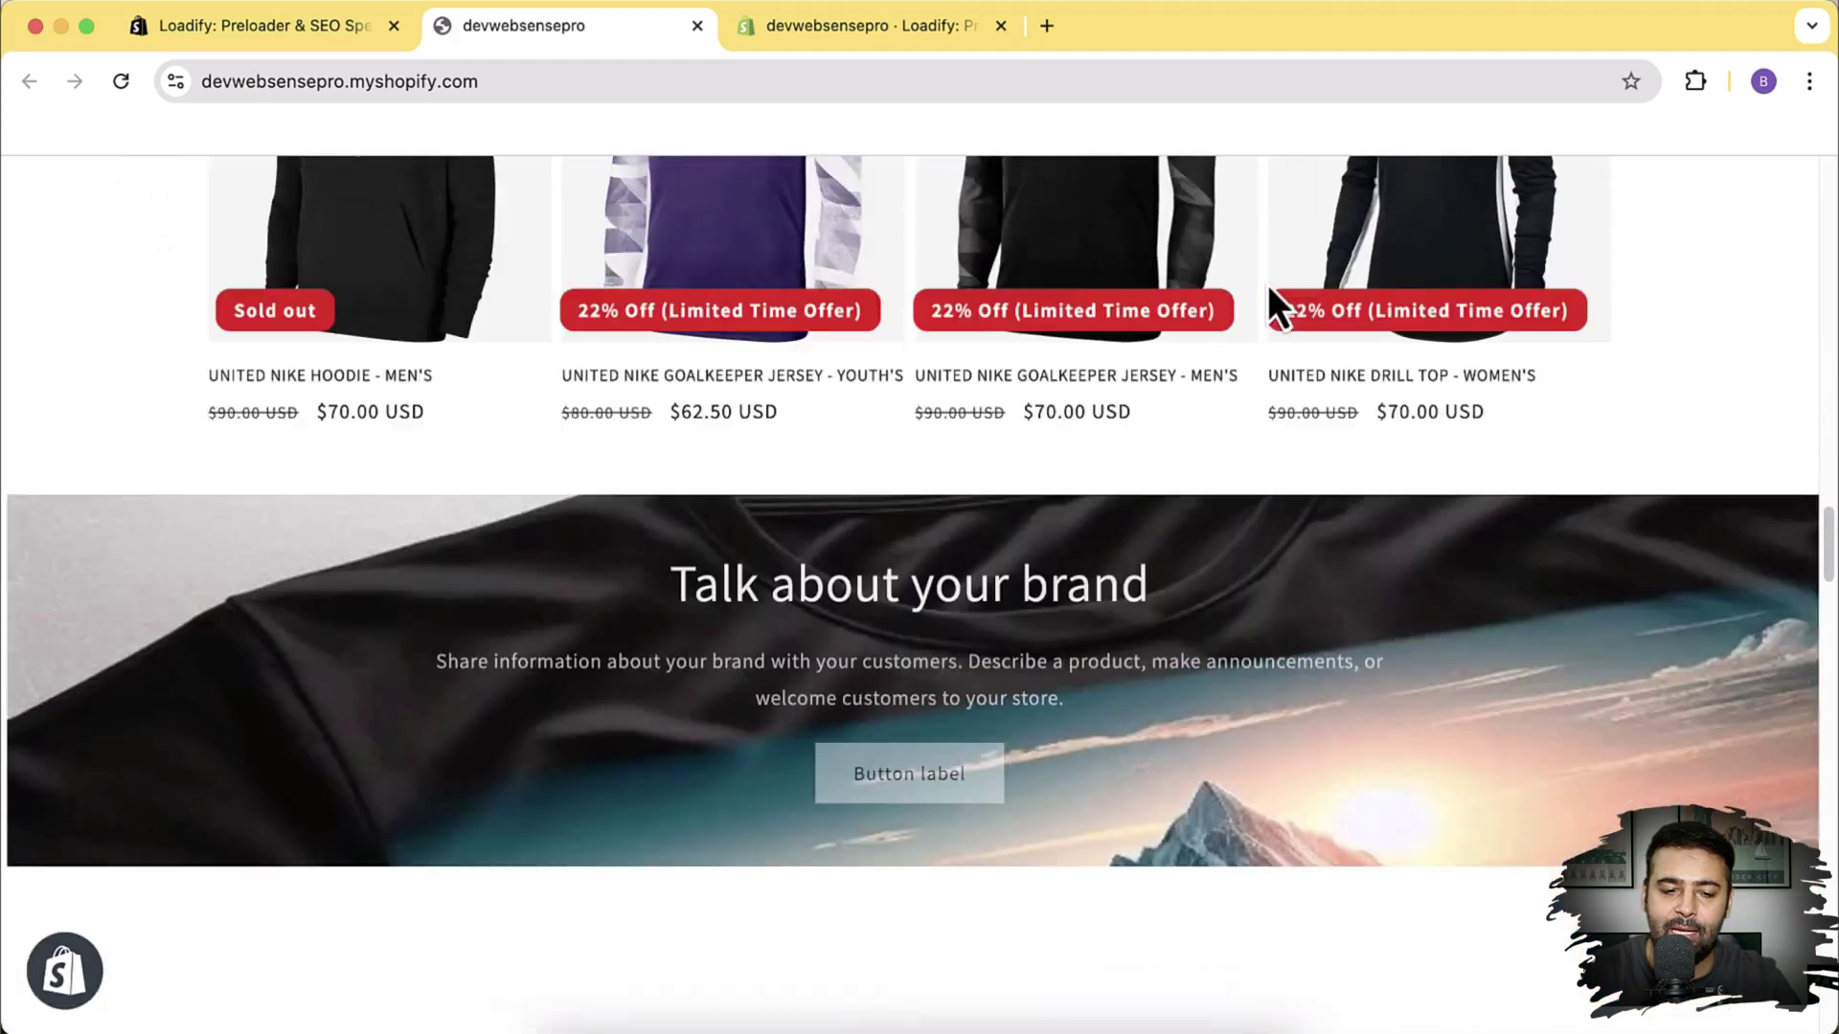
scroll(1267, 285, "down", 20)
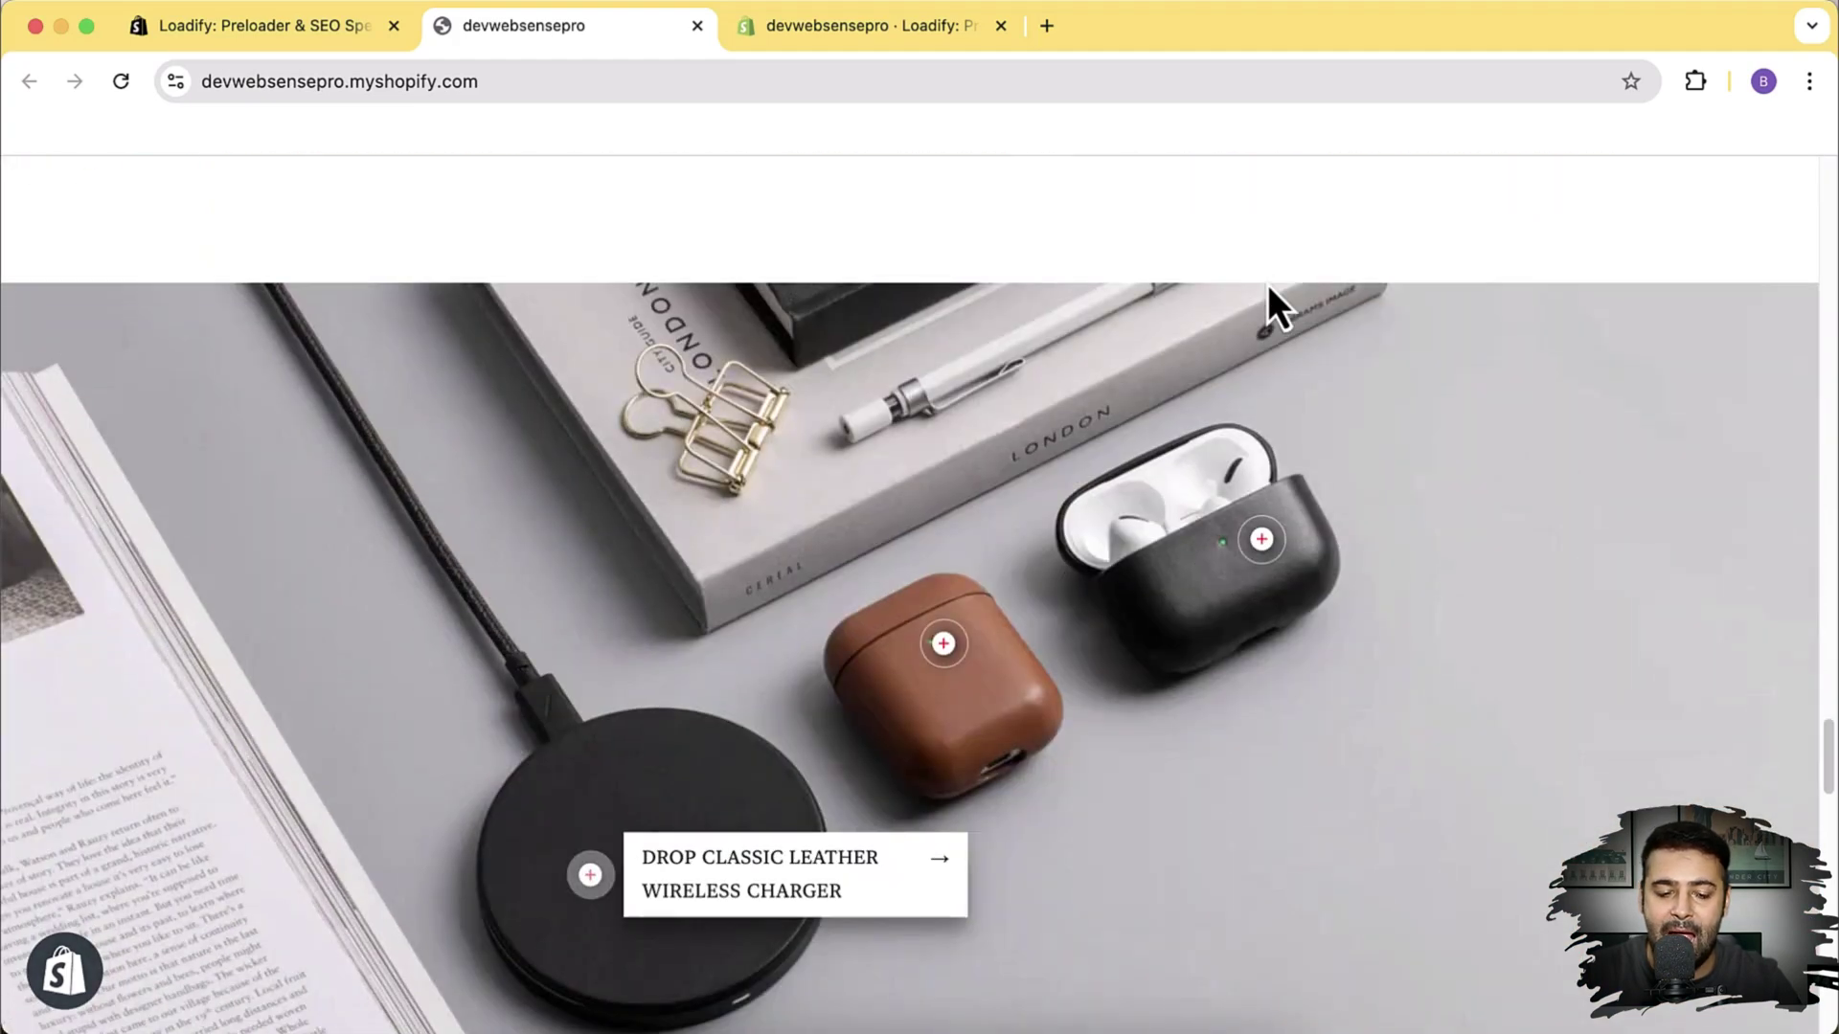
scroll(1245, 469, "down", 5)
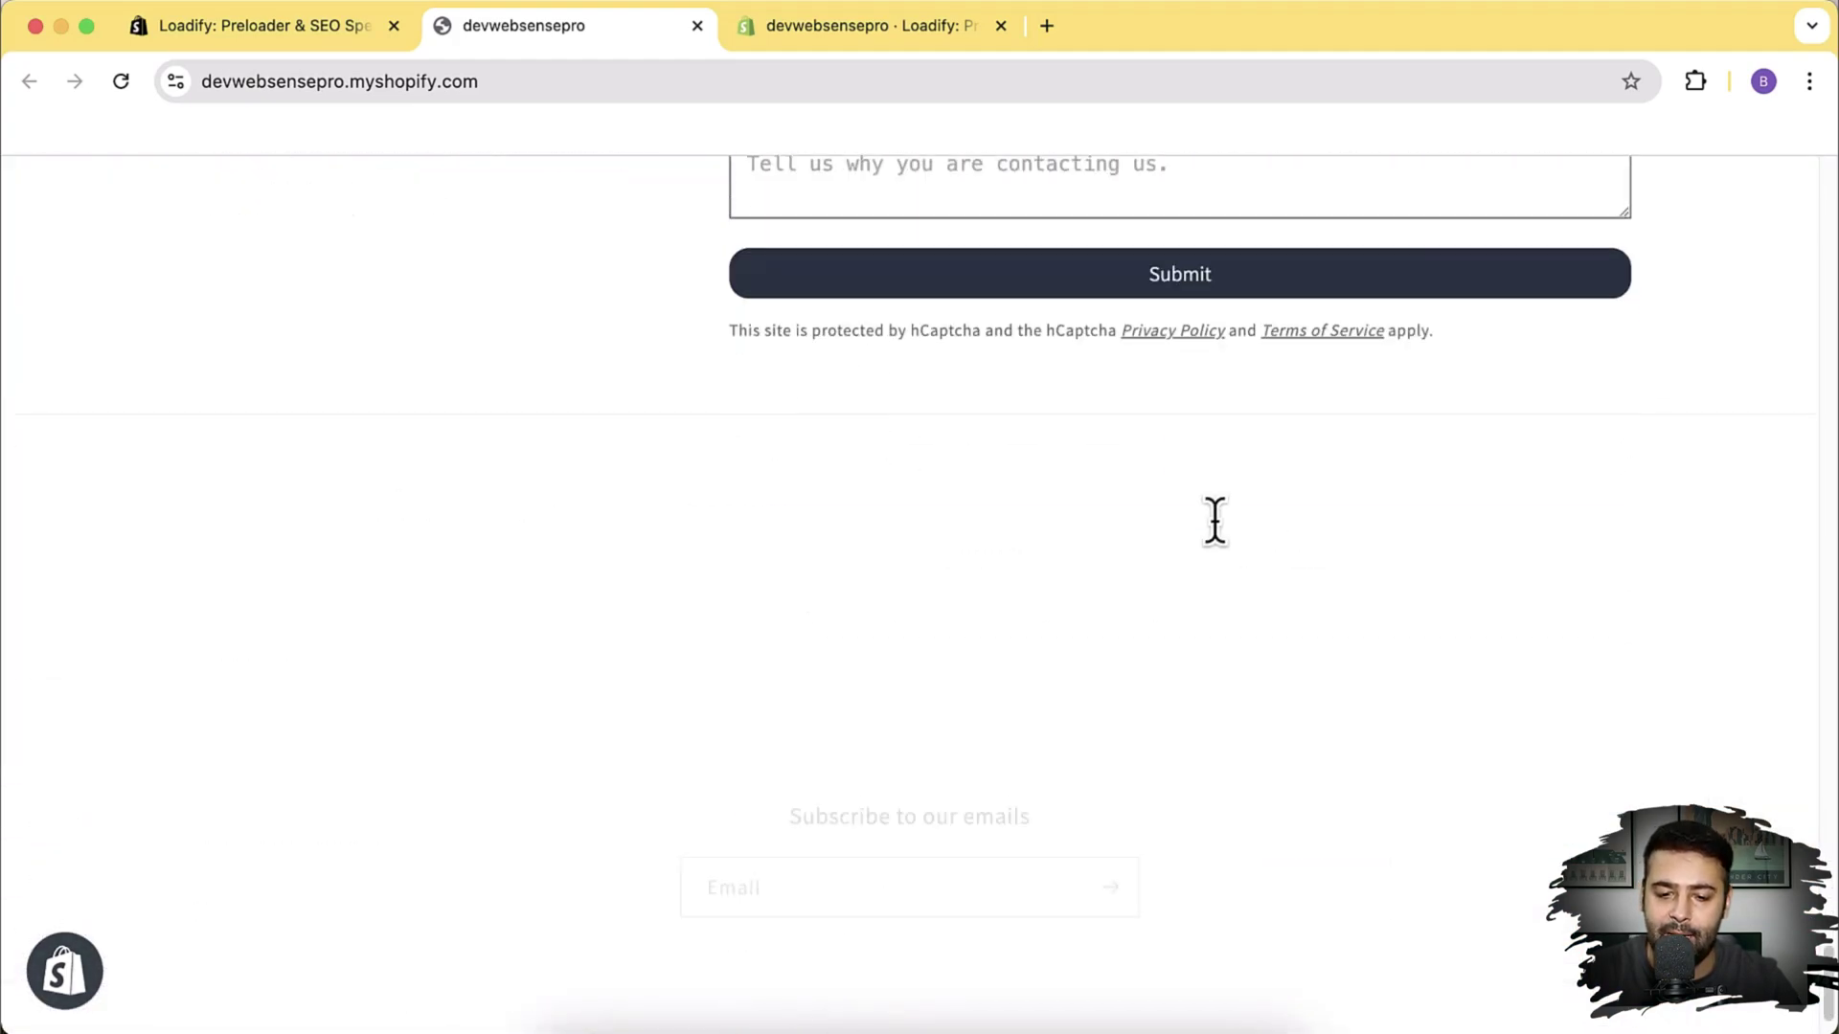
scroll(1207, 536, "up", 20)
scroll(1203, 547, "up", 20)
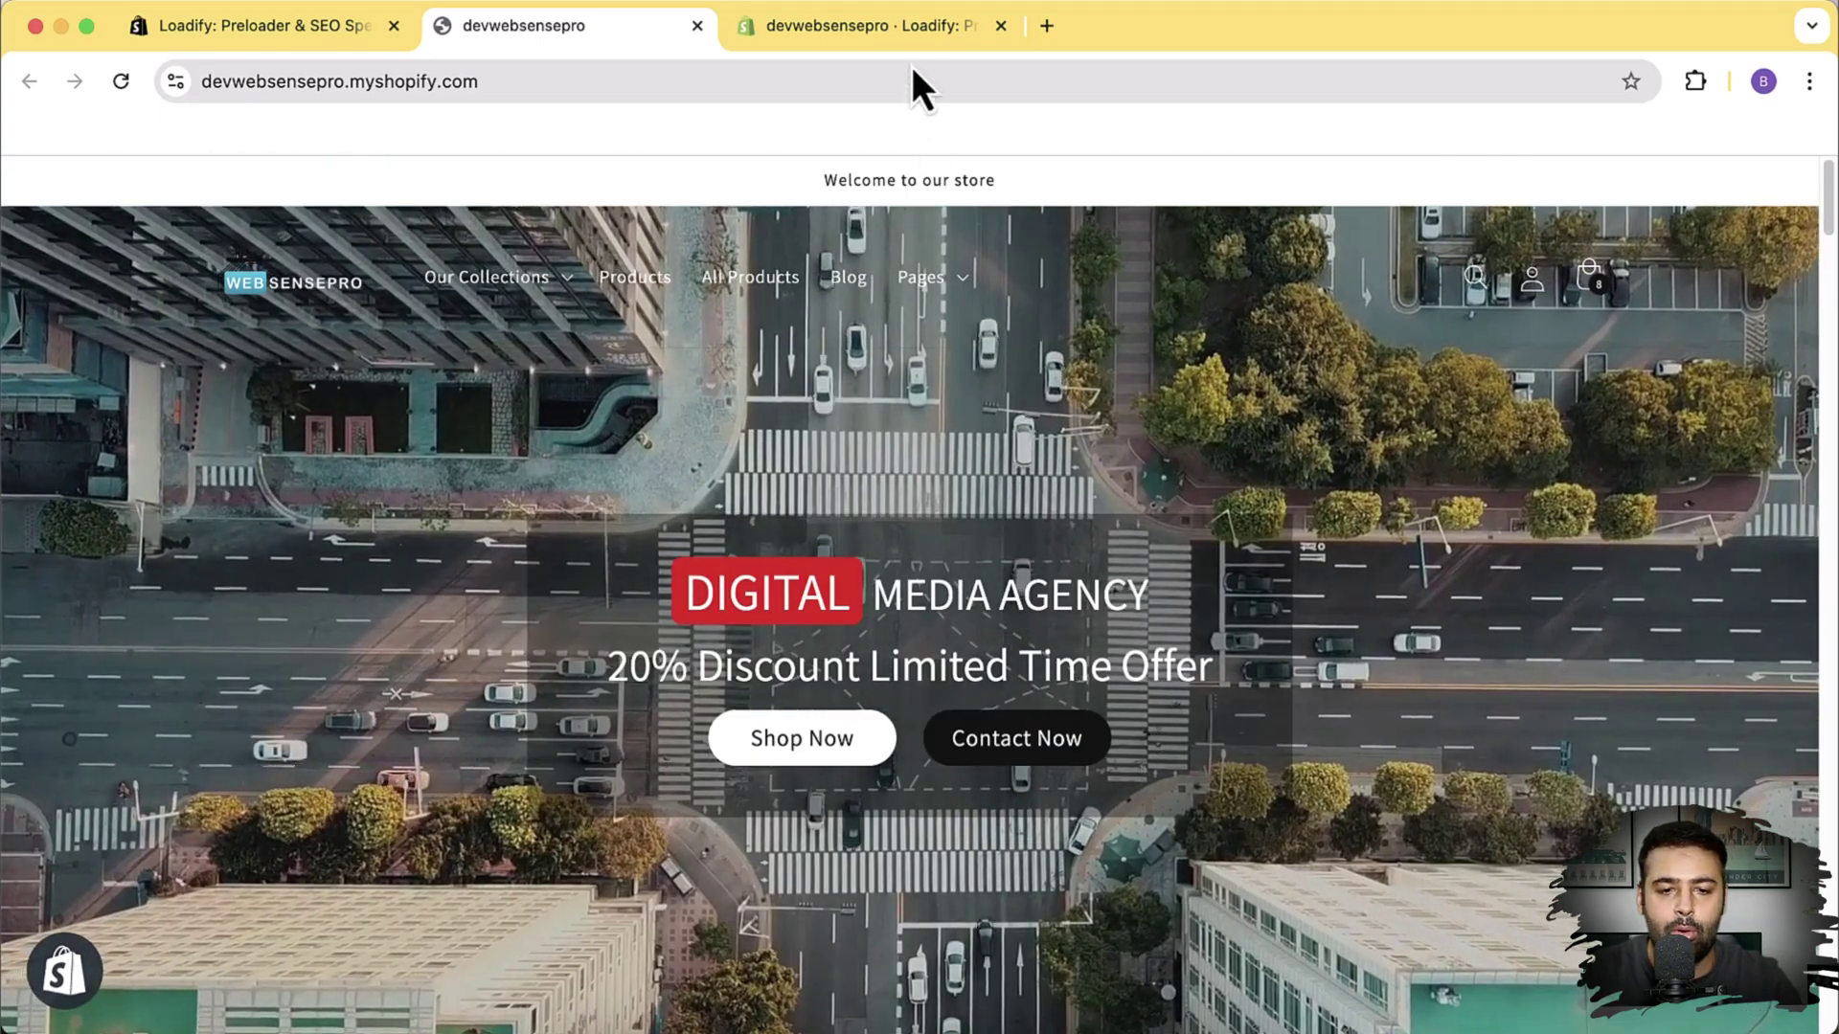
- Set the preselected CSS loader in Loadify to "Free - Love" and save the settings
left_click(914, 29)
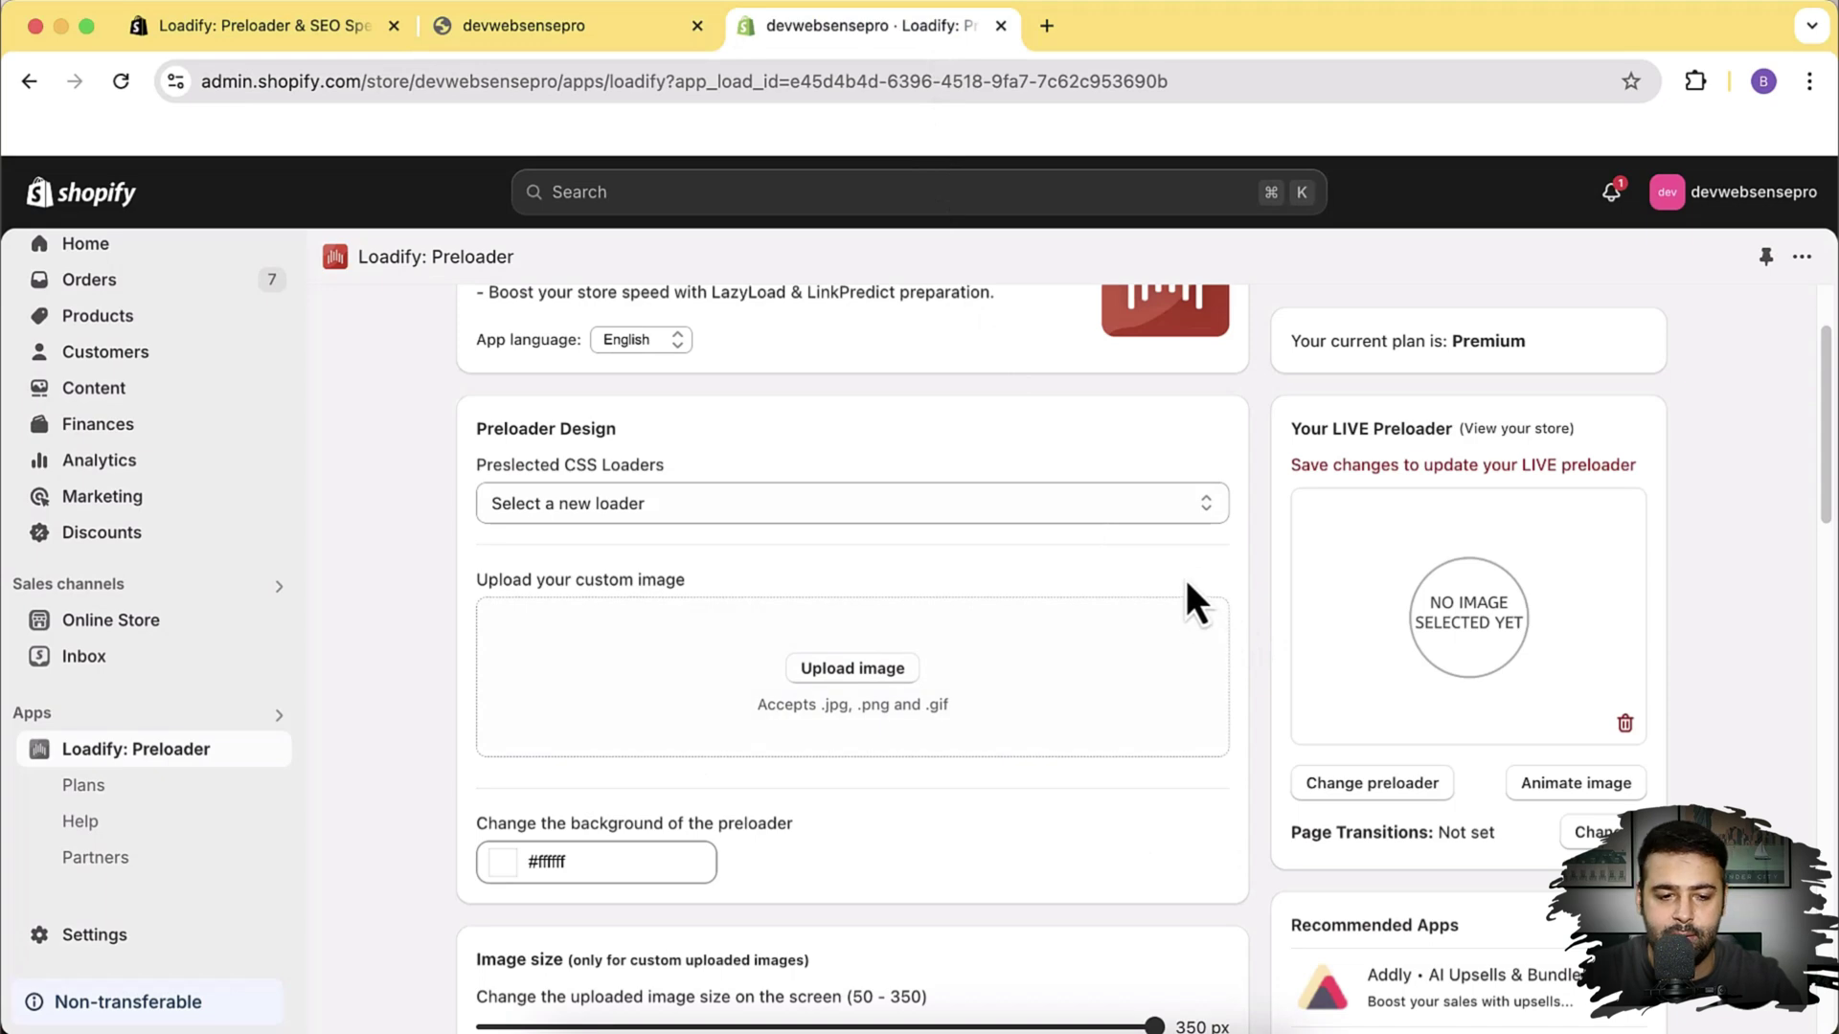
left_click(503, 517)
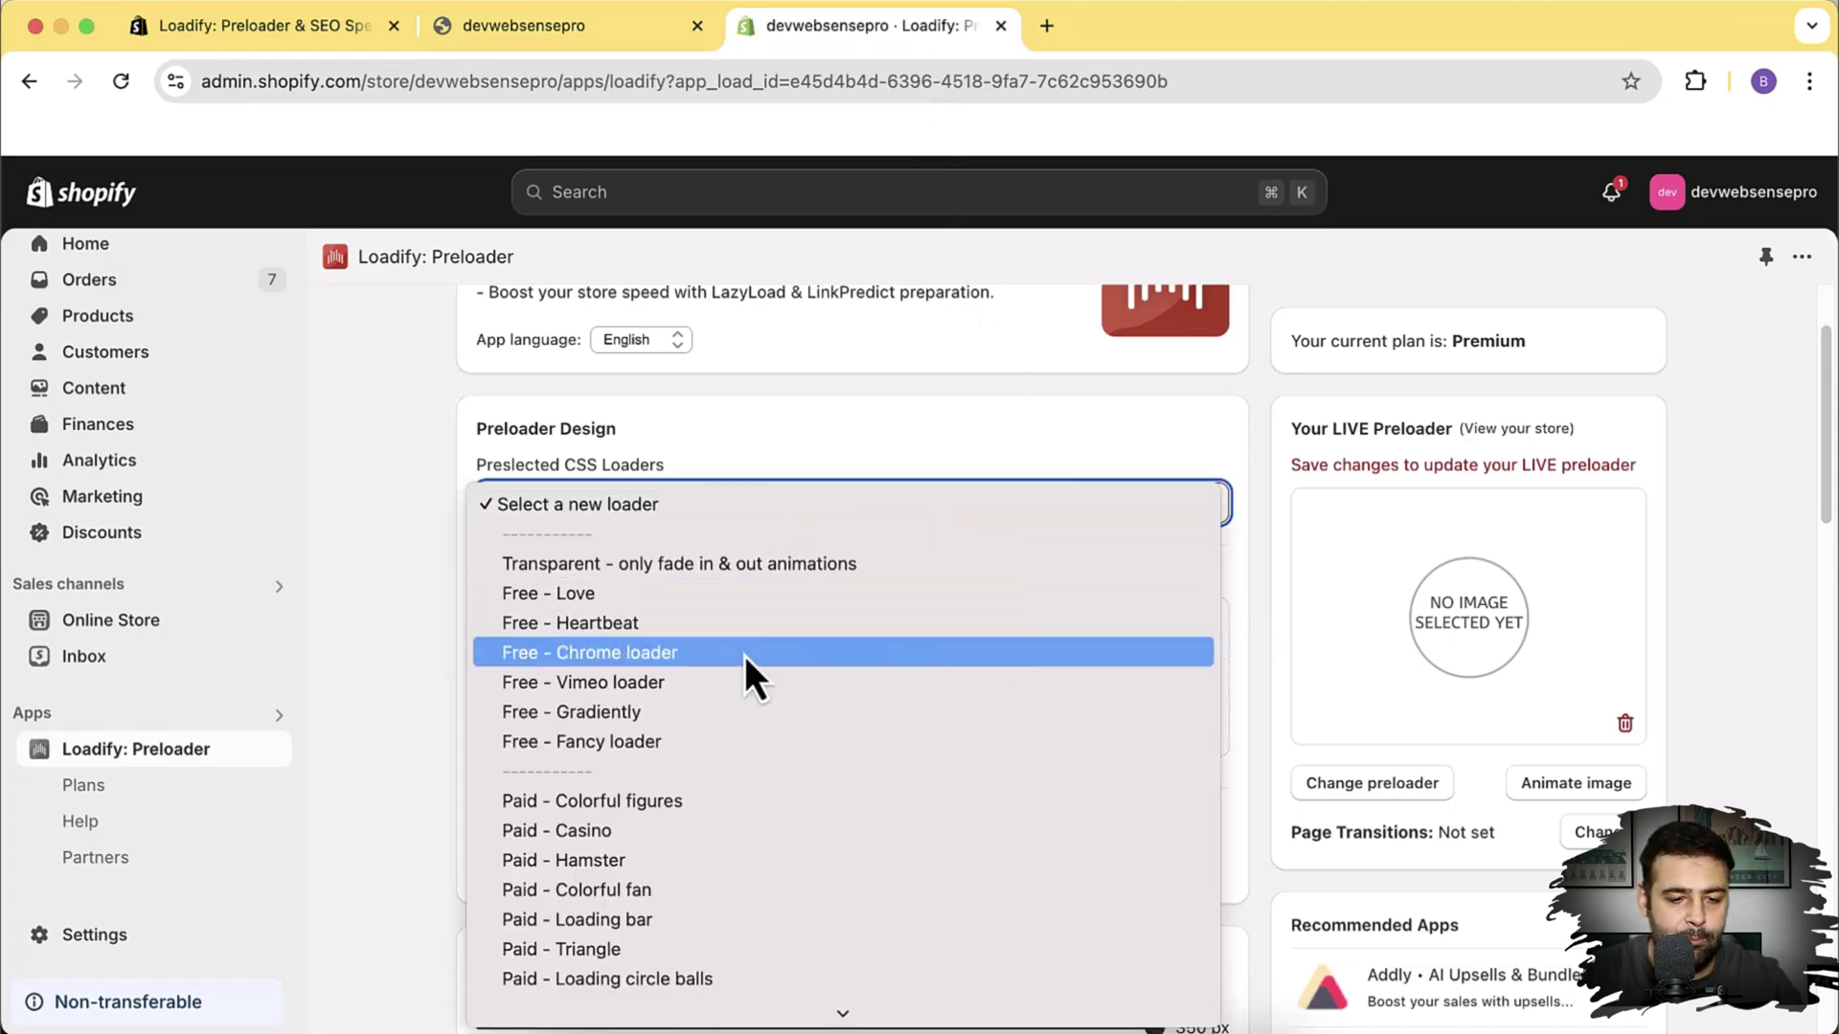
left_click(785, 604)
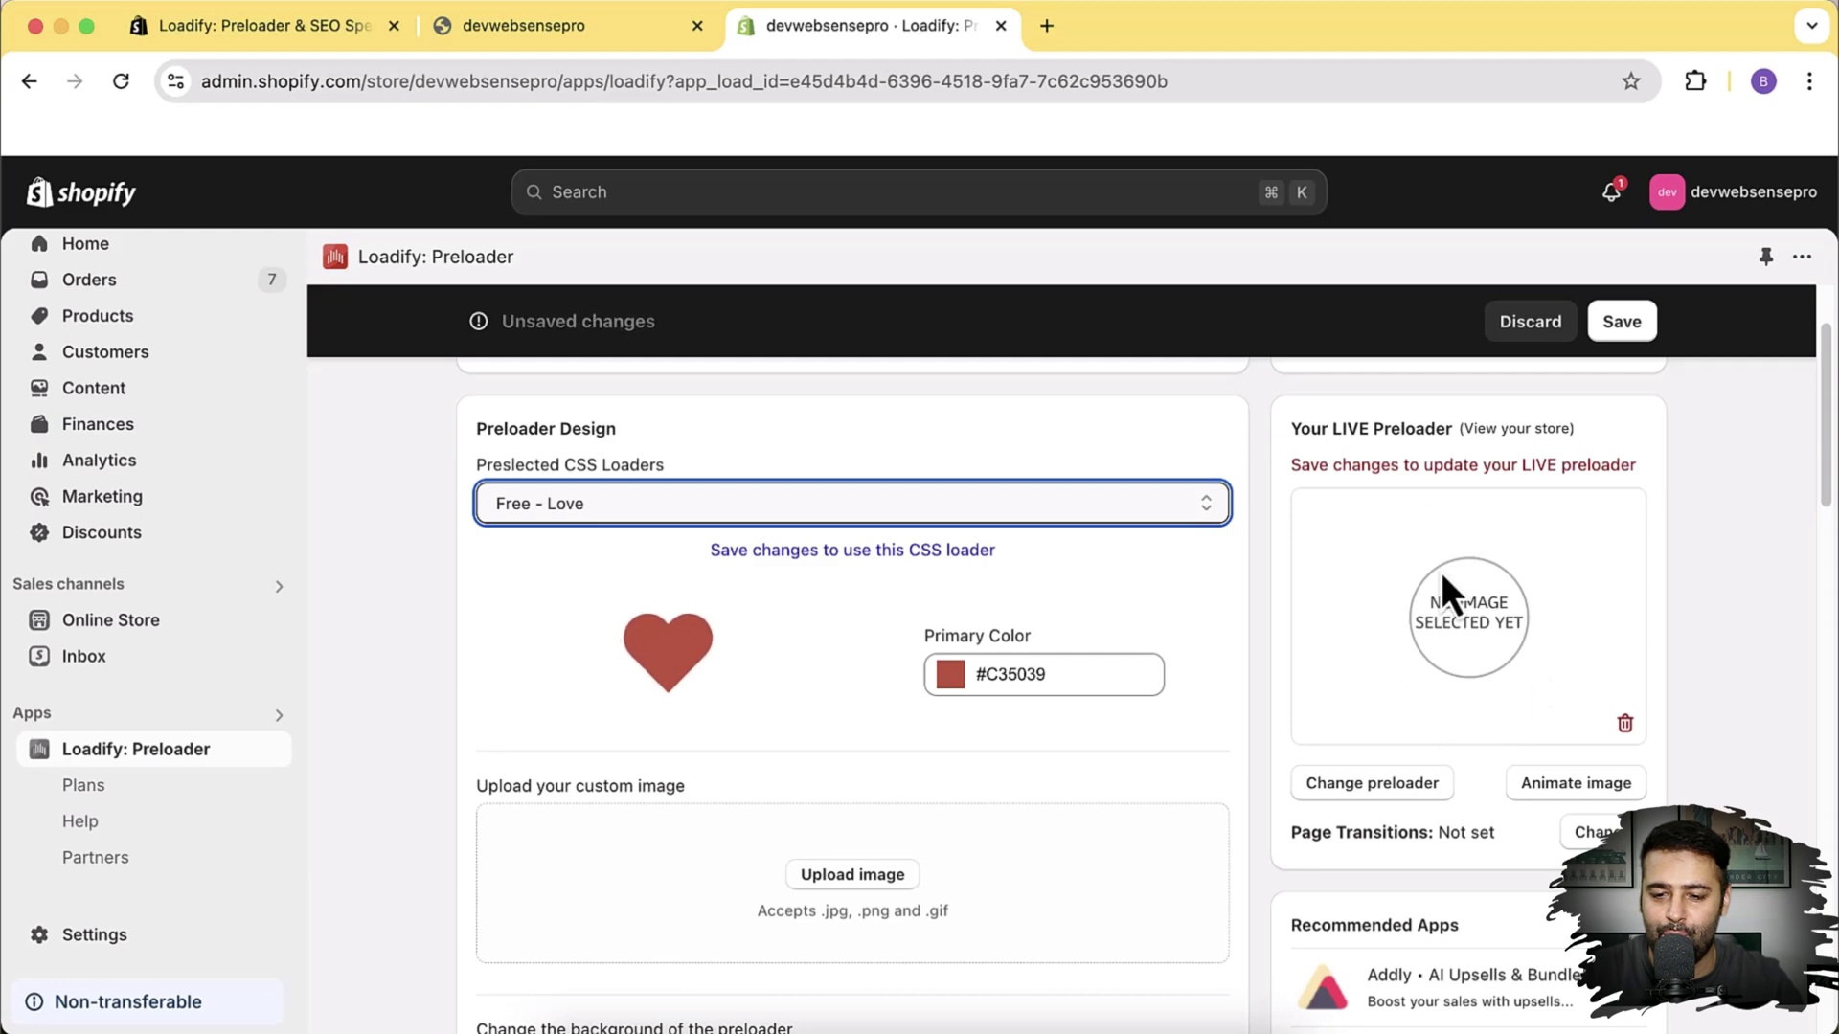
scroll(1182, 549, "down", 1)
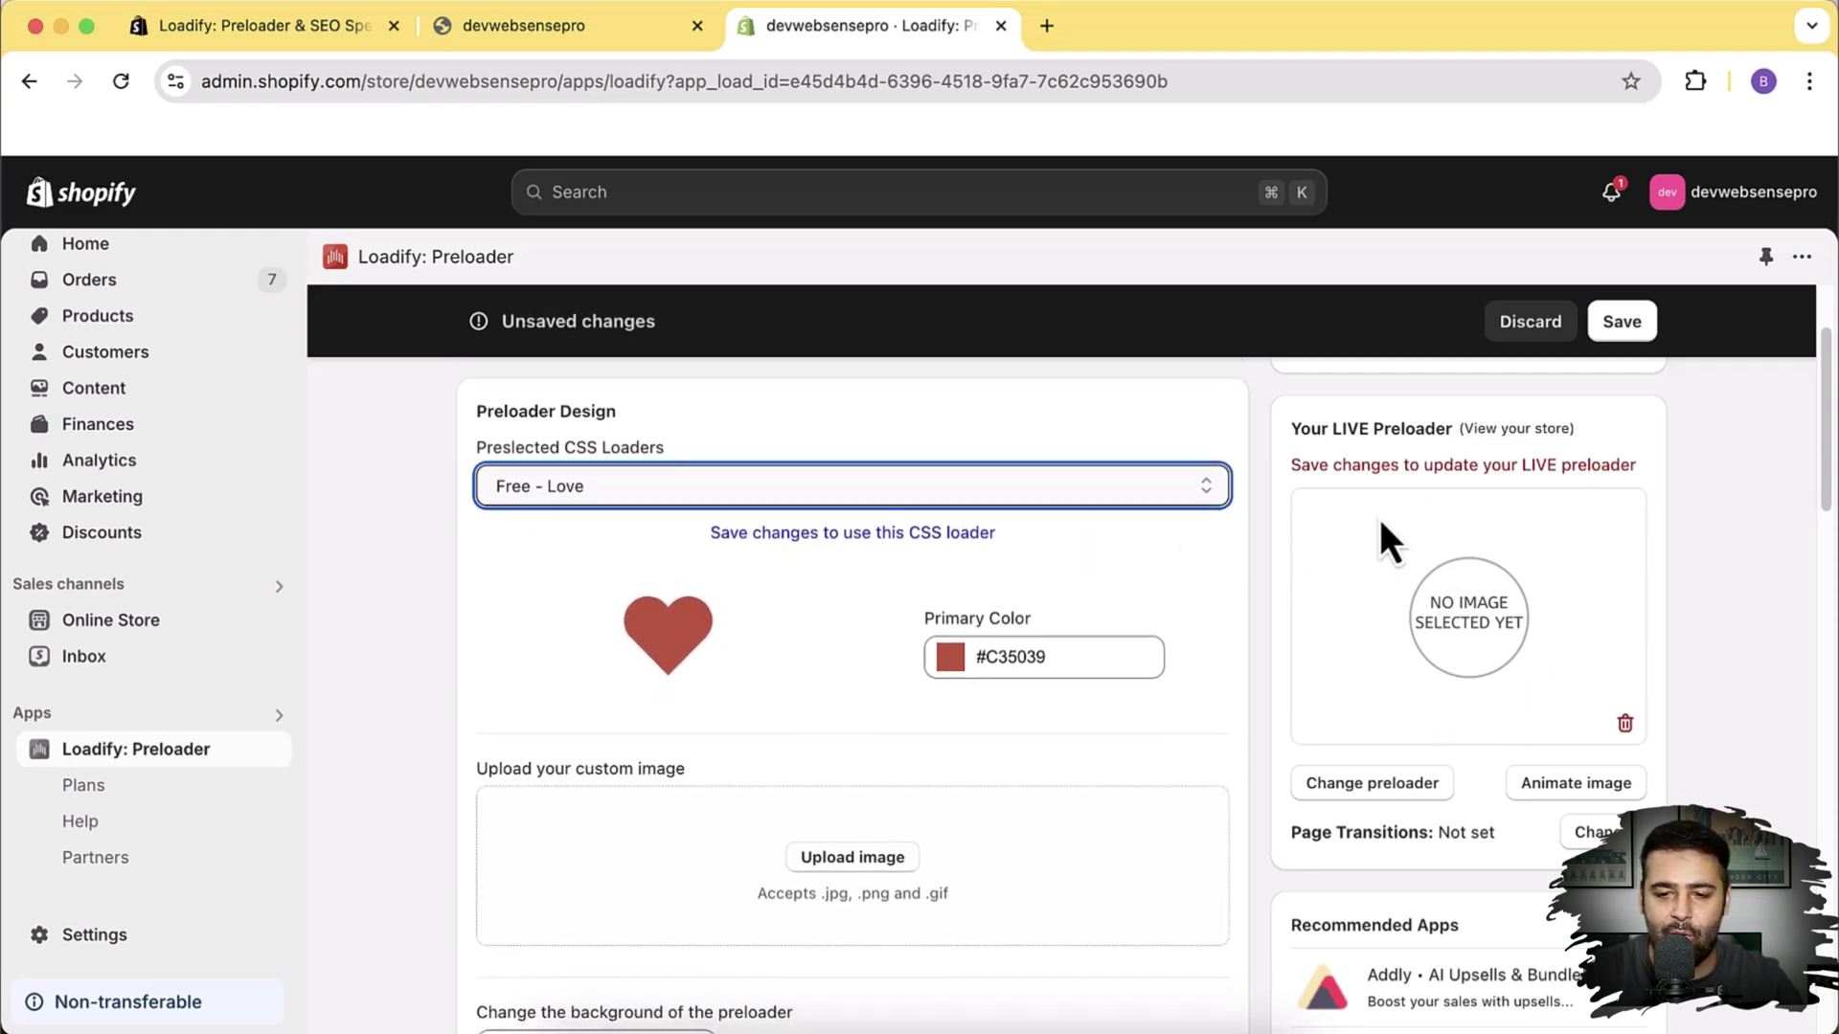
left_click(1623, 326)
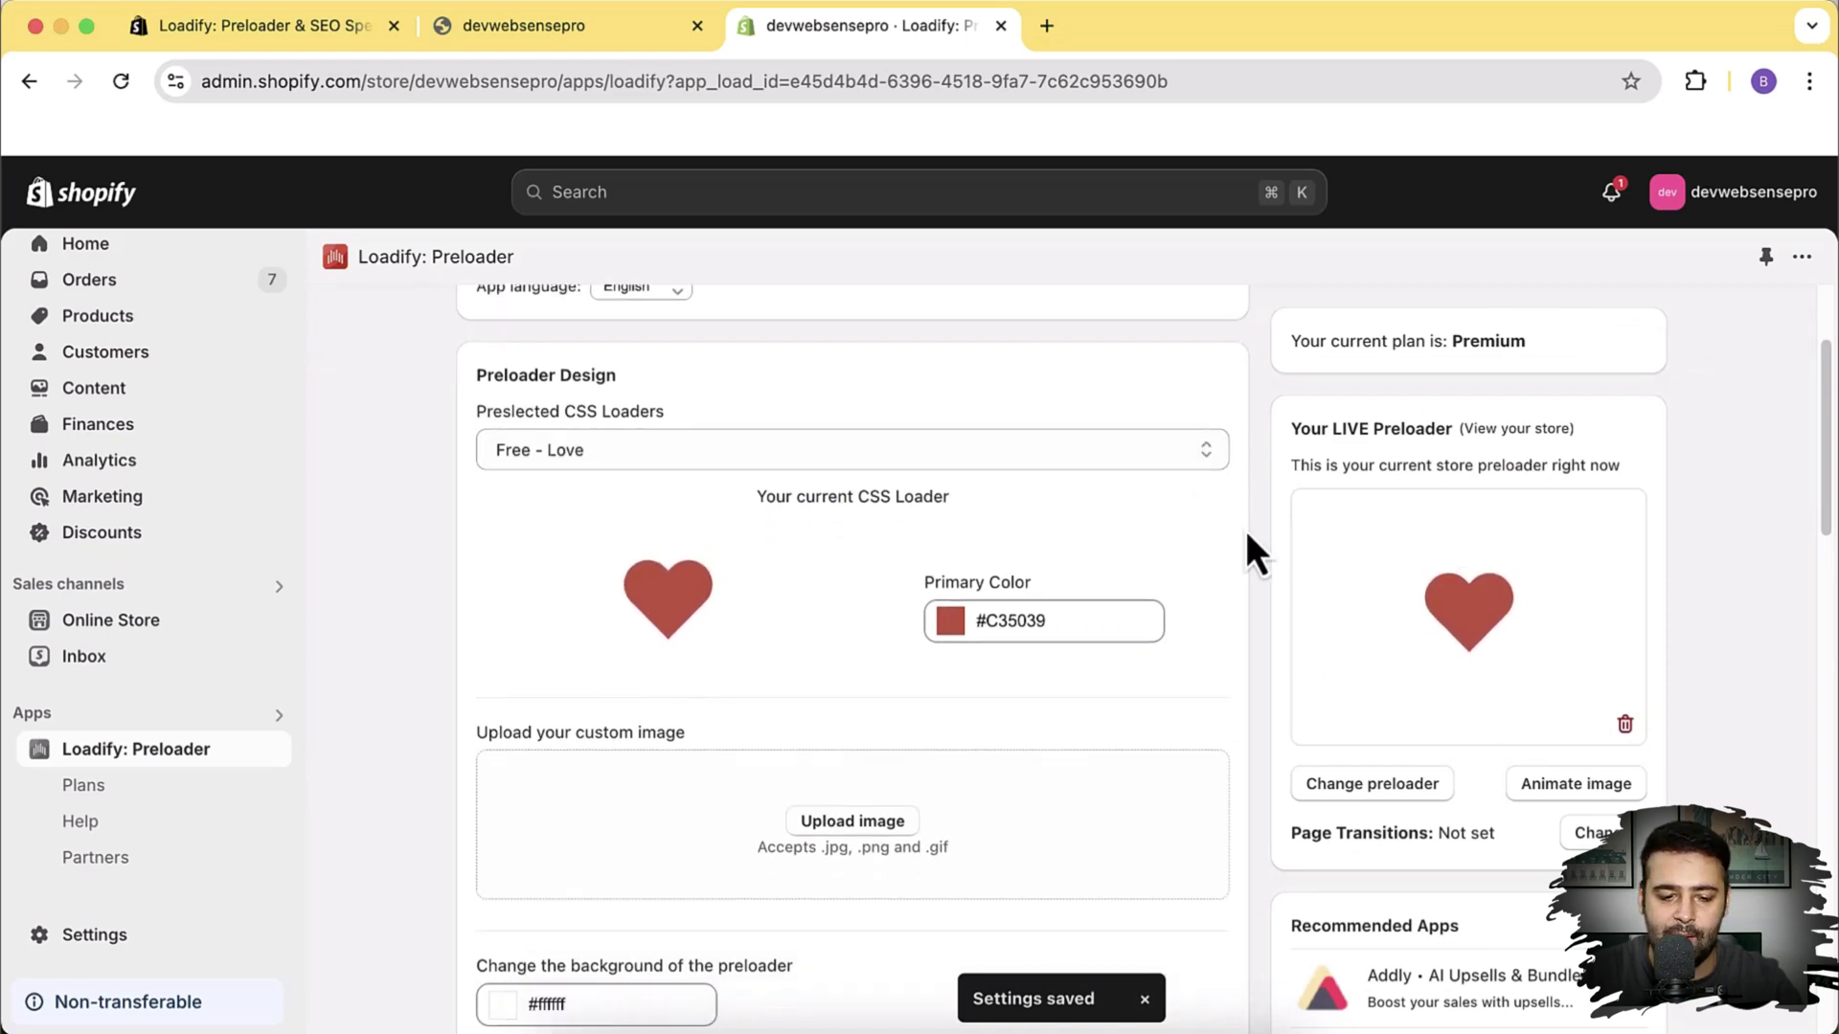
- Review the custom image, background and size settings of the preloader and the list of preselected CSS loaders
scroll(1274, 471, "down", 3)
scroll(1273, 471, "down", 1)
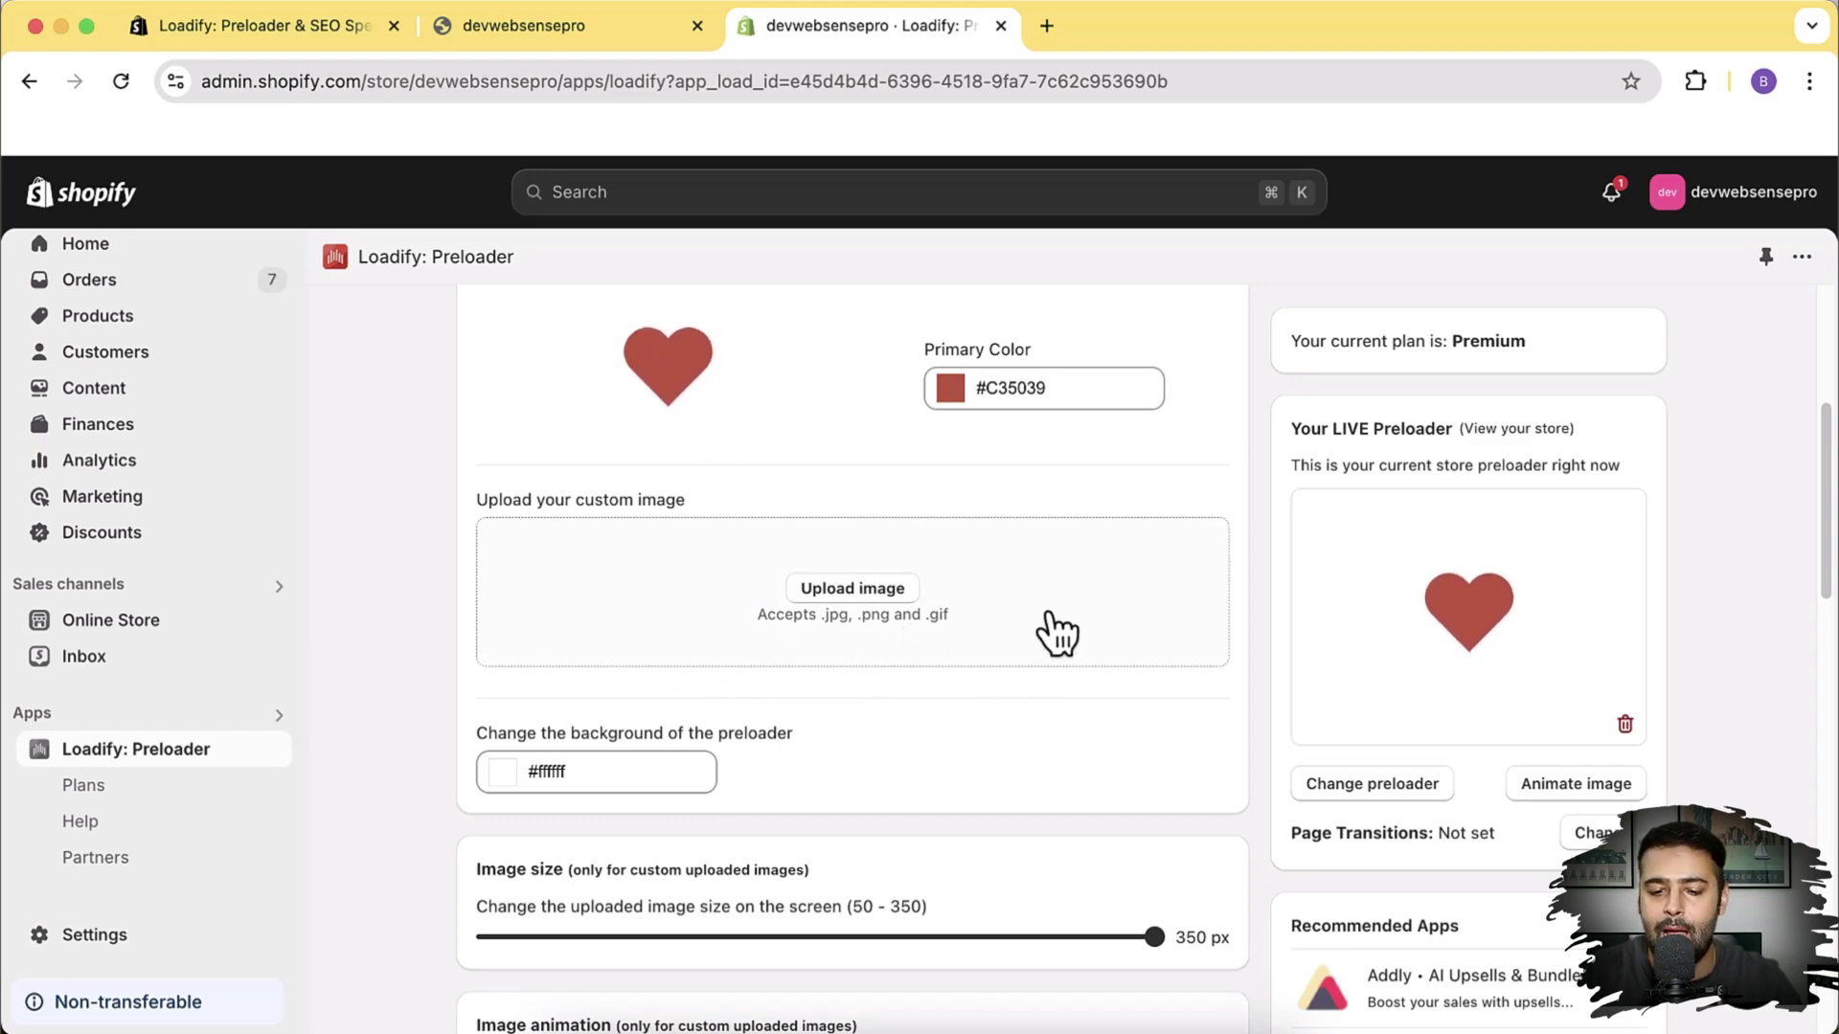
scroll(1056, 632, "up", 3)
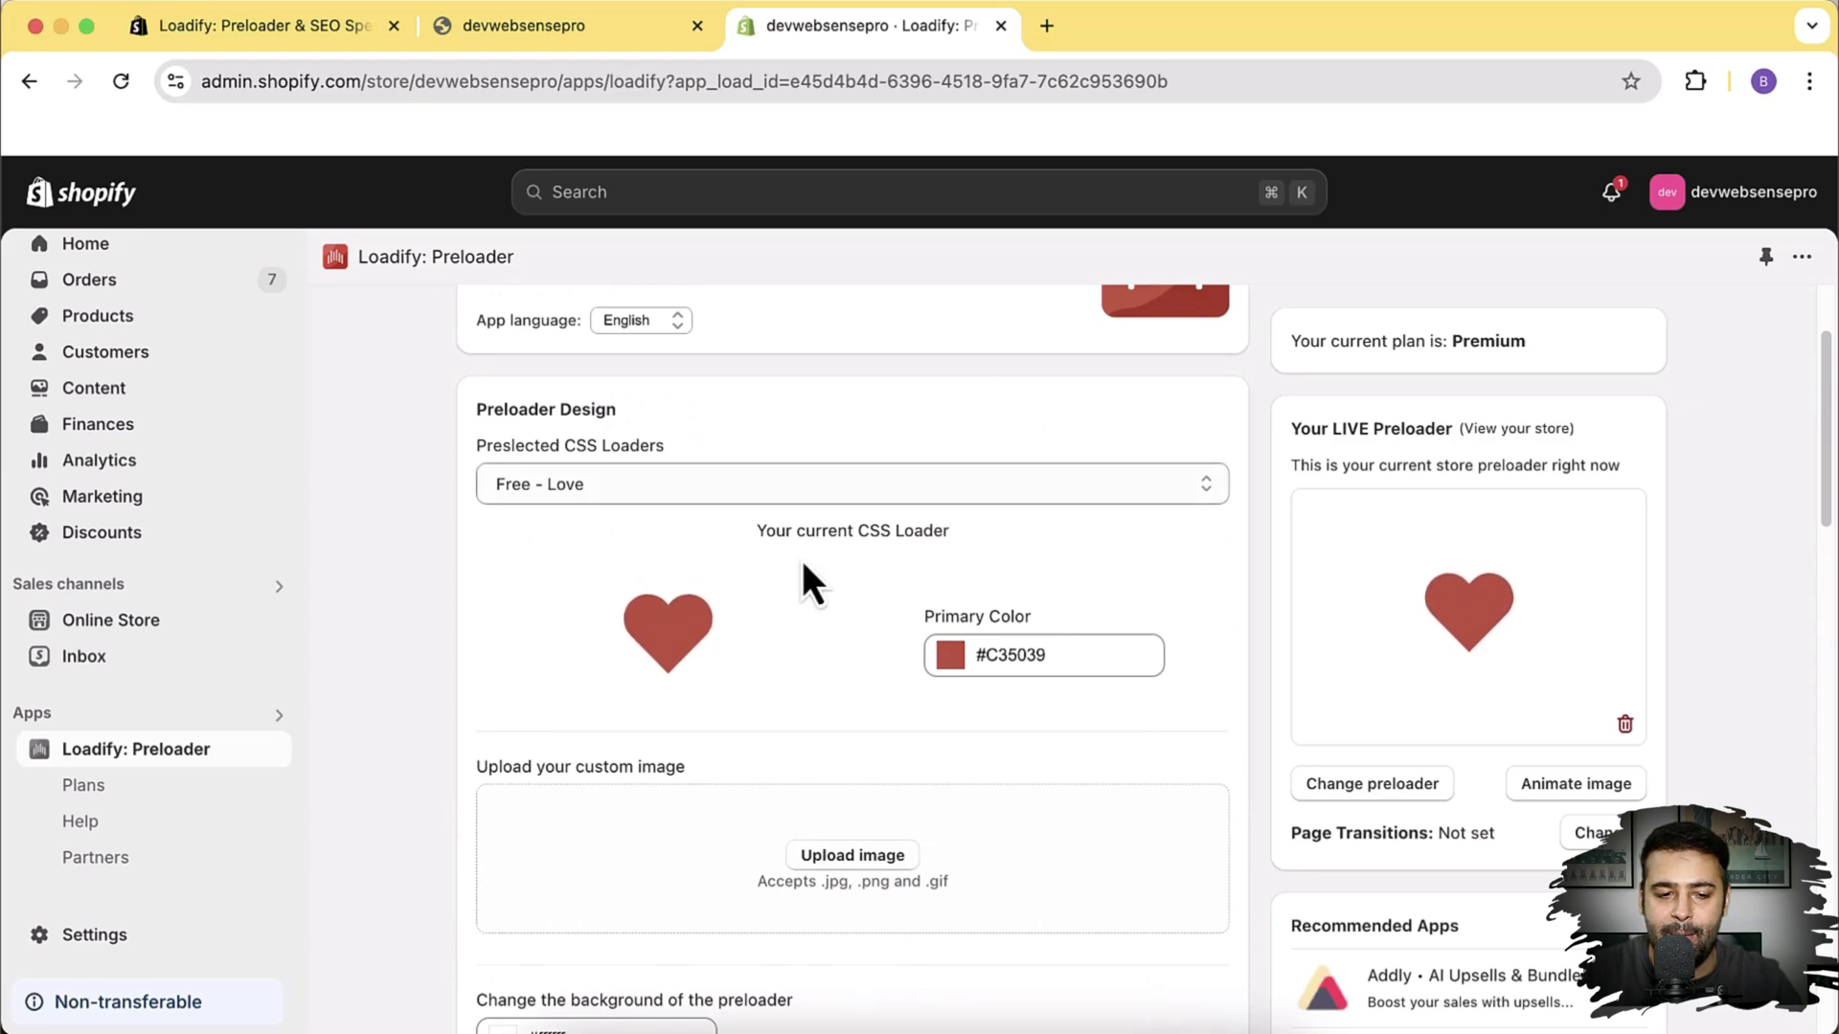
left_click(967, 483)
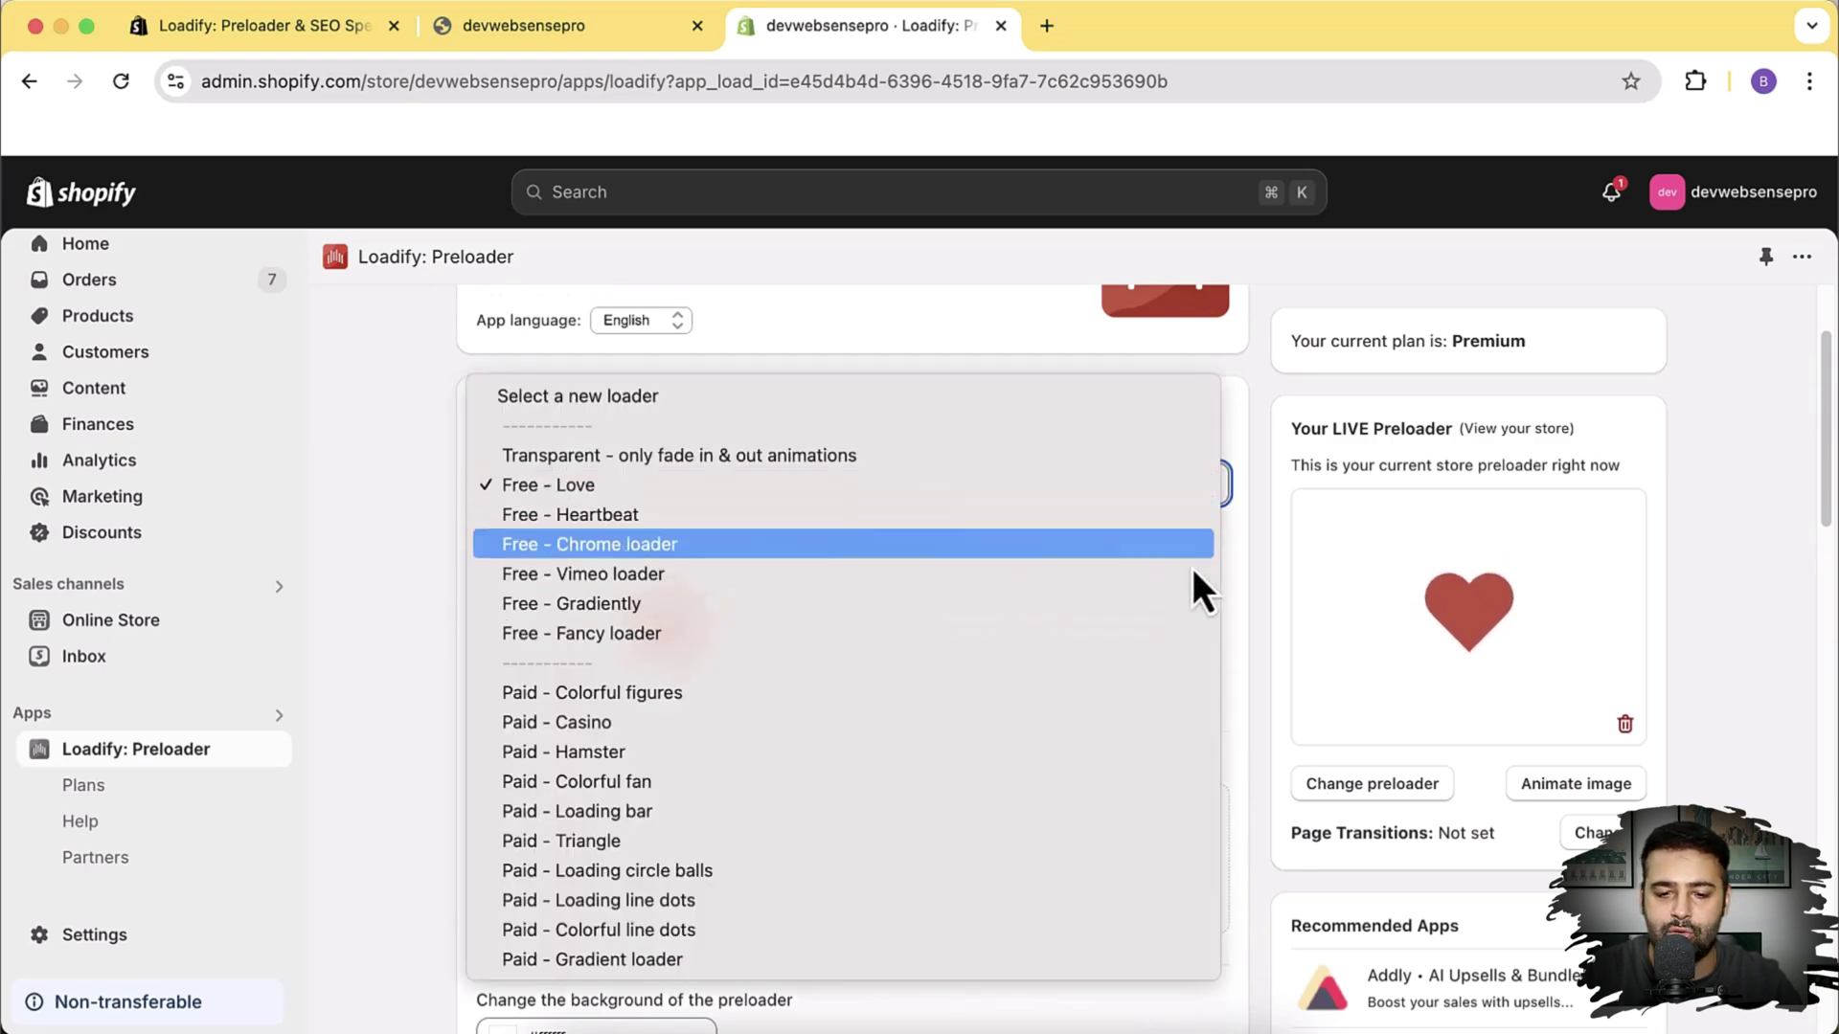
left_click(1266, 522)
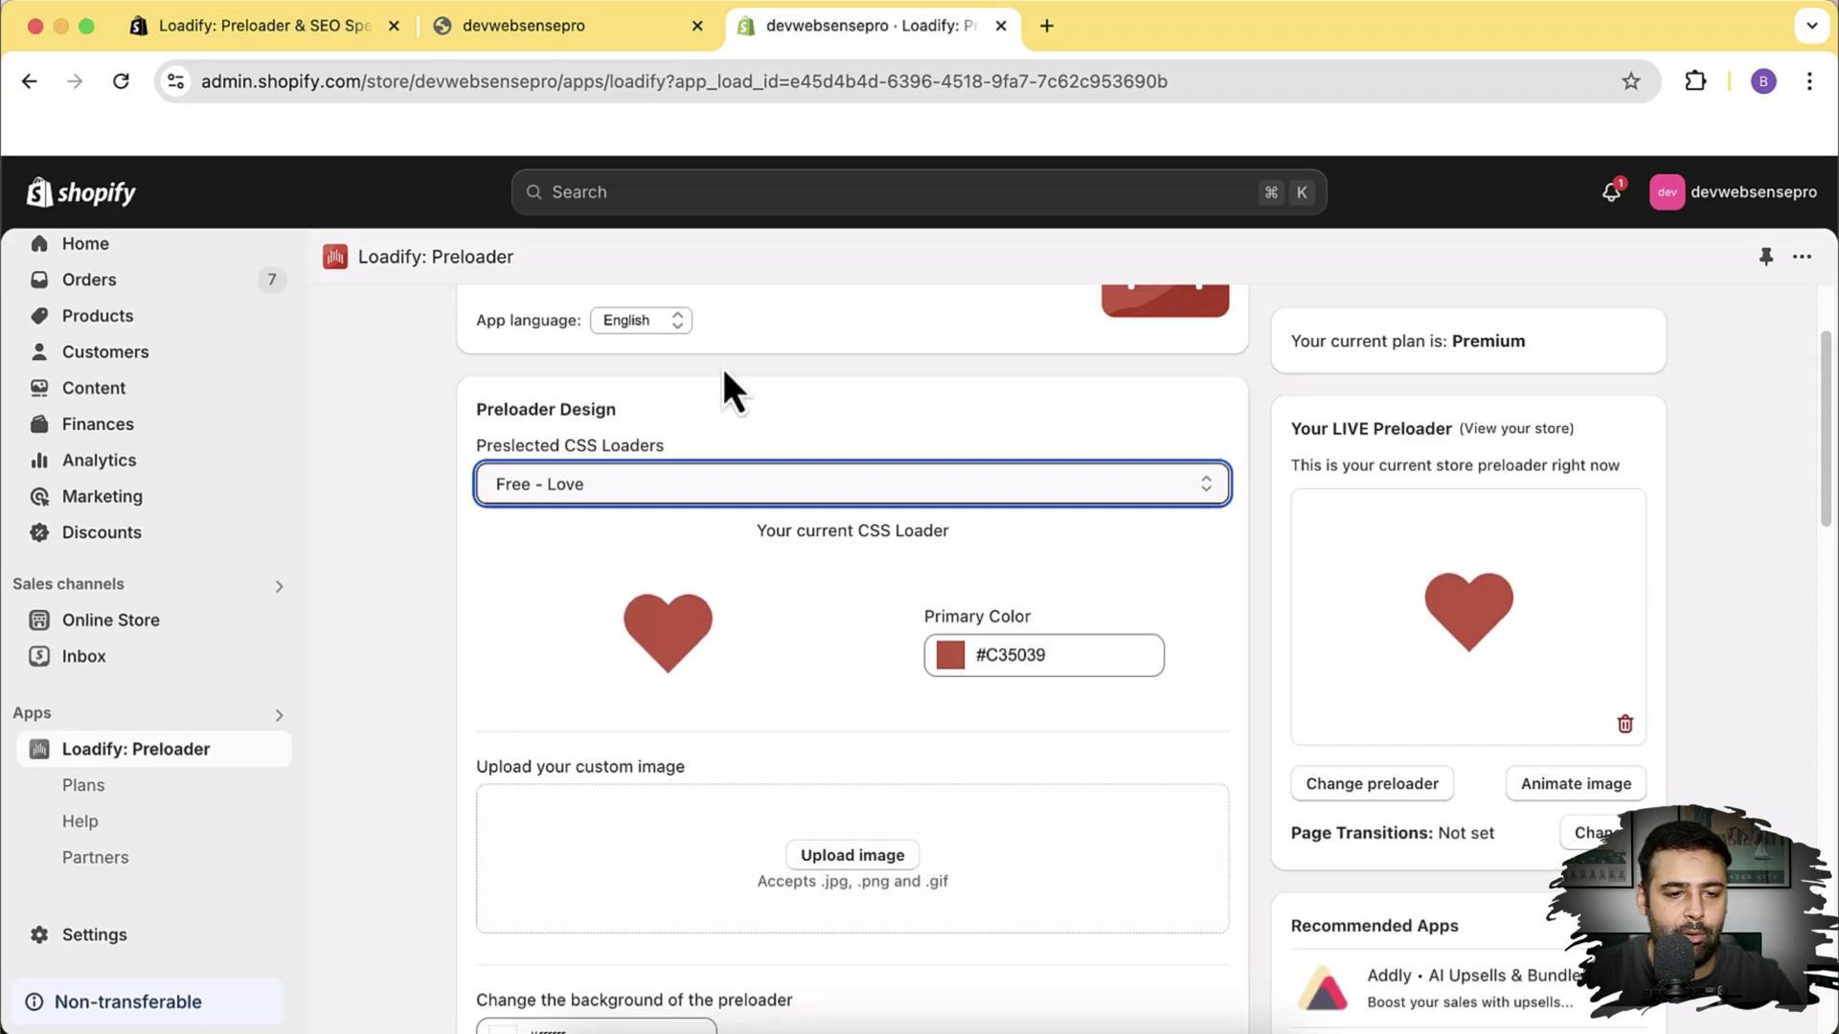
- Reload the storefront home page to check the heart preloader and how the page sections load
left_click(565, 27)
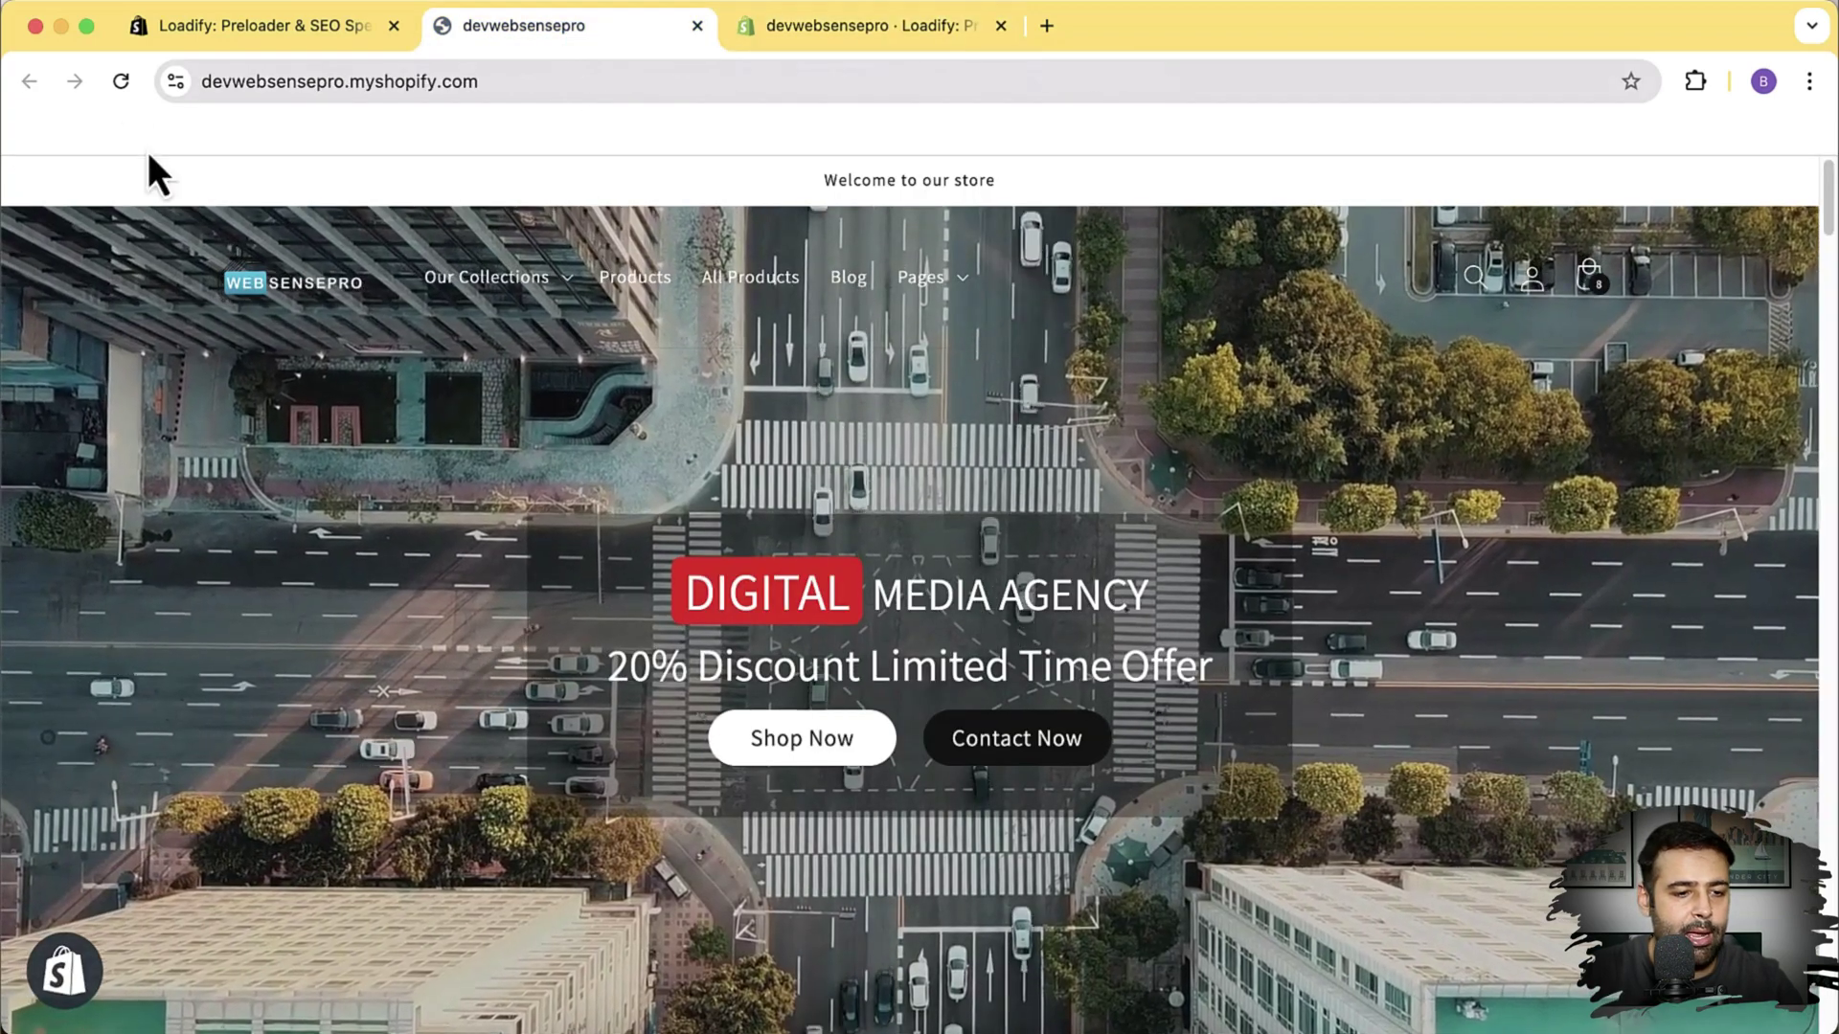
left_click(121, 81)
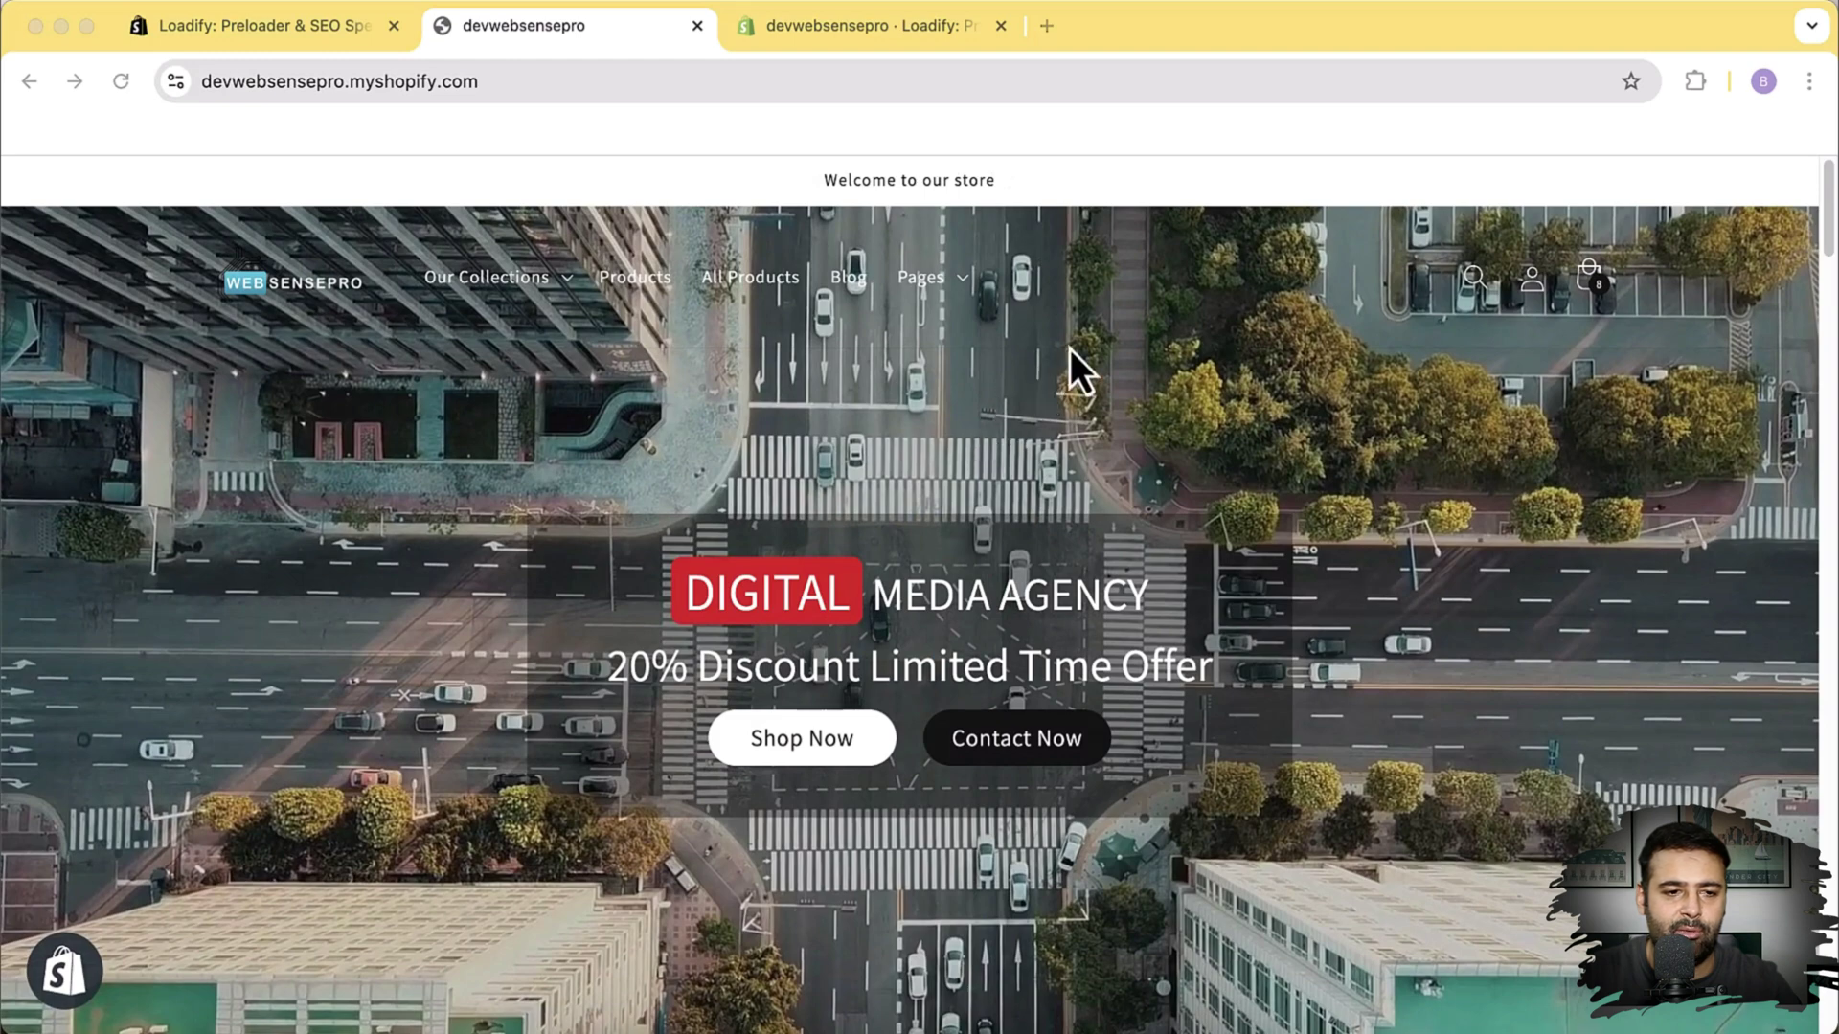
left_click(121, 82)
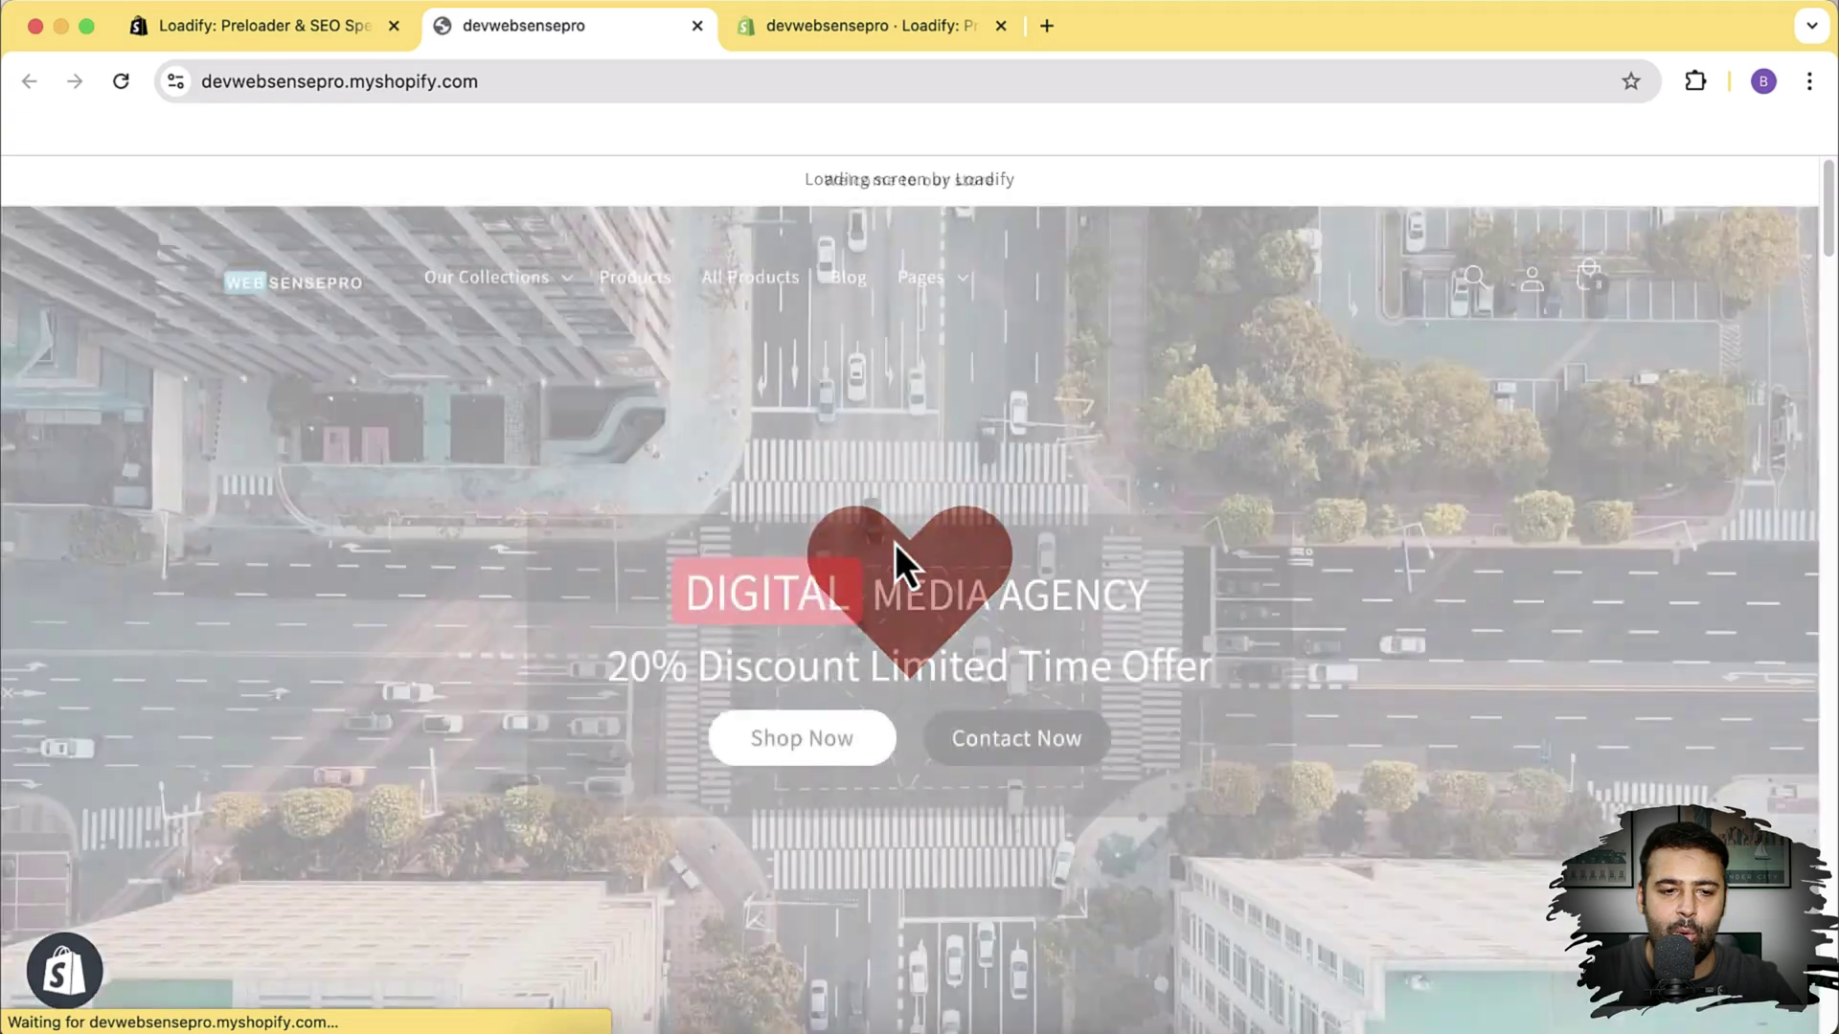
scroll(1221, 412, "down", 20)
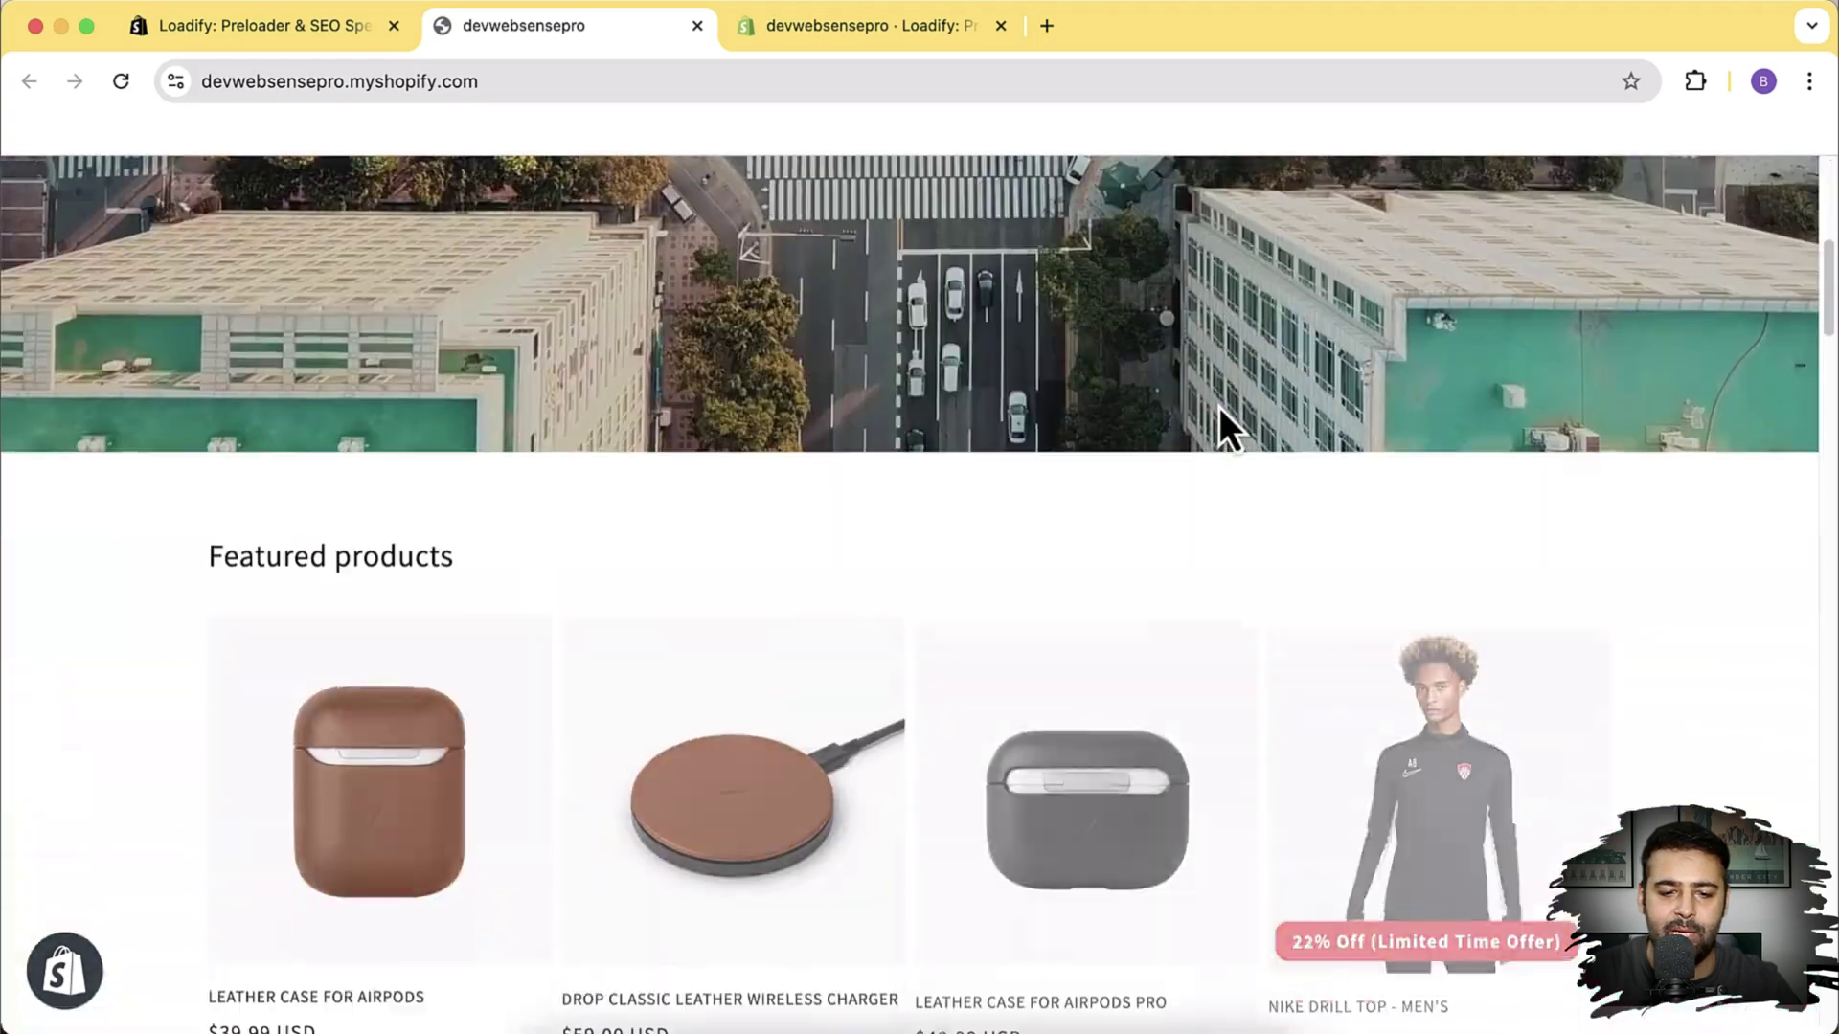
scroll(1128, 589, "down", 10)
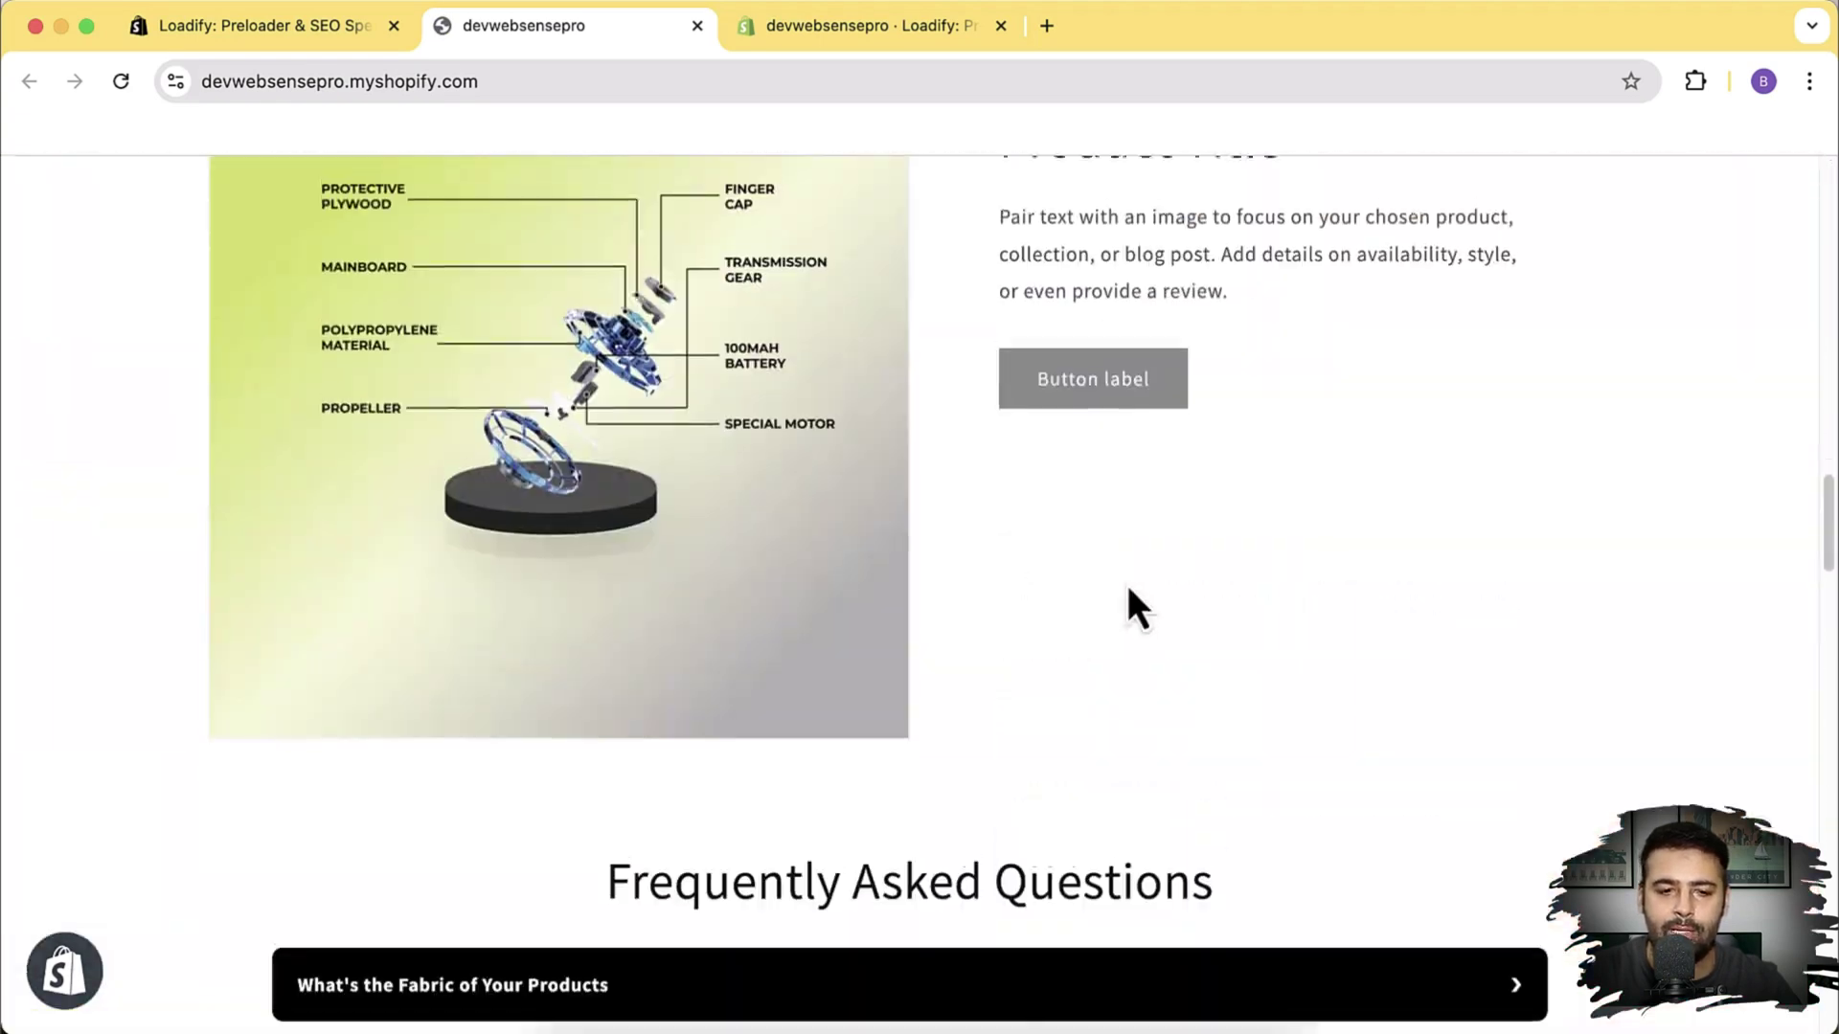
scroll(1128, 584, "up", 20)
scroll(1128, 583, "up", 2)
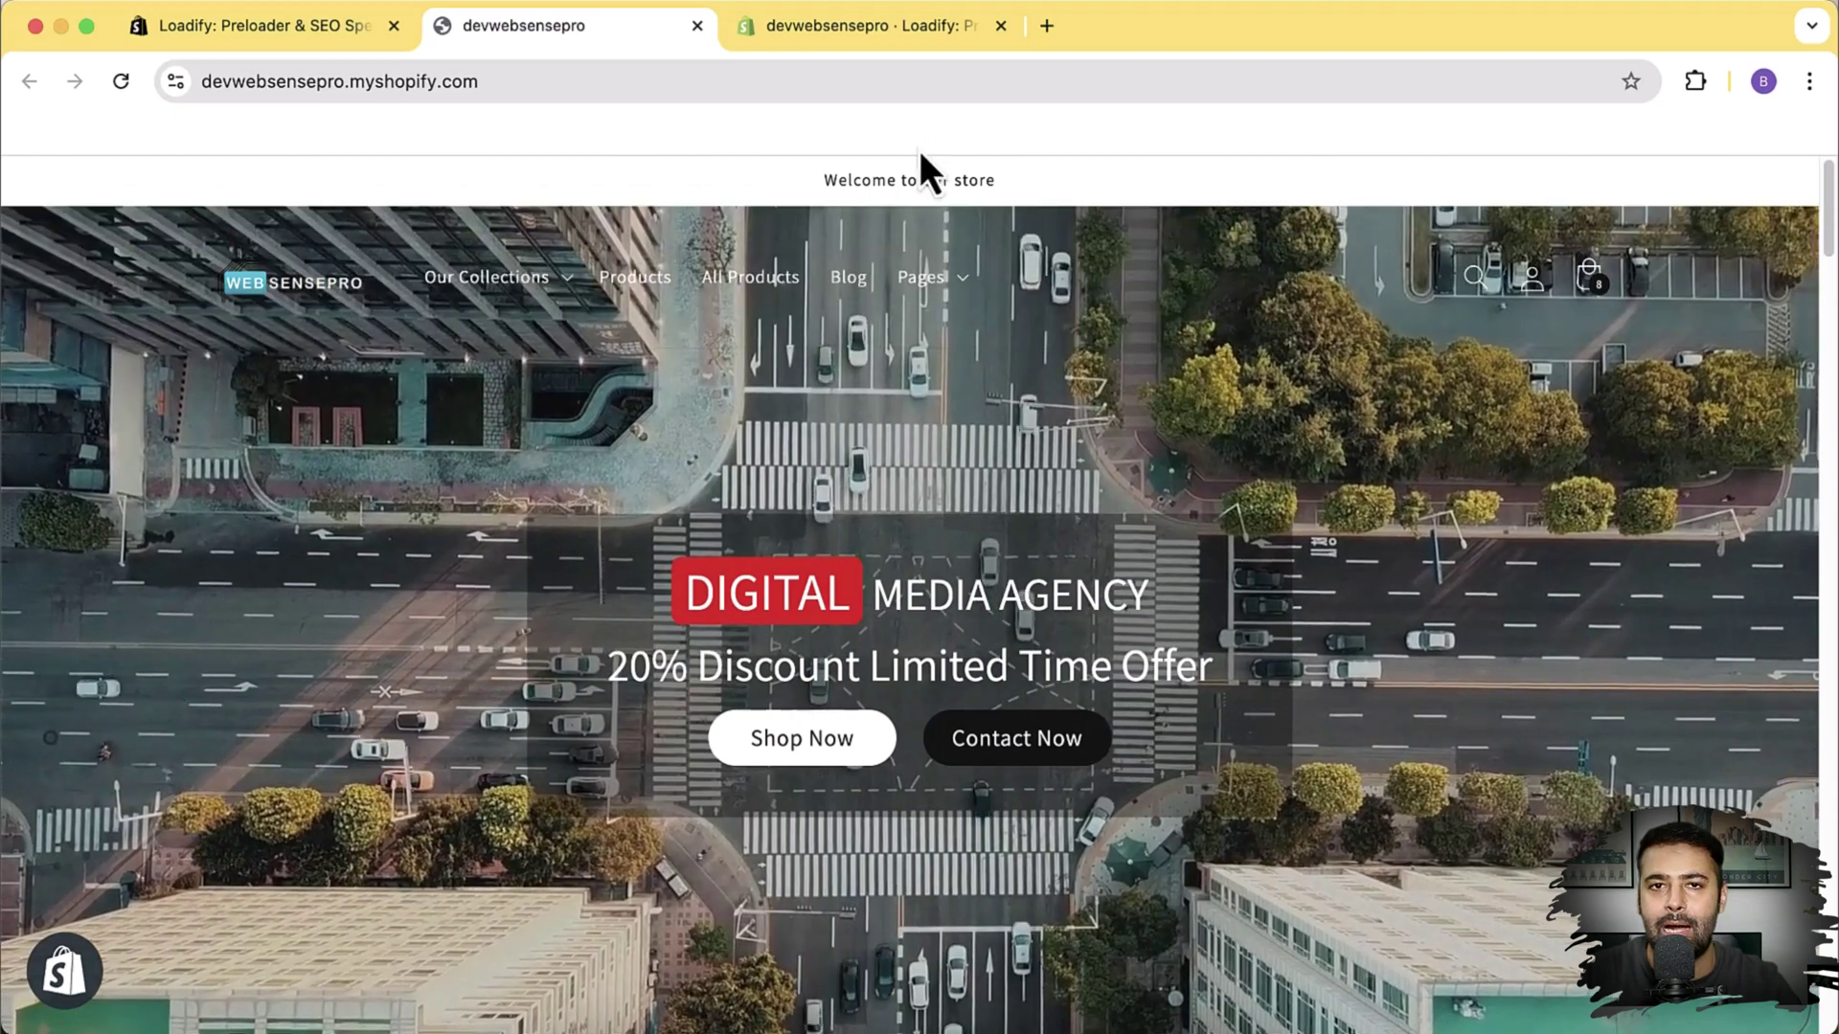
- Return to the Loadify settings and change the preselected CSS loader to "Free - Heartbeat"
left_click(852, 29)
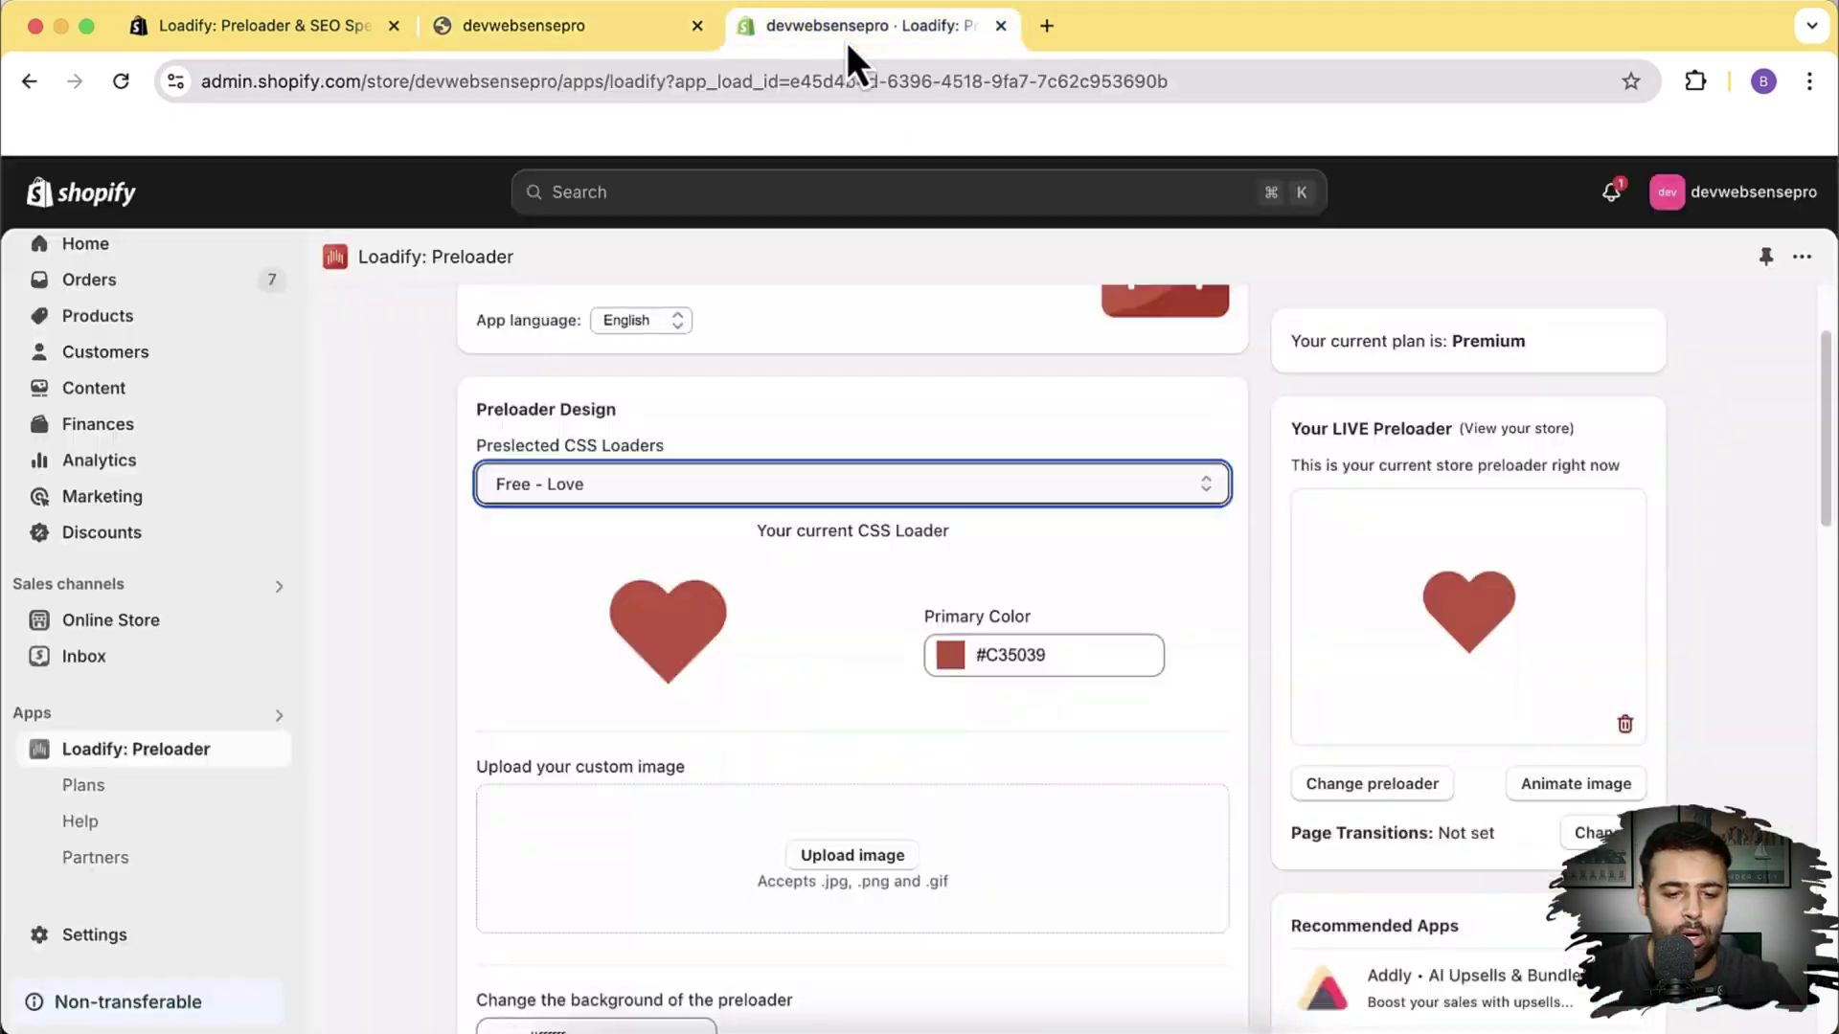
left_click(1119, 496)
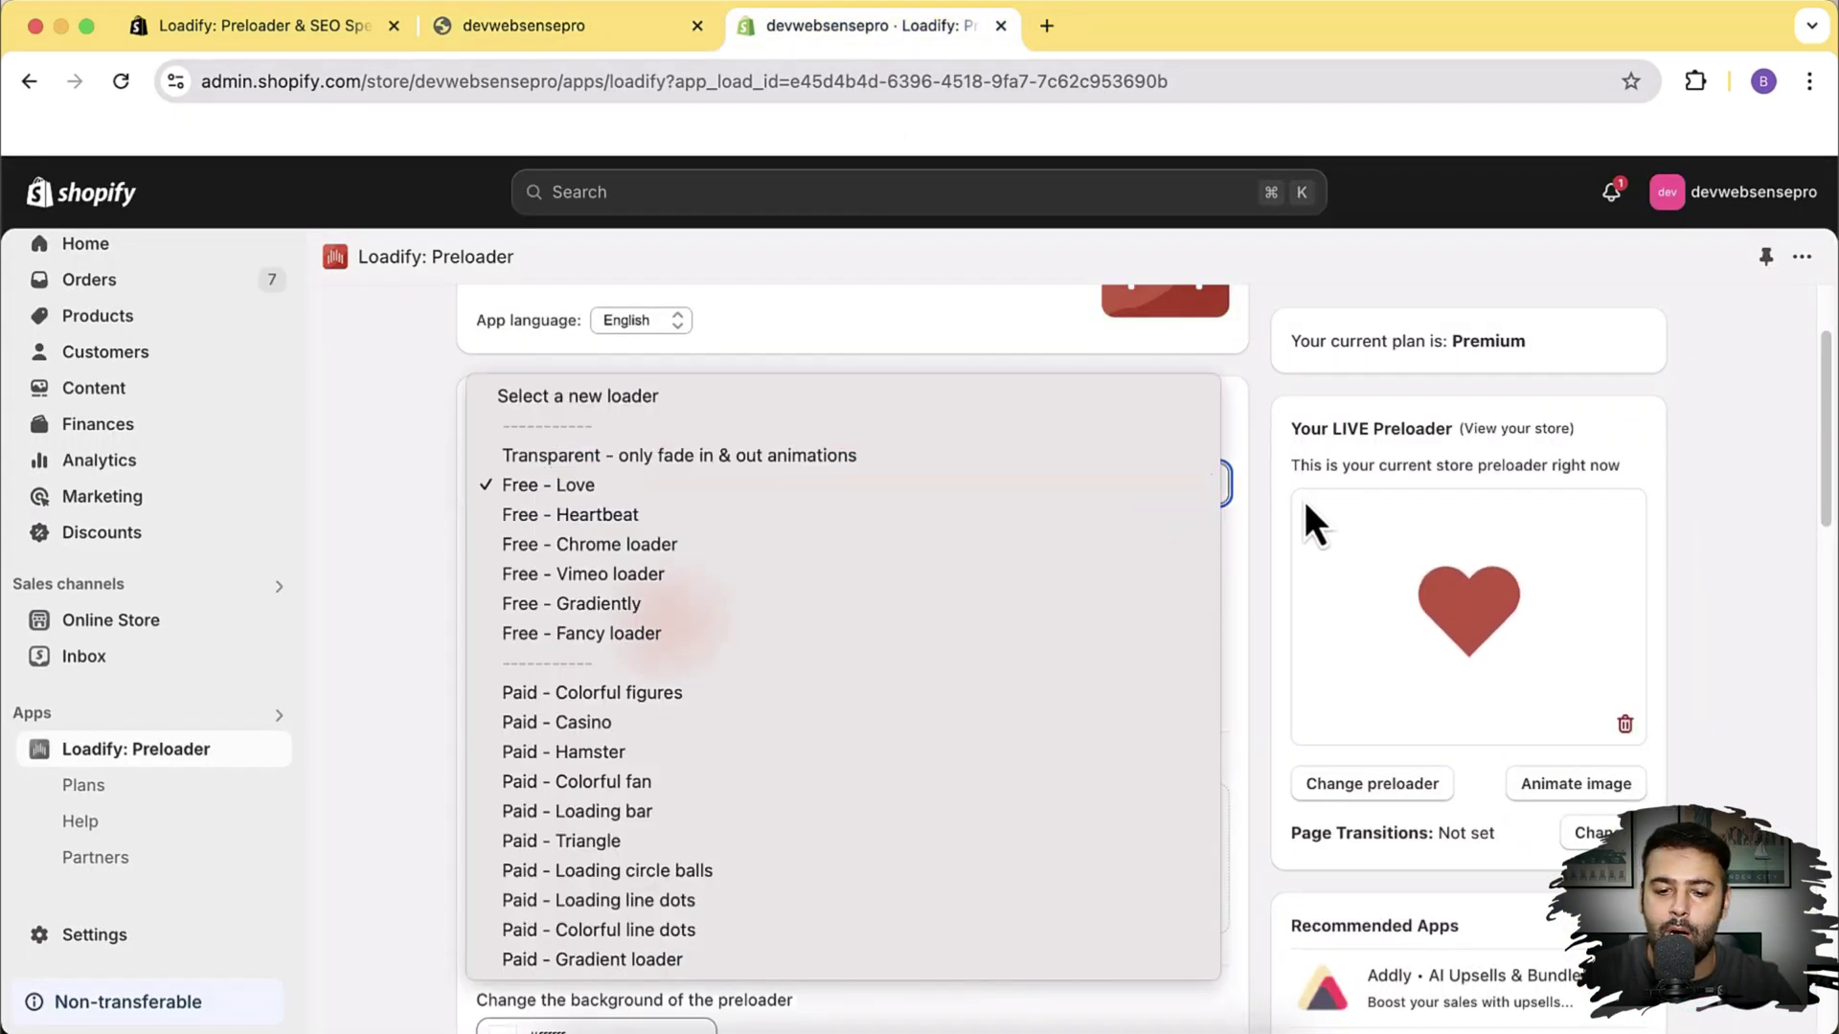
left_click(797, 517)
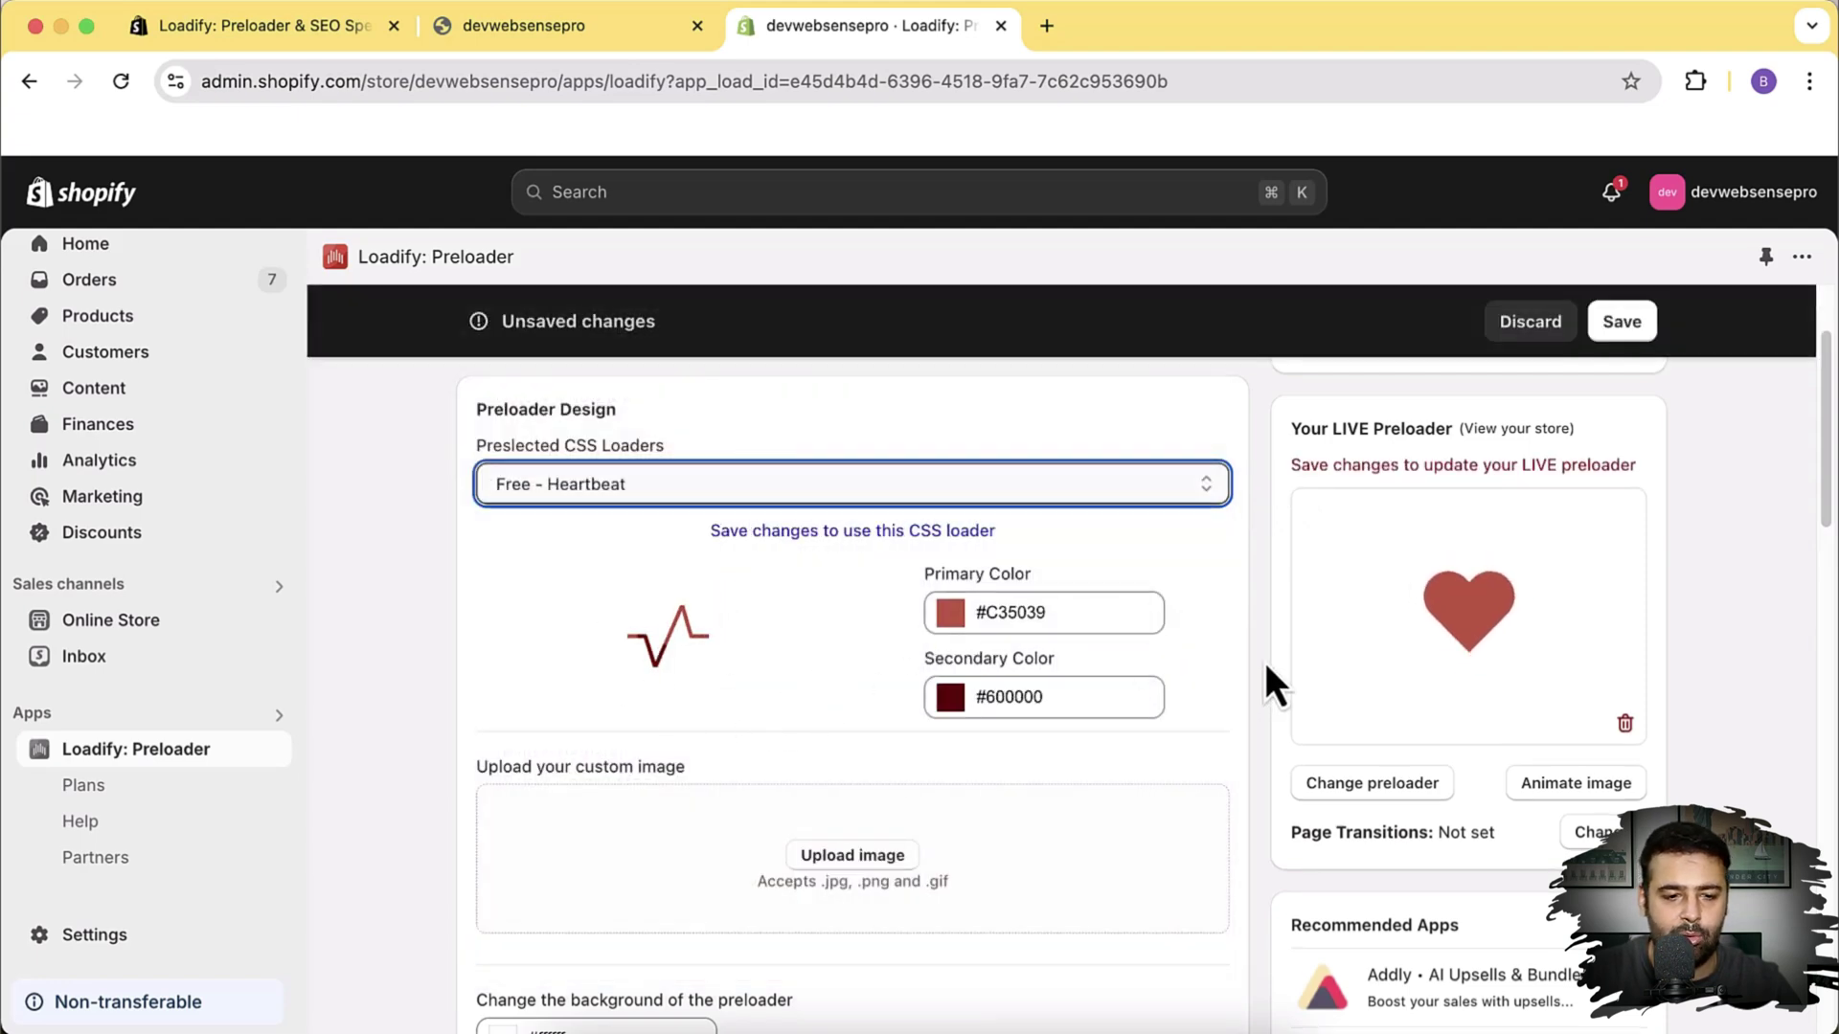
- Set the Heartbeat loader's secondary color to the bright blue #065cfc
left_click(1066, 709)
left_click(1092, 703)
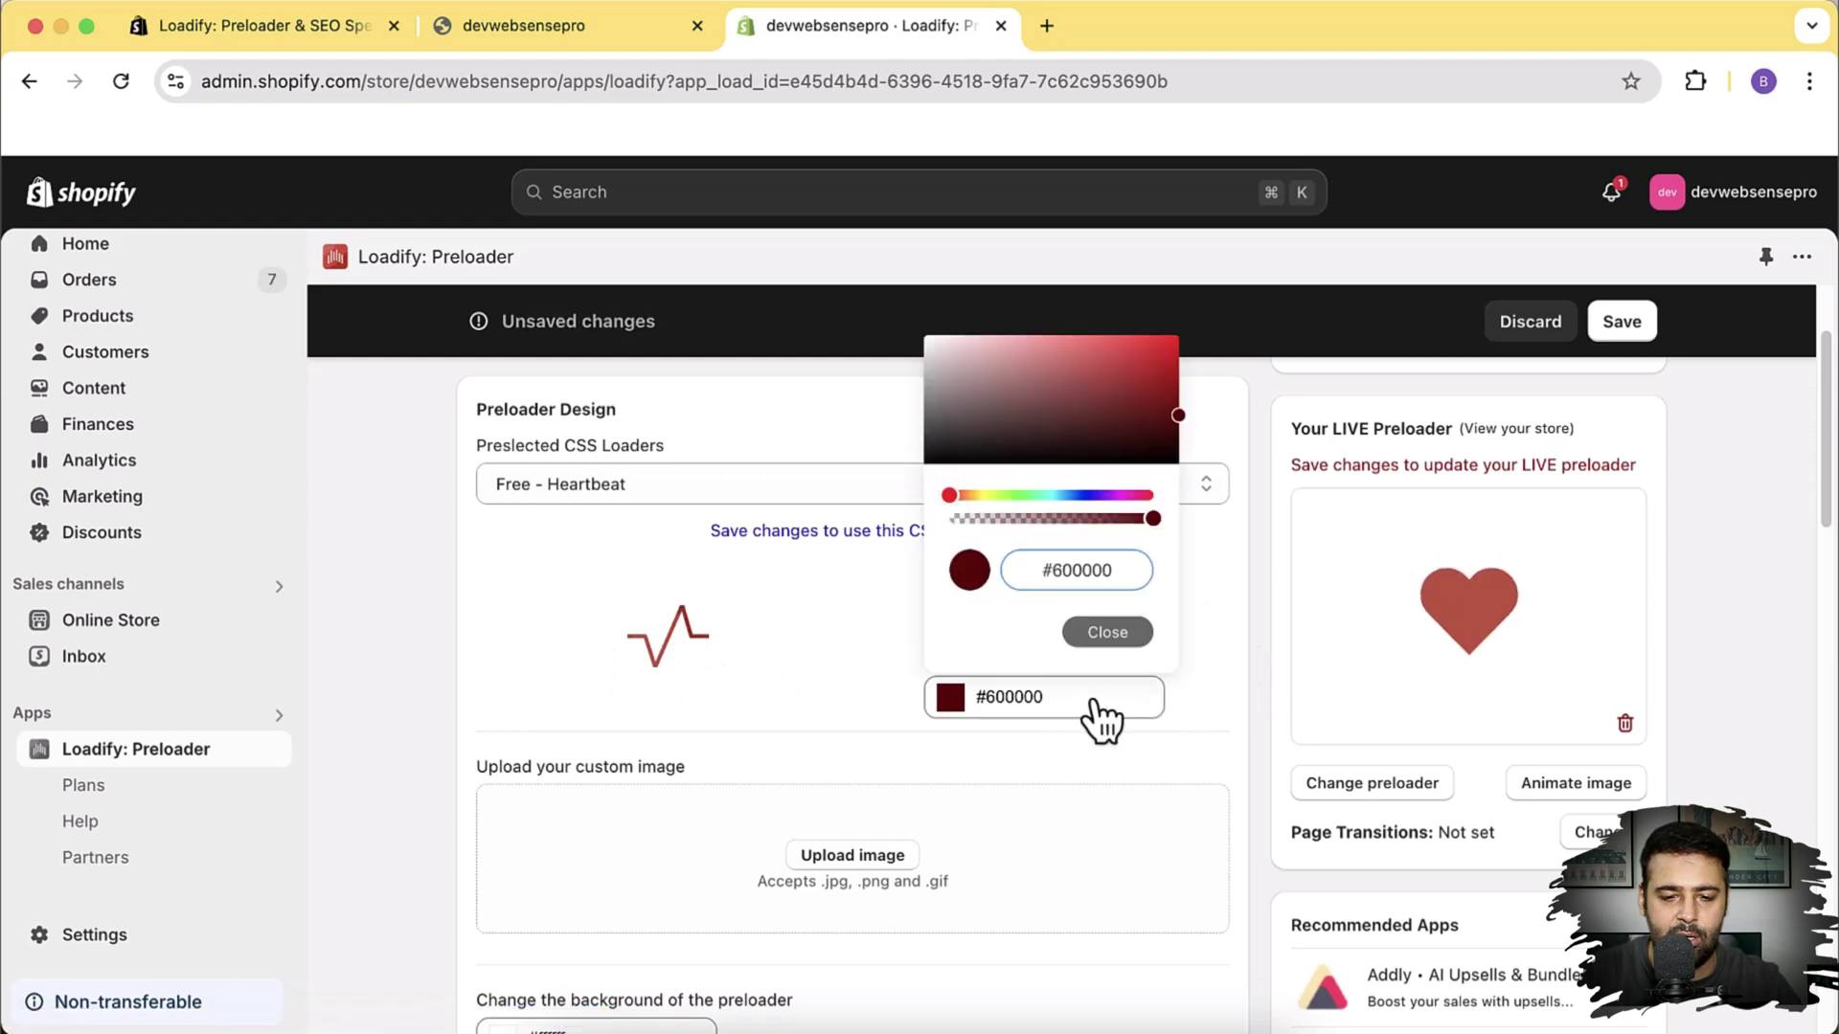
left_click_drag(1058, 494, 1074, 495)
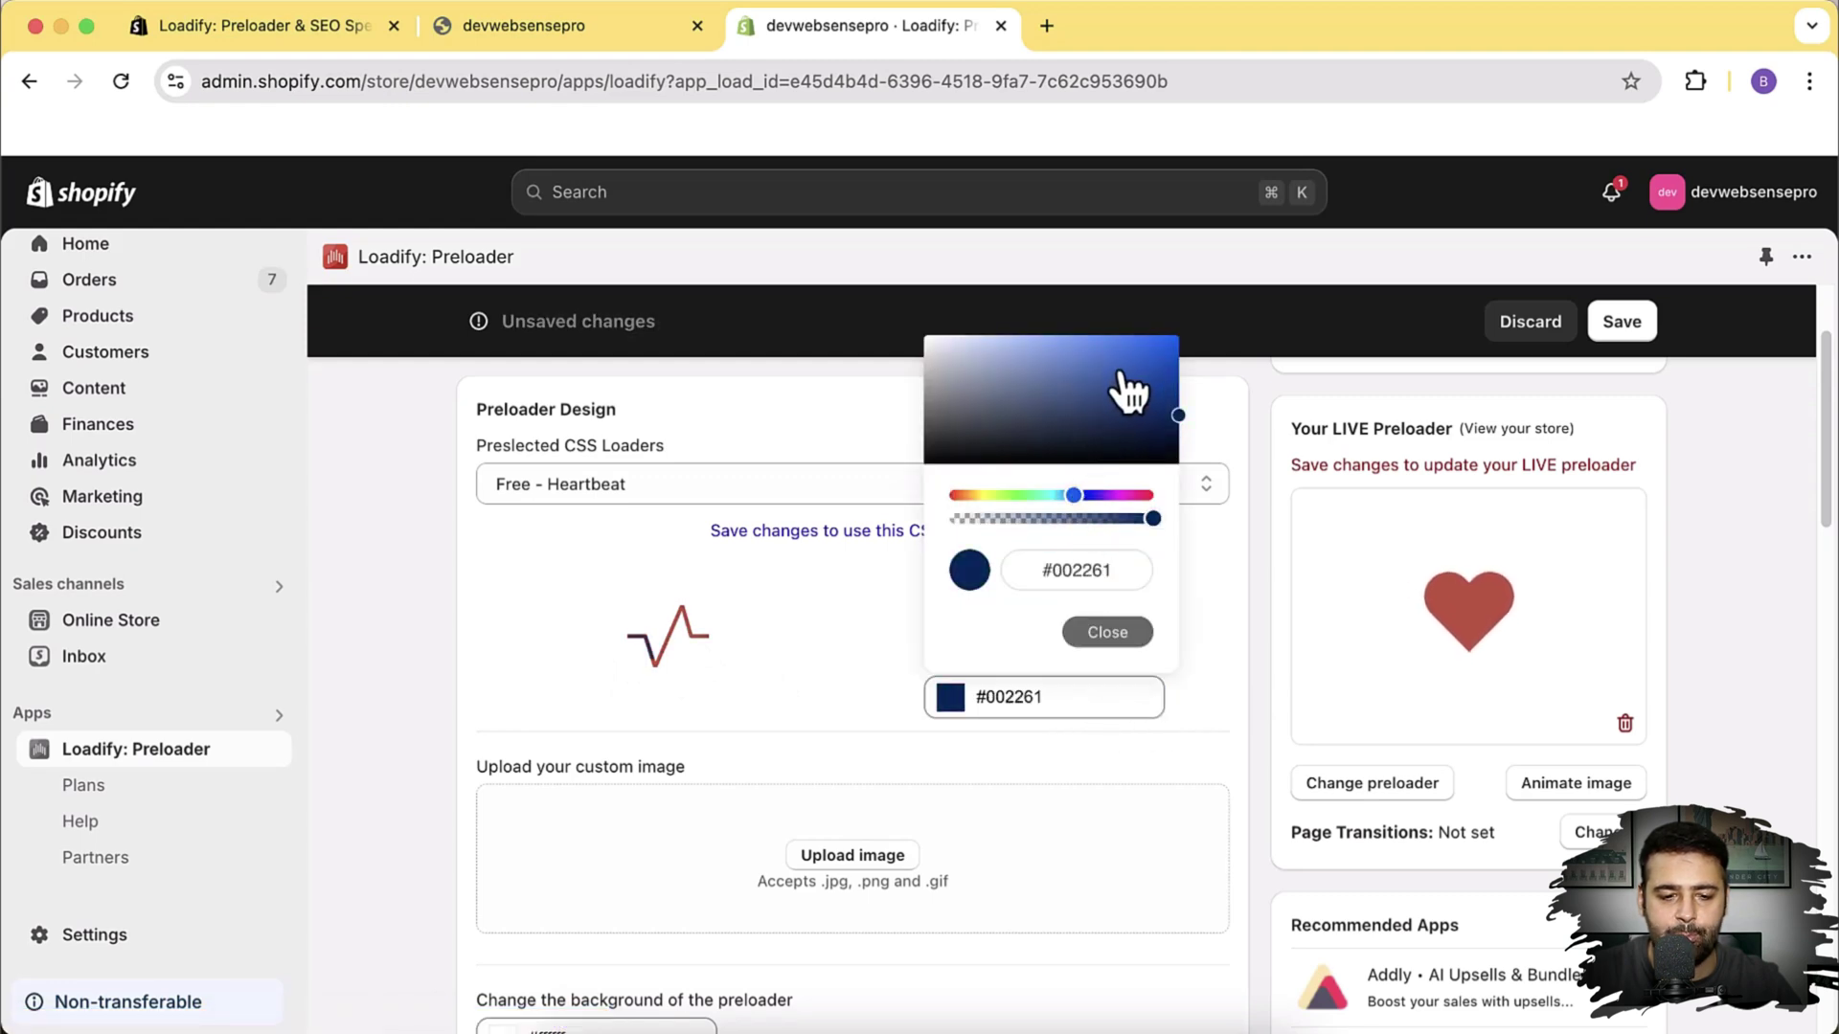
left_click(1228, 684)
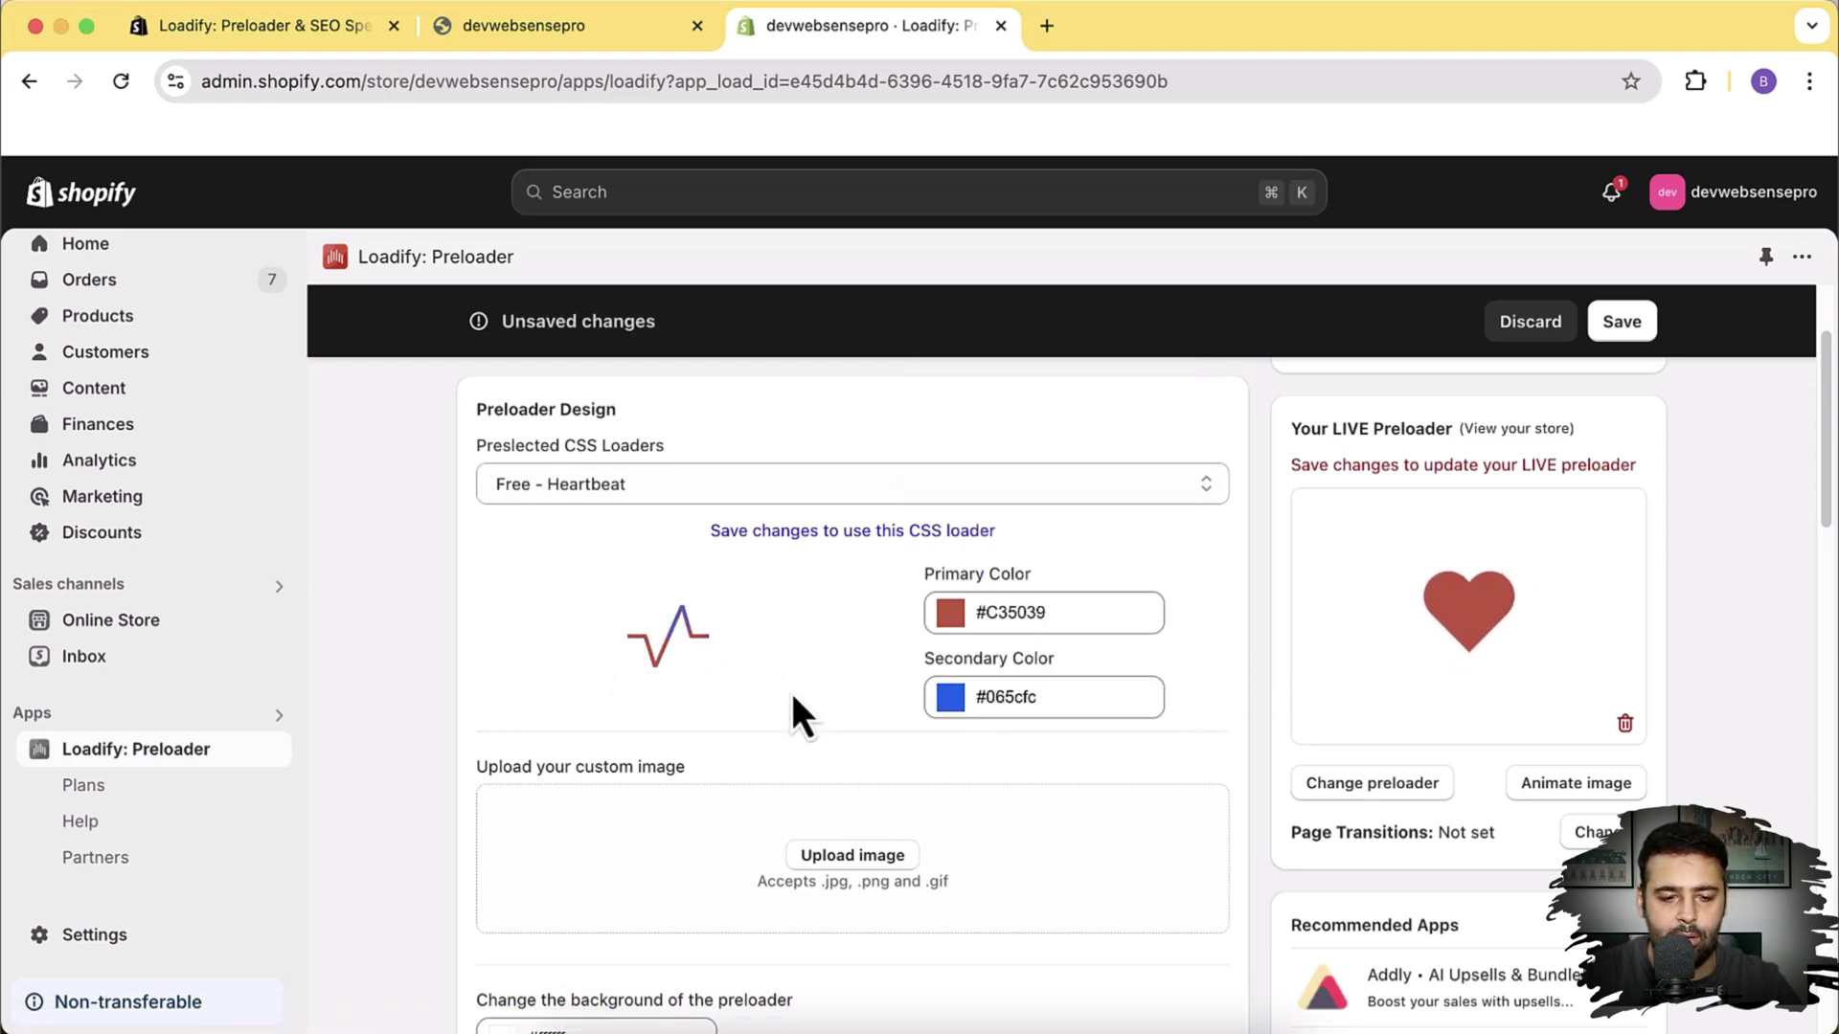
- Change the Heartbeat loader's primary color to the blue #387fc2 and look through the available loaders
left_click(948, 620)
left_click(1068, 797)
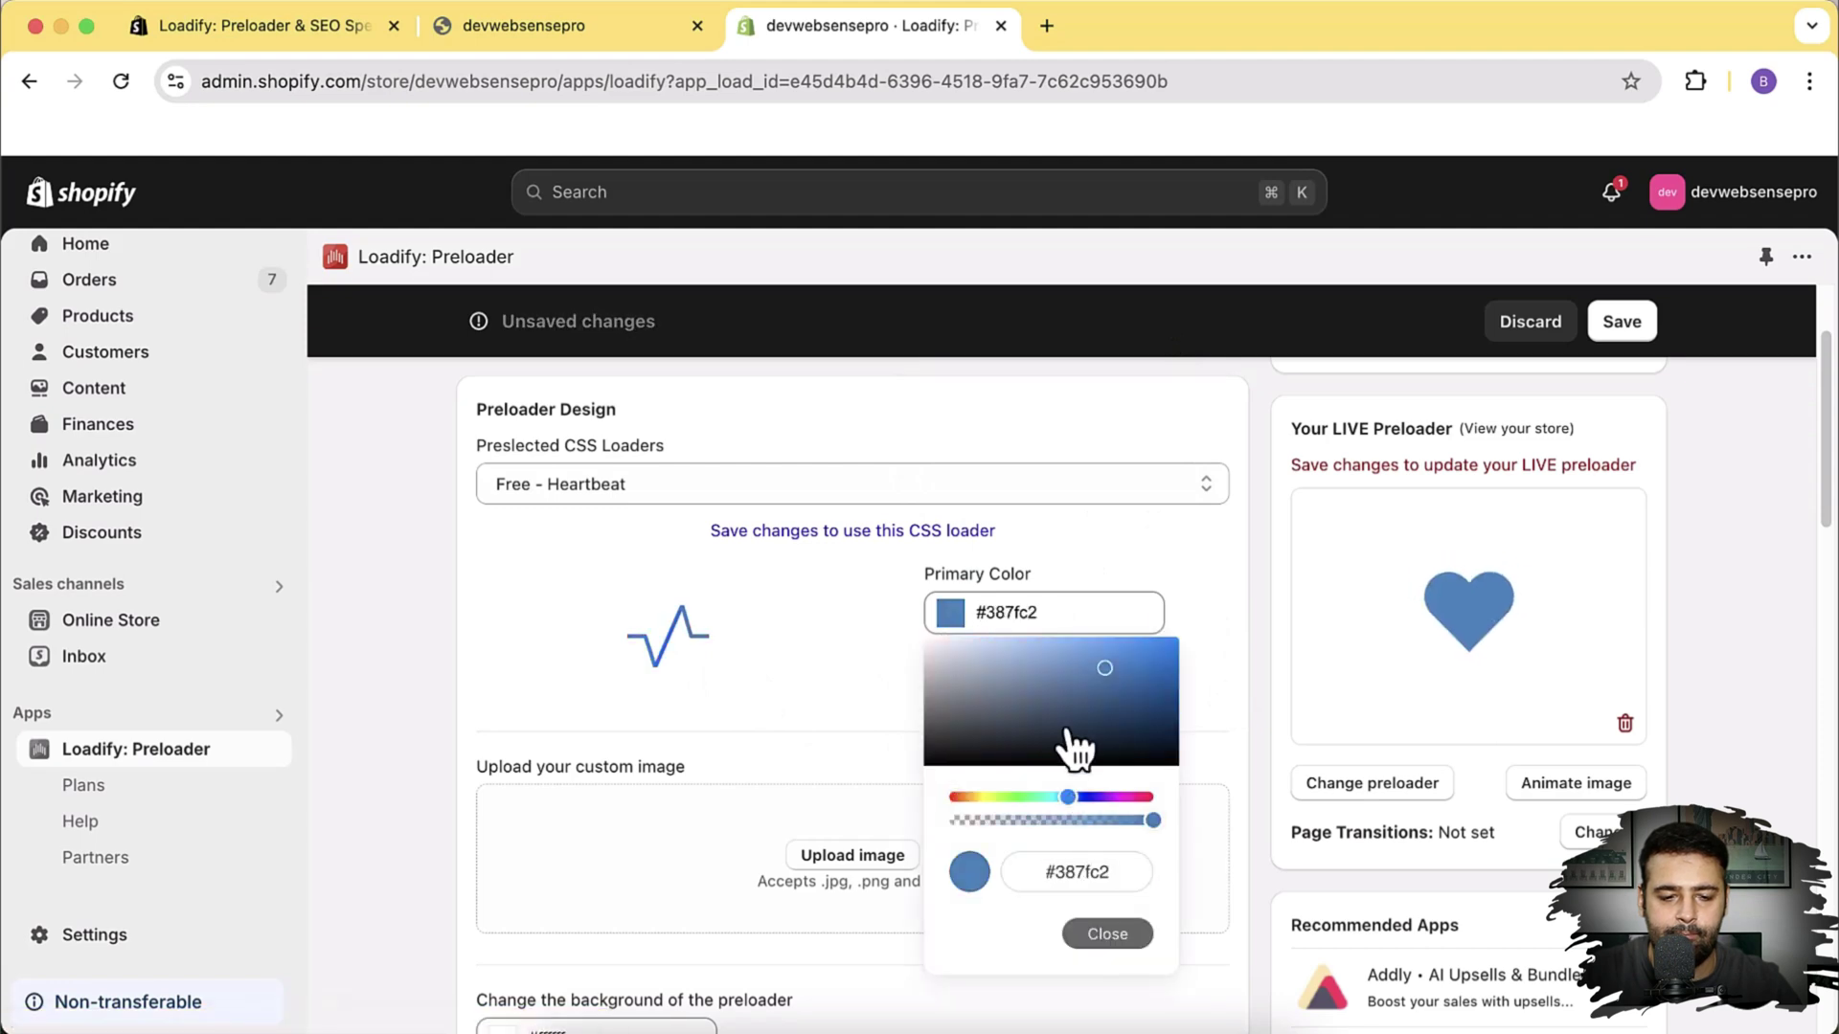
left_click(1198, 484)
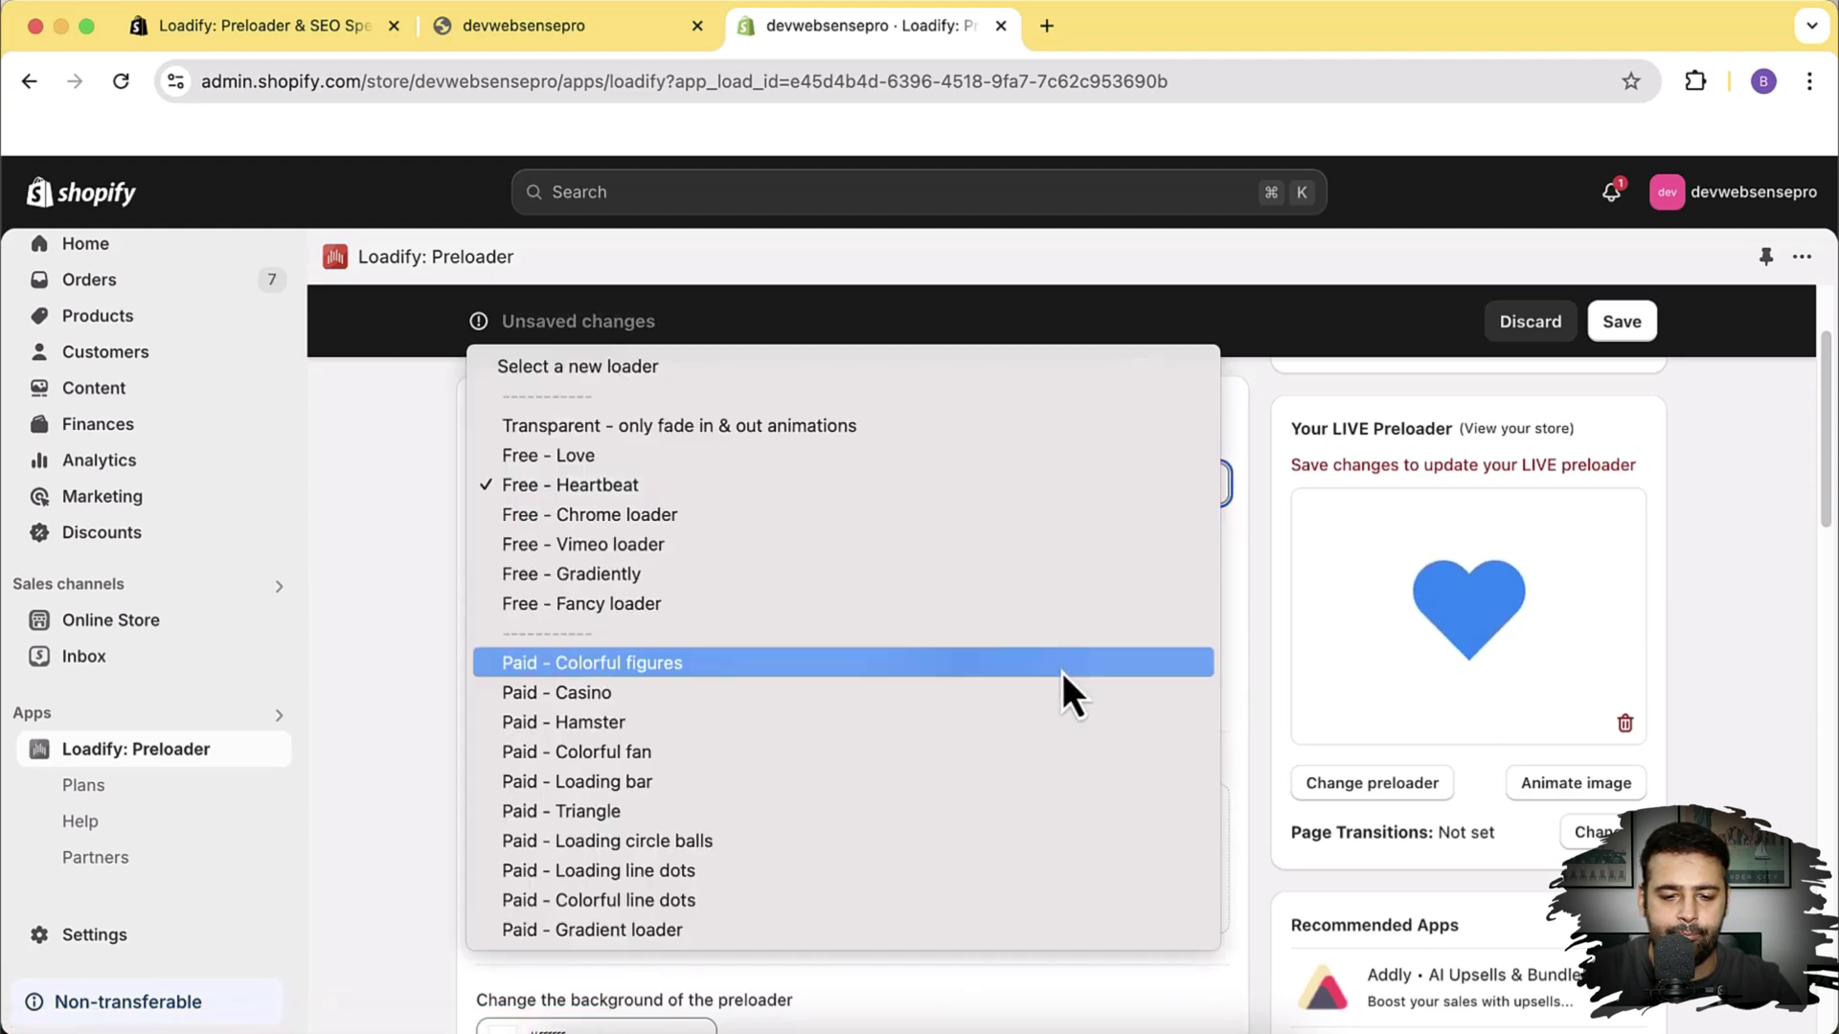
left_click(1260, 567)
- Set the Heartbeat loader's primary color to dark blue #005096 and its secondary color to white #ffffff
left_click(955, 620)
left_click(954, 620)
left_click_drag(1092, 715, 1187, 693)
left_click(1184, 622)
left_click(951, 698)
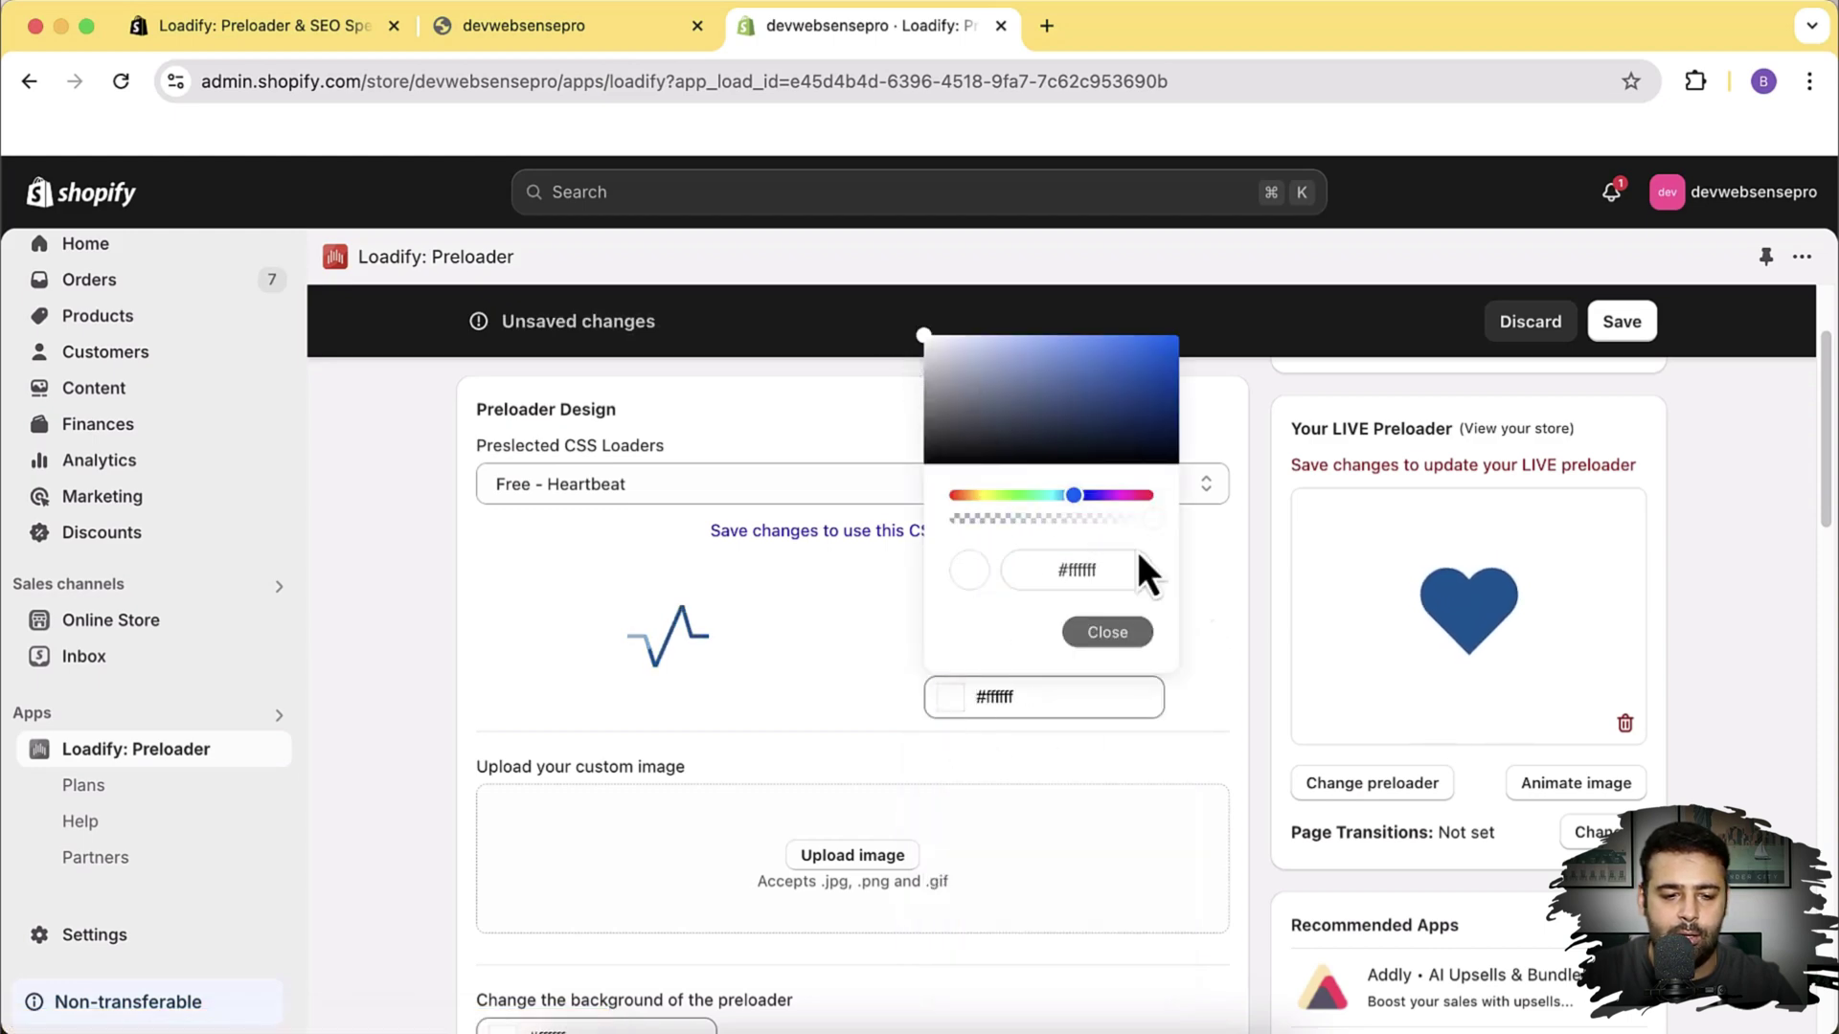
left_click(1225, 610)
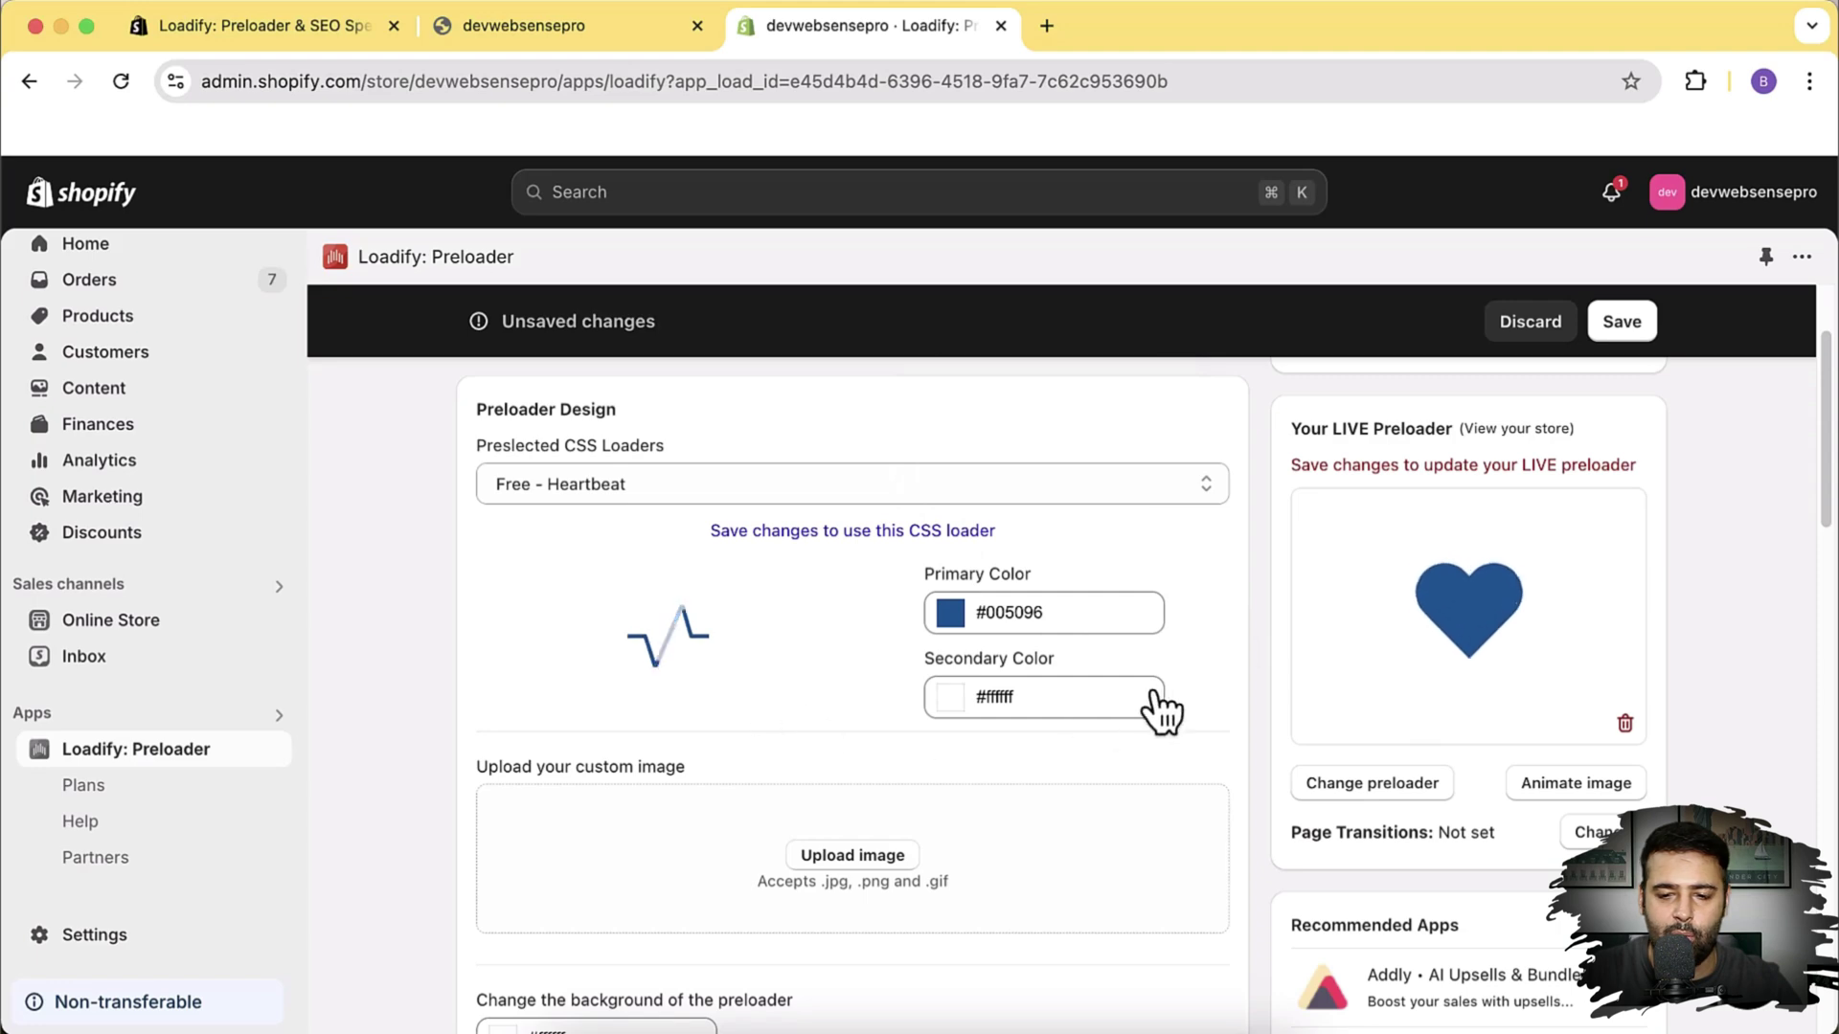
- Save the Heartbeat loader settings and check the preloader on the reloaded storefront before returning to the Loadify settings
left_click(1619, 323)
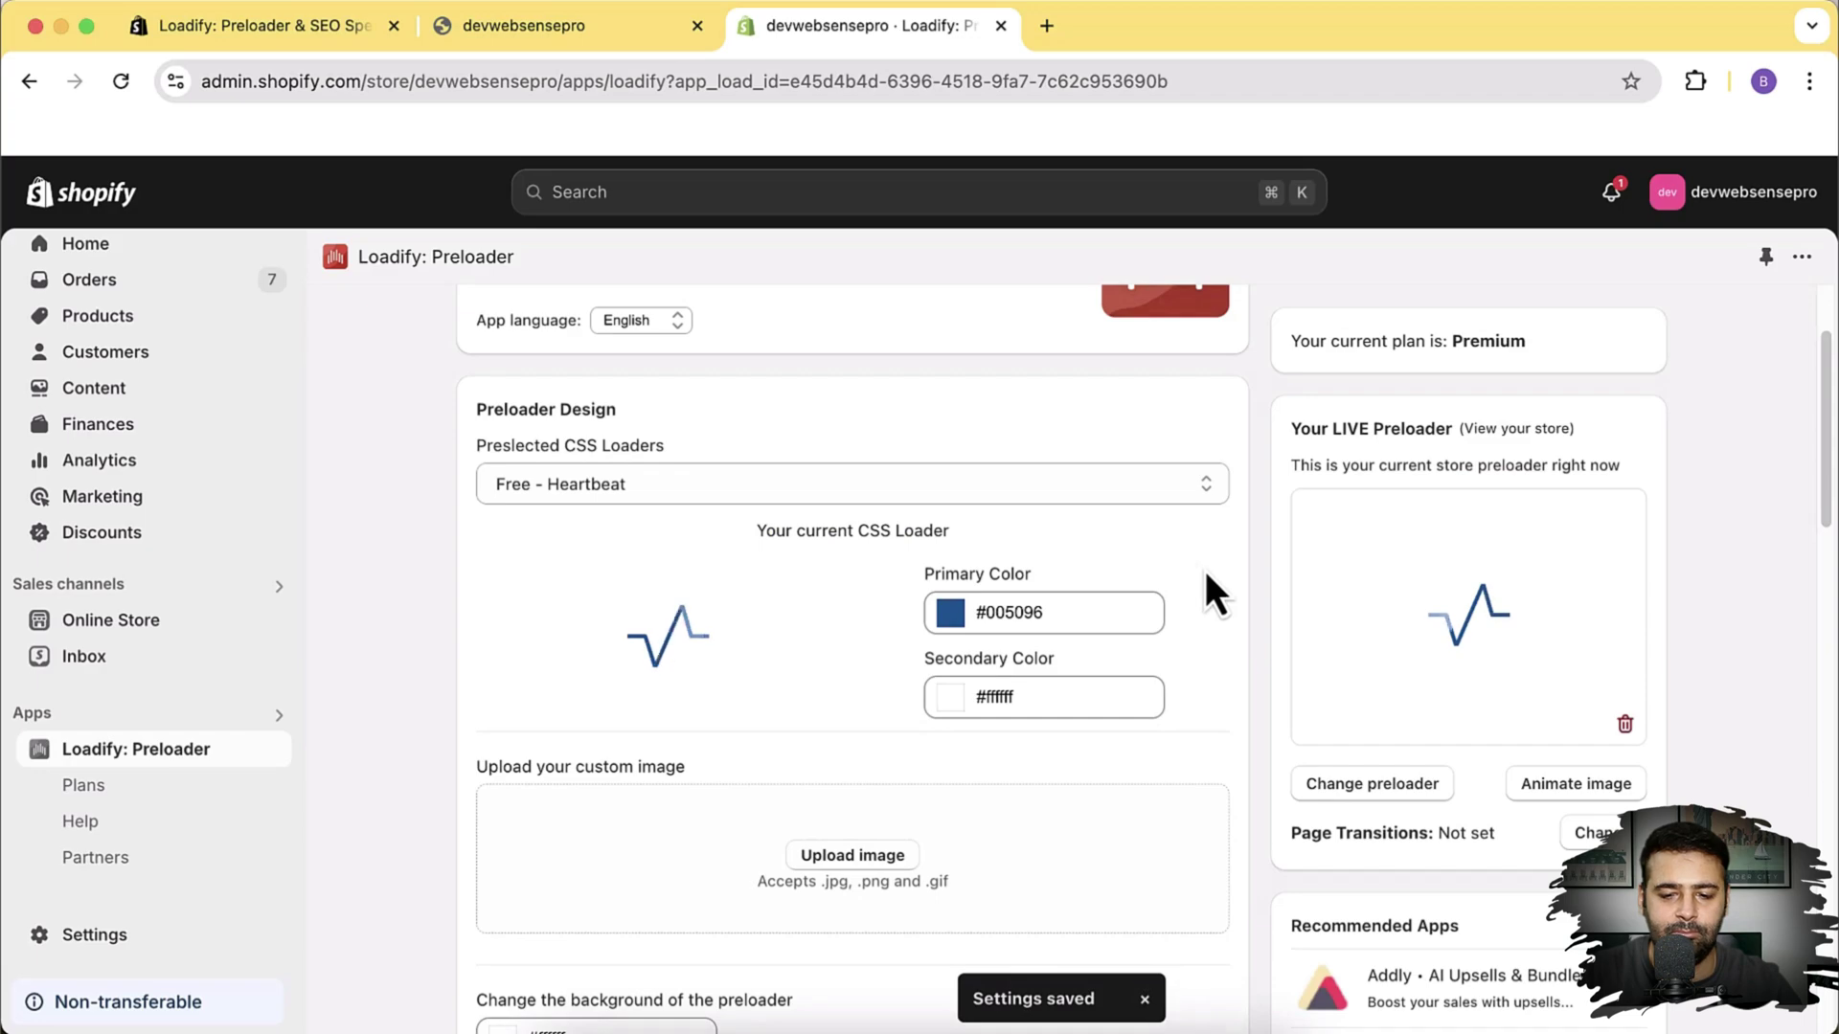
left_click(571, 38)
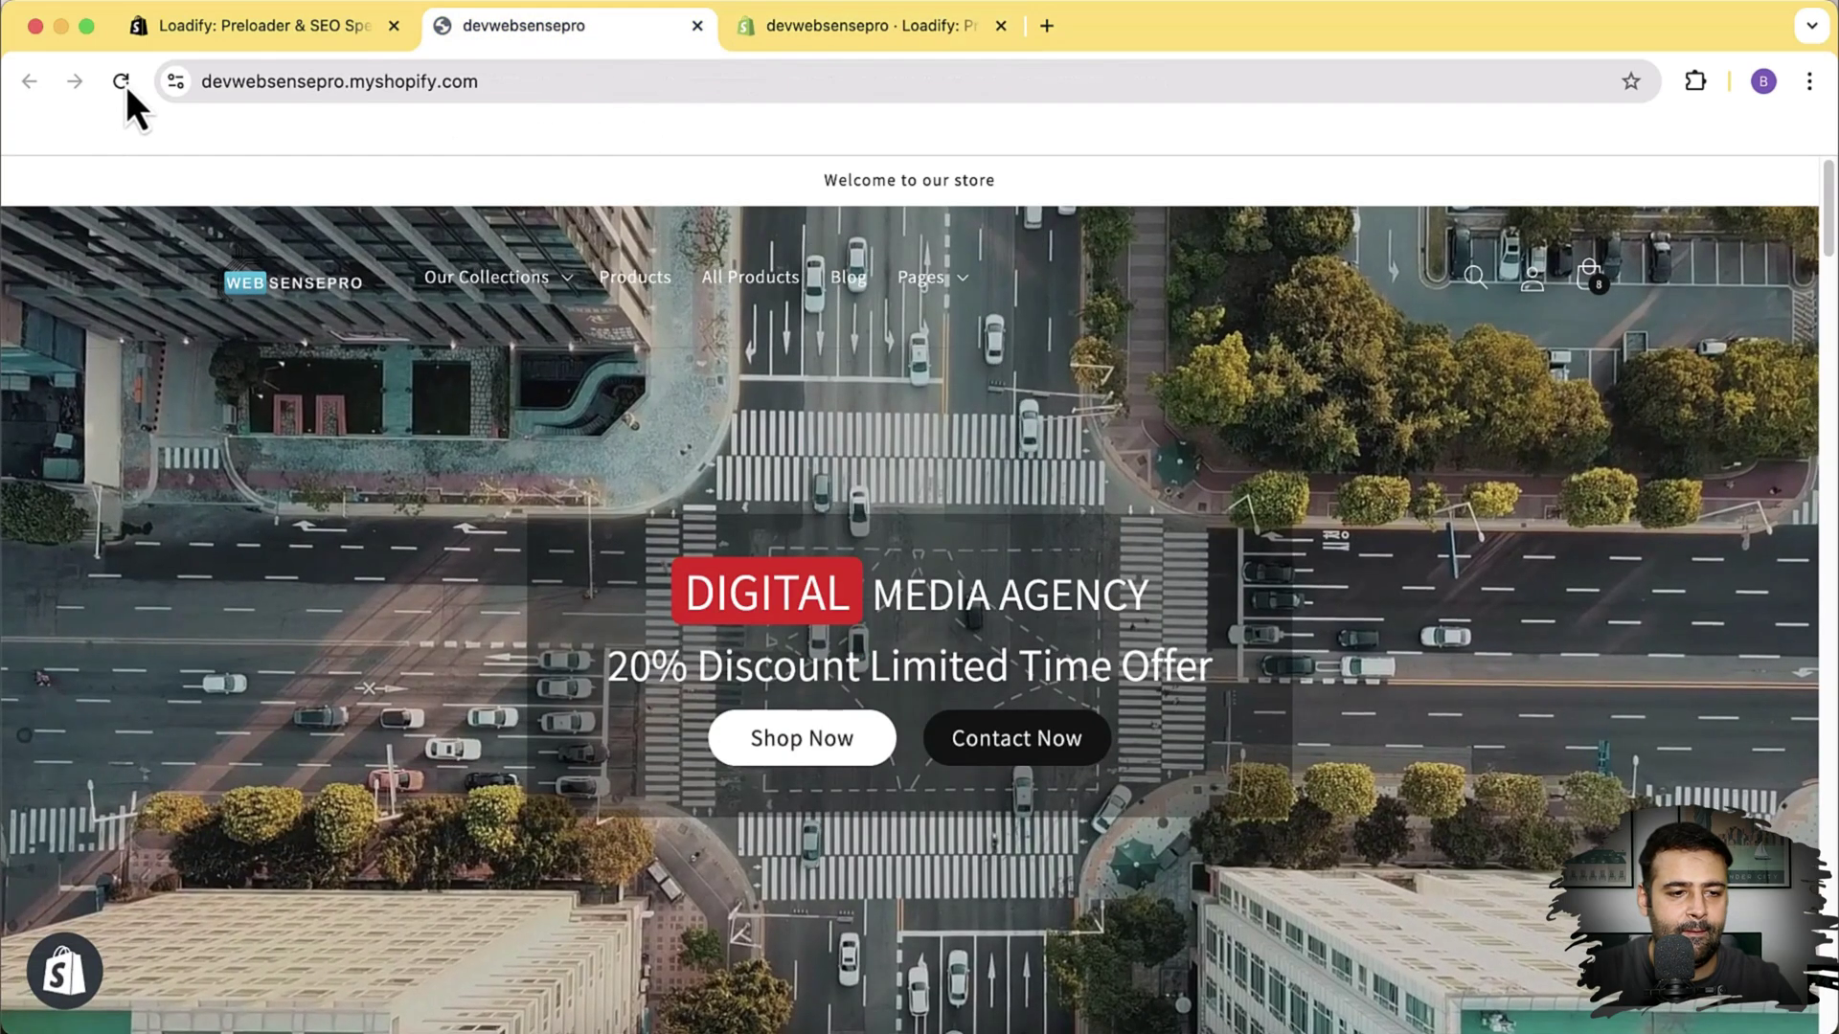
left_click(125, 82)
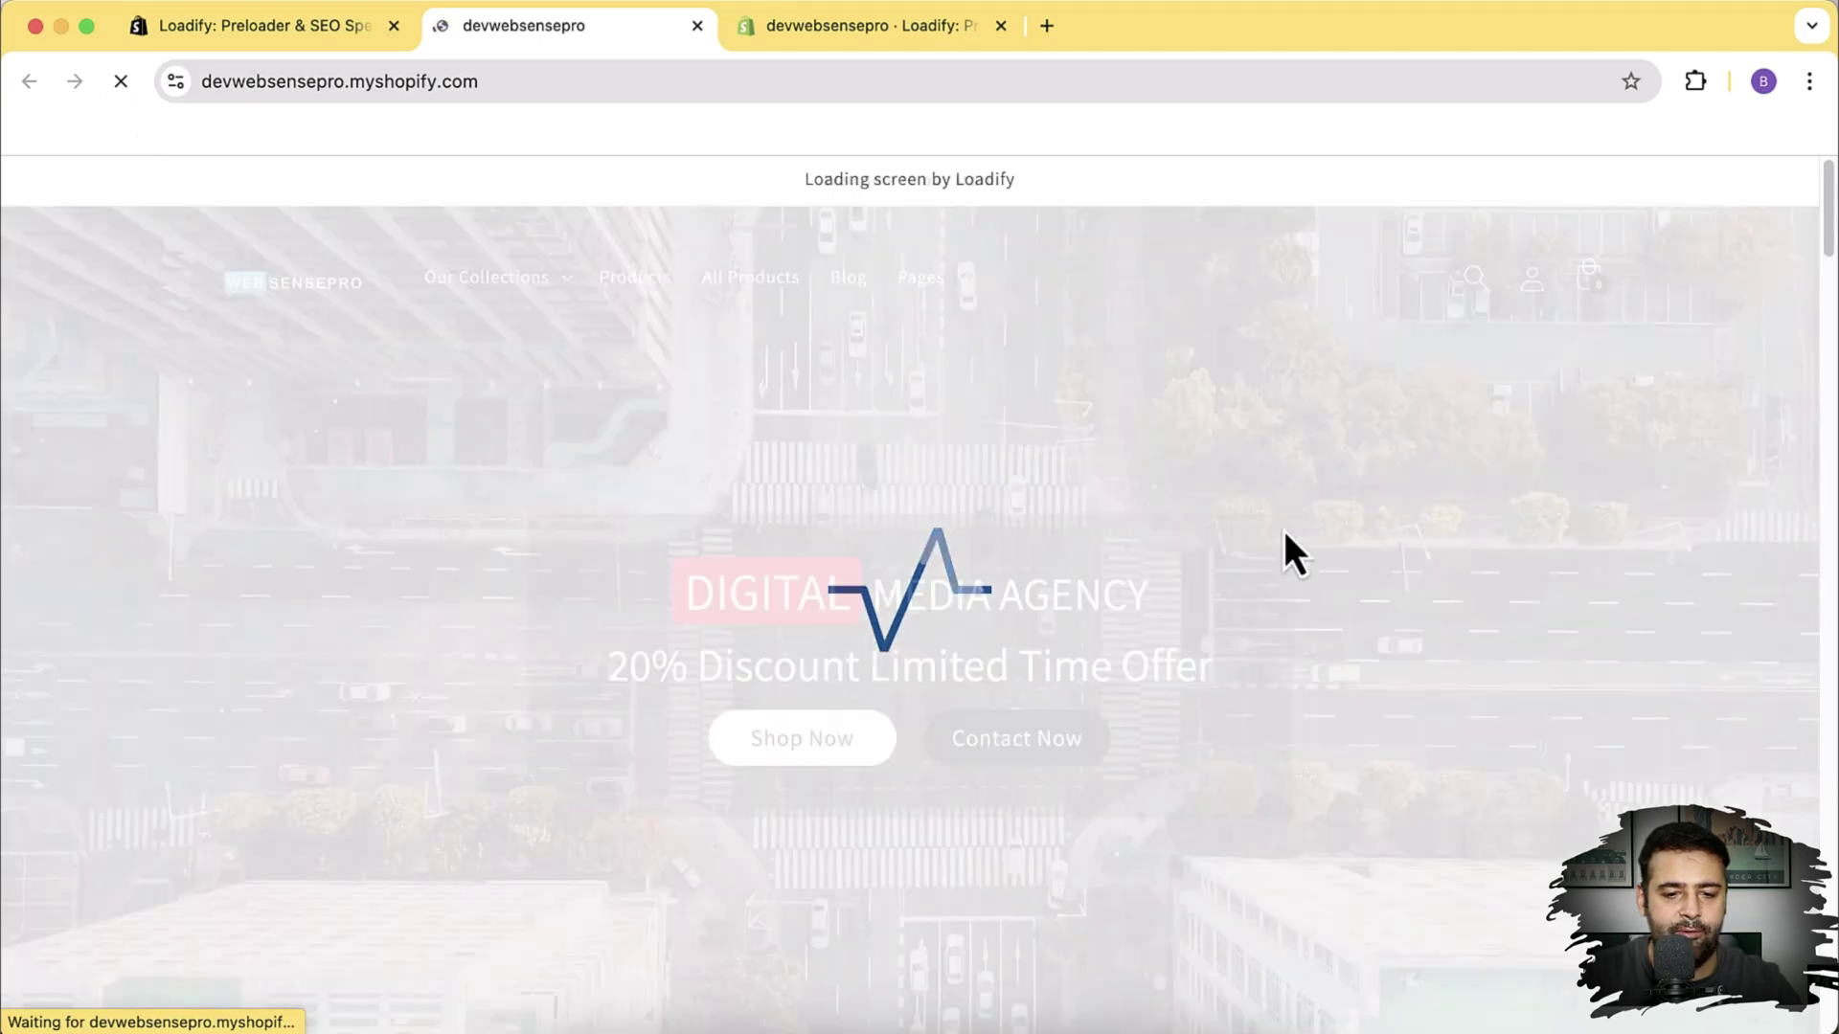
scroll(1270, 446, "down", 3)
scroll(1270, 446, "down", 5)
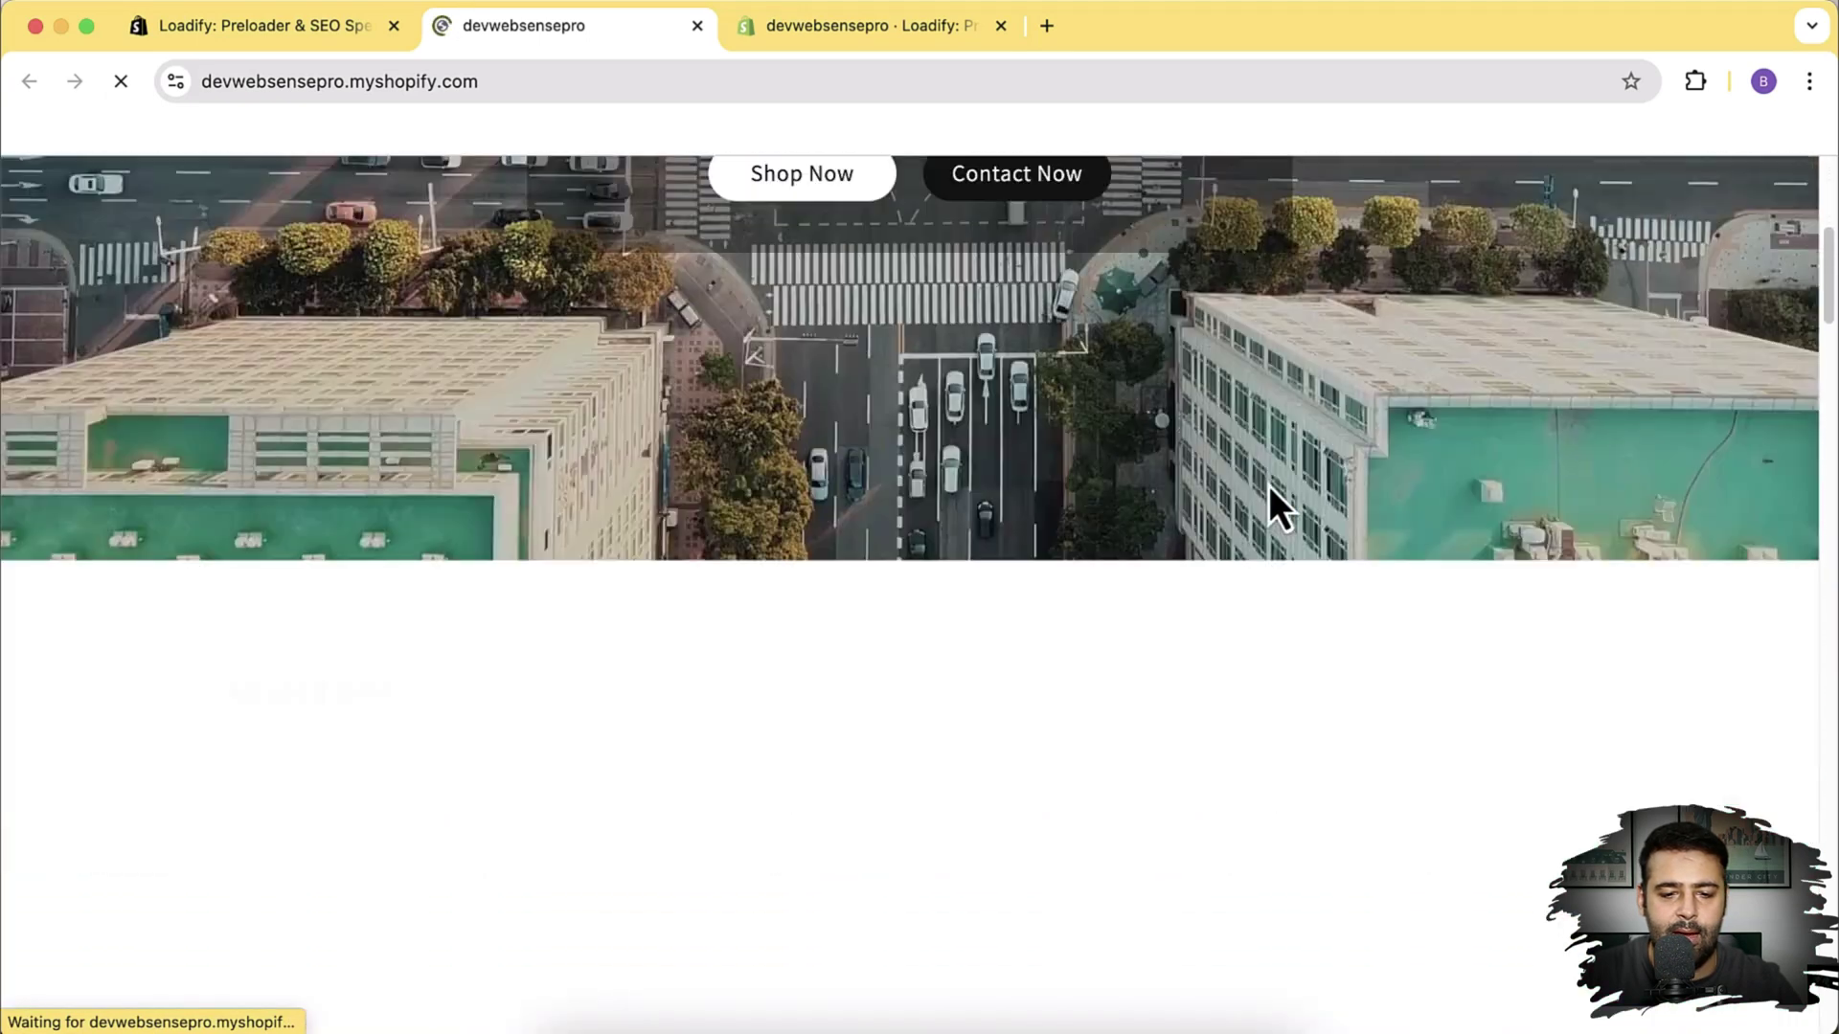
scroll(1264, 527, "up", 8)
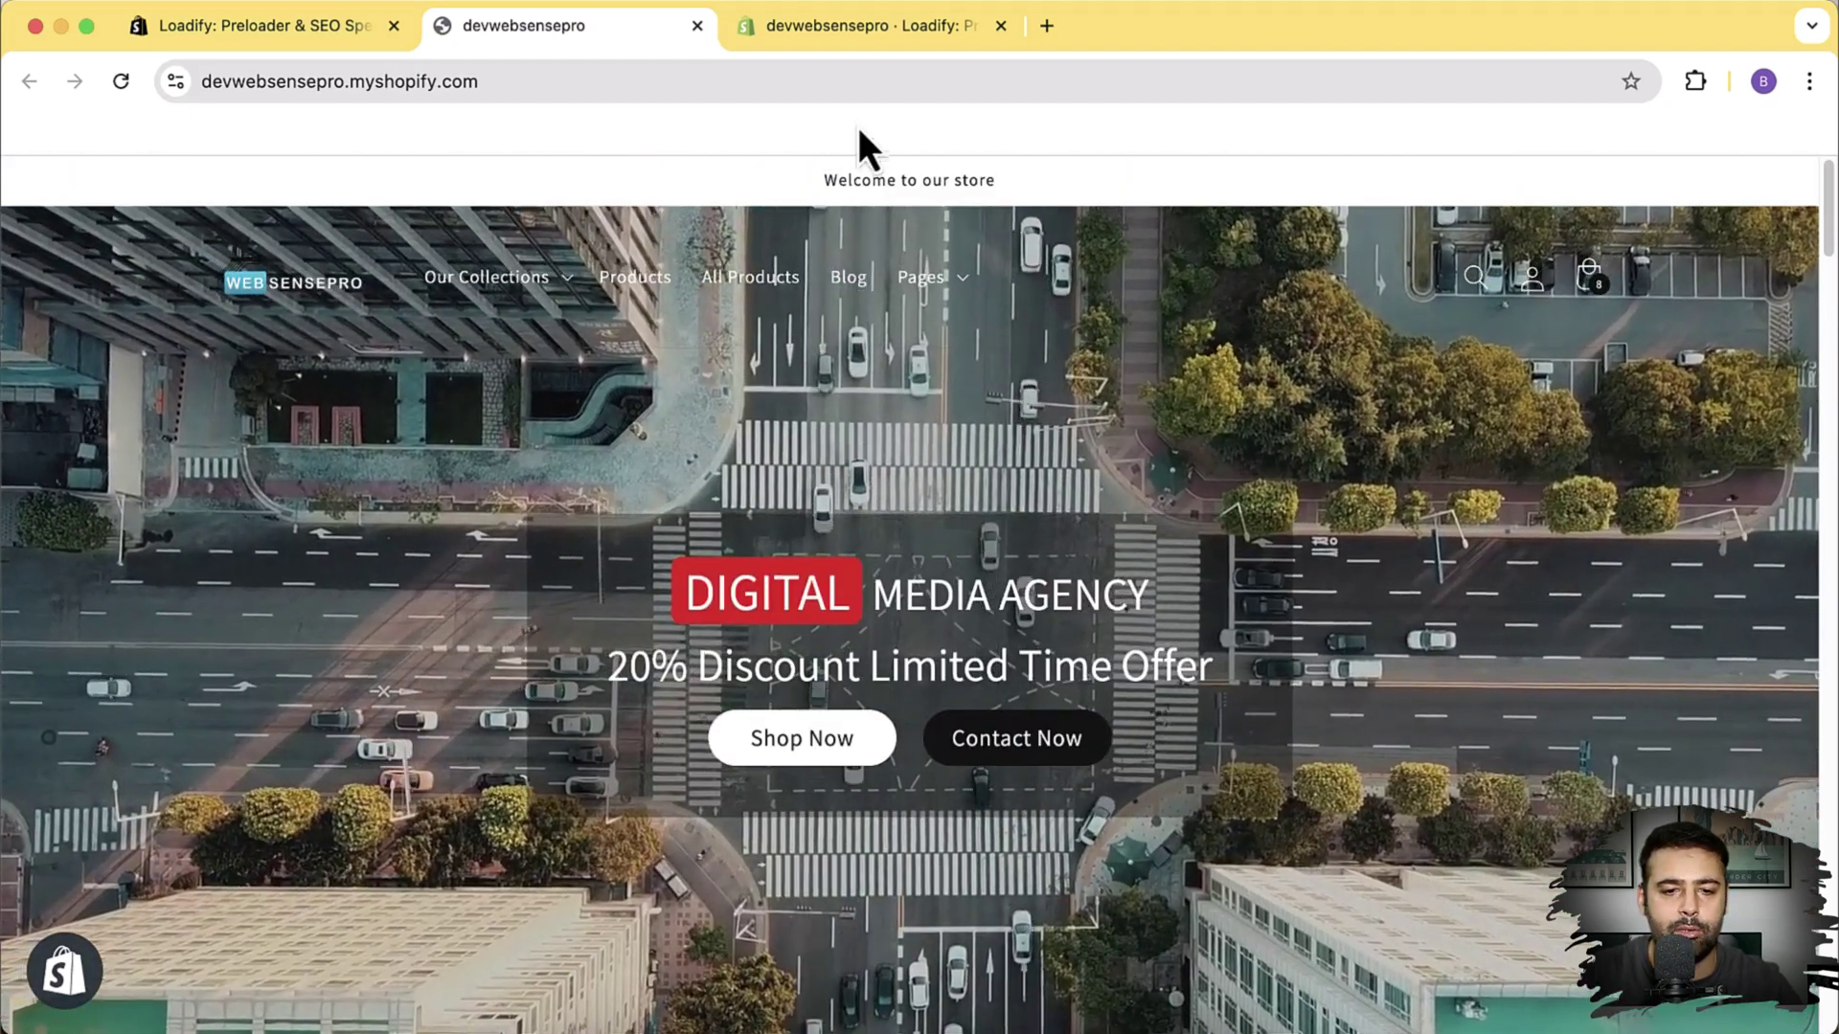
left_click(845, 43)
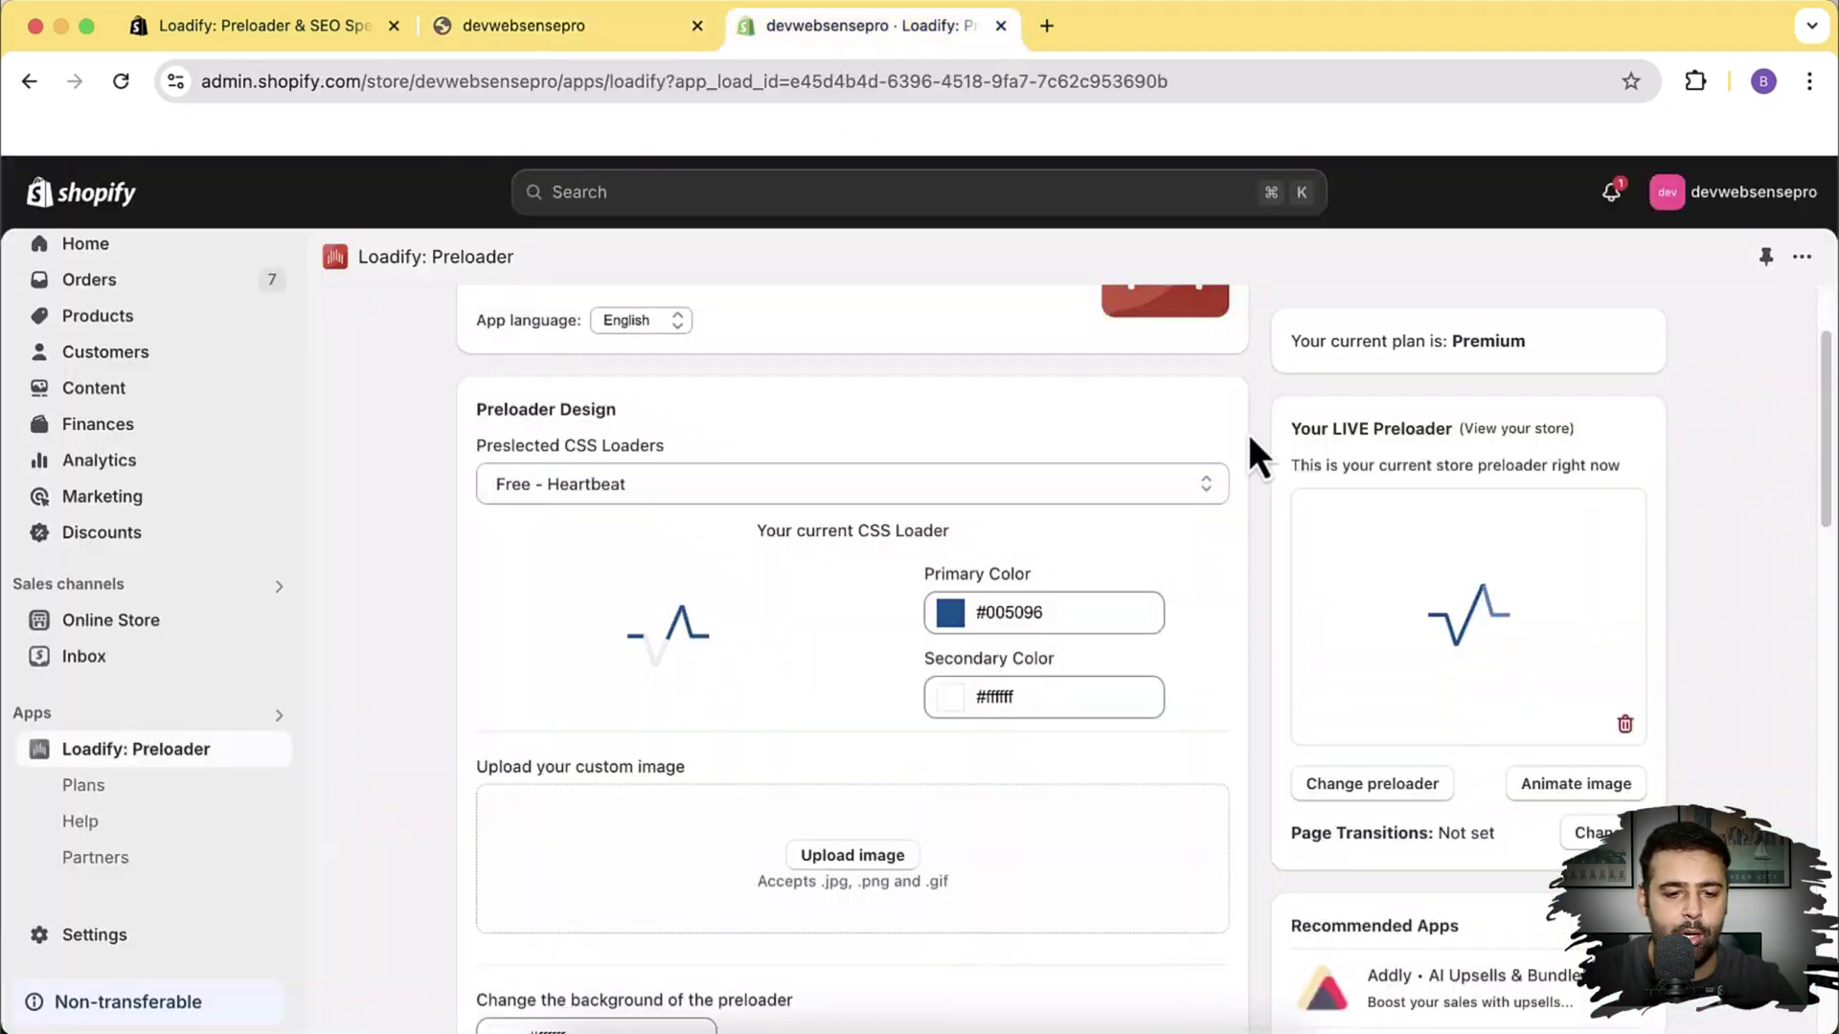
- Select "Free - Chrome loader" and "Free - Vimeo loader" one after the other to preview their animations
left_click(1090, 474)
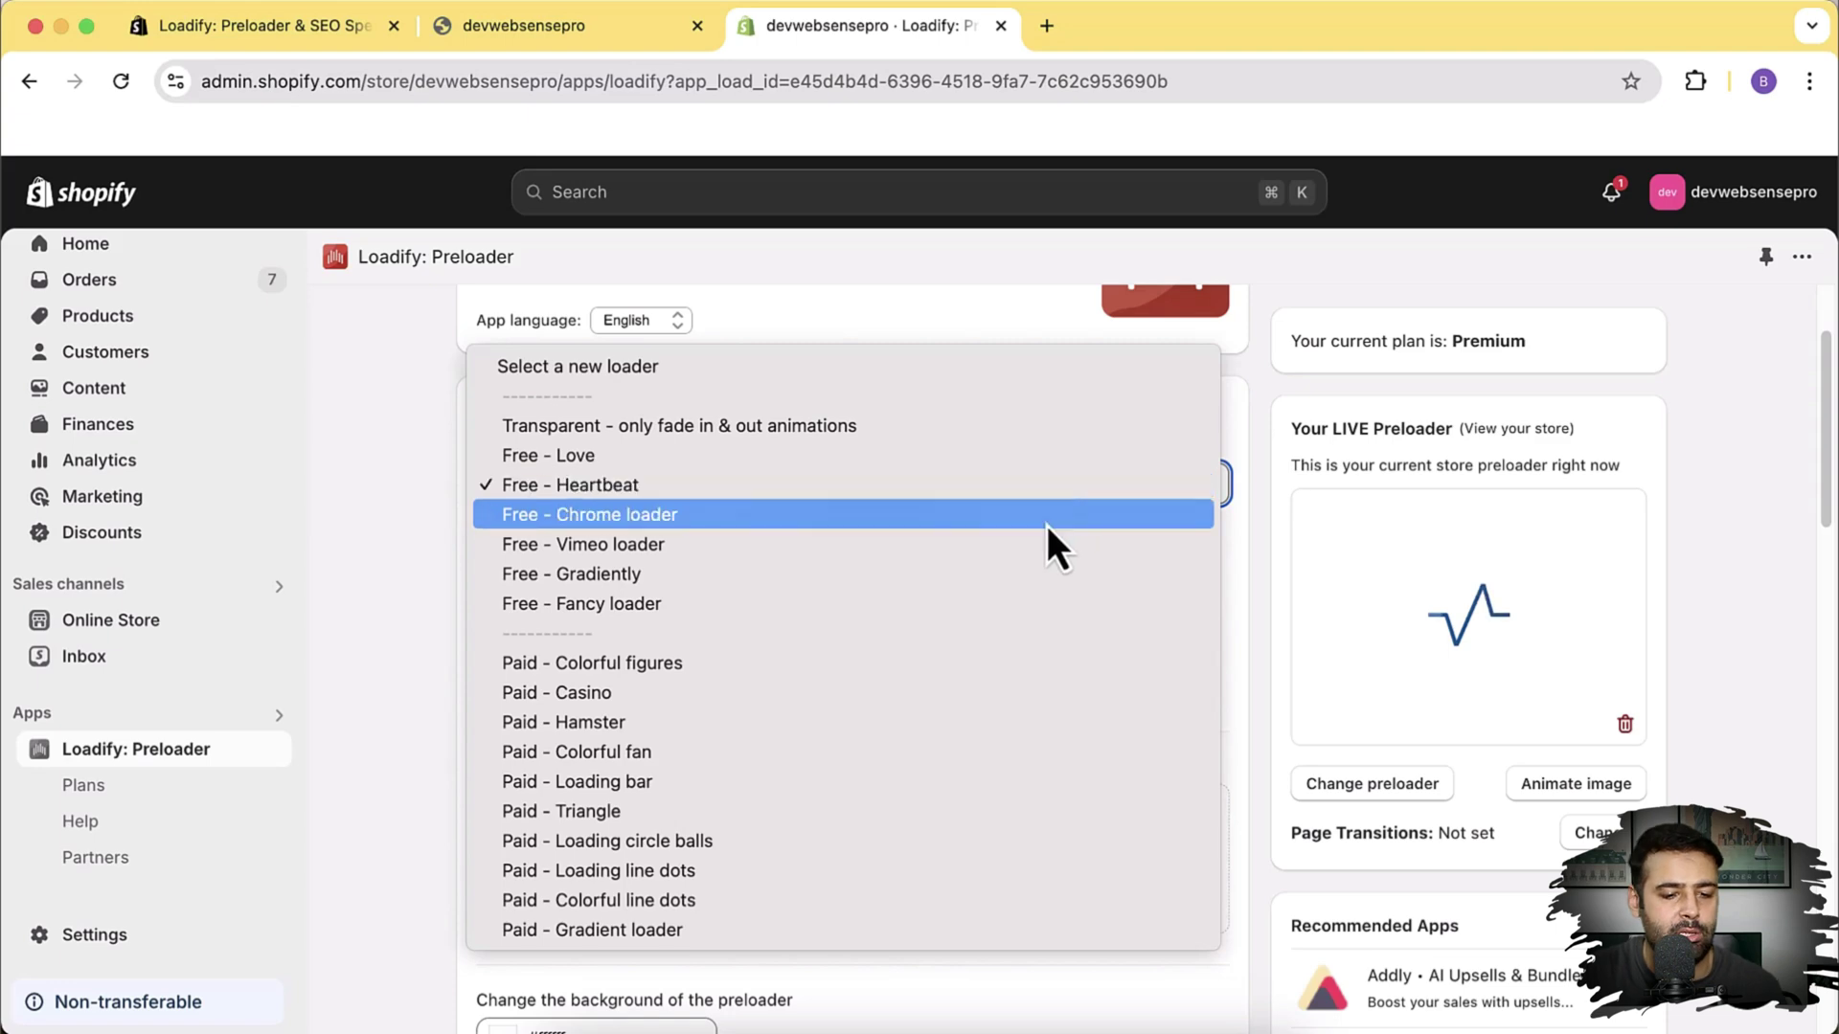
key("Escape")
key("Down")
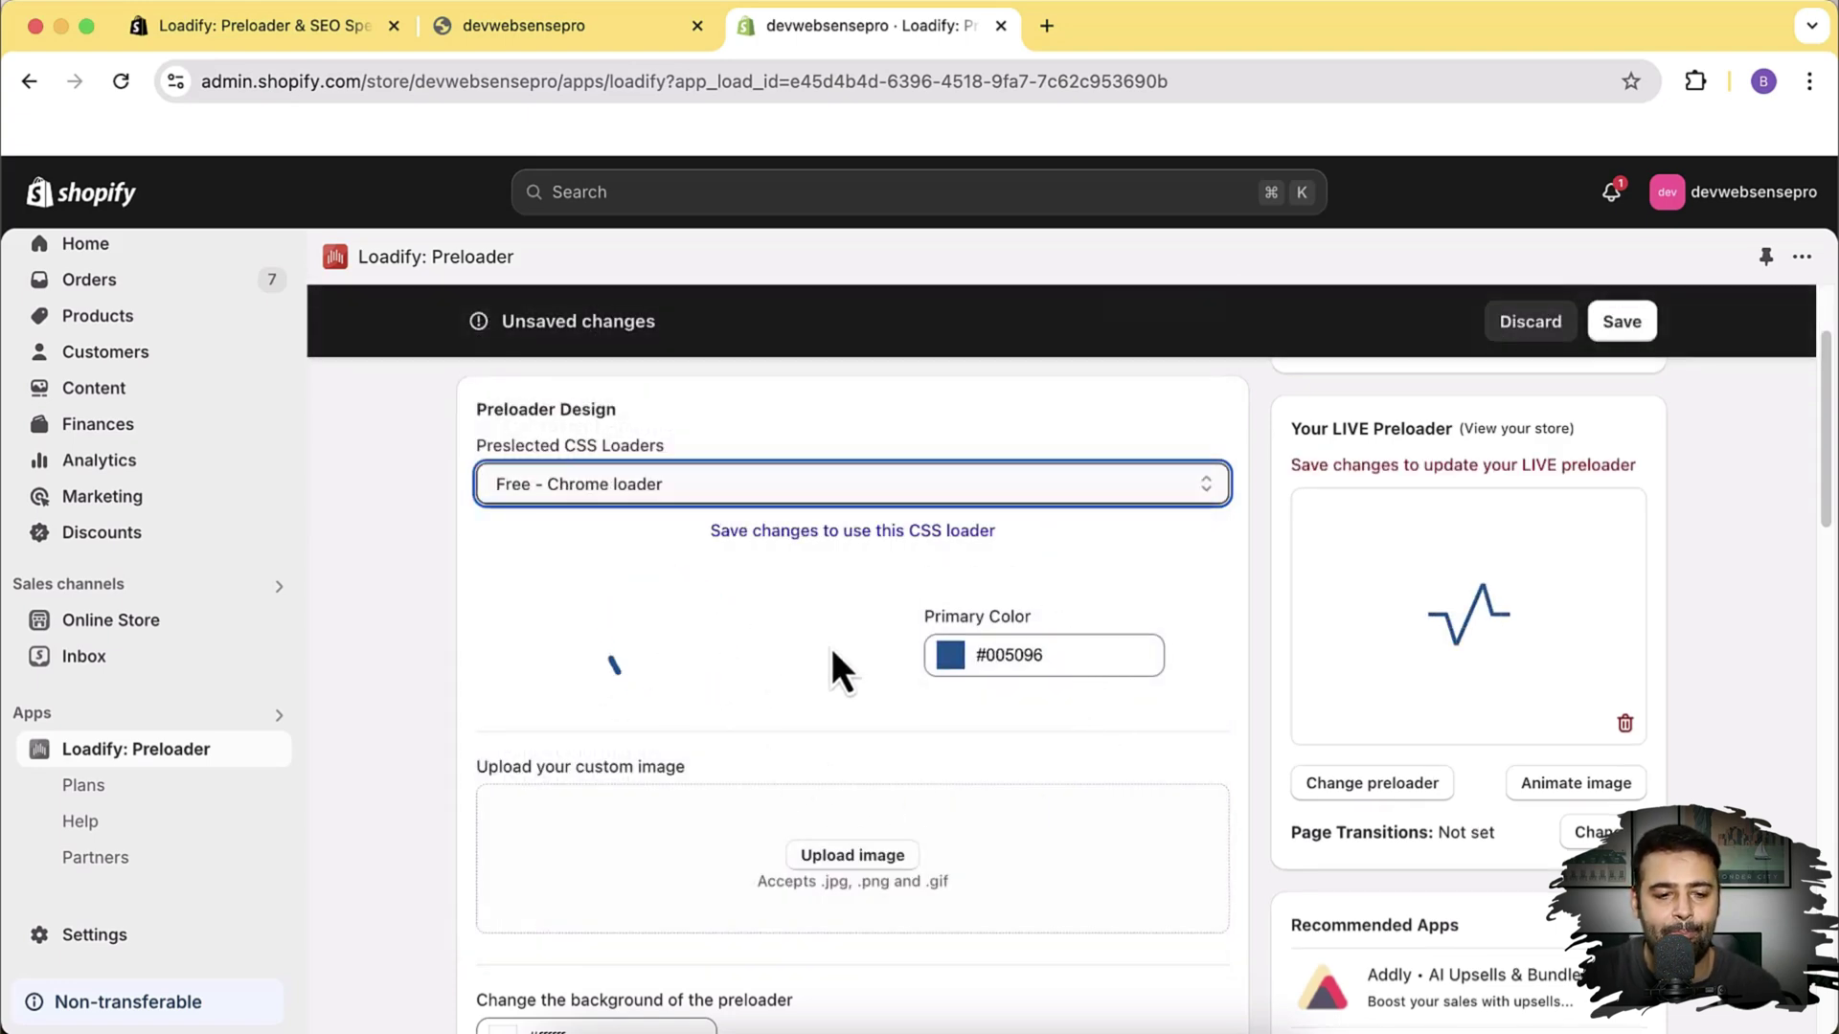
left_click(842, 483)
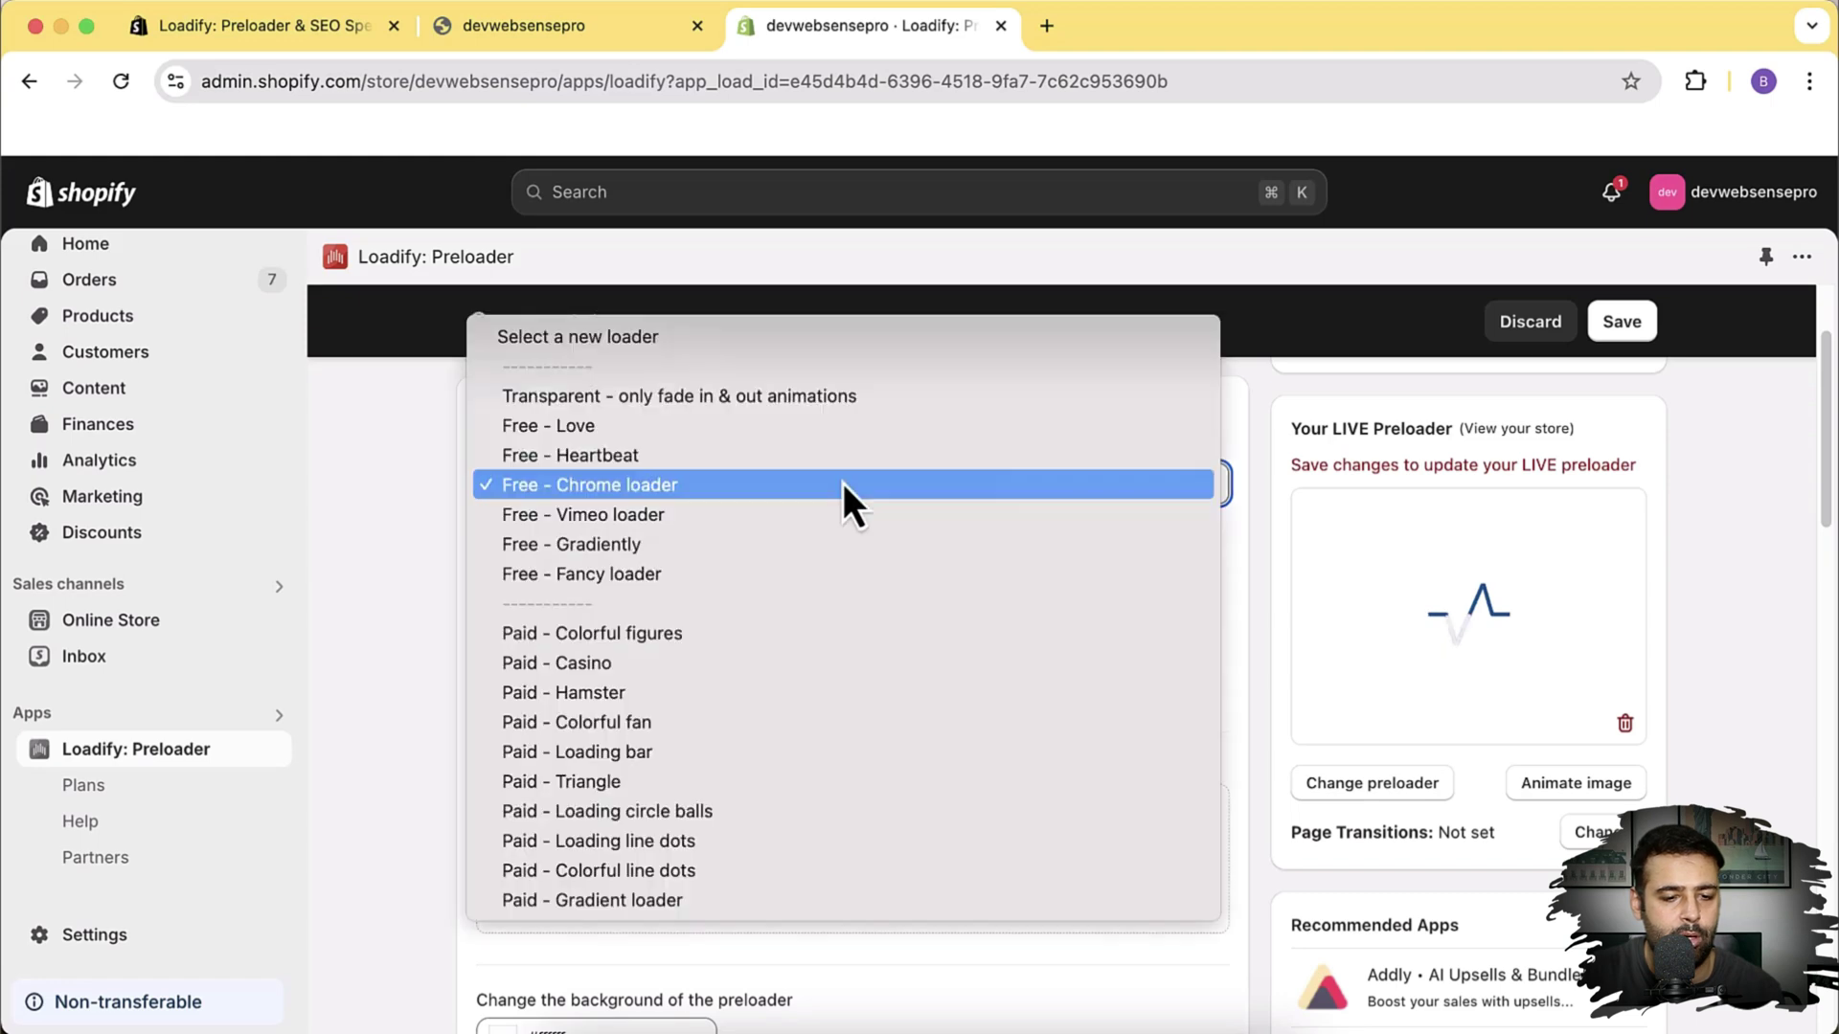
key("Escape")
key("Down")
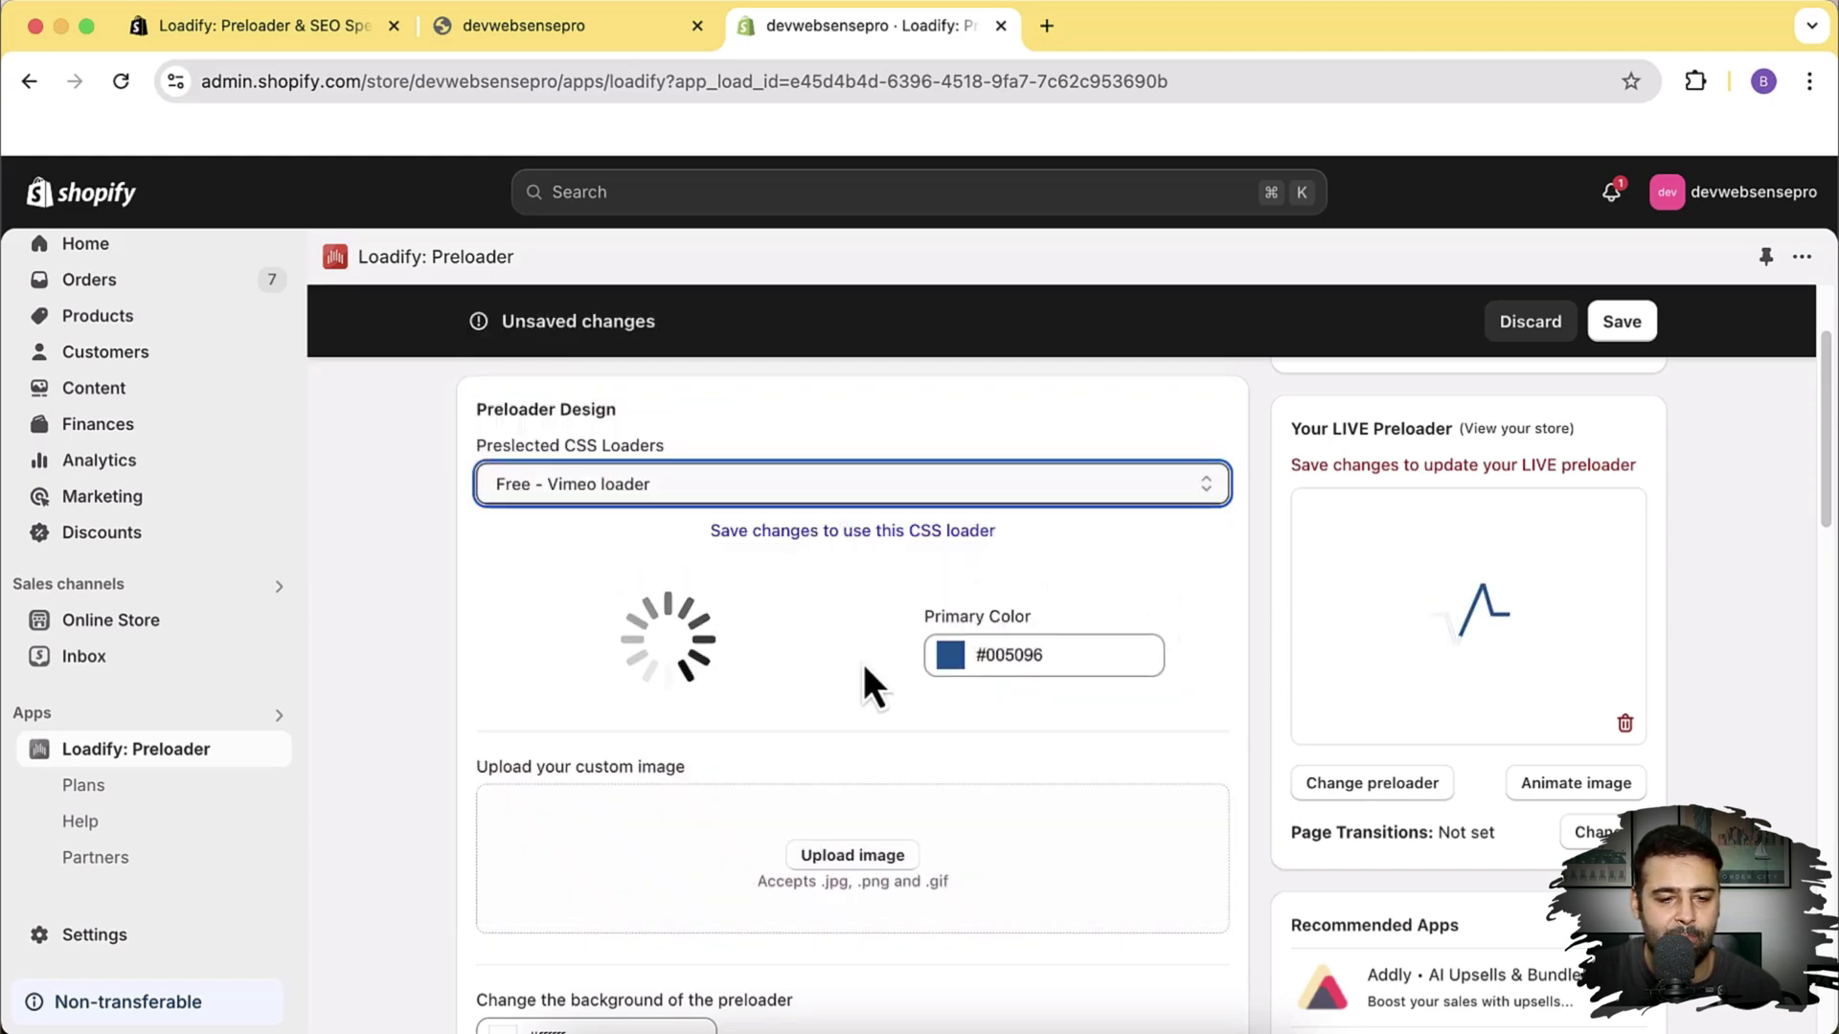
- Preview the paid loaders "Paid - Colorful figures" and "Paid - Casino" by selecting each as the preselected CSS loader
left_click(785, 502)
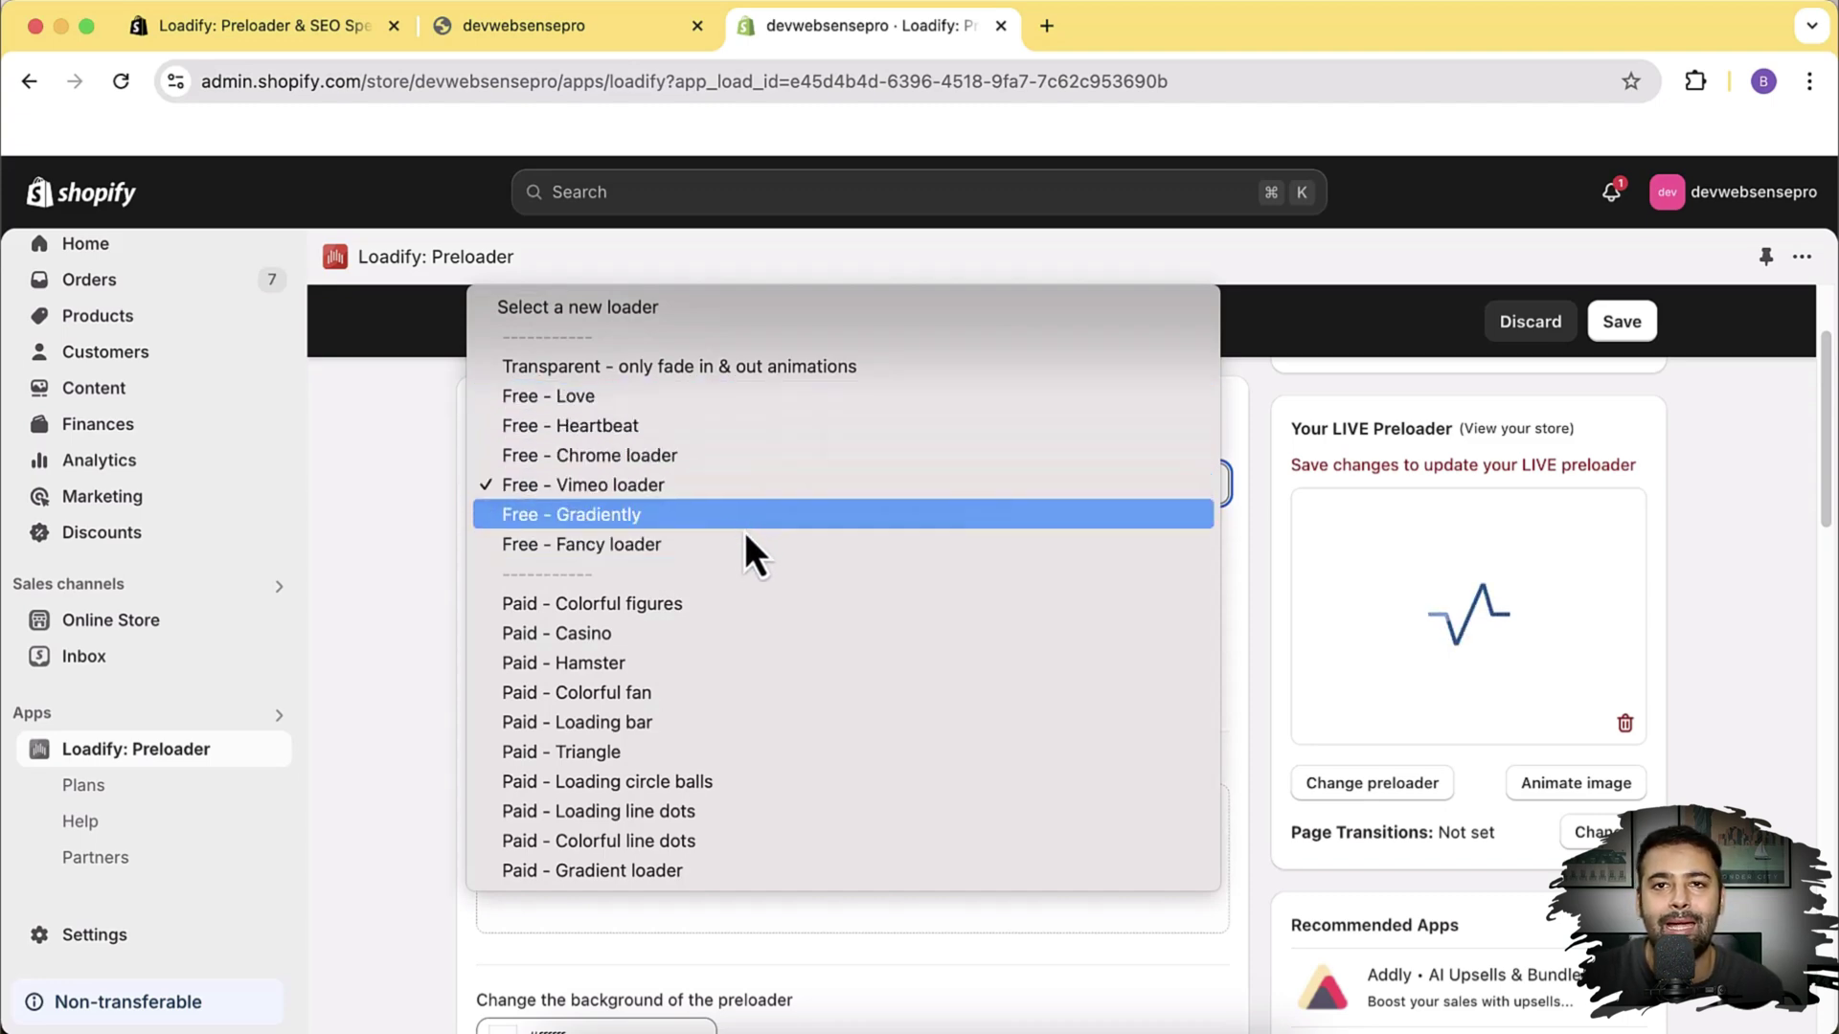
left_click(737, 601)
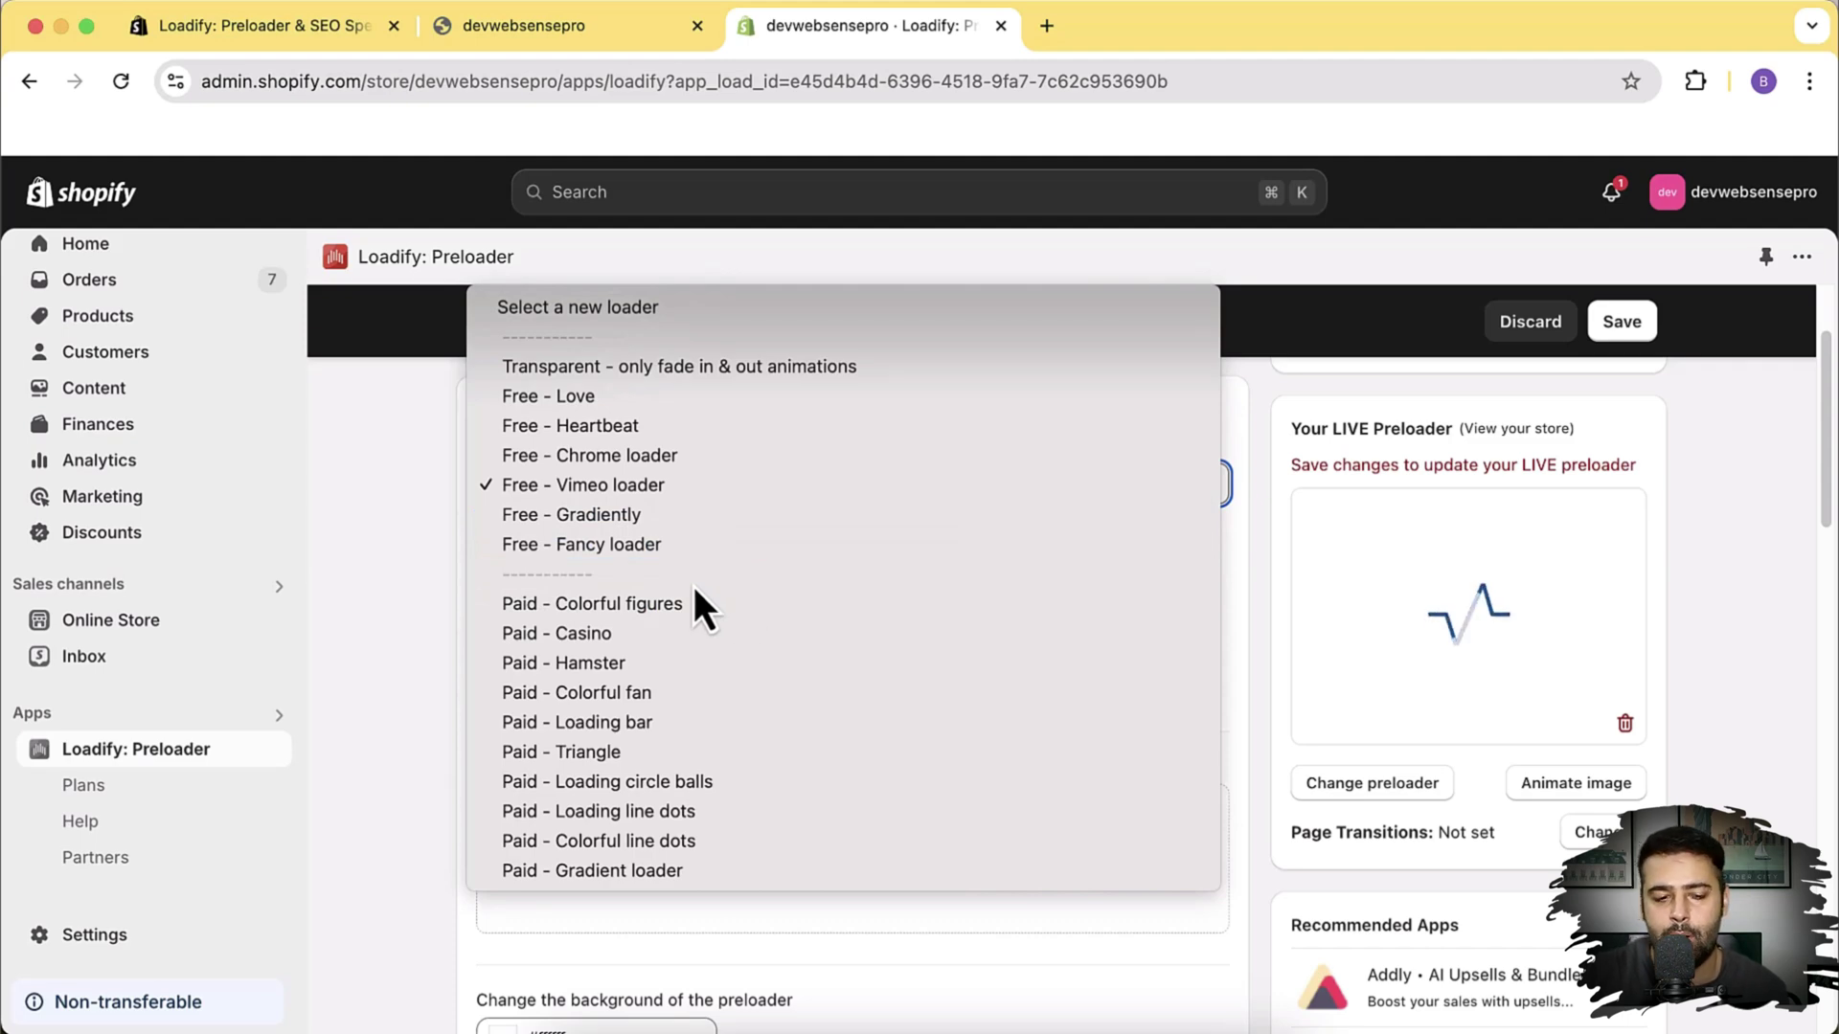
left_click(739, 609)
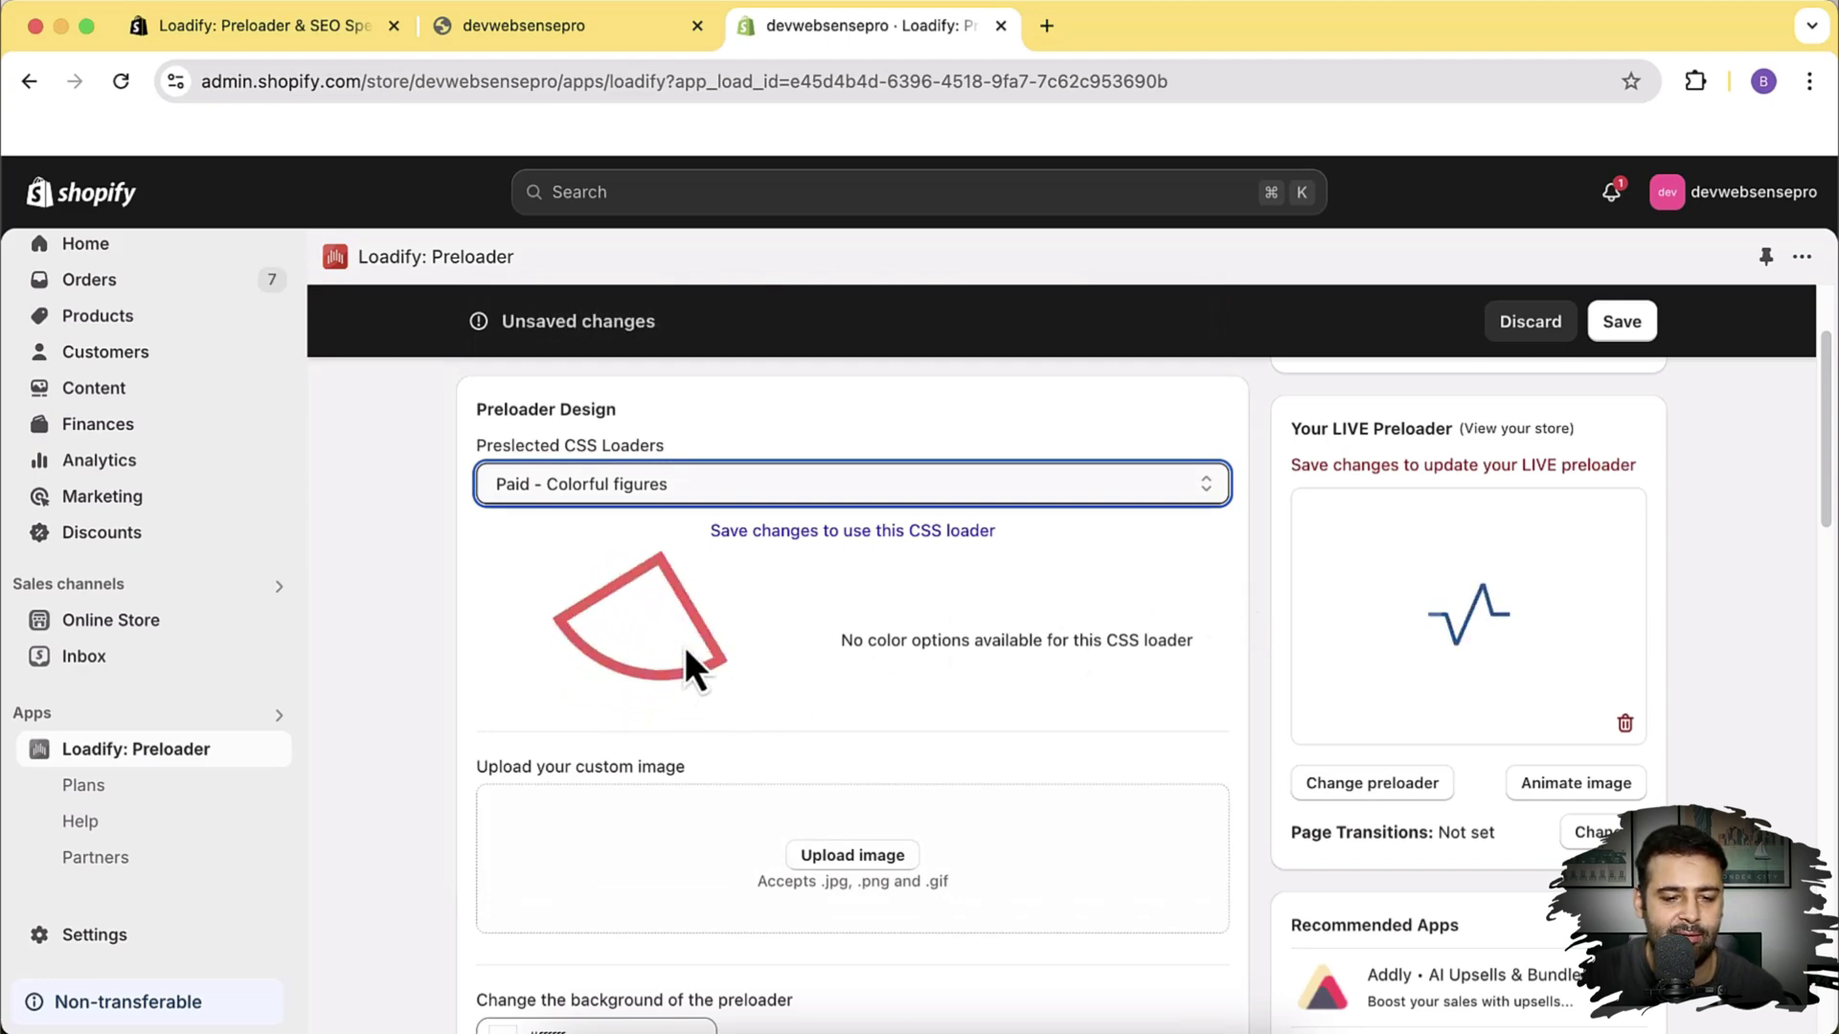
scroll(1197, 558, "down", 1)
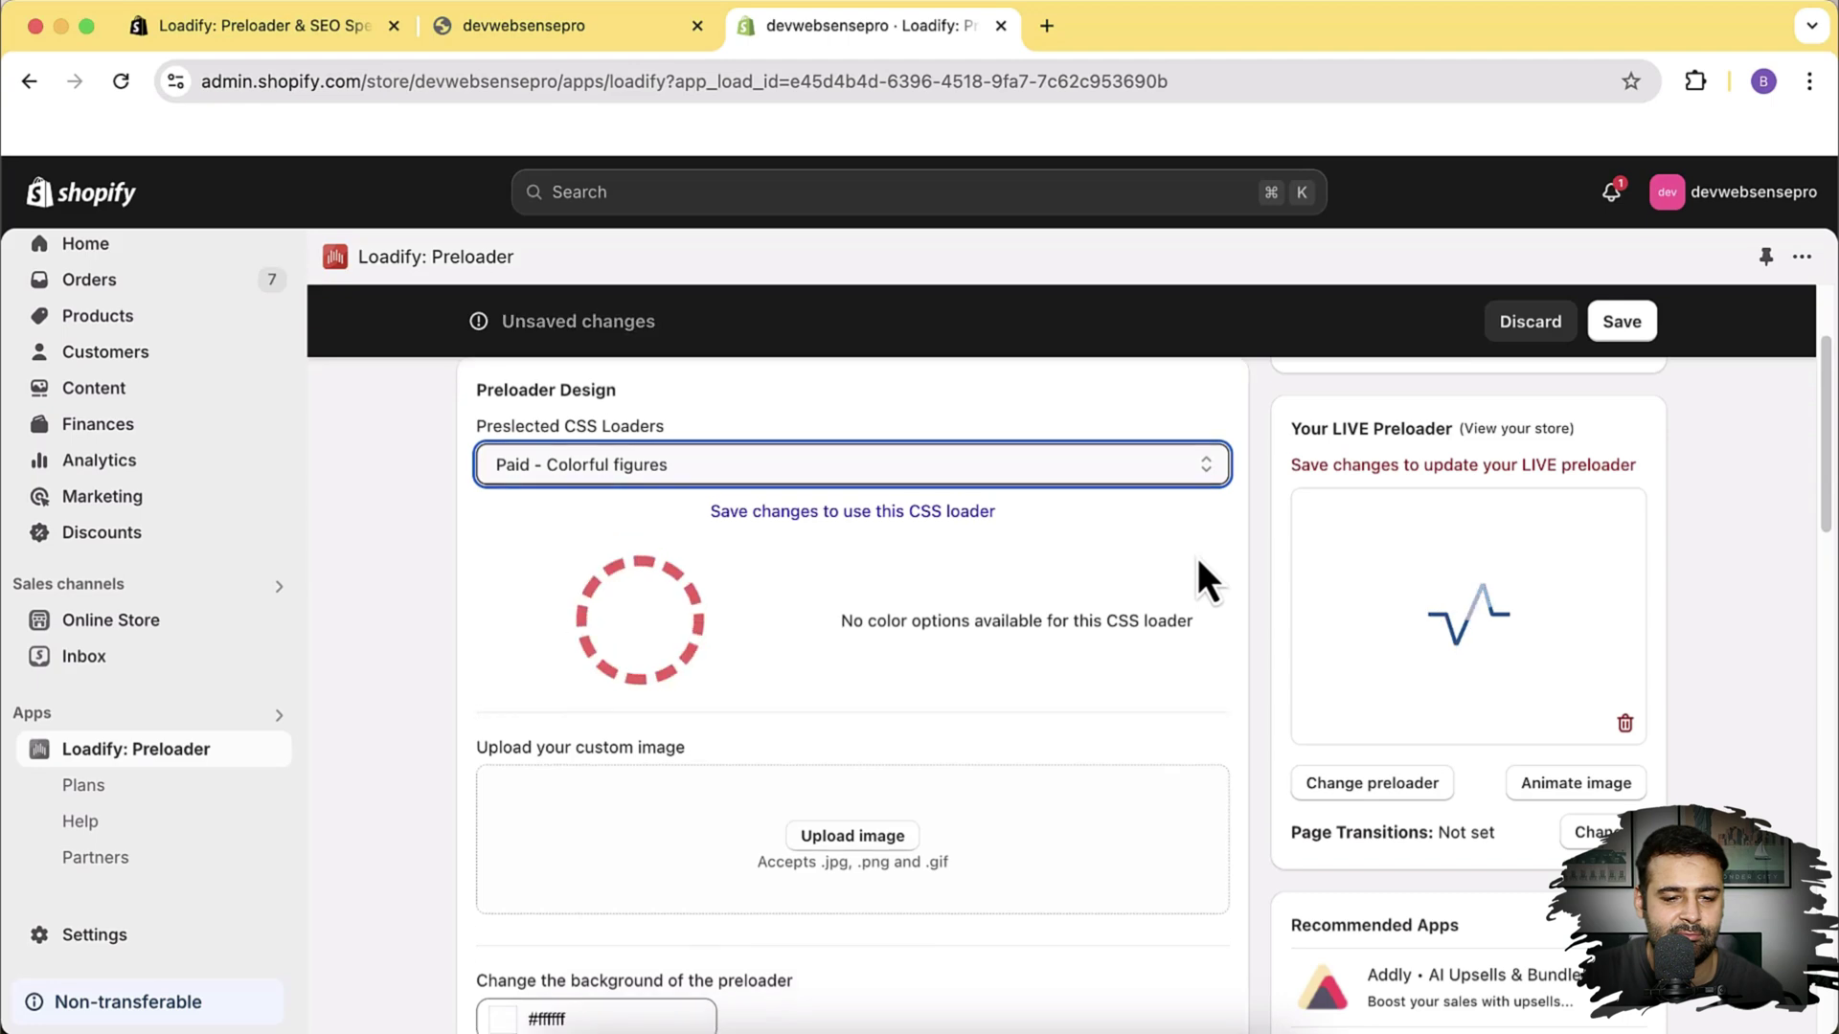
left_click(1141, 471)
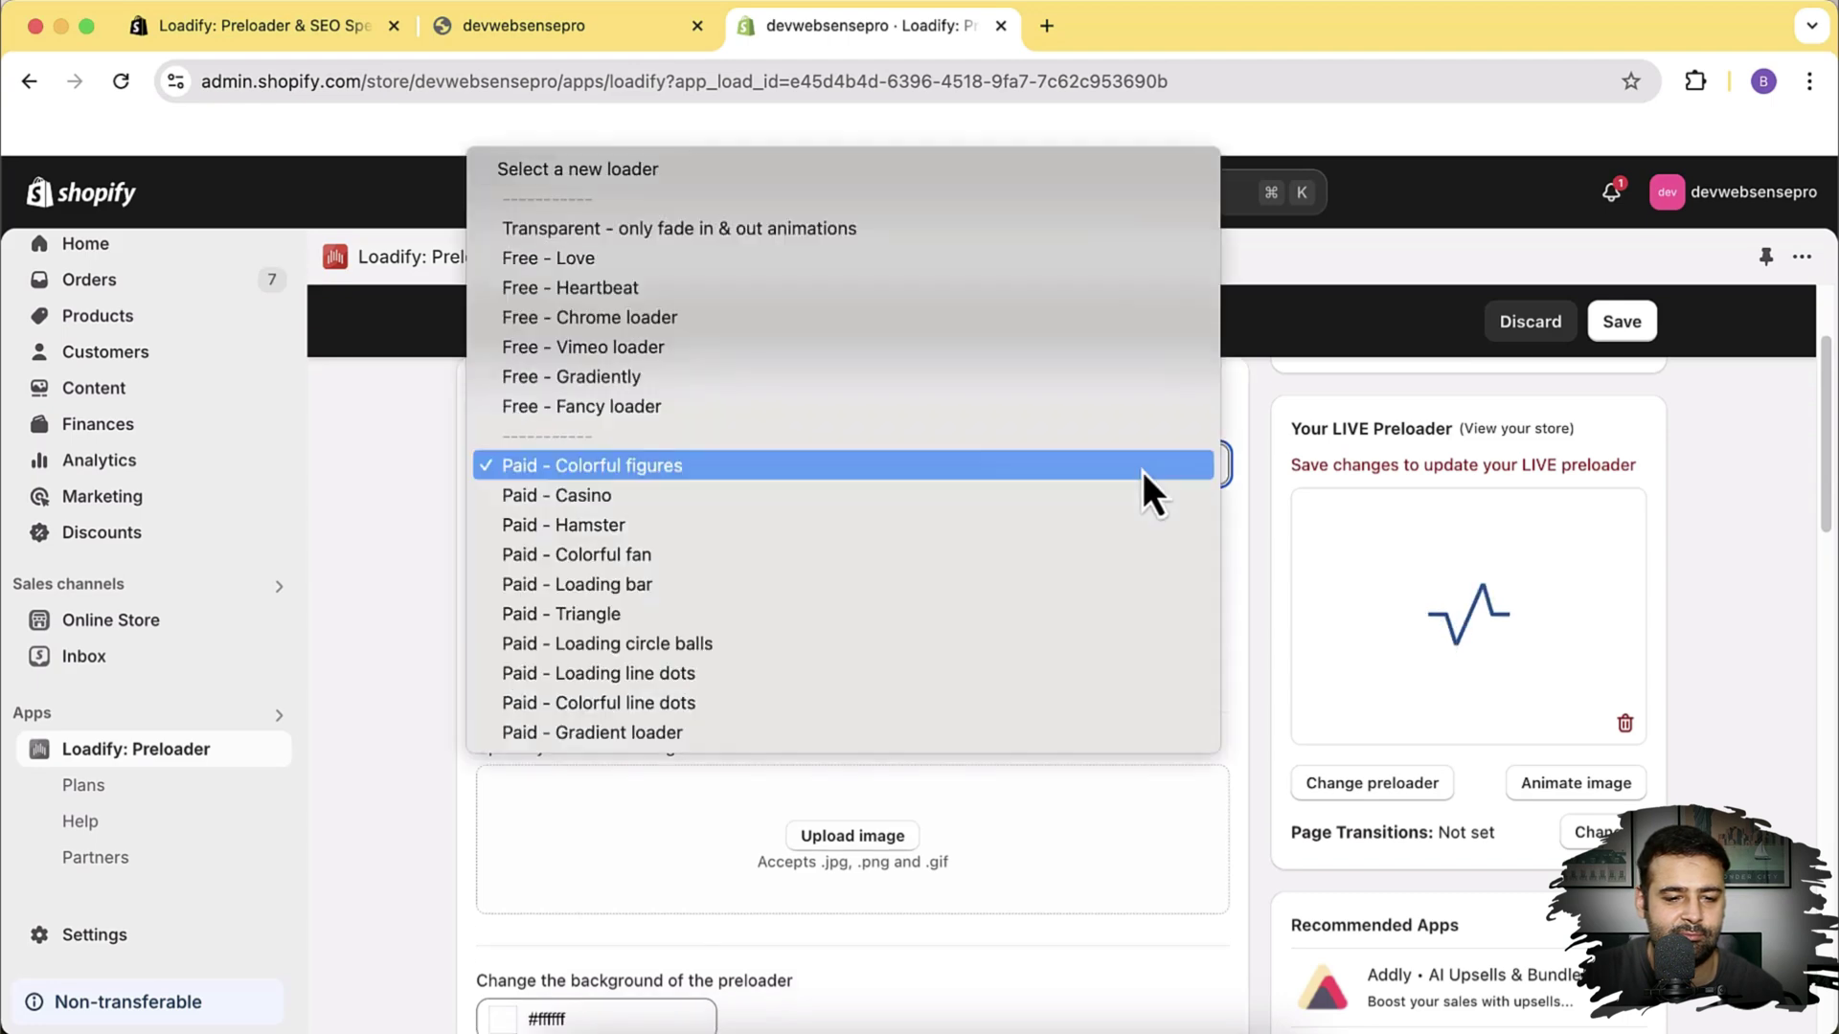
left_click(1112, 493)
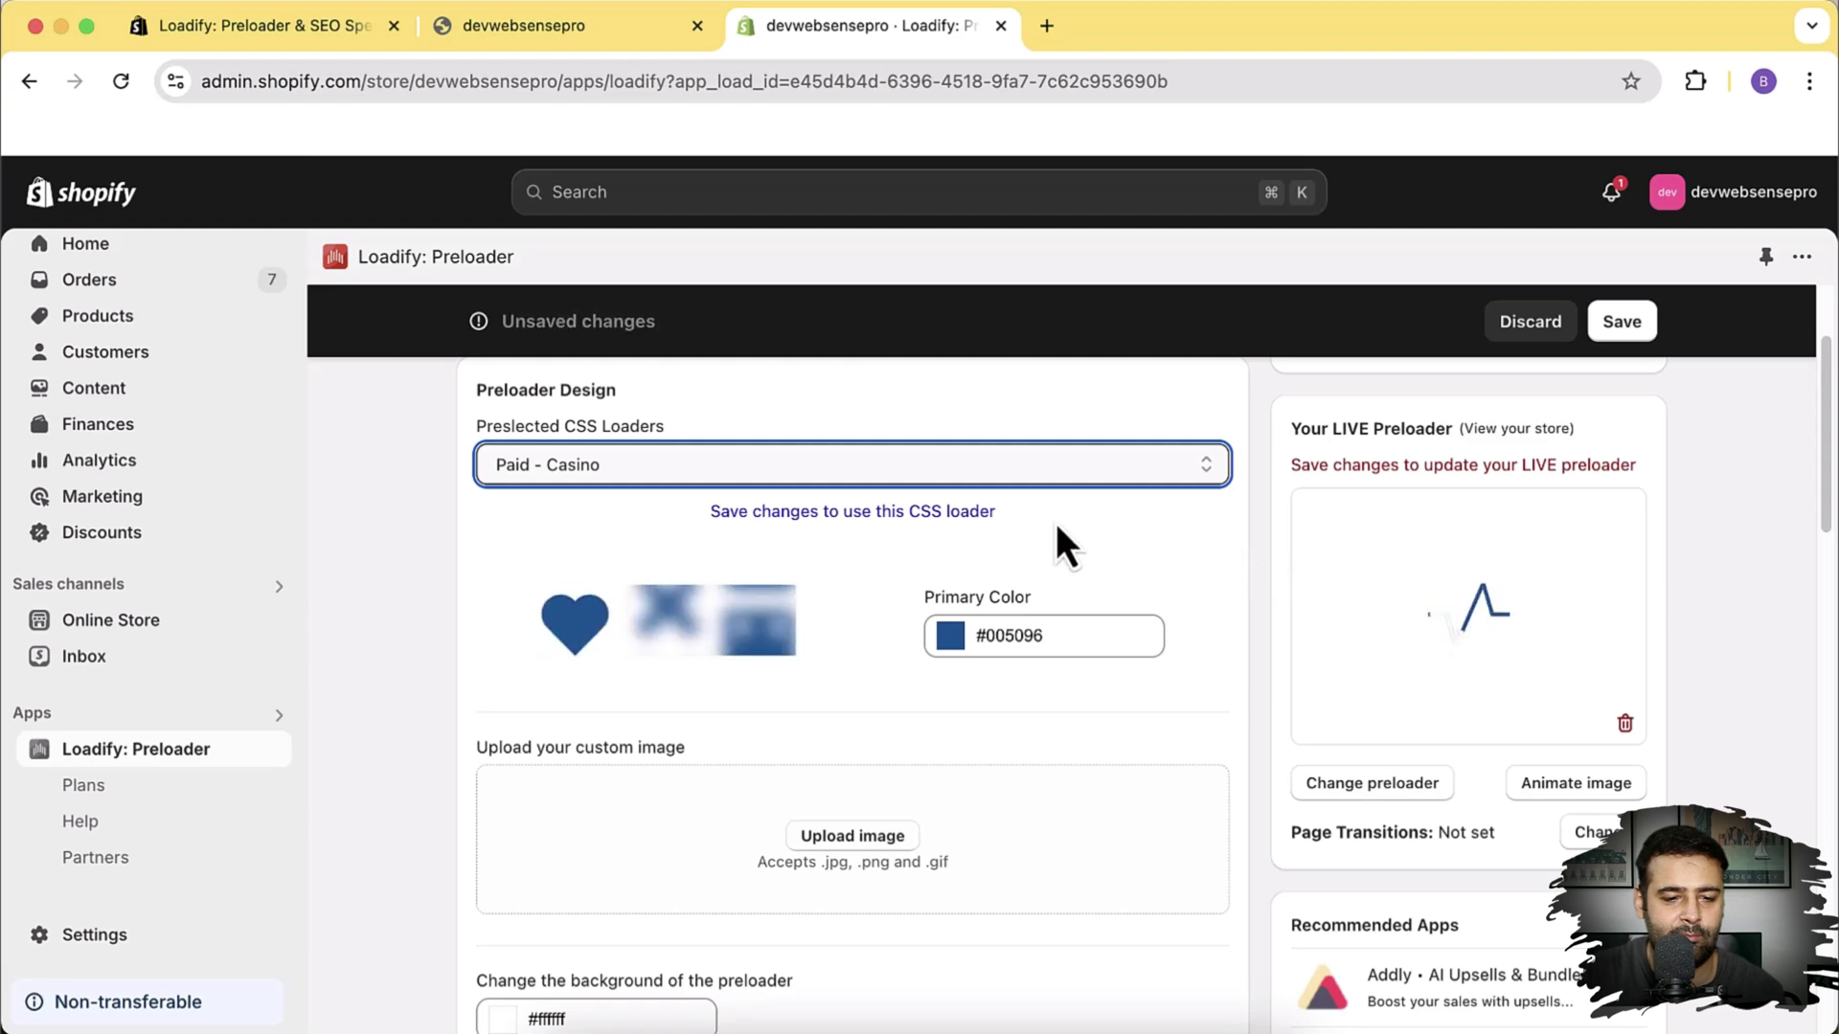
- Switch the preselected CSS loader to "Paid - Hamster" and "Paid - Colorful fan" in turn to preview them
left_click(859, 482)
left_click(843, 496)
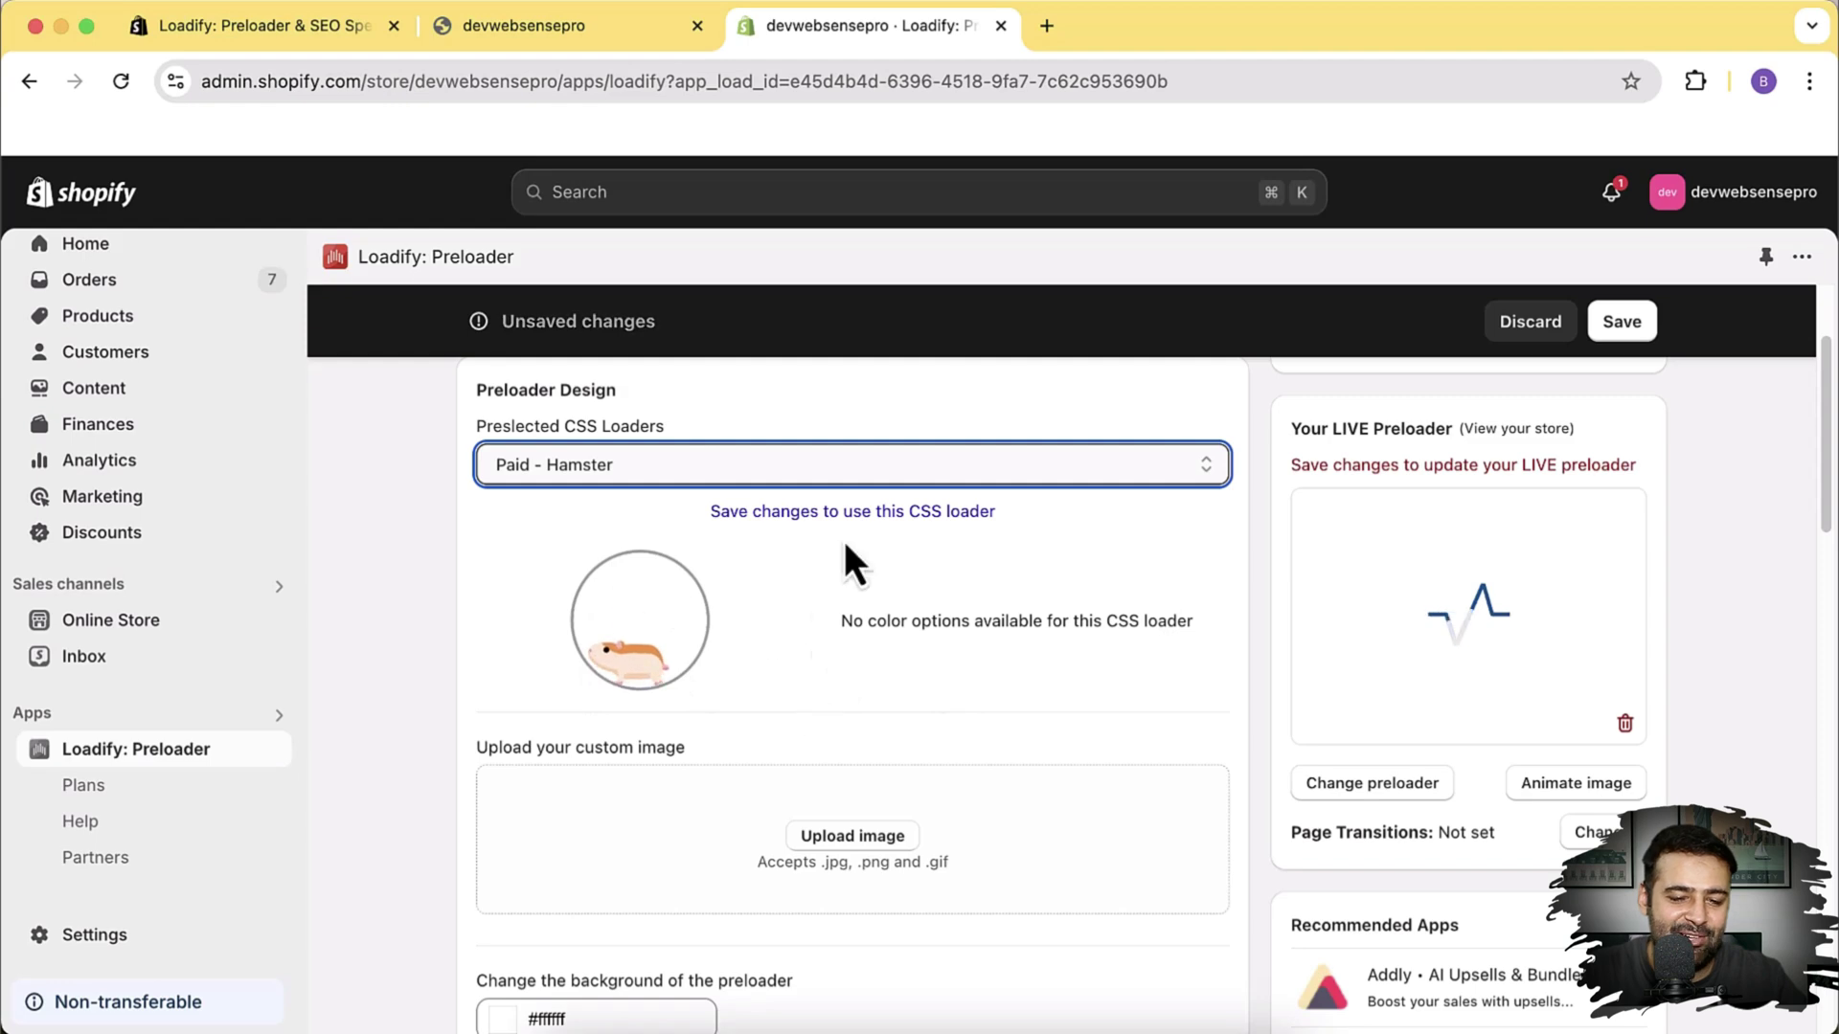
left_click(910, 469)
left_click(906, 479)
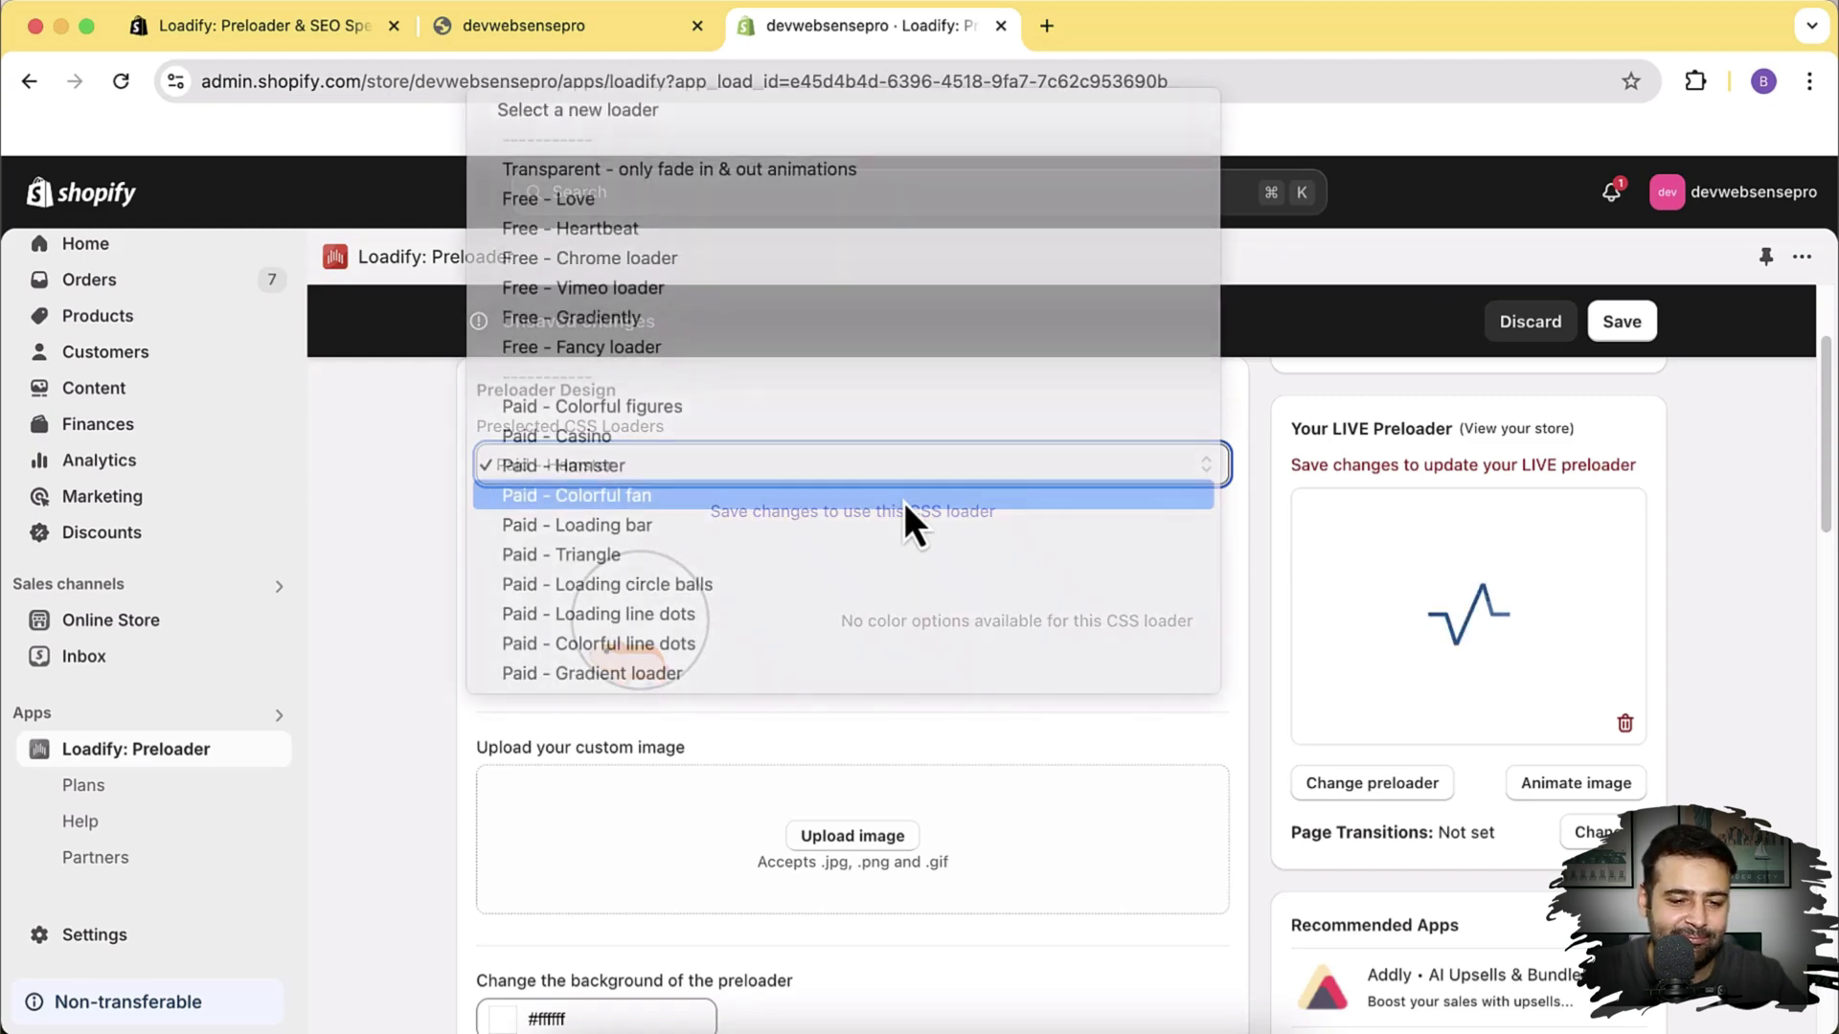
key("Down")
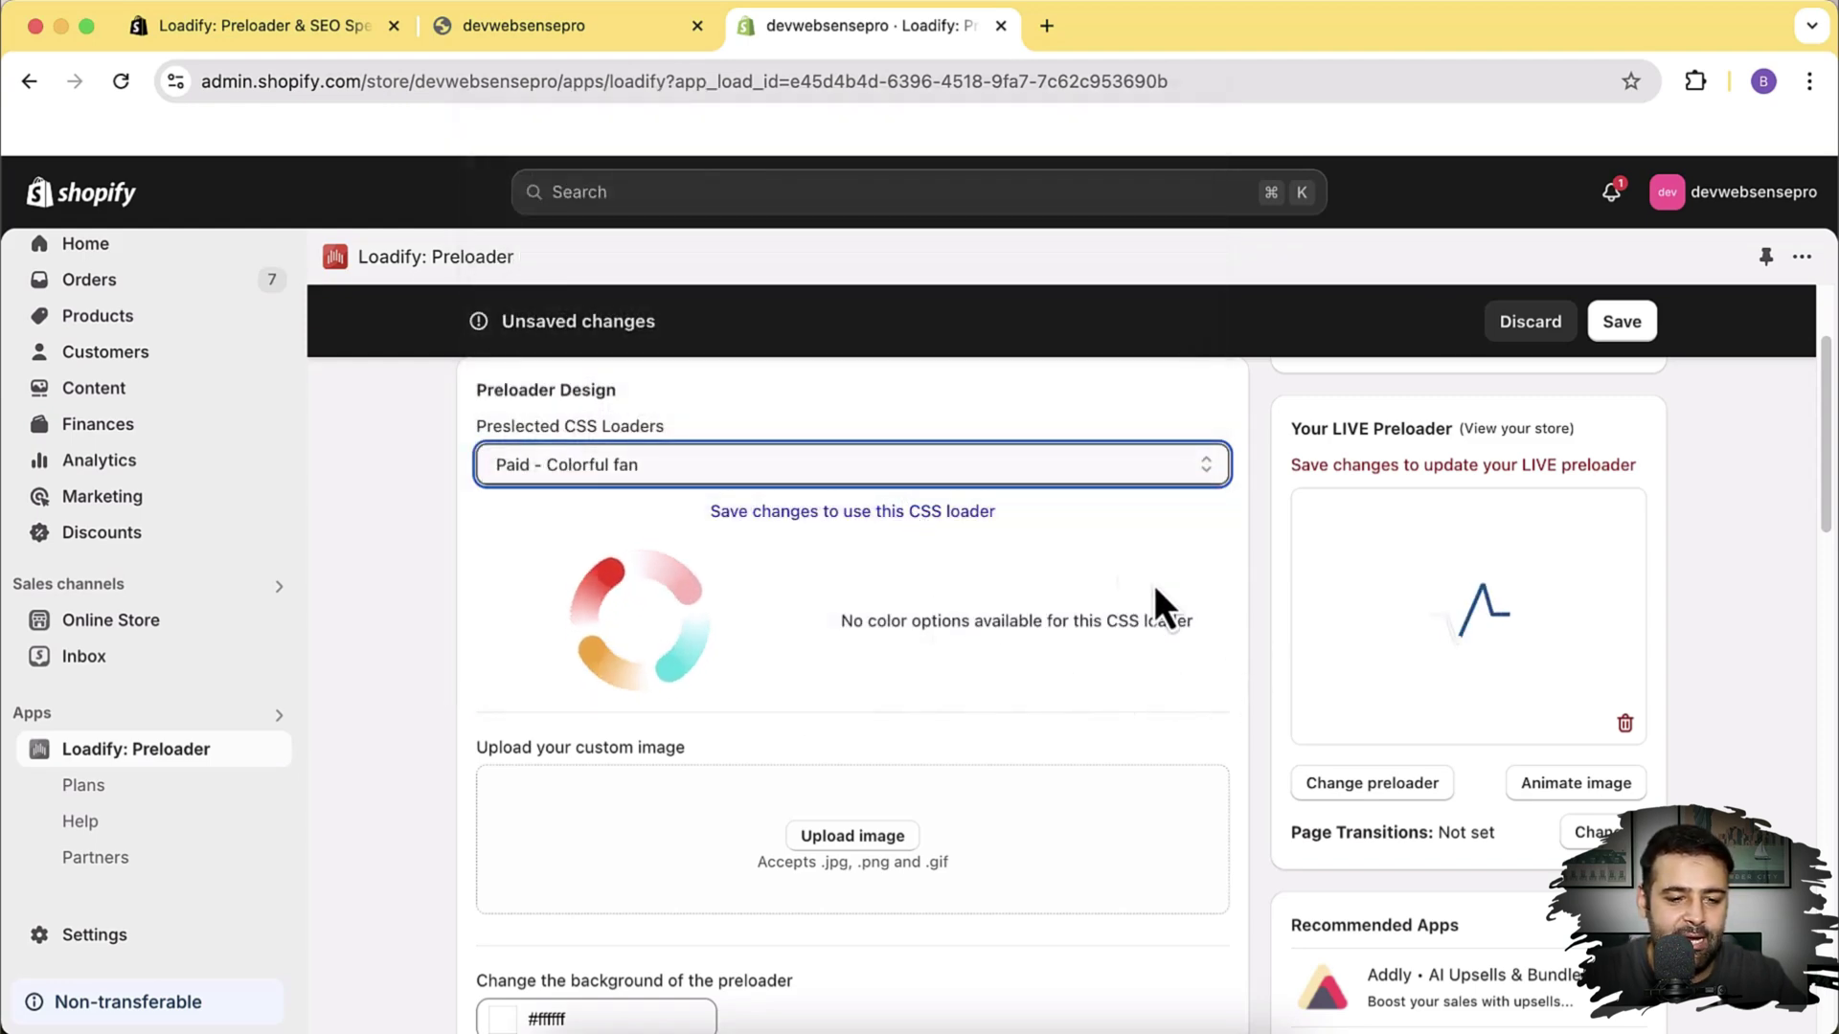
- Try the "Paid - Loading bar" and "Paid - Triangle" loaders in the preloader design preview
left_click(1033, 469)
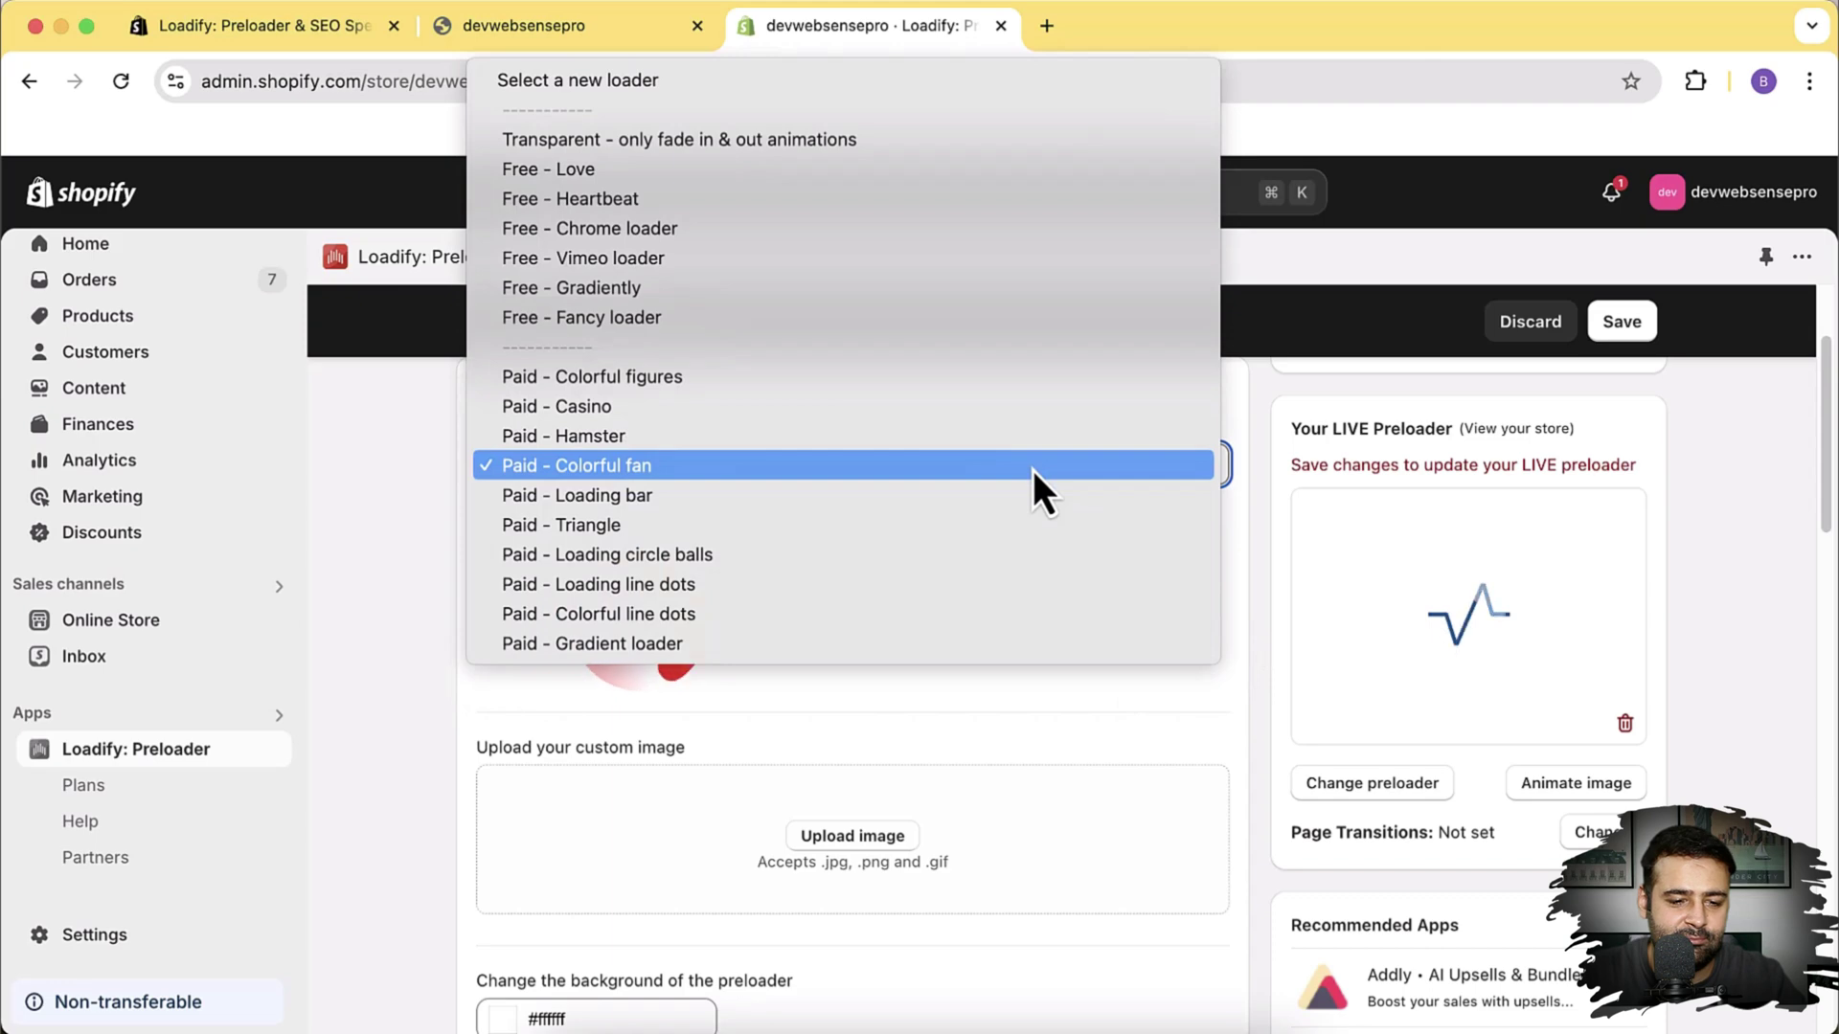
left_click(1020, 503)
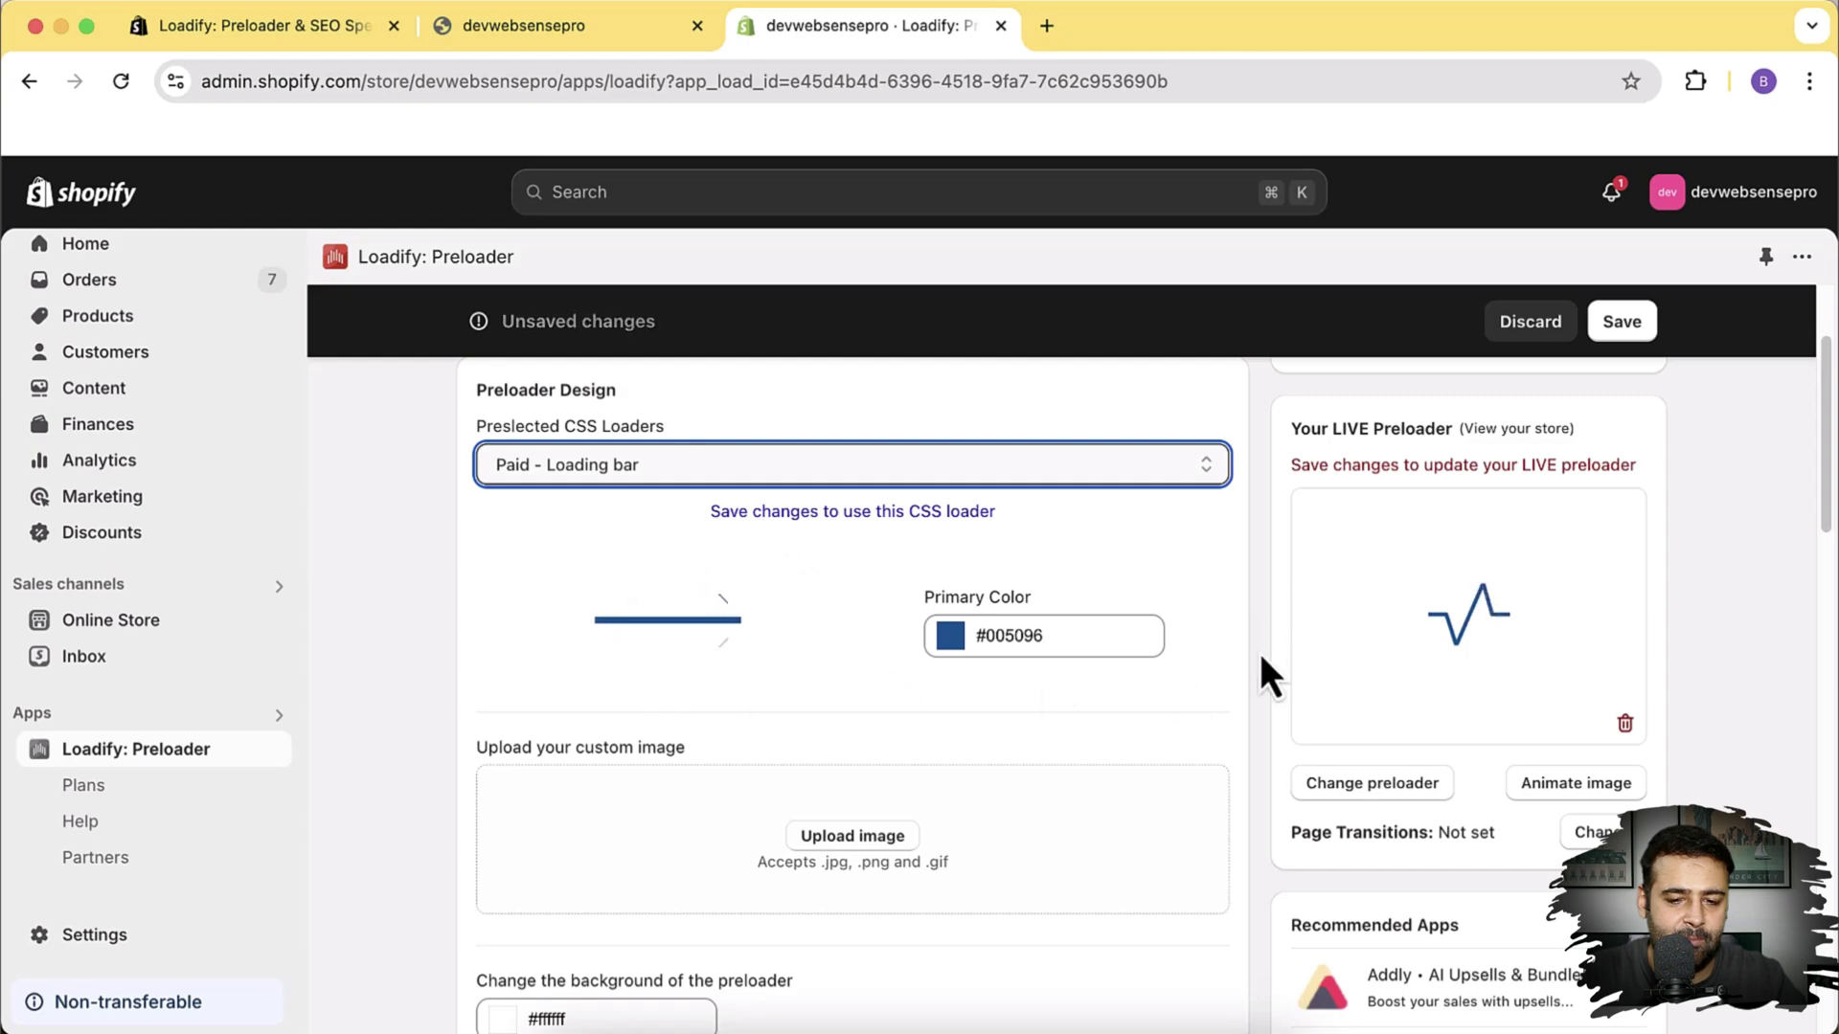
left_click(1209, 479)
left_click(1199, 500)
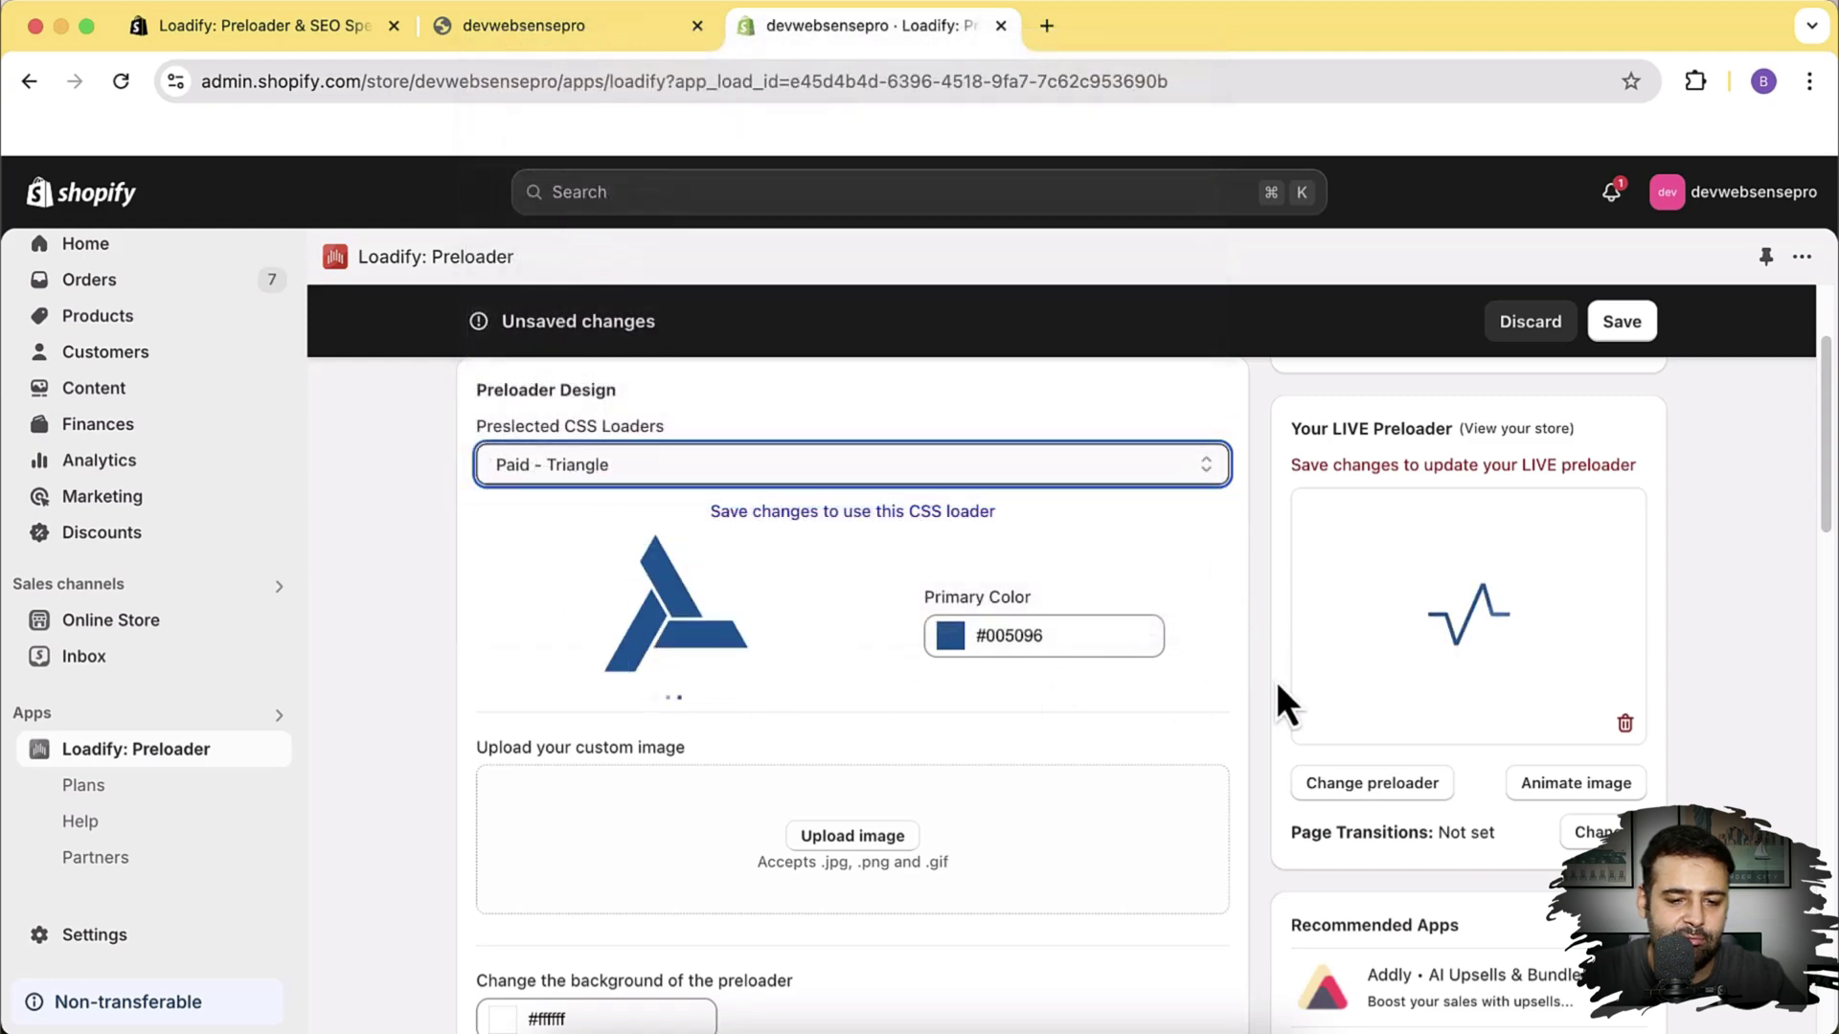
- Preview the "Paid - Loading circle balls", "Paid - Loading line dots" and "Paid - Colorful line dots" loaders in turn
left_click(1197, 483)
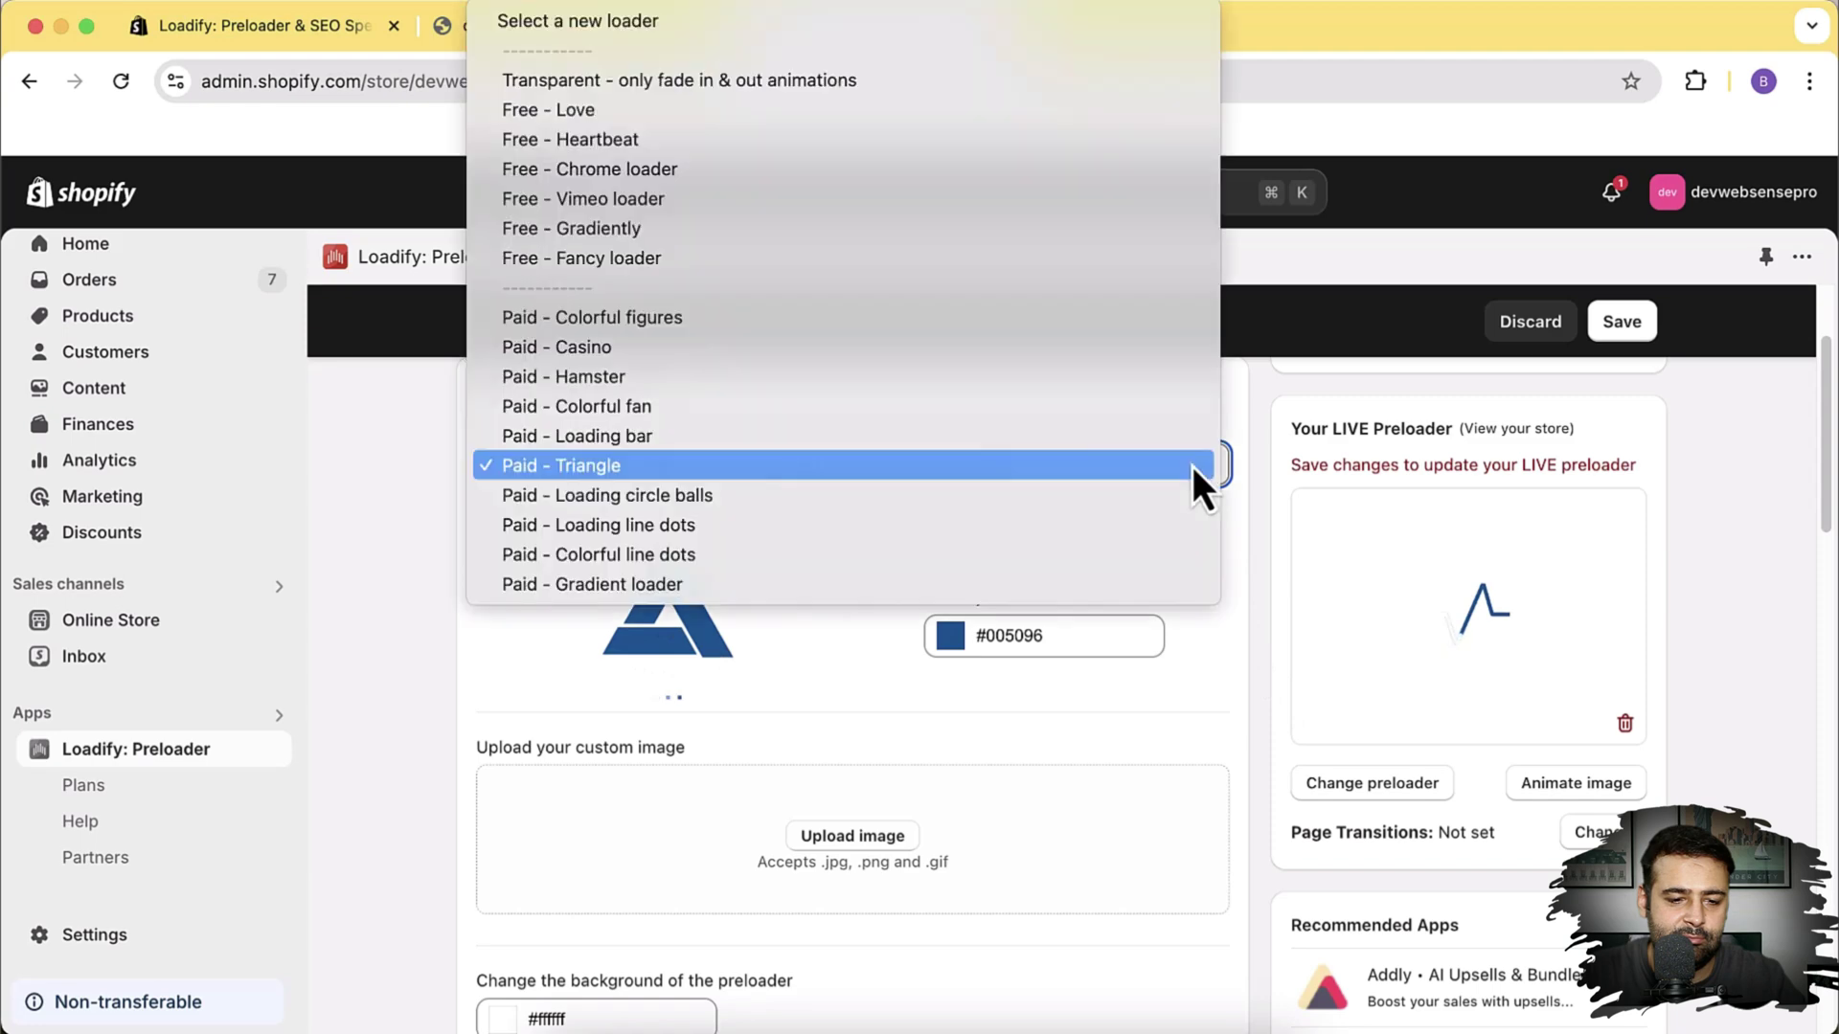
left_click(1175, 503)
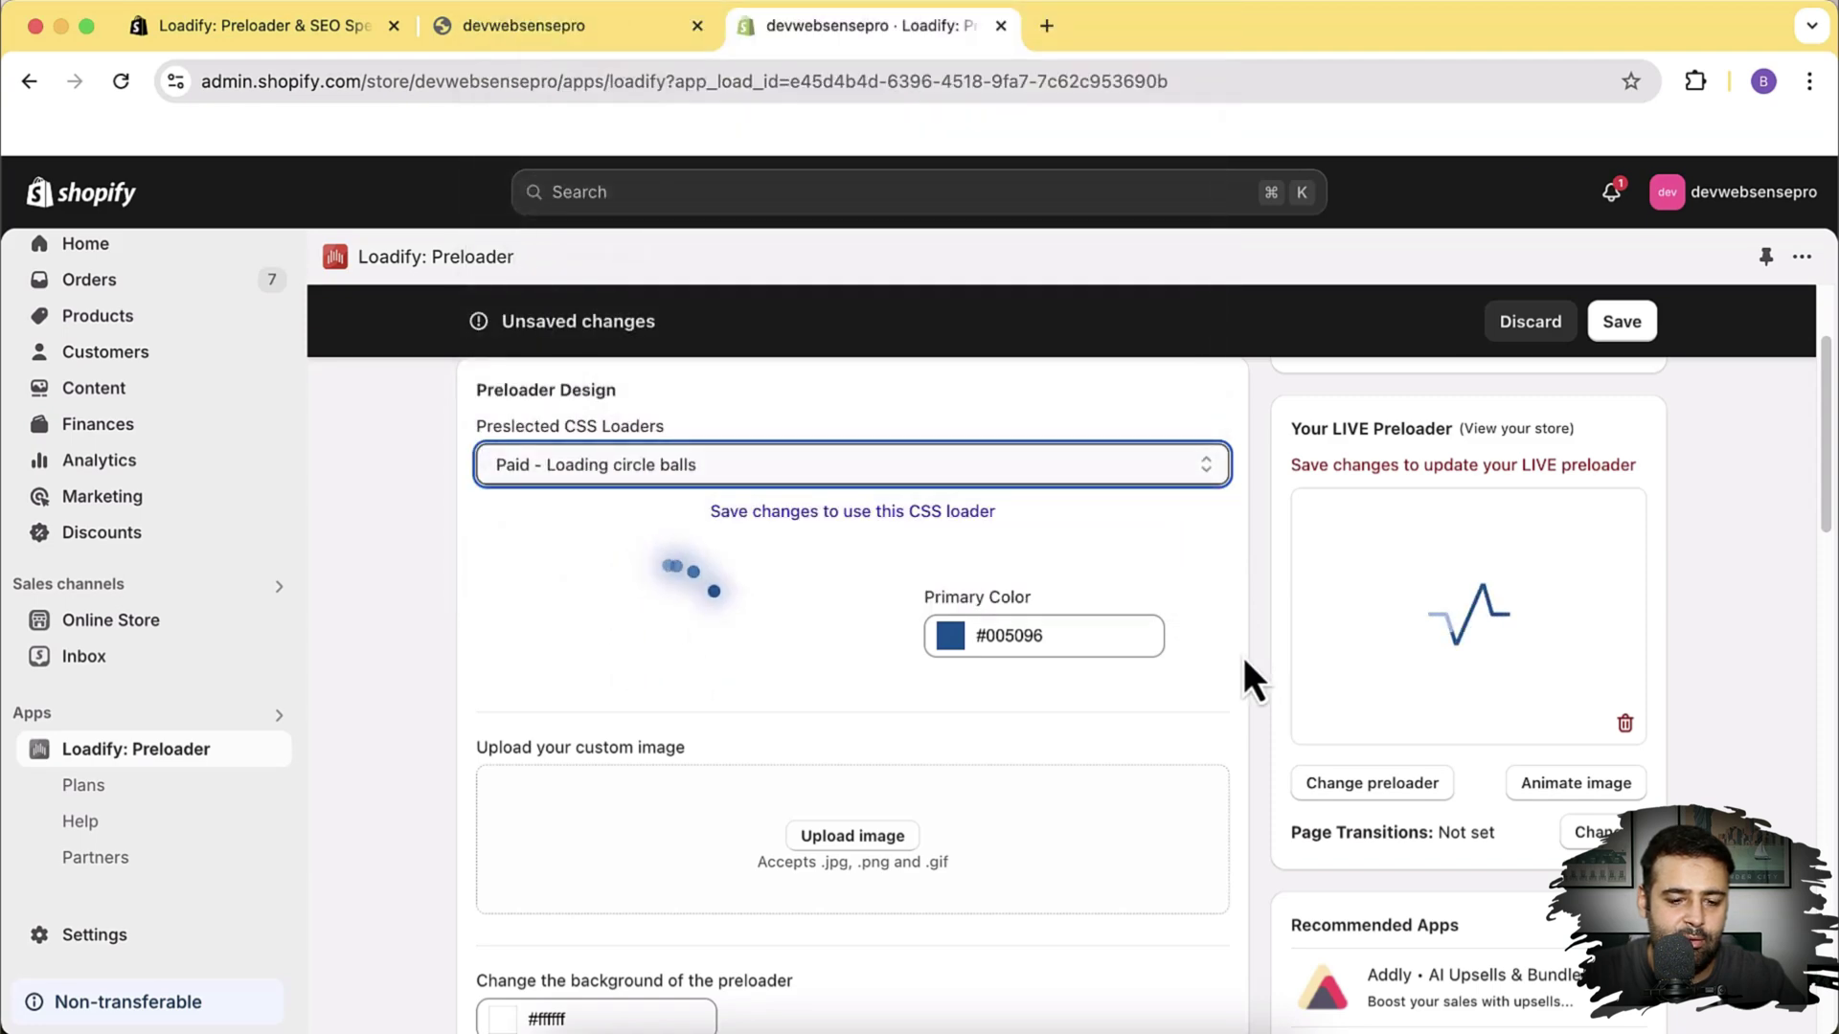
left_click(1201, 475)
left_click(1181, 504)
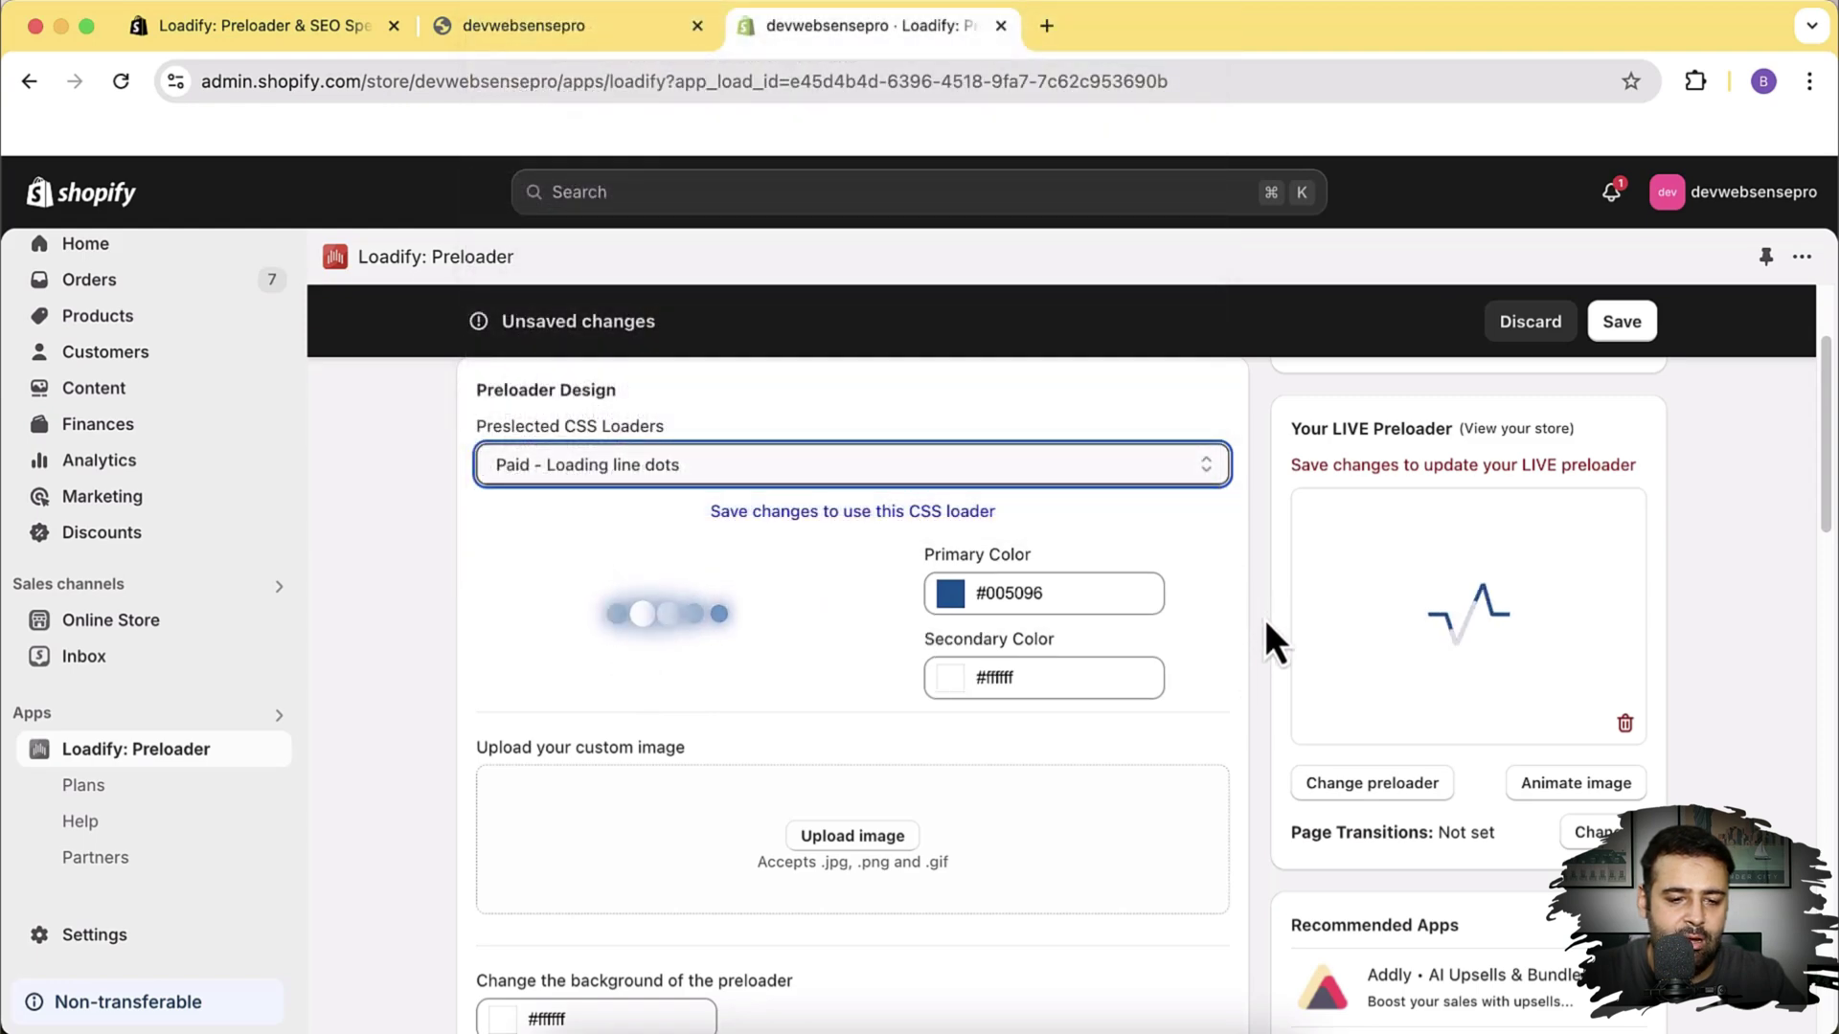
left_click(1211, 475)
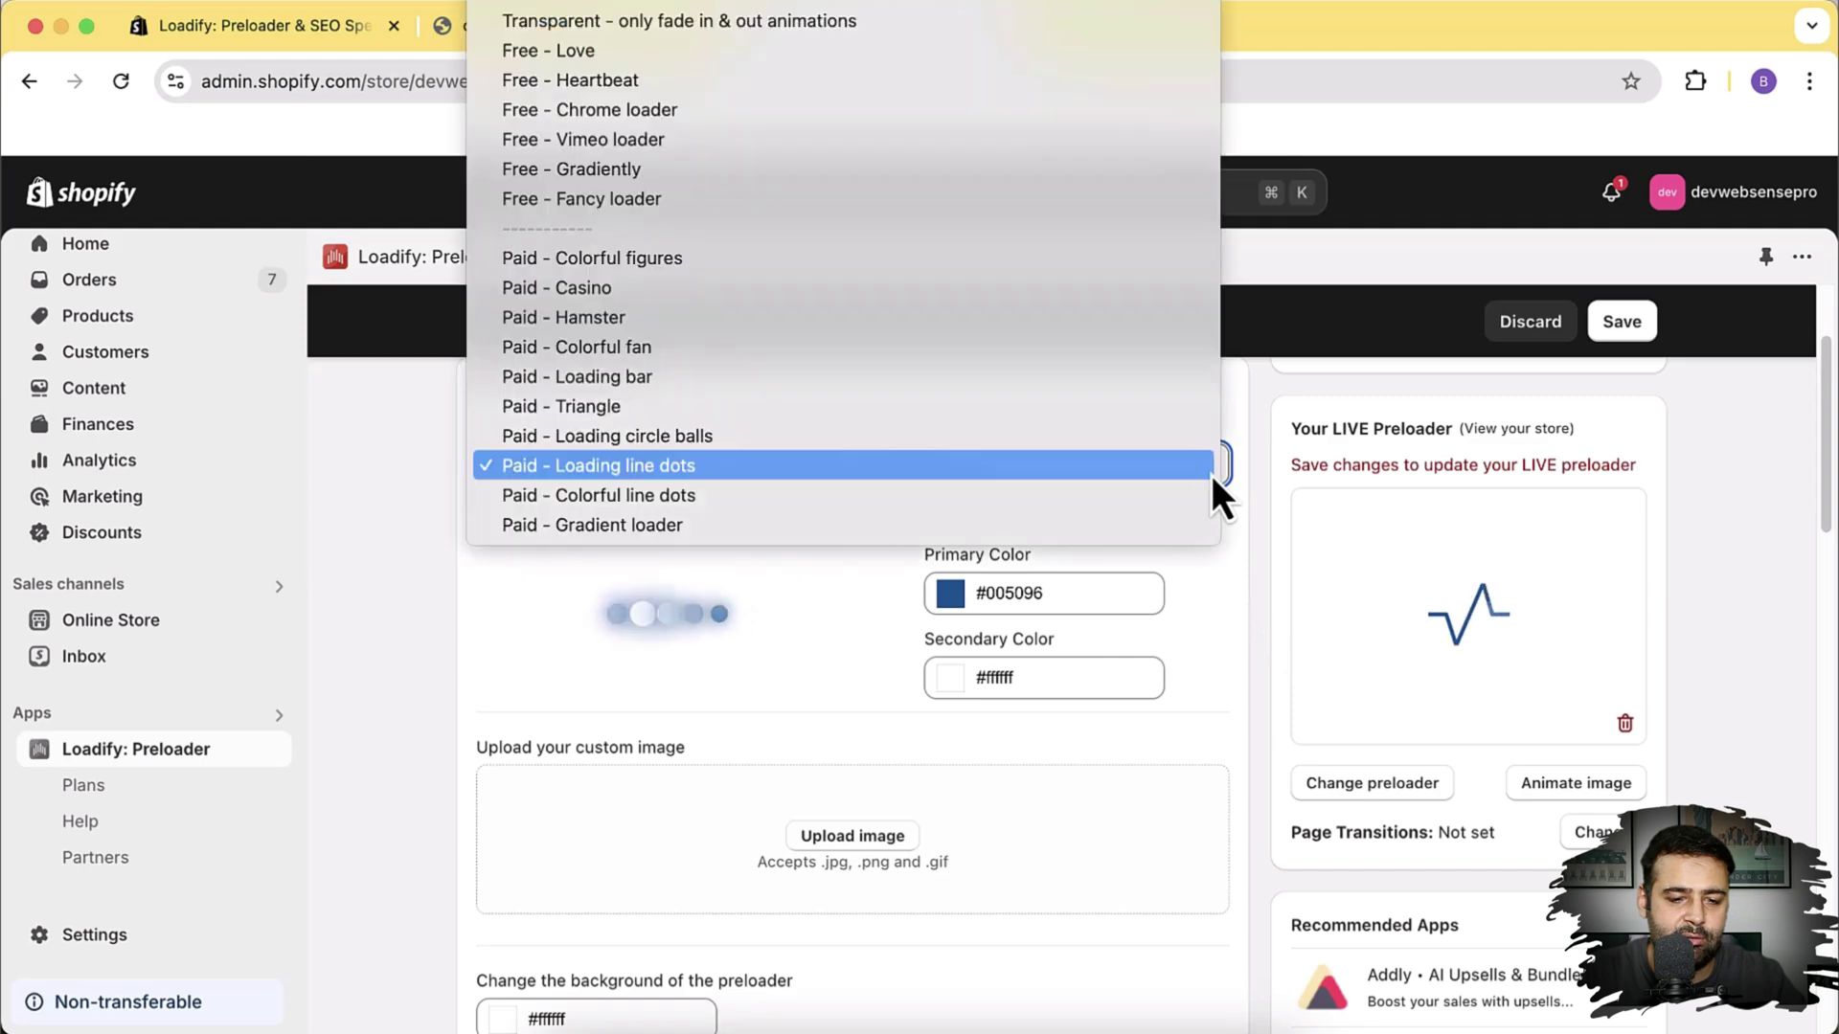
left_click(1194, 508)
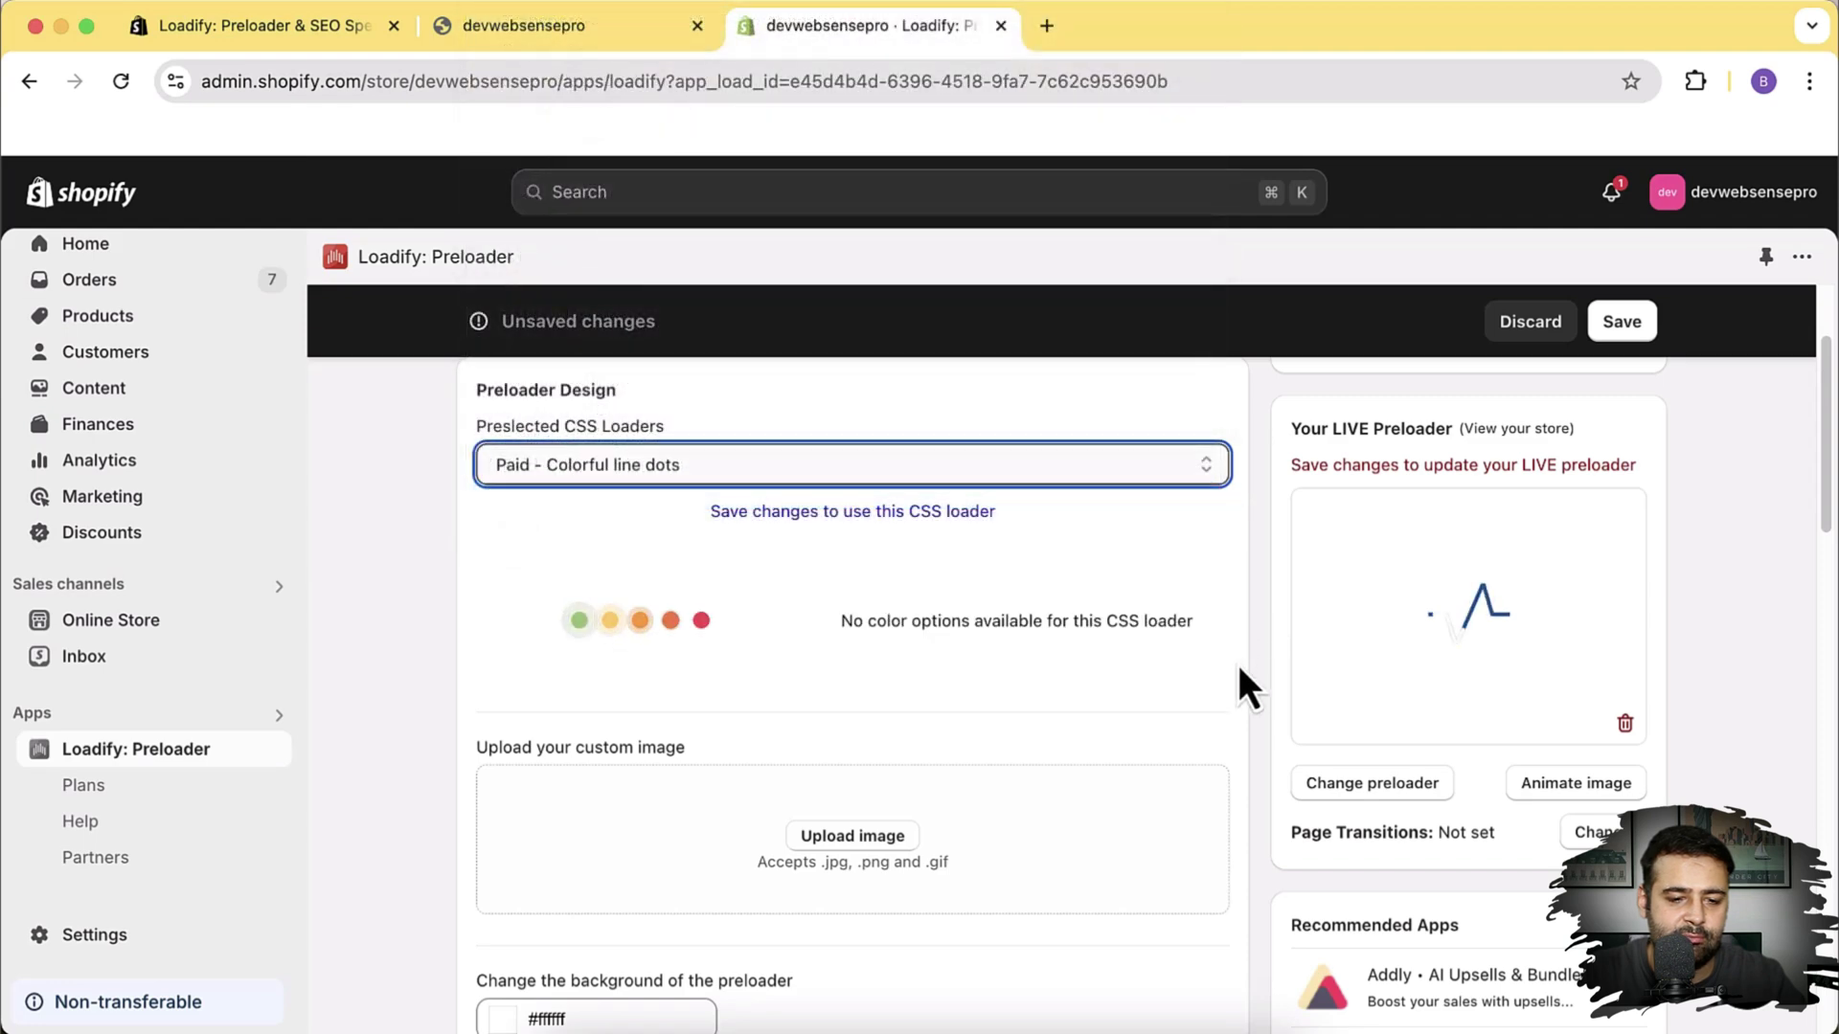
- Set the preselected CSS loader to "Paid - Gradient loader" and look over the custom image upload and background settings
left_click(1205, 468)
left_click(1185, 498)
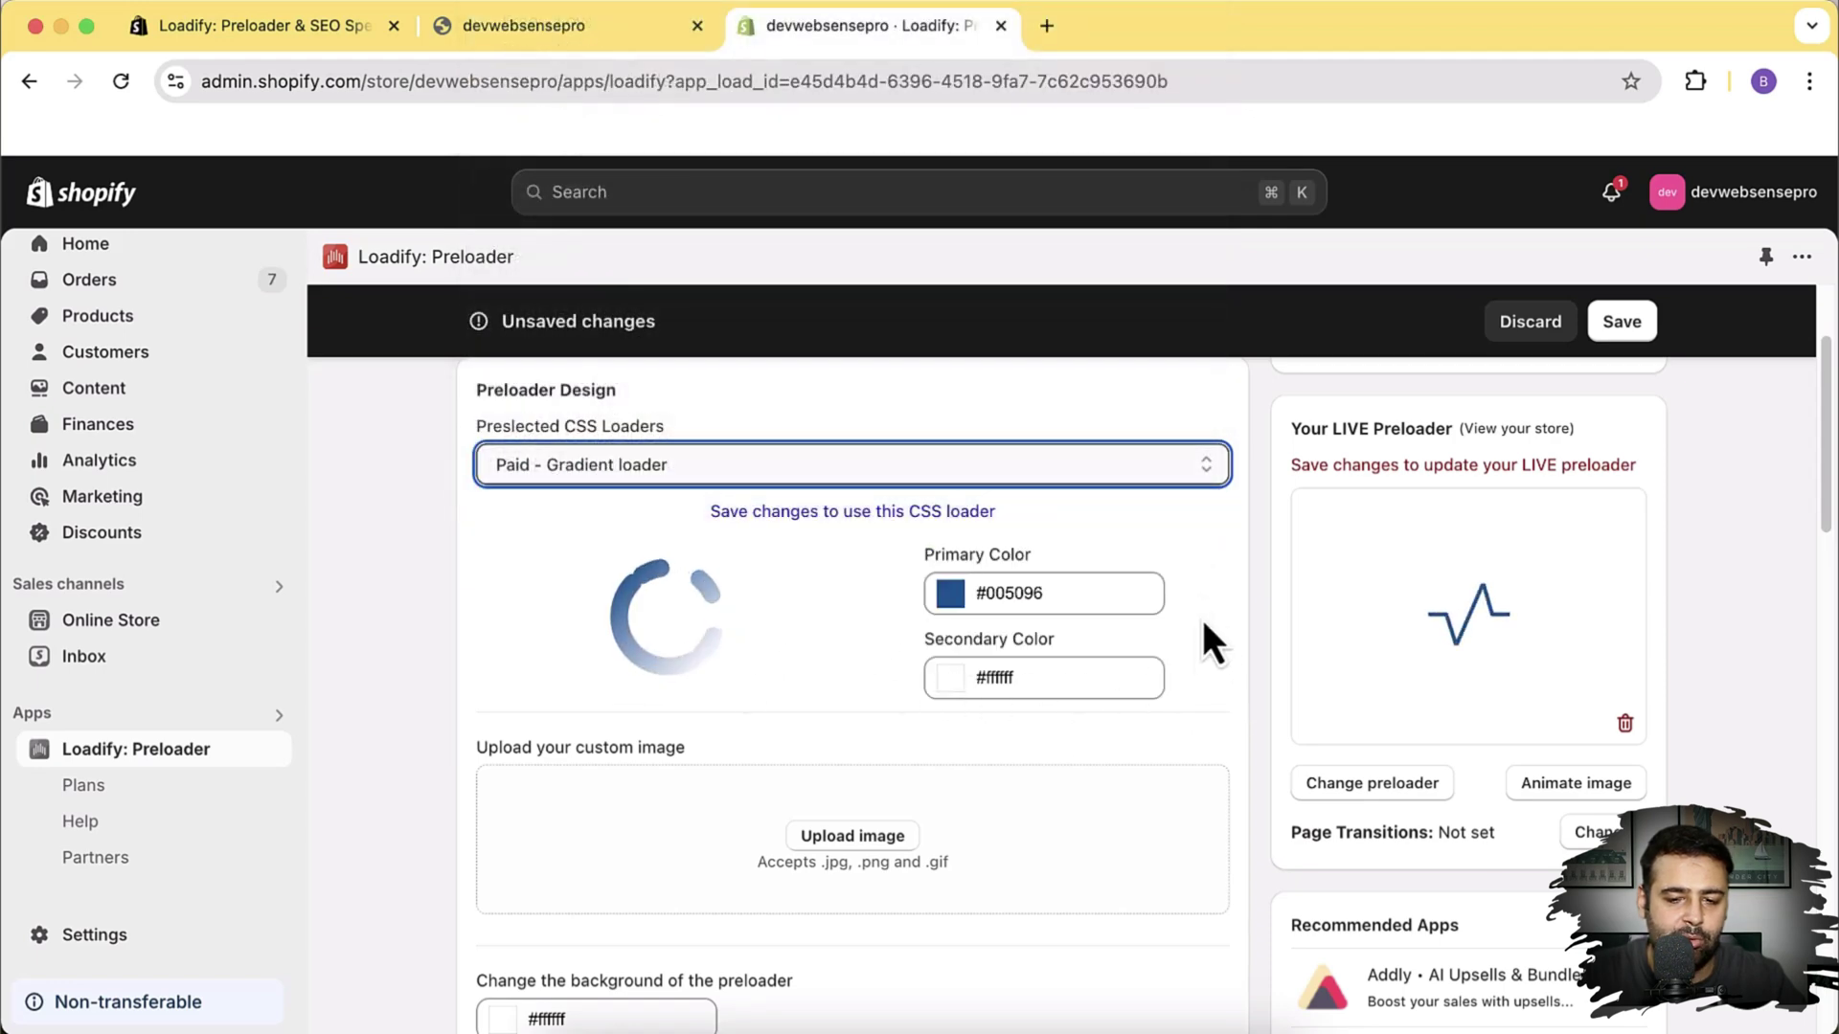
scroll(1210, 561, "up", 3)
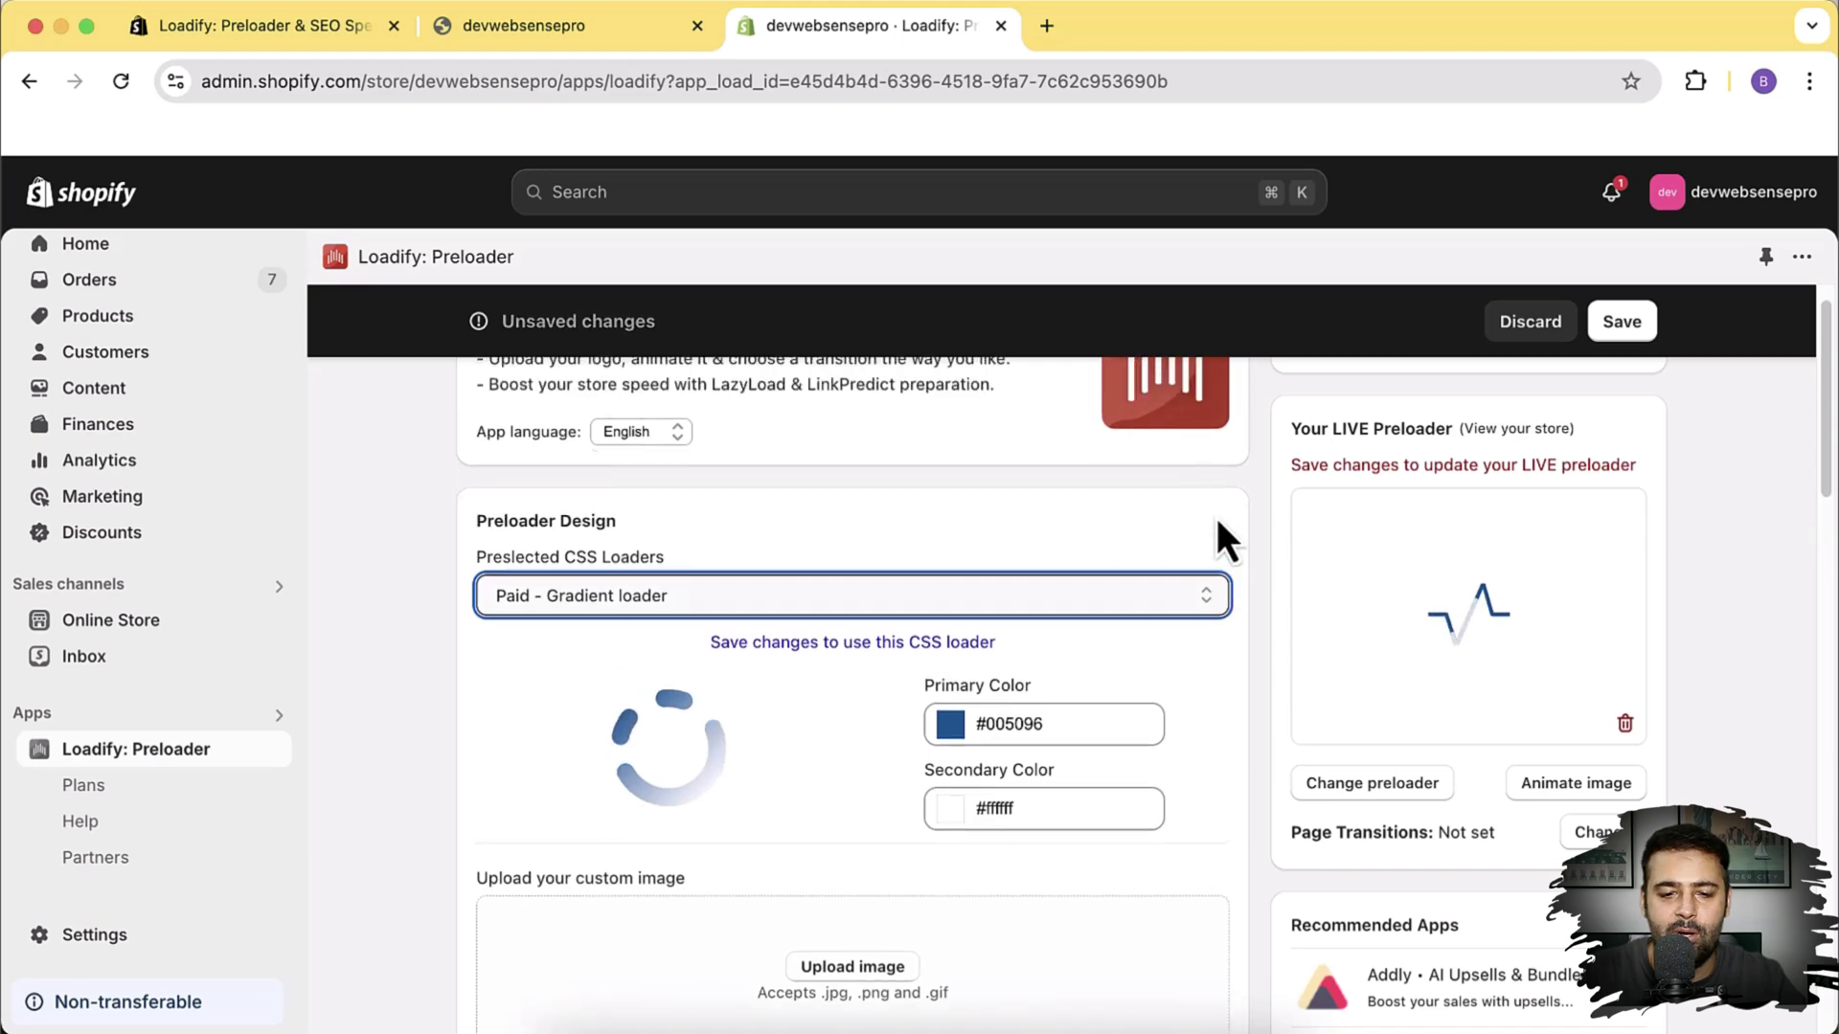
scroll(1218, 522, "down", 2)
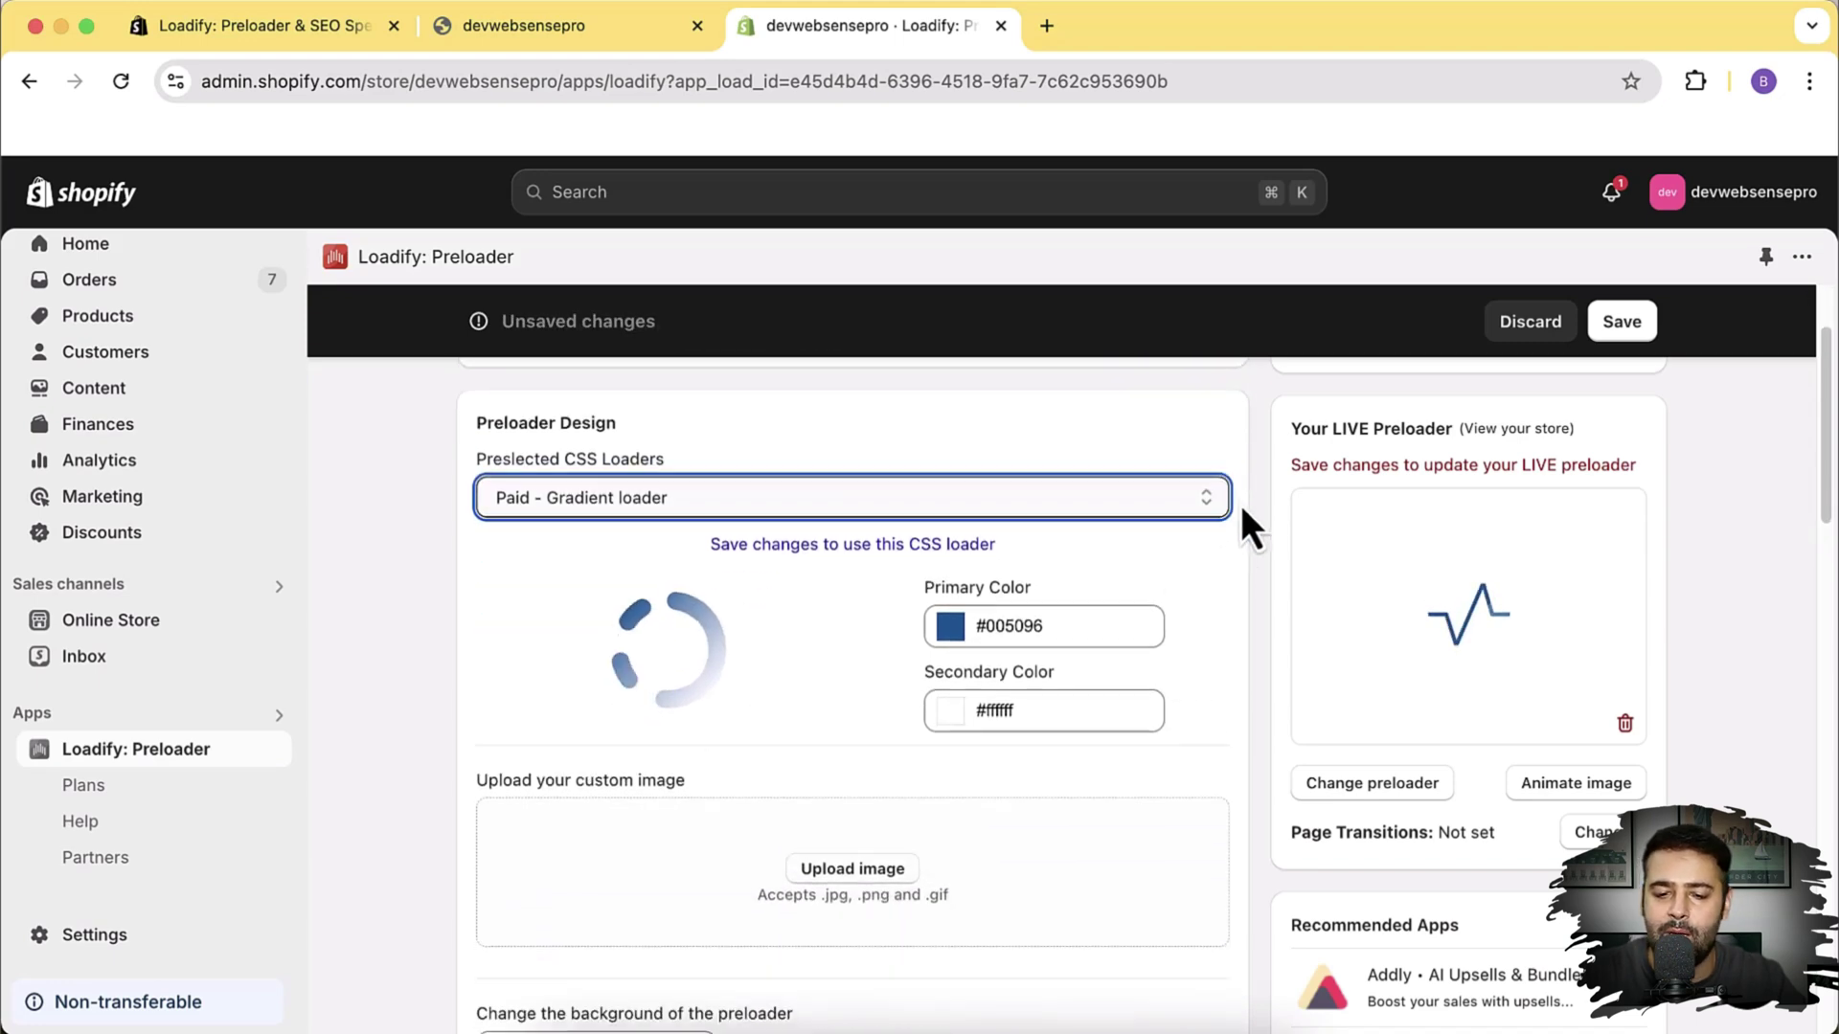
scroll(1250, 557, "down", 3)
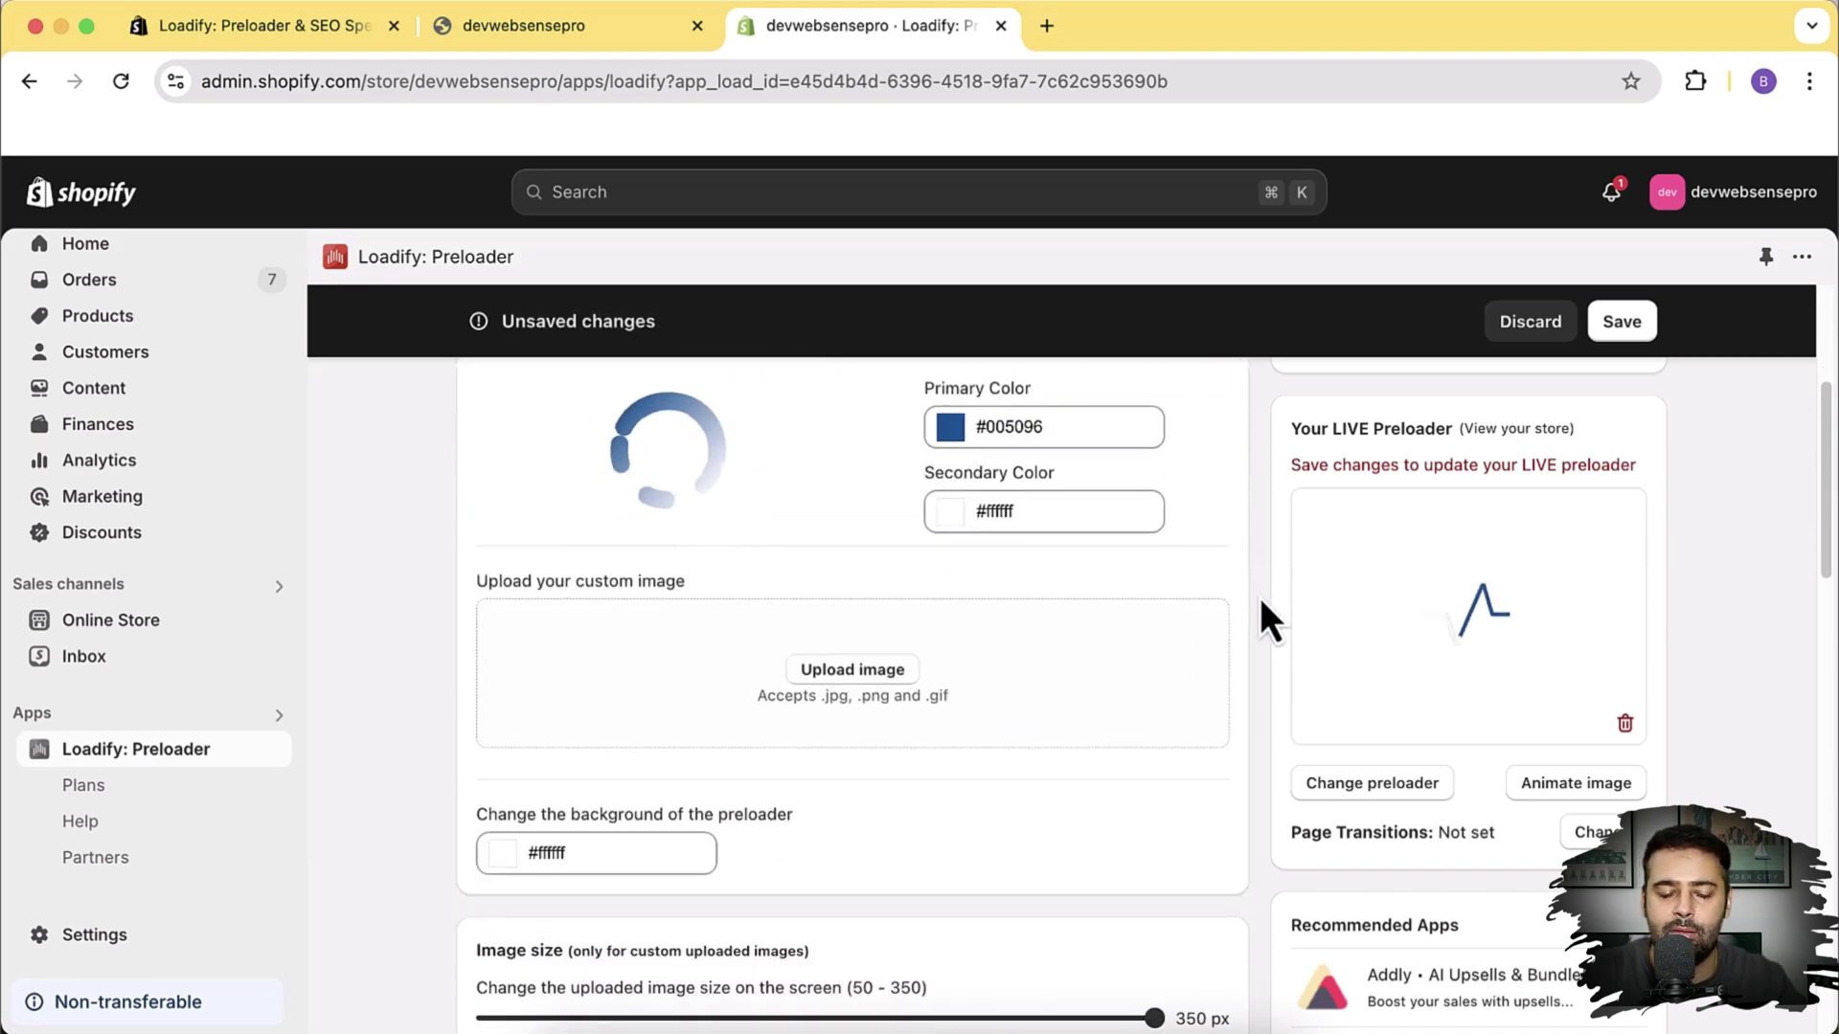
scroll(1261, 598, "up", 2)
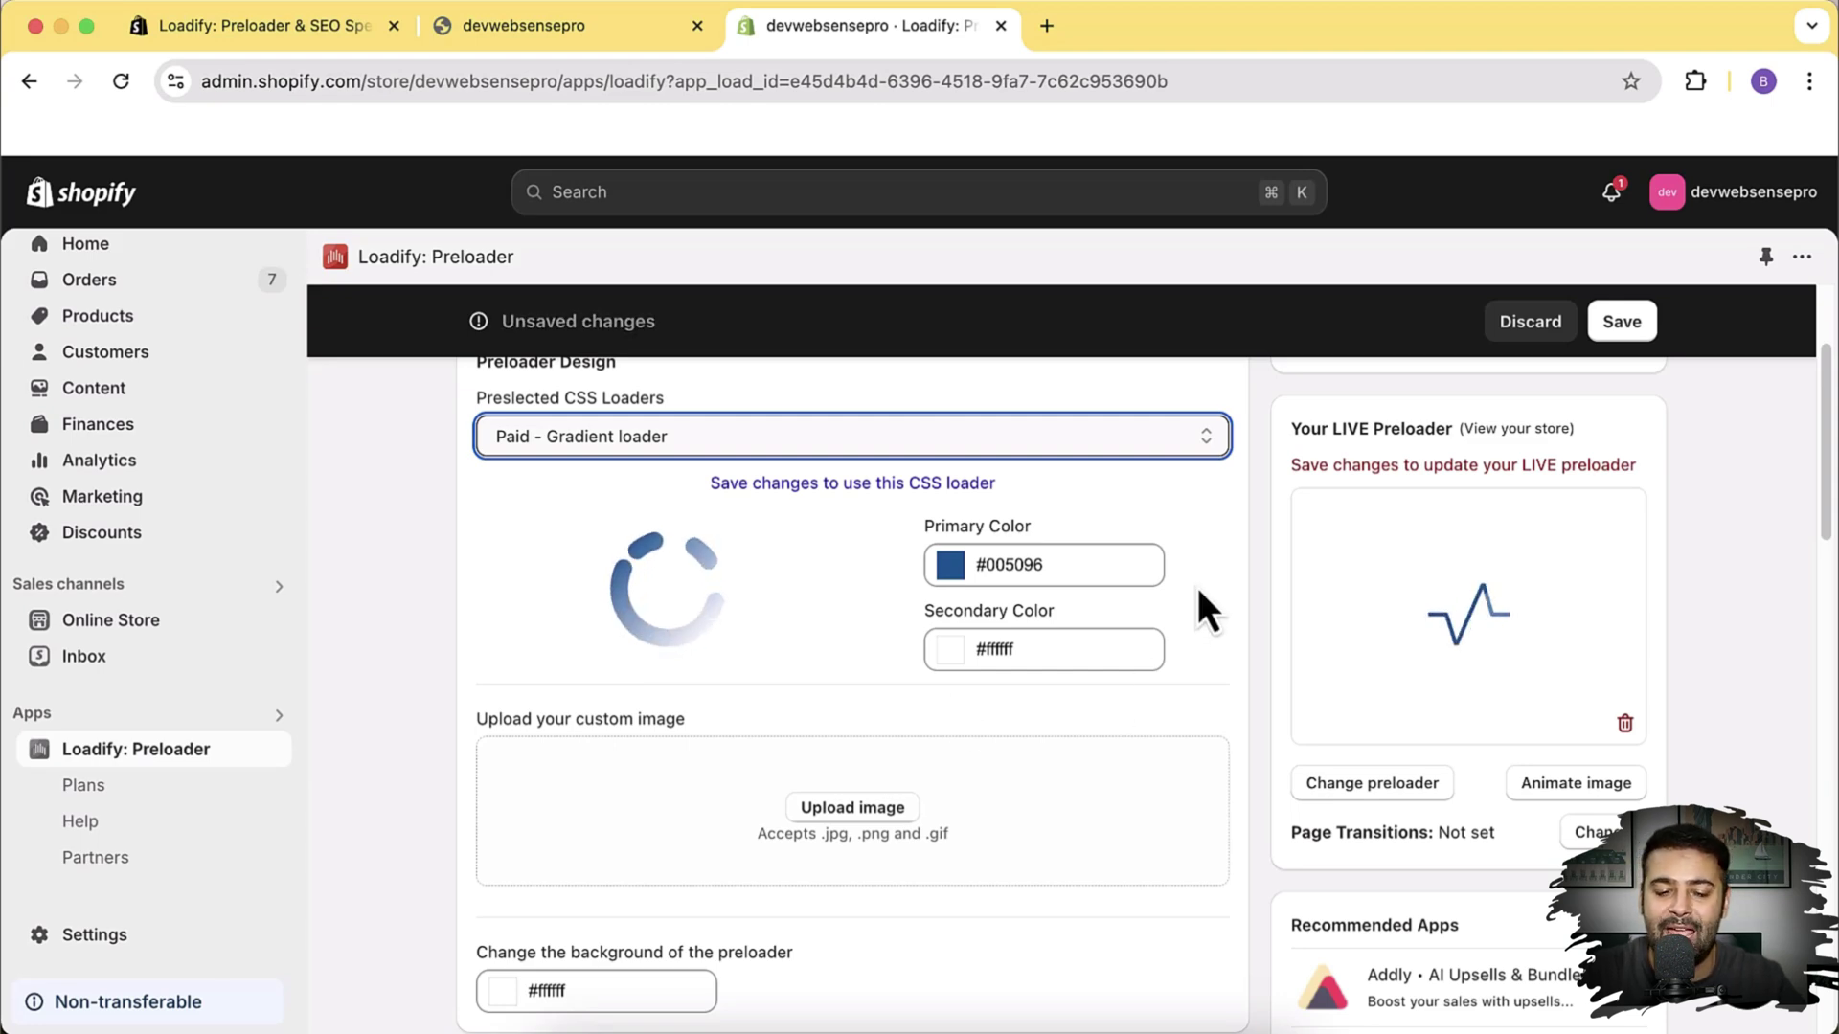
scroll(1216, 565, "down", 5)
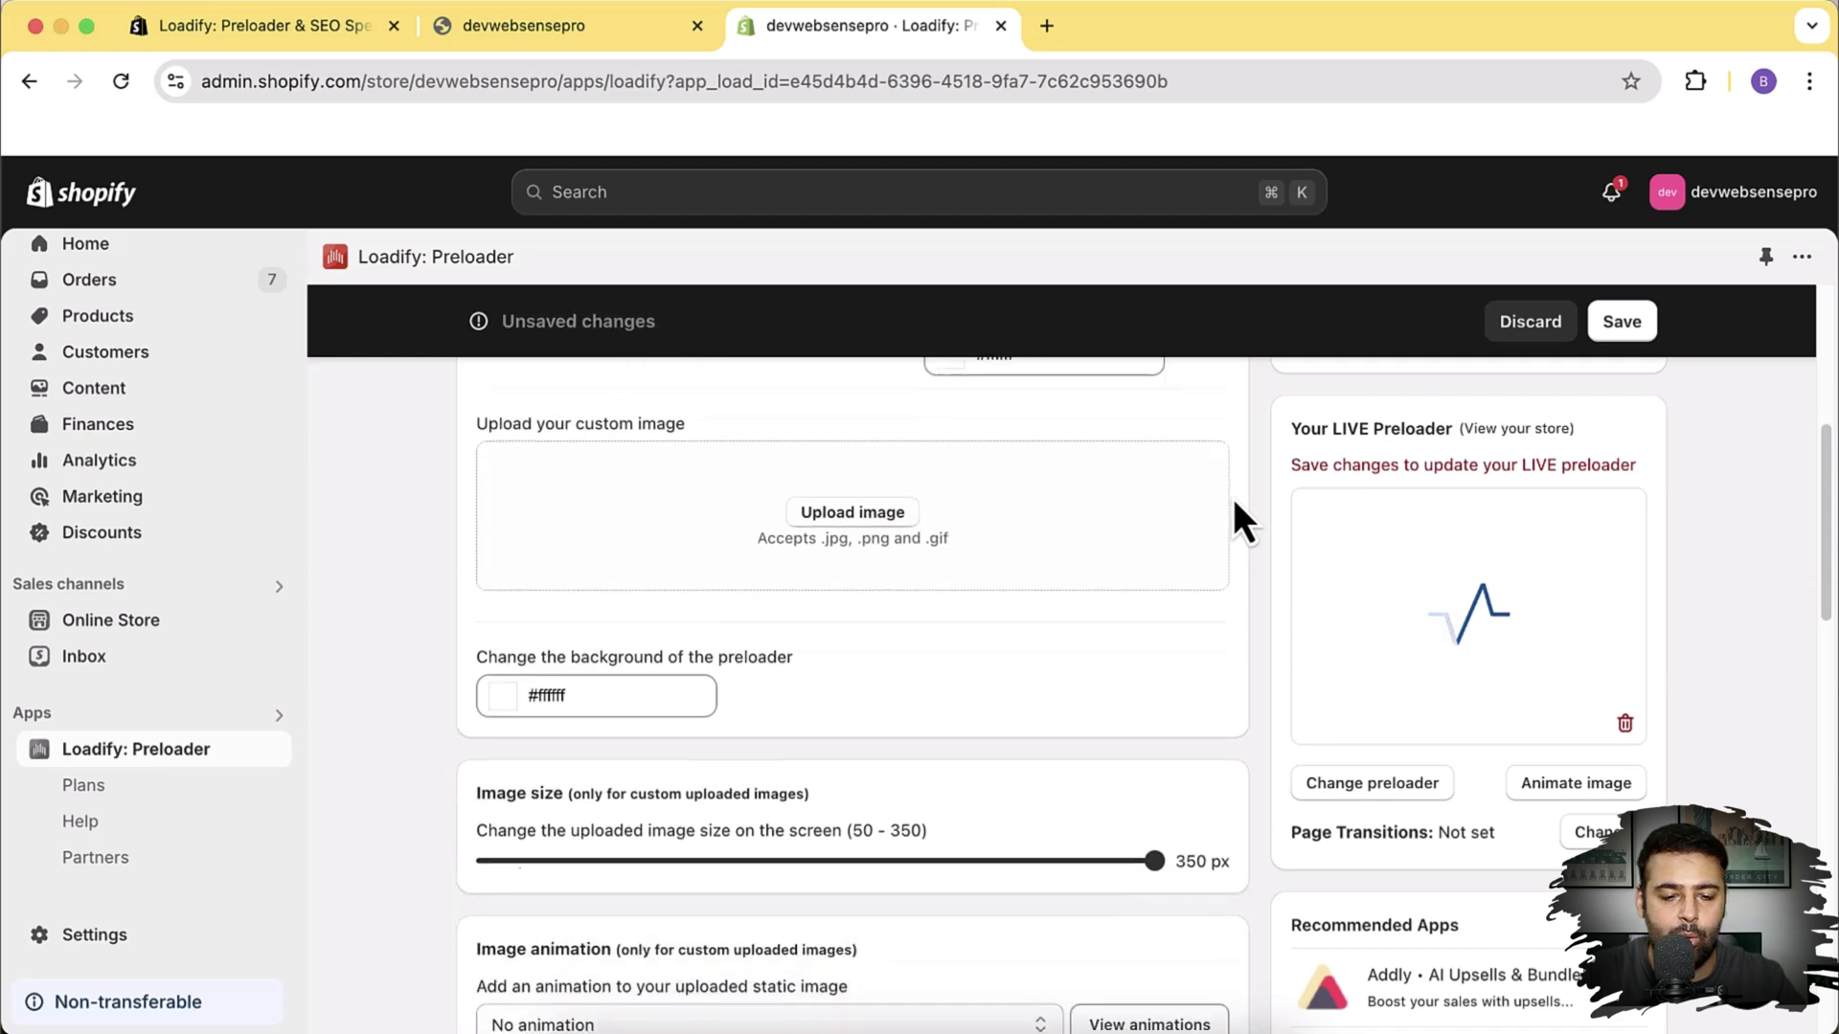
scroll(1226, 512, "up", 3)
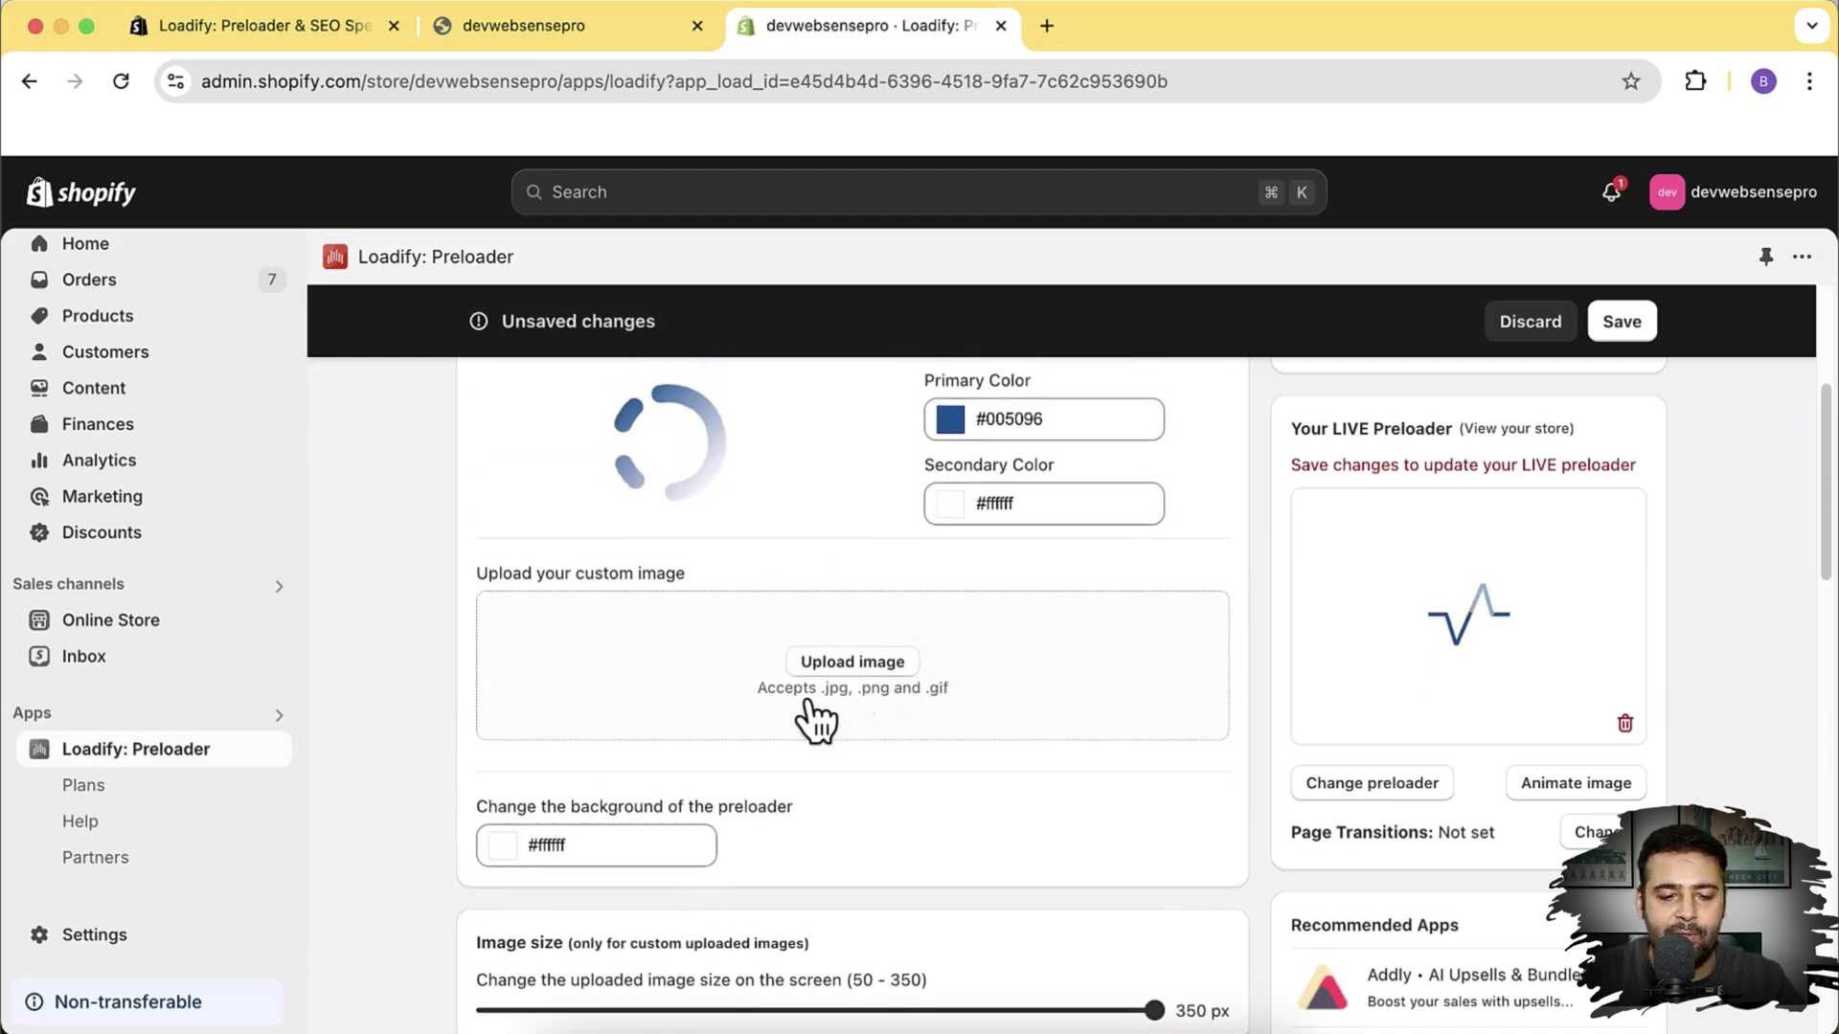
scroll(1139, 689, "up", 1)
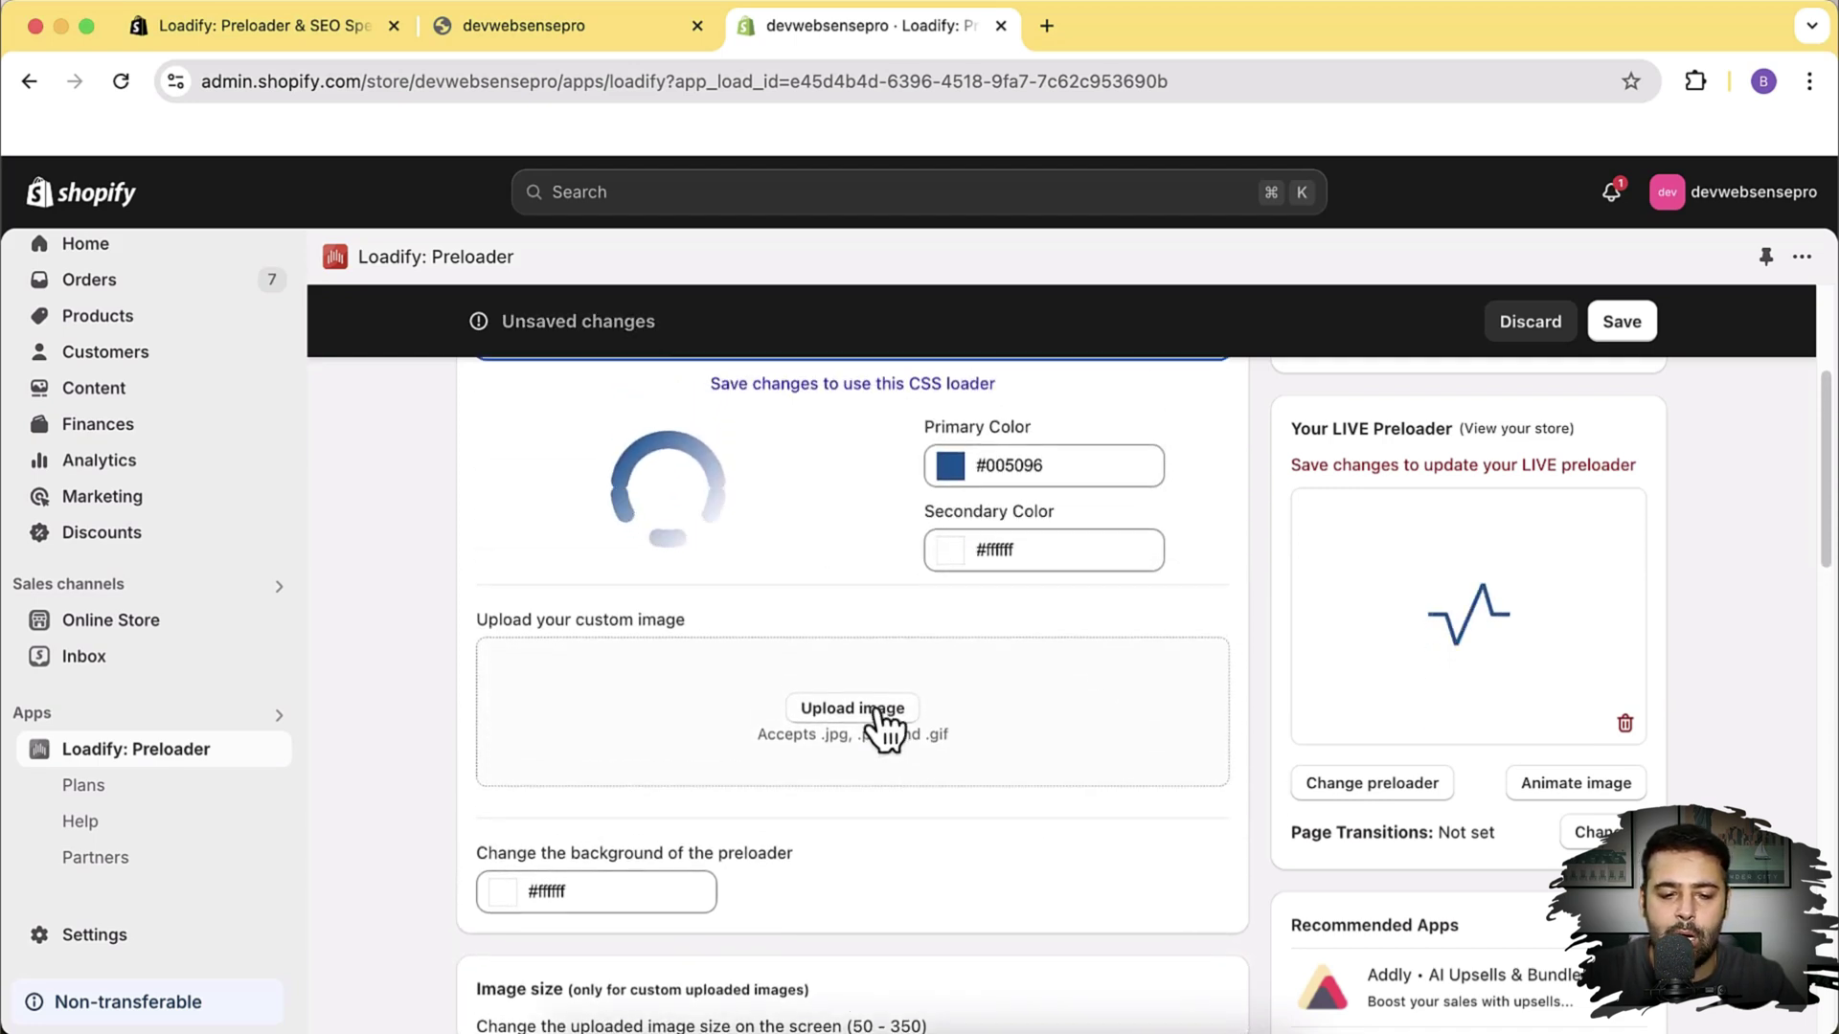
- Upload black-logo.png from the New Store folder as the custom preloader image and save the settings
left_click(842, 729)
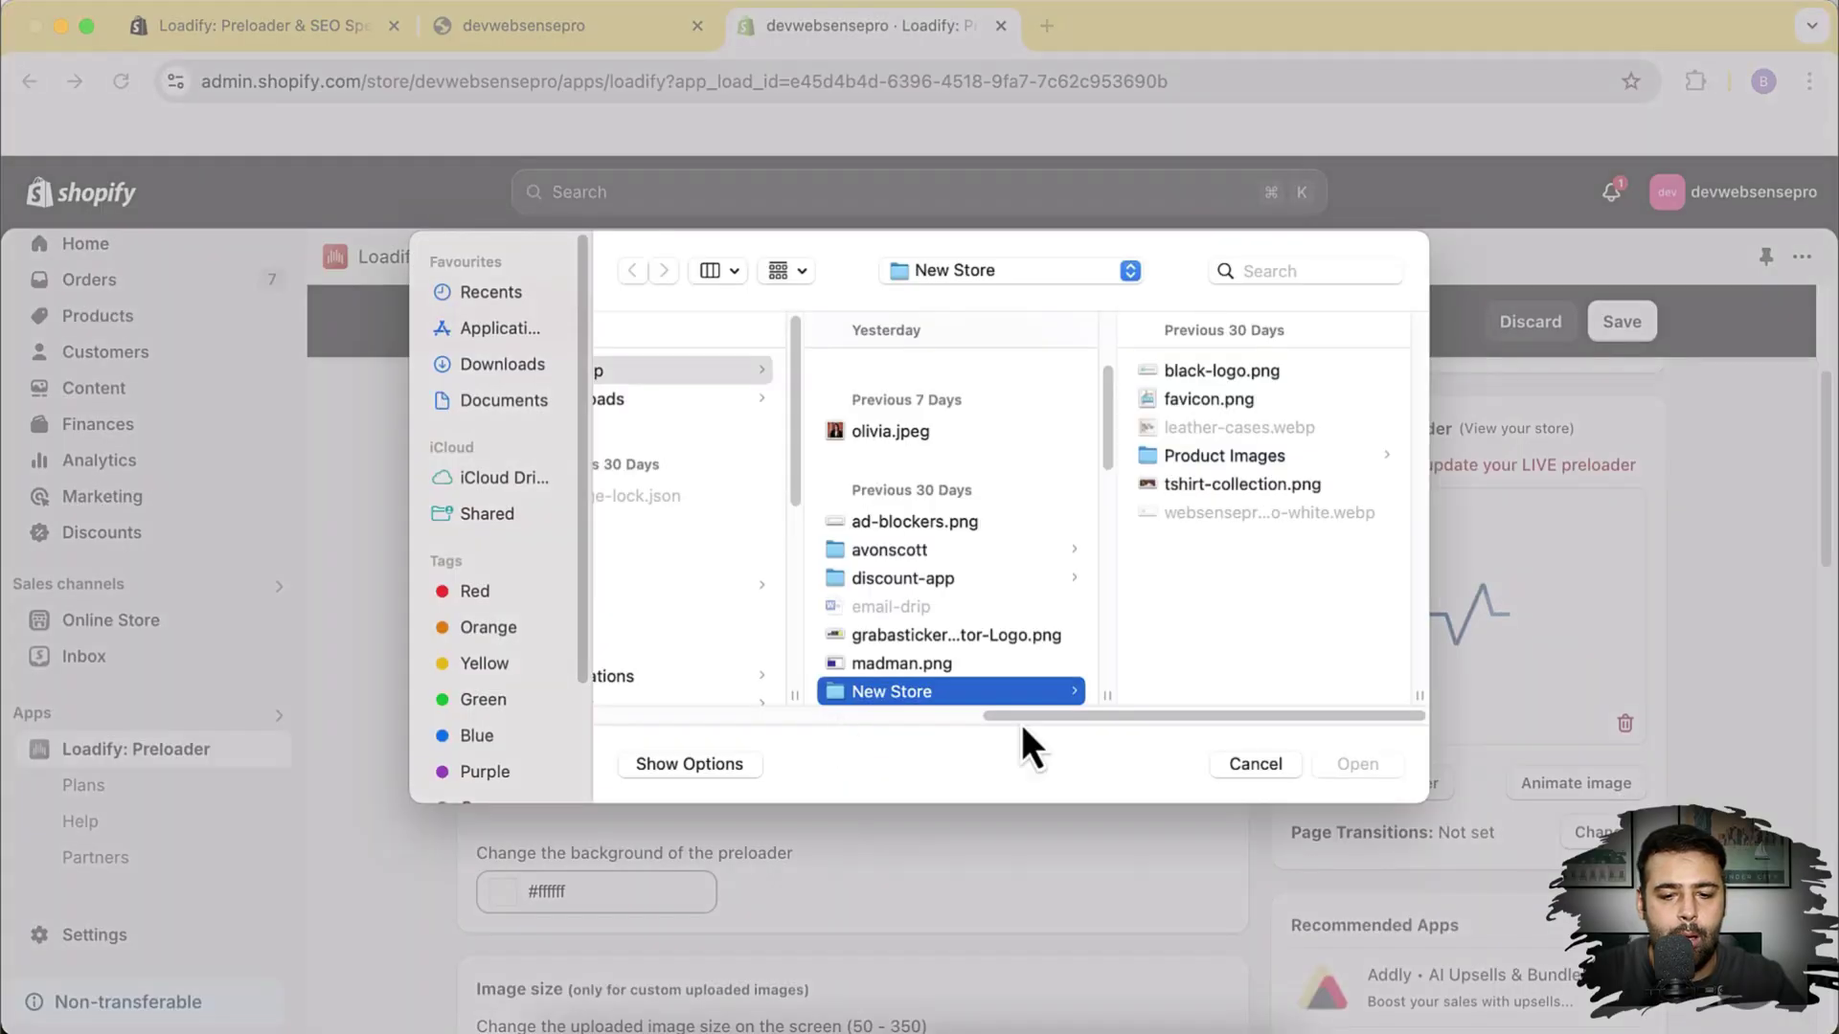
left_click(1259, 374)
left_click(1360, 765)
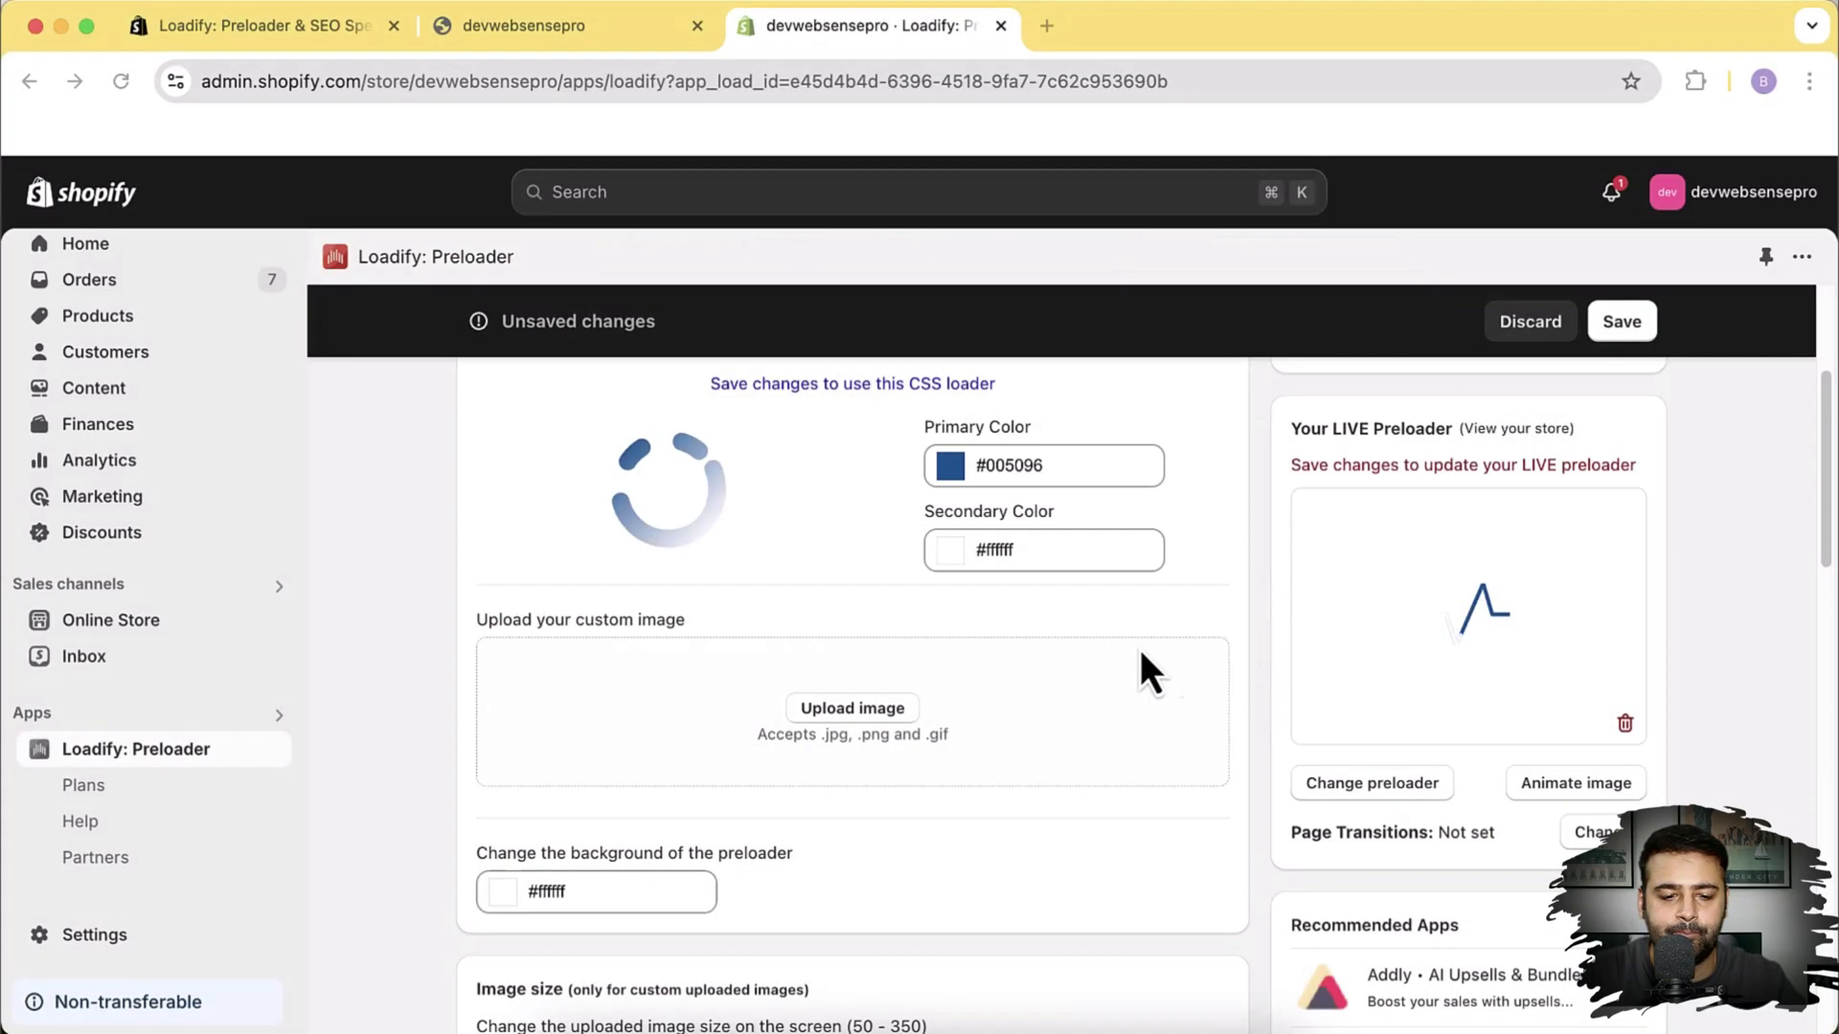
scroll(1216, 632, "down", 1)
scroll(1210, 686, "up", 3)
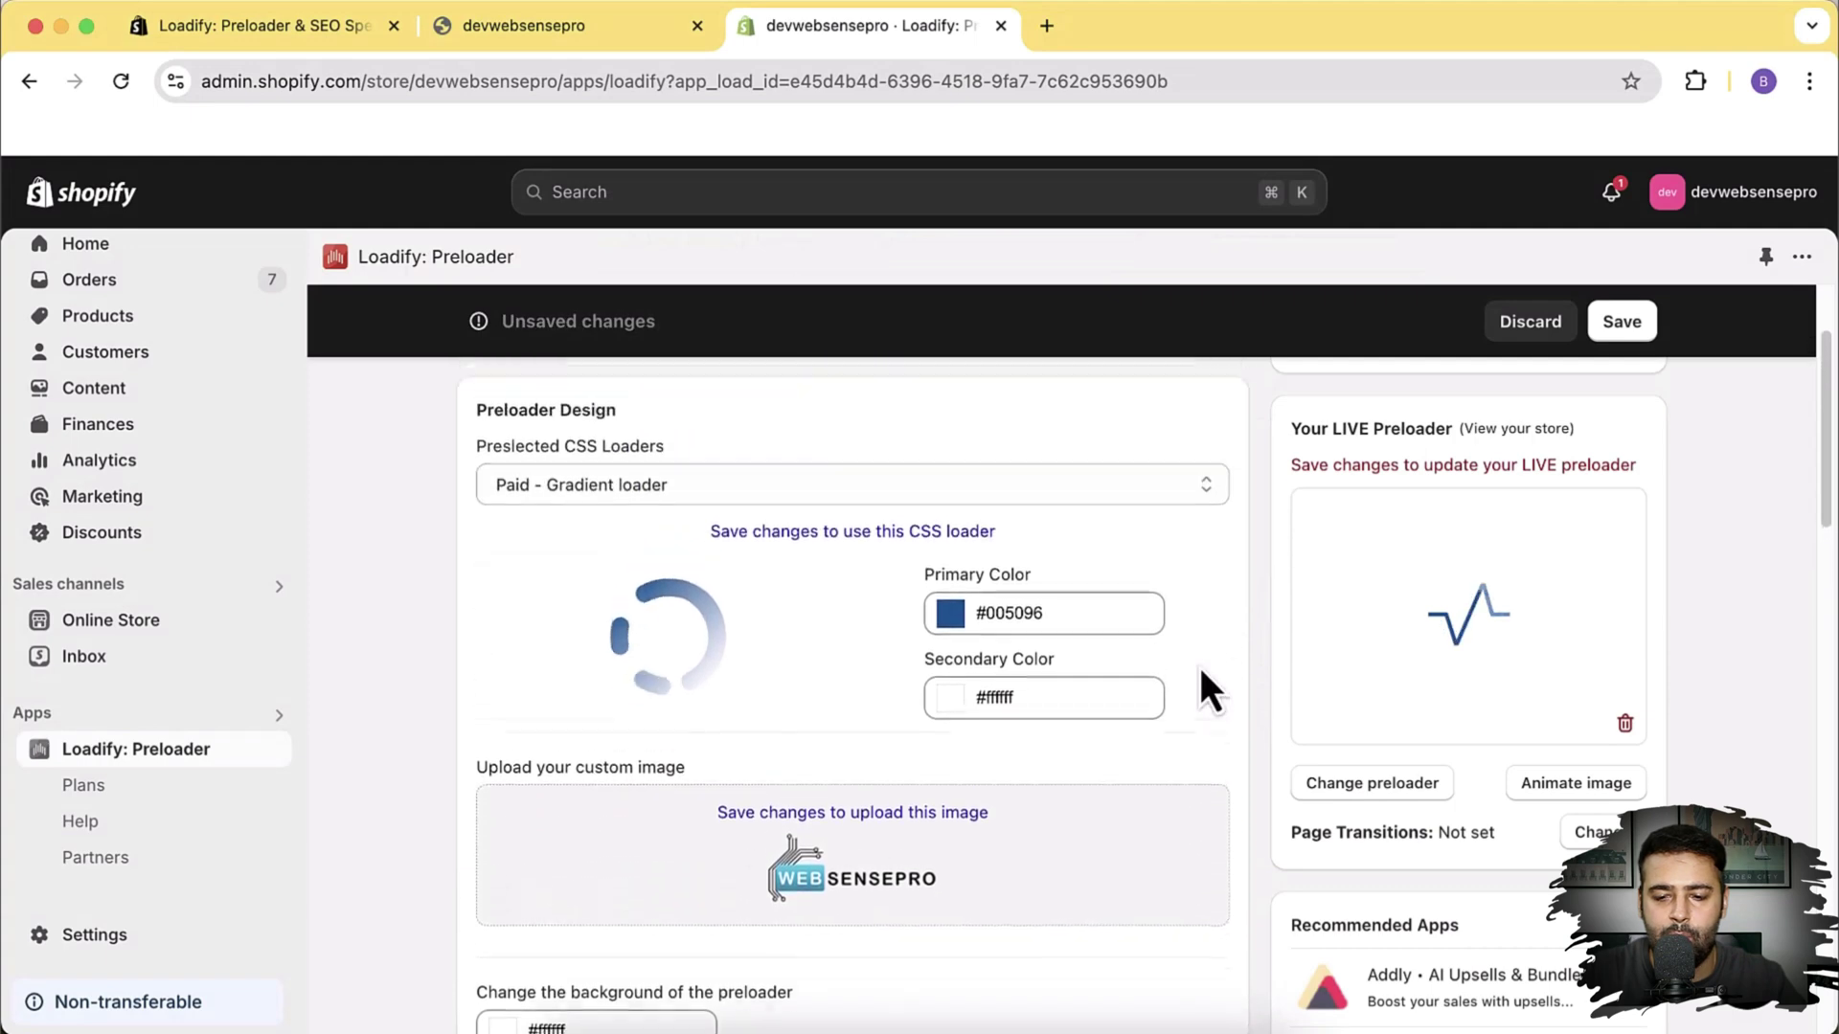
left_click(1618, 322)
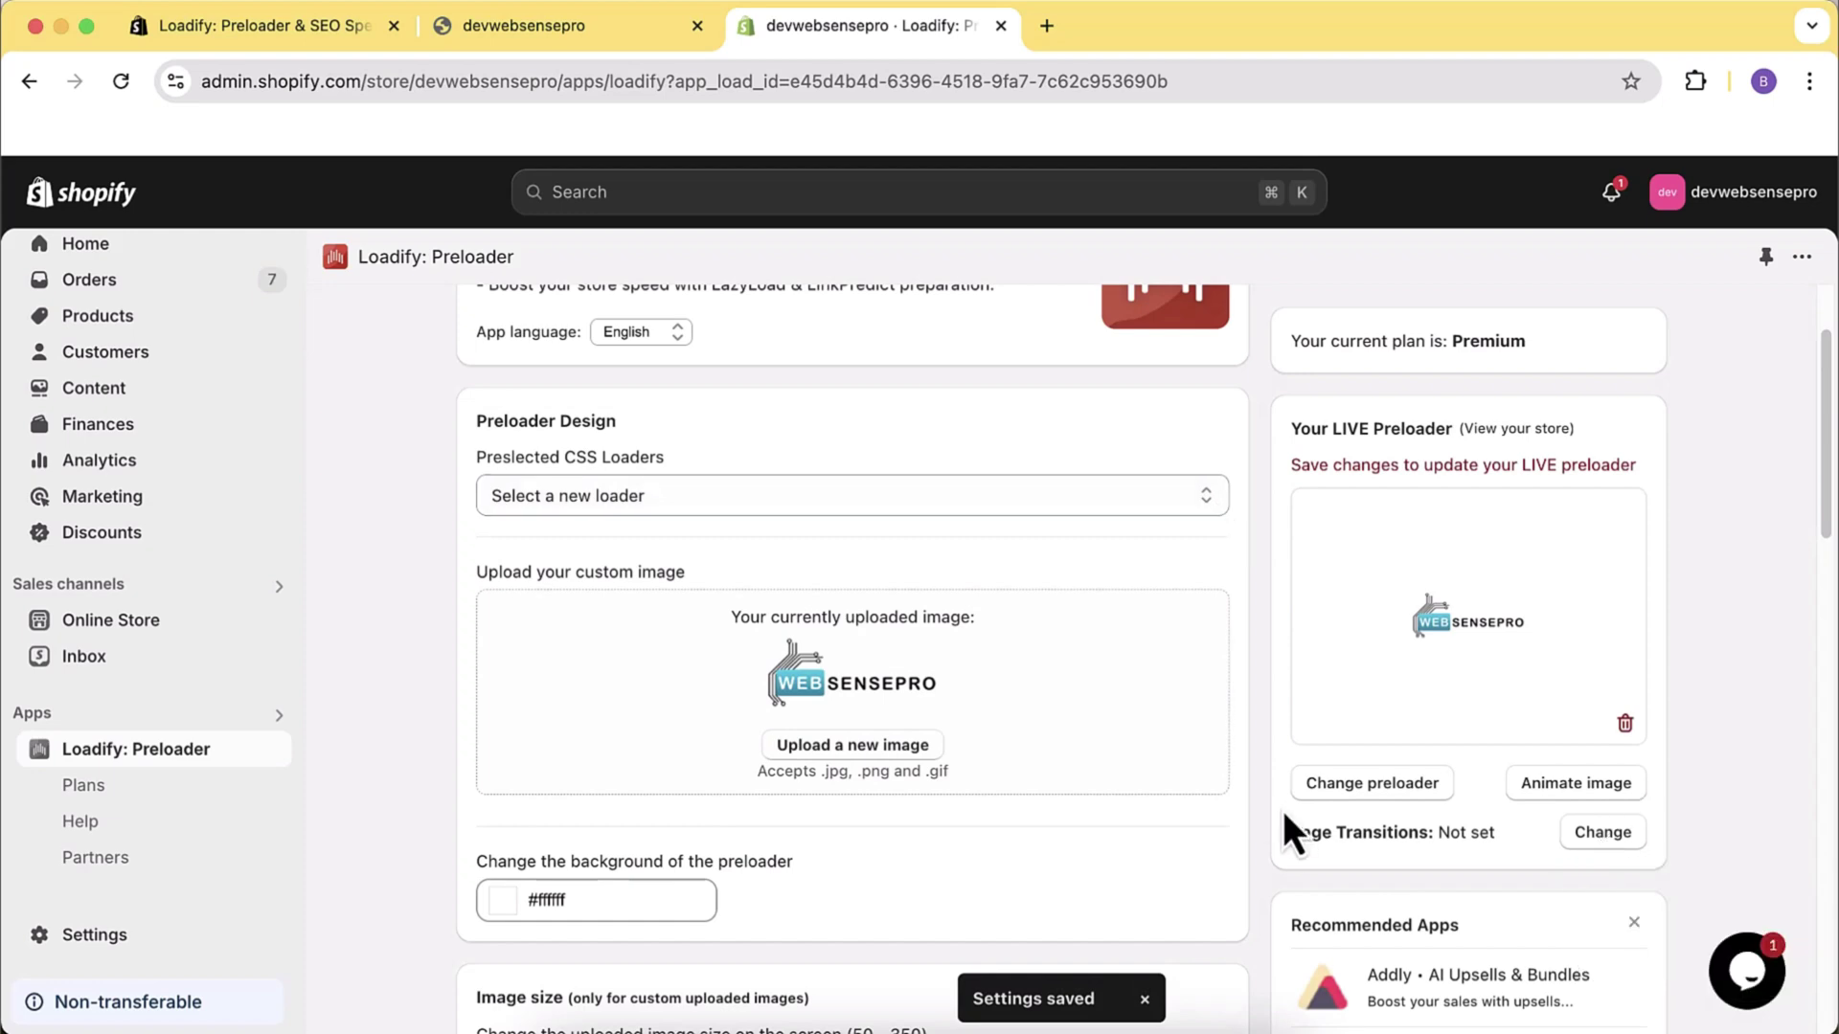
- Set the uploaded image's animation to "Zoom In-Out" and save the settings
scroll(1235, 565, "down", 7)
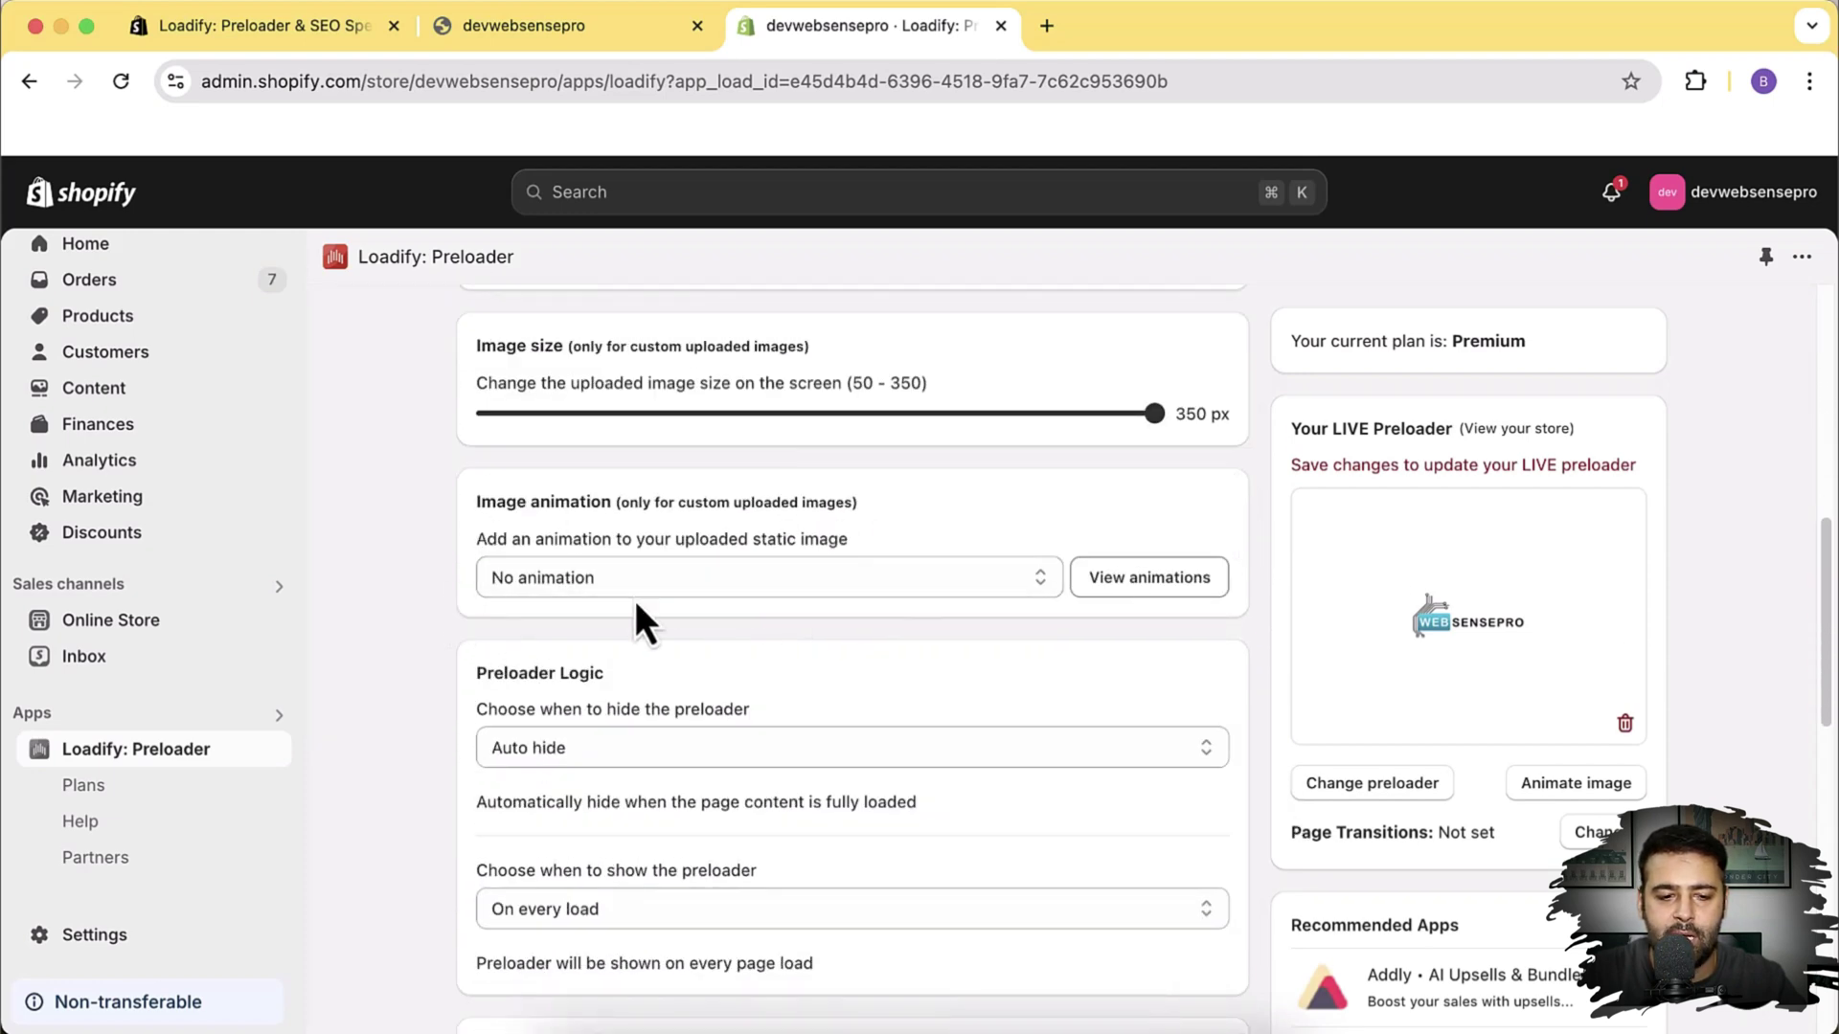
left_click(764, 584)
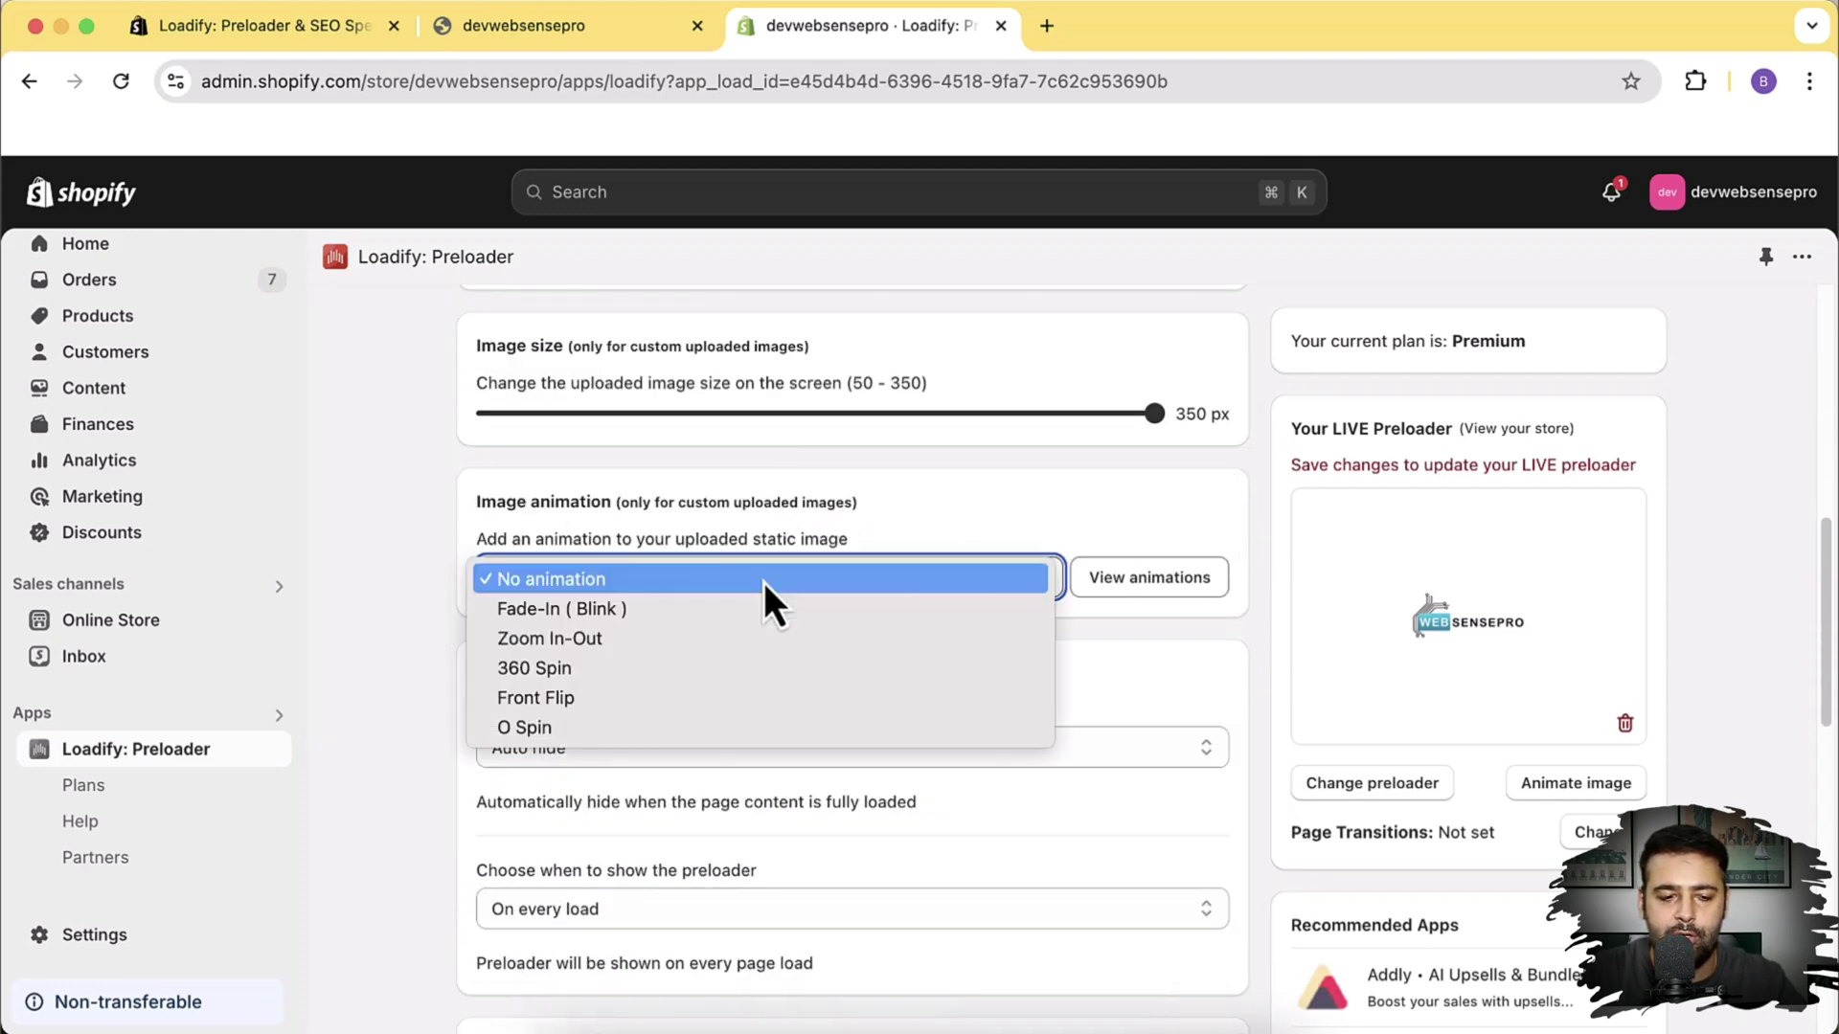
left_click(734, 638)
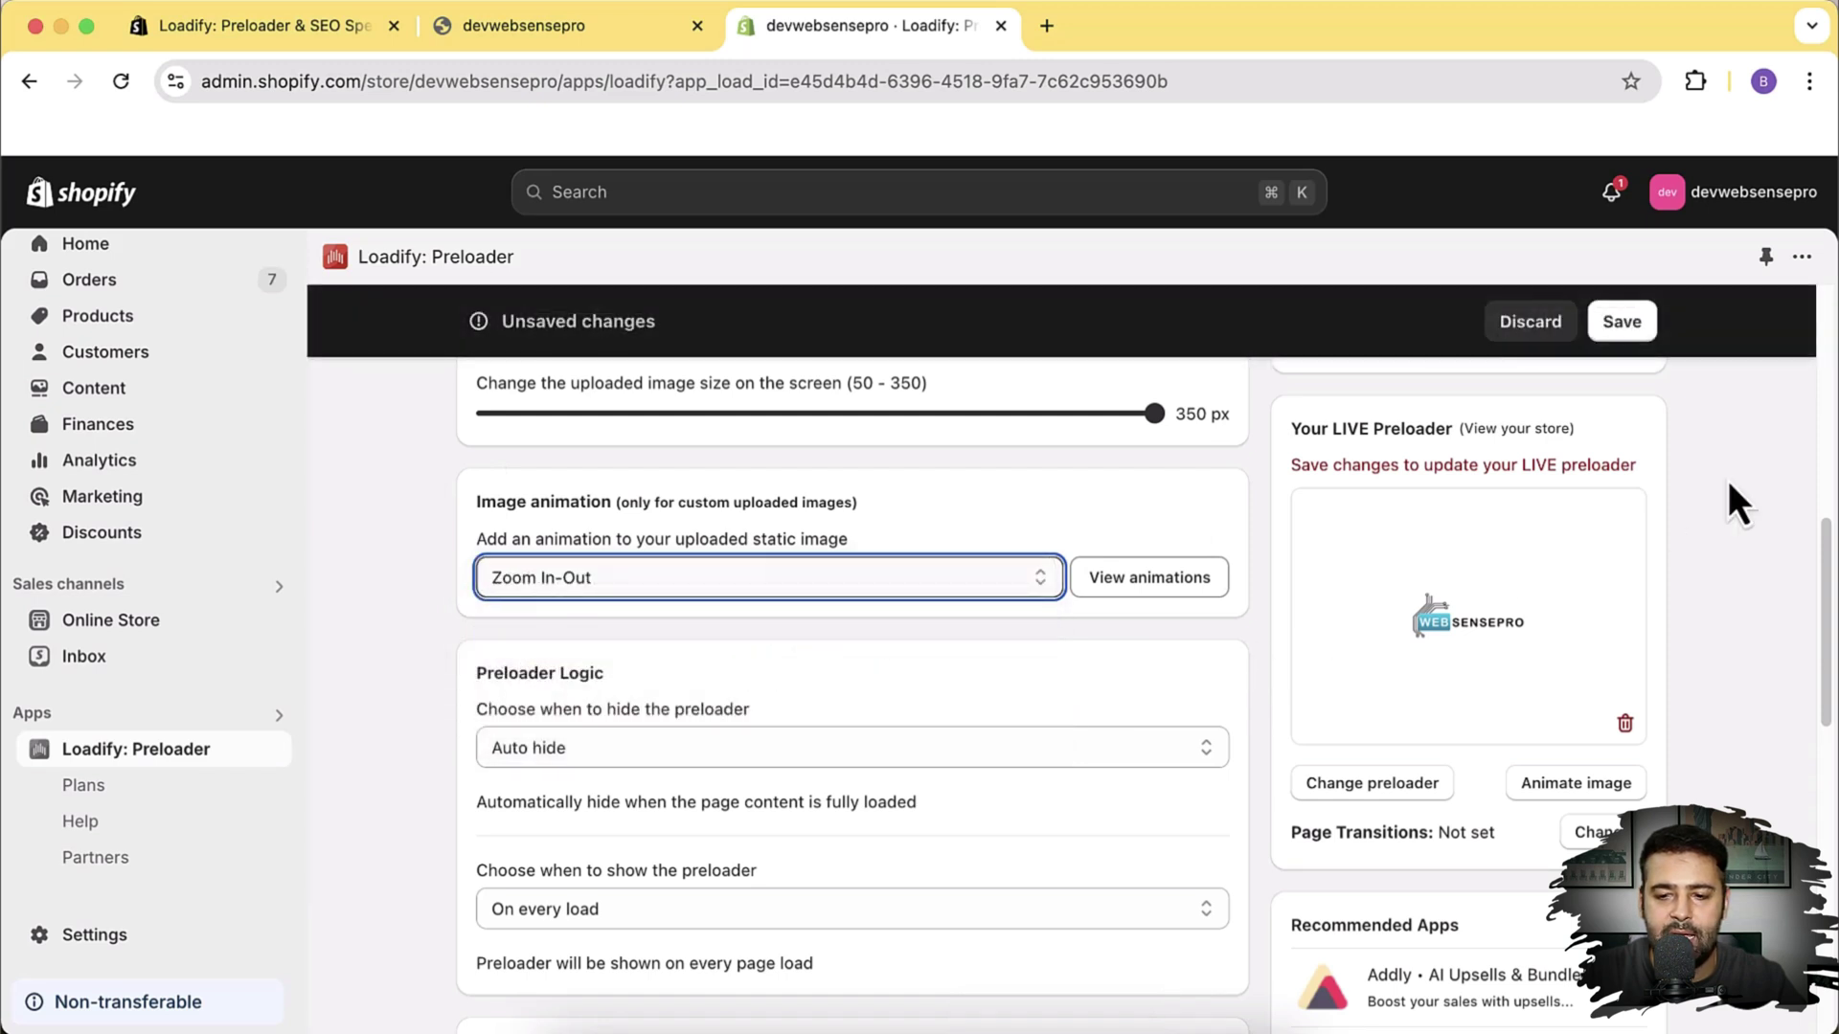
left_click(1662, 344)
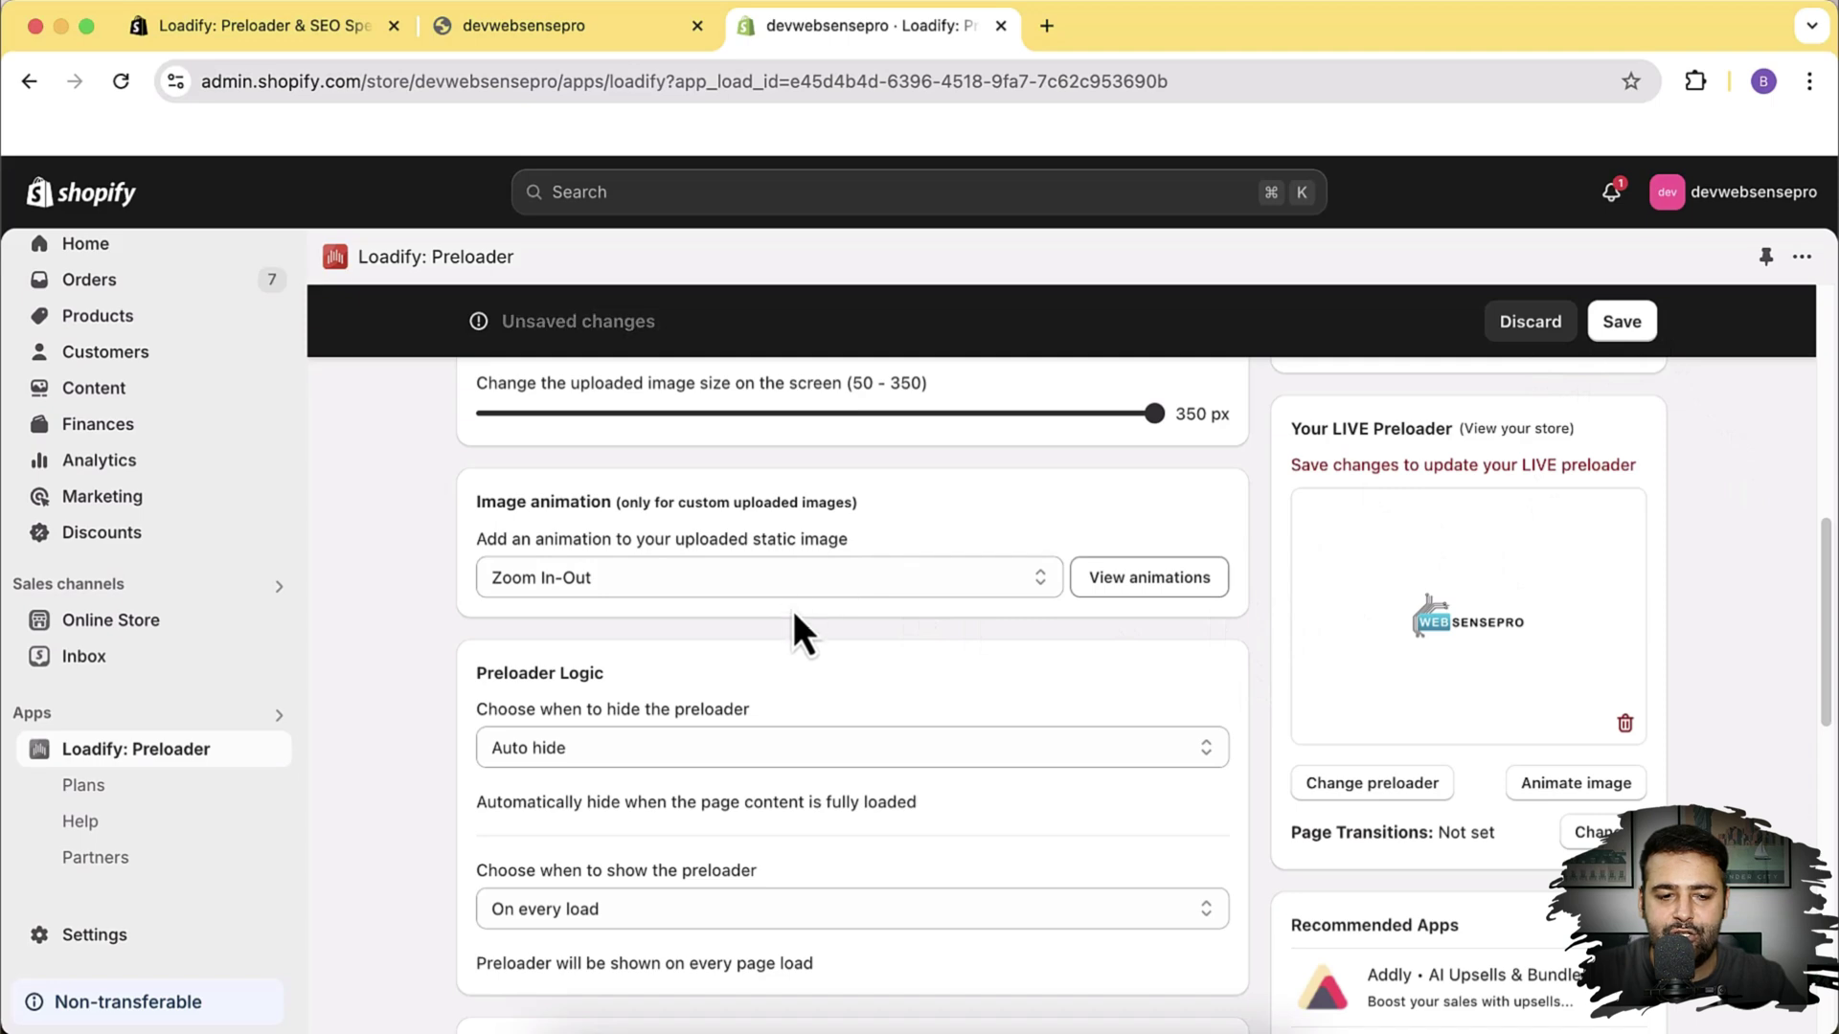
left_click(1617, 330)
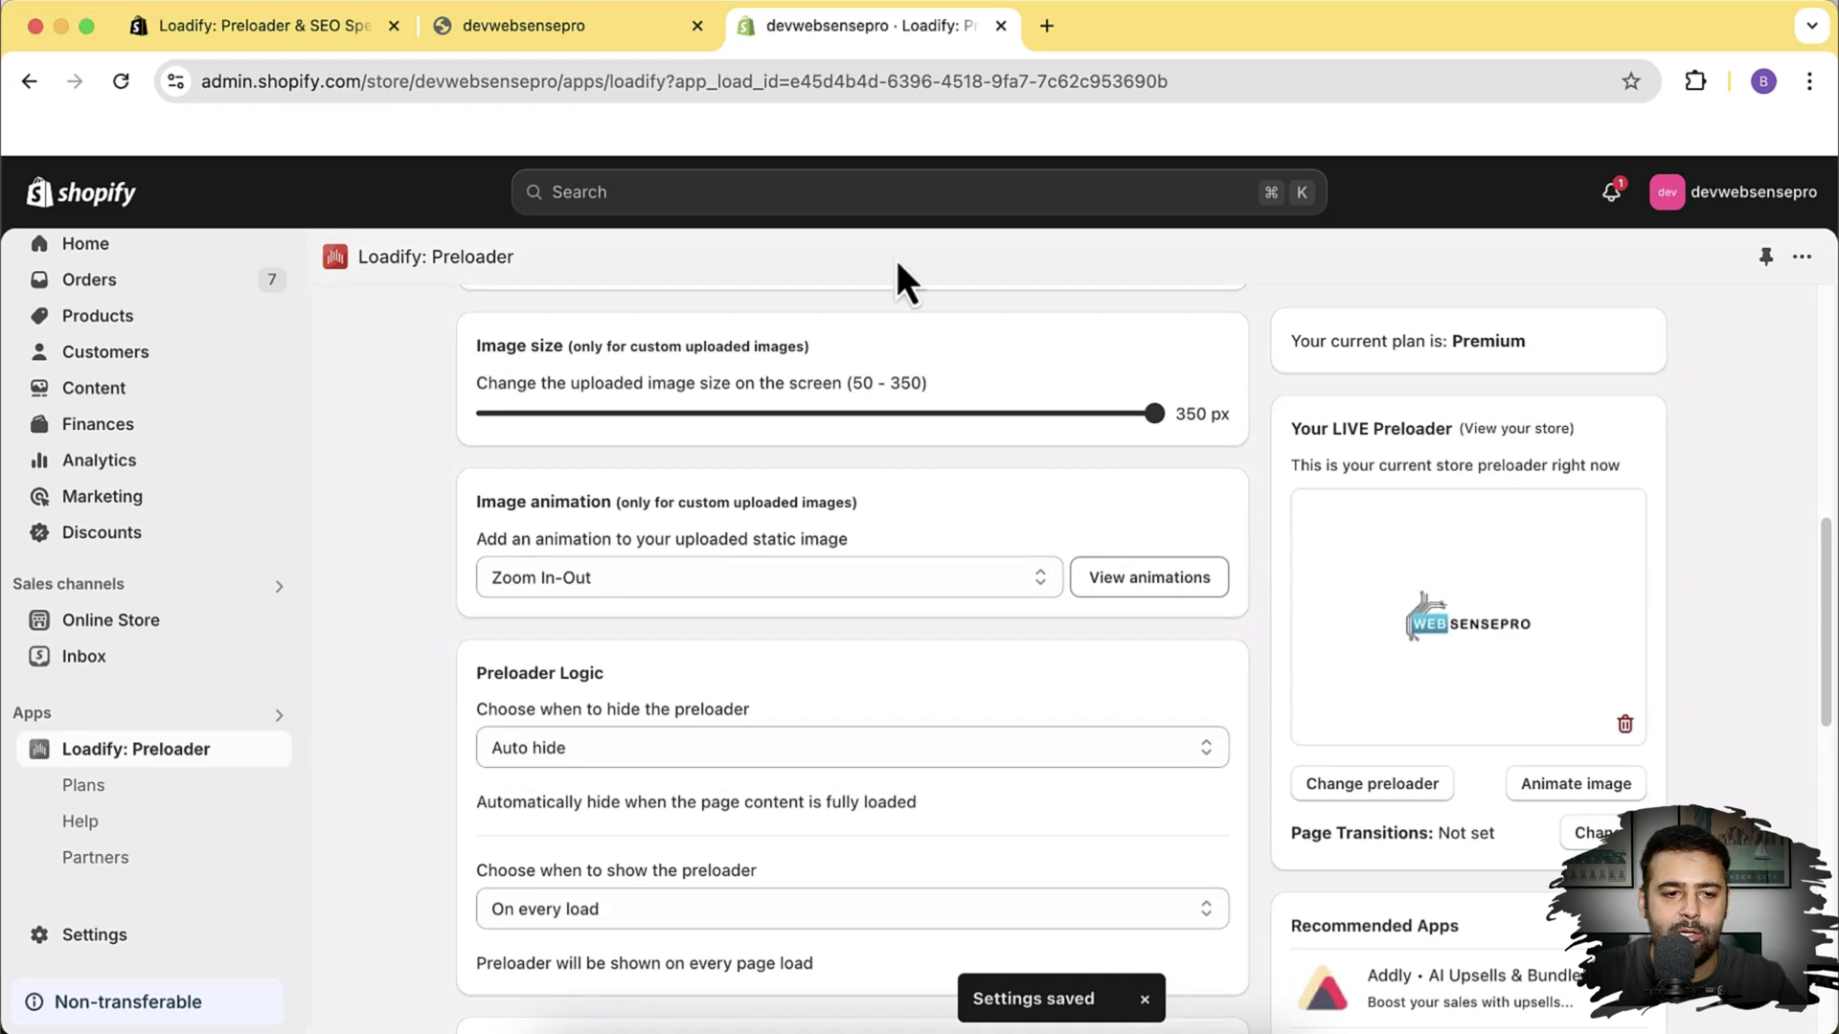
- Switch to the devwebsensepro storefront and reload it twice to check the logo preloader
left_click(576, 43)
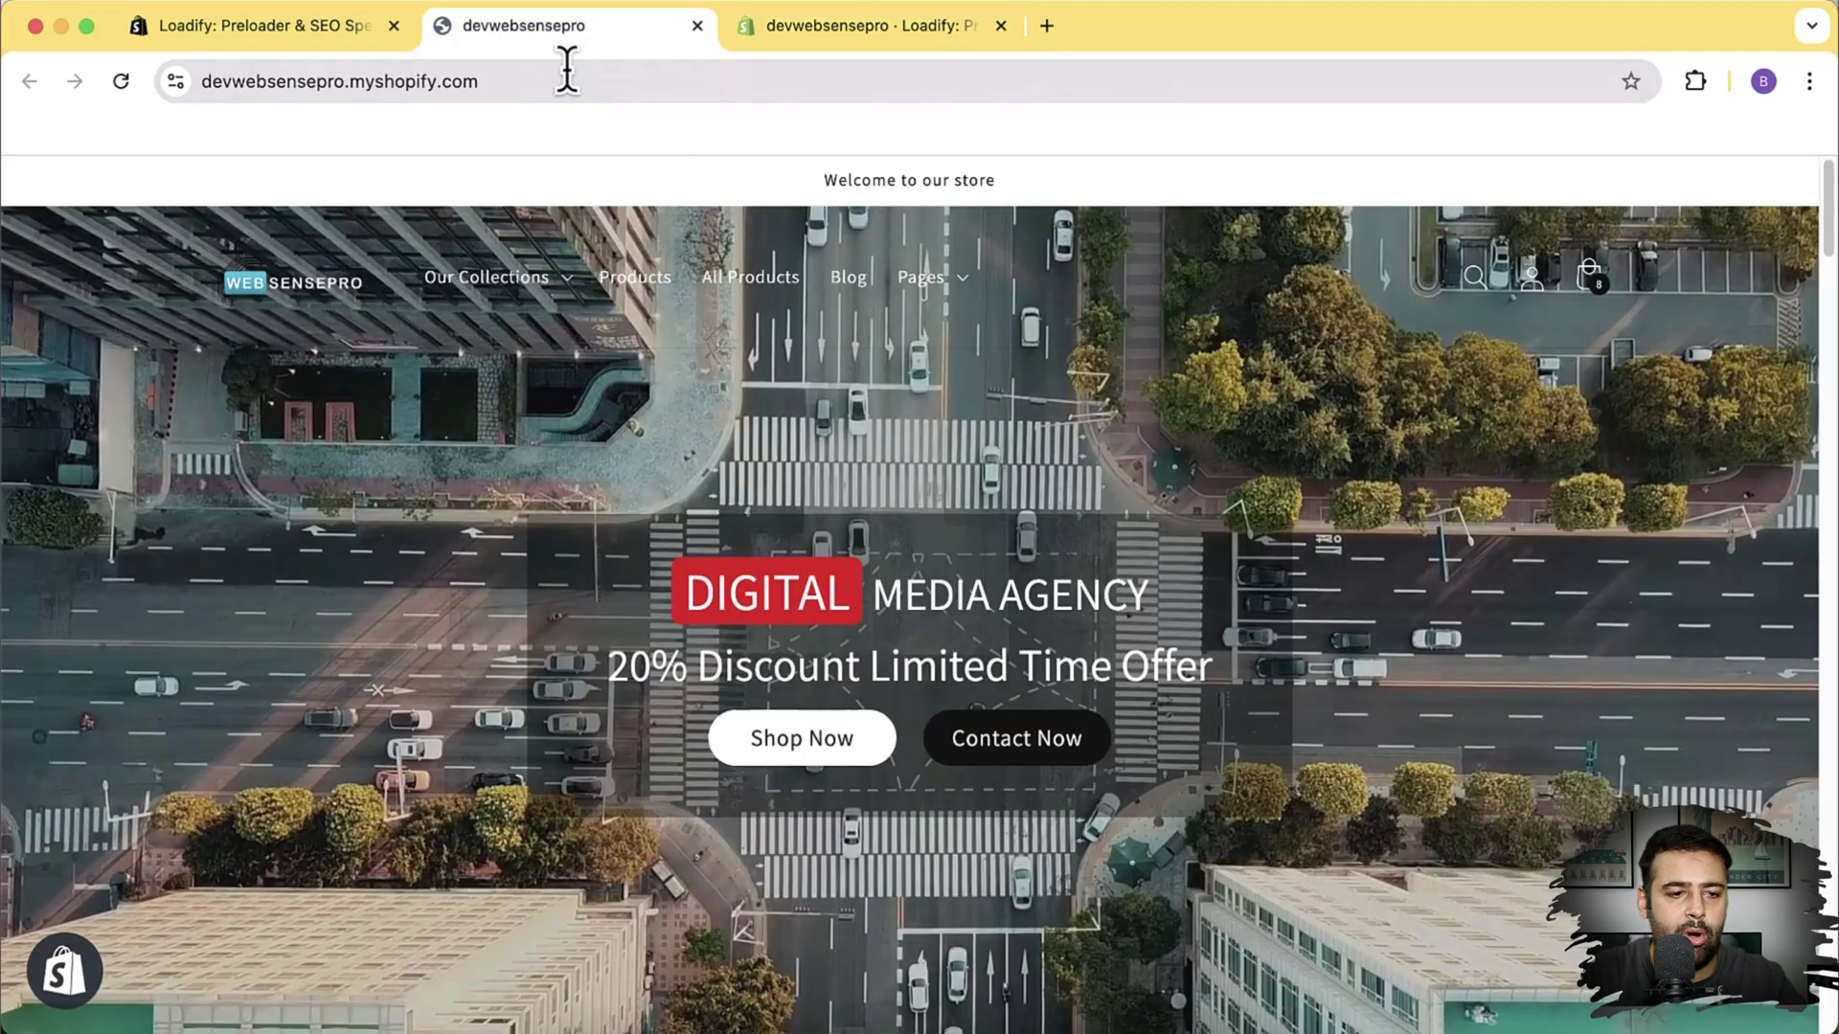
left_click(121, 81)
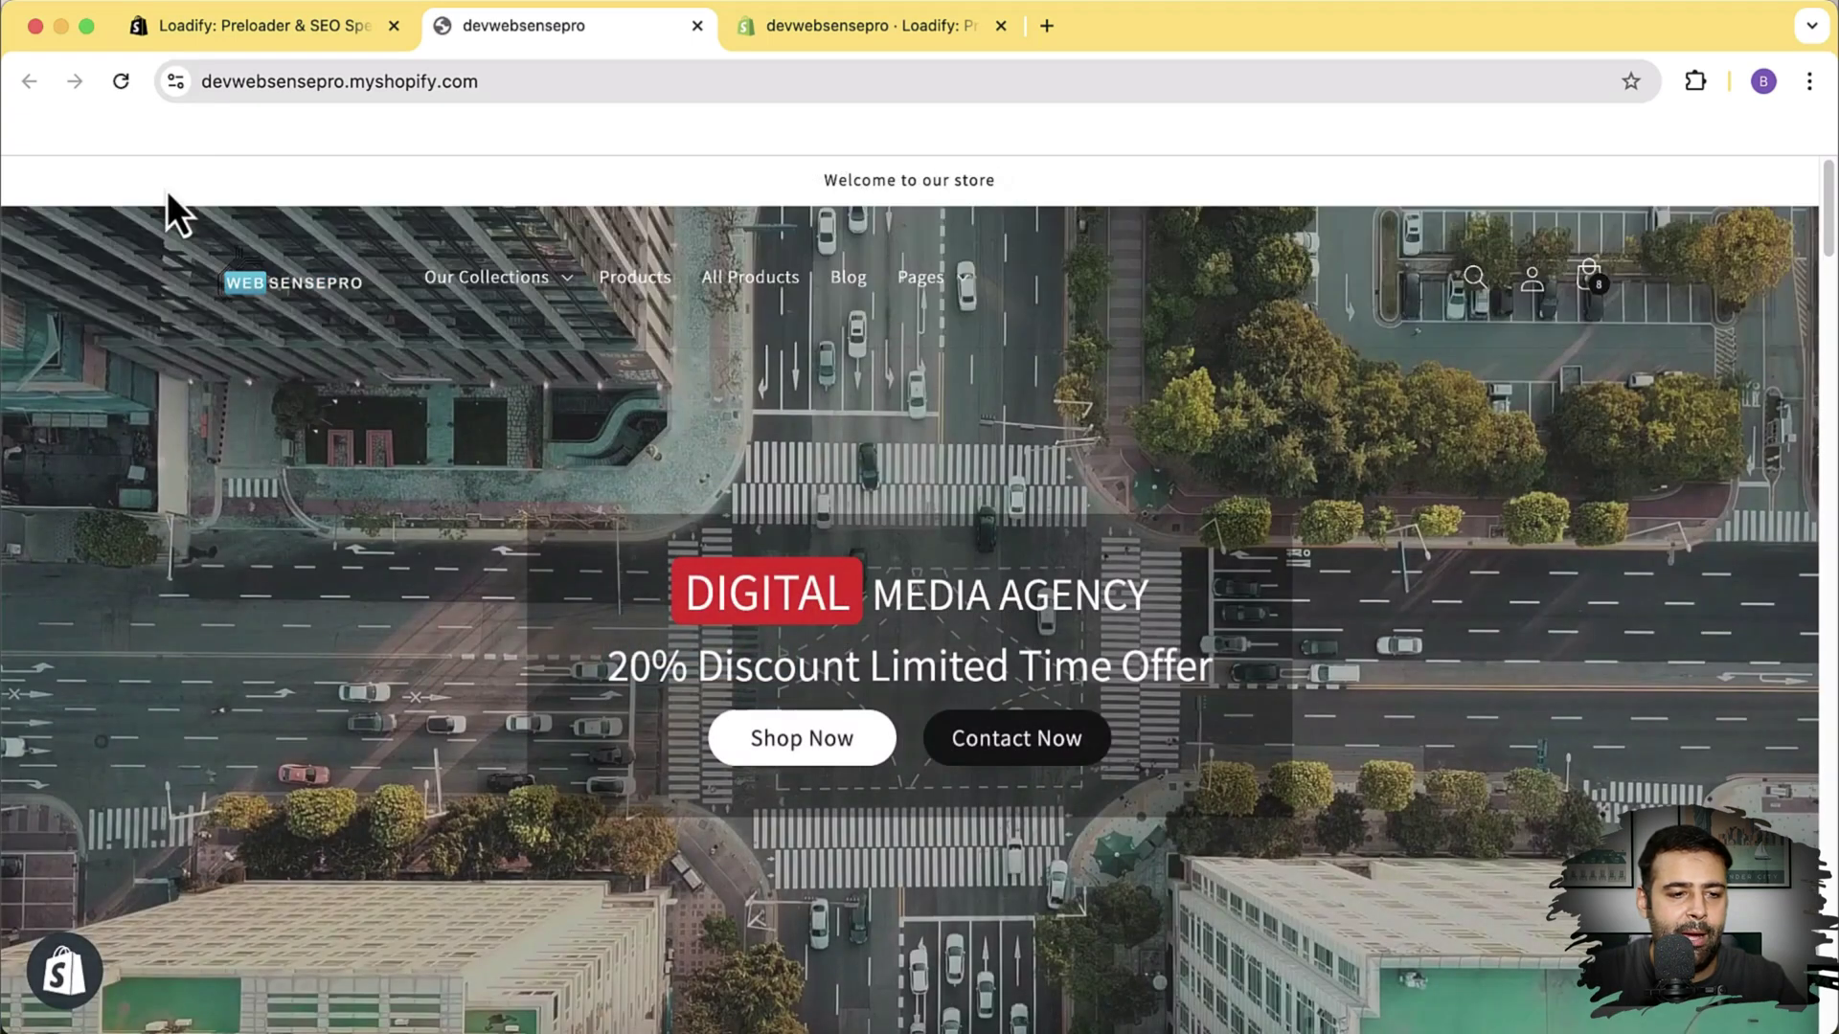
left_click(122, 81)
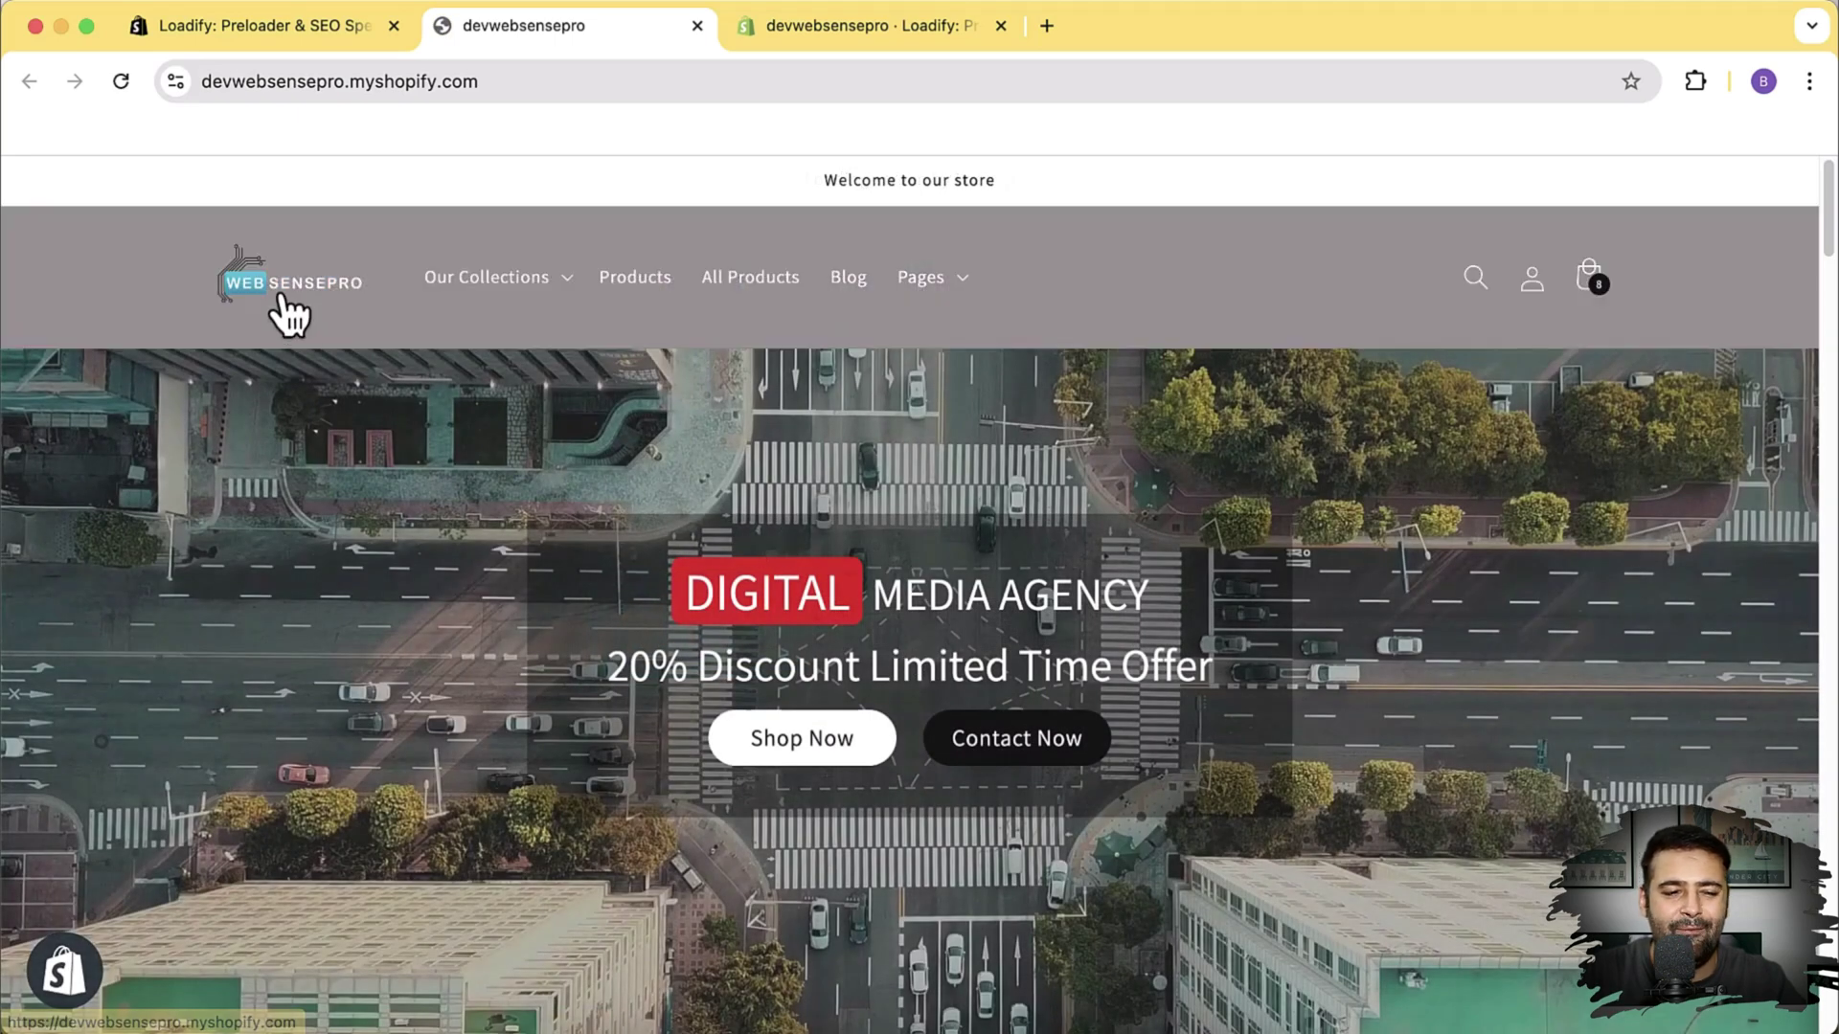
- Return to the Loadify settings and set the image animation to "360 Spin"
left_click(889, 40)
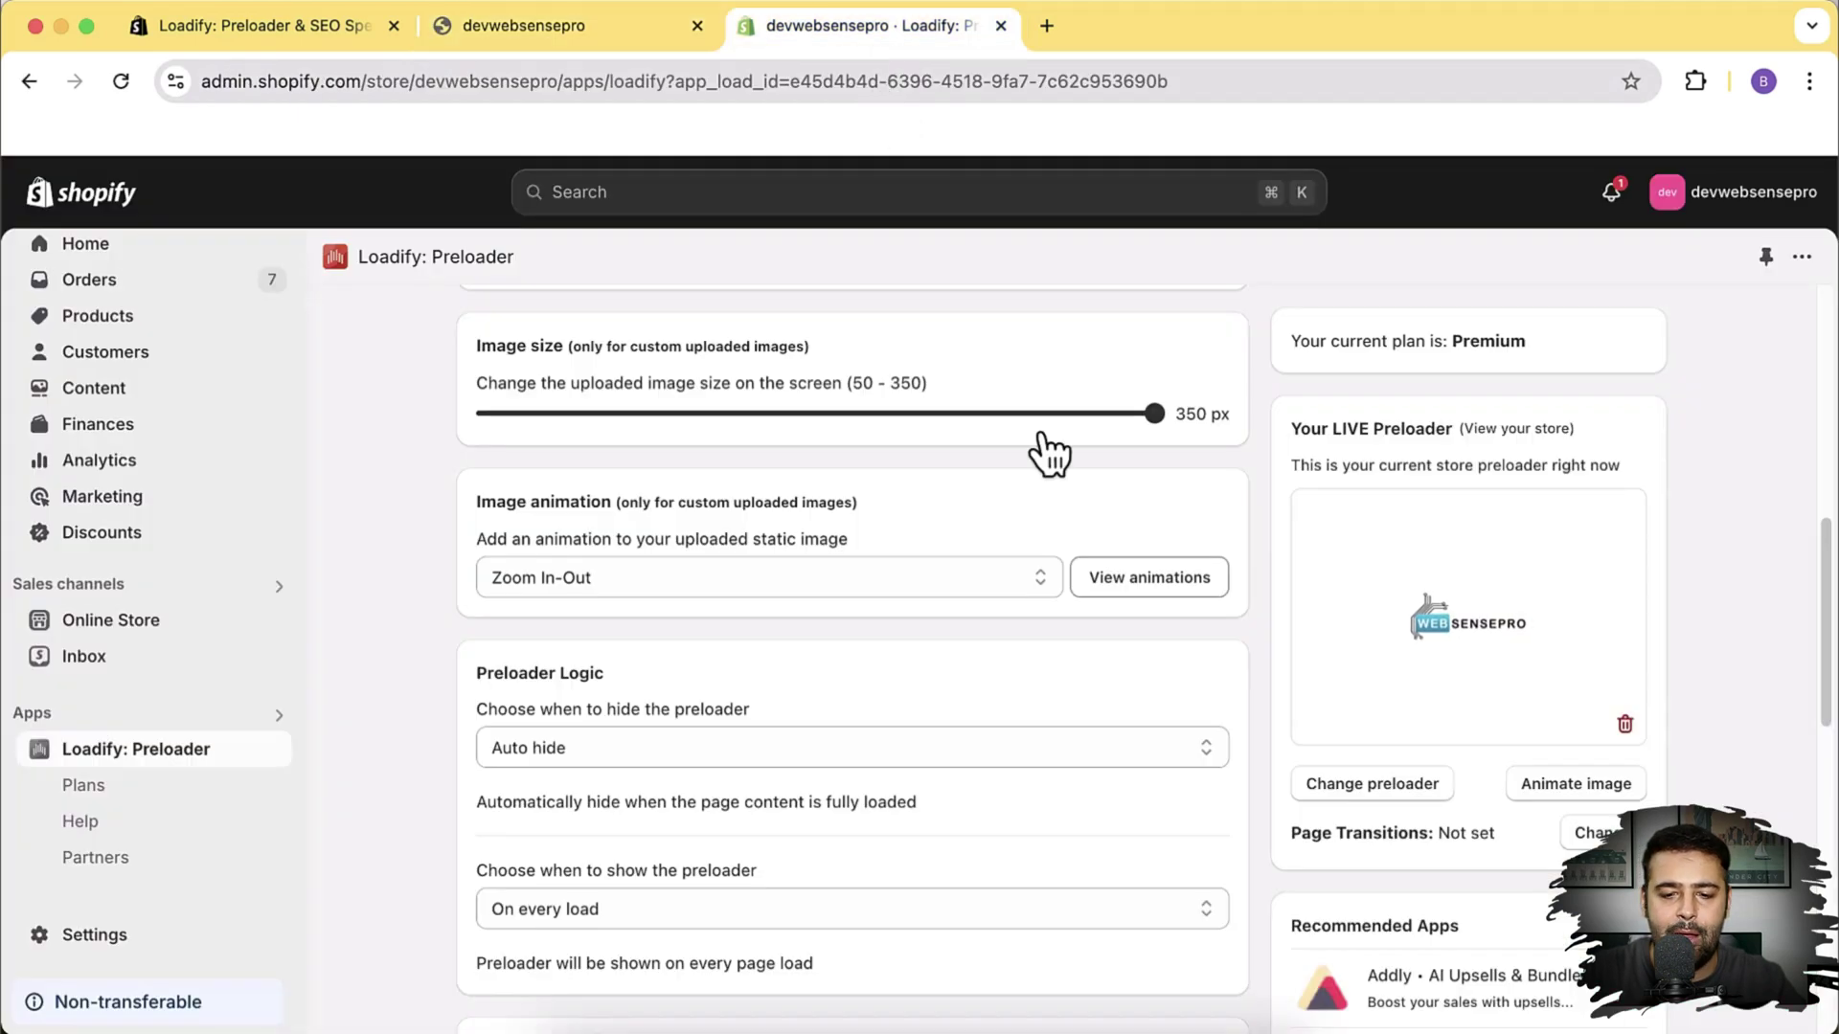
left_click(908, 583)
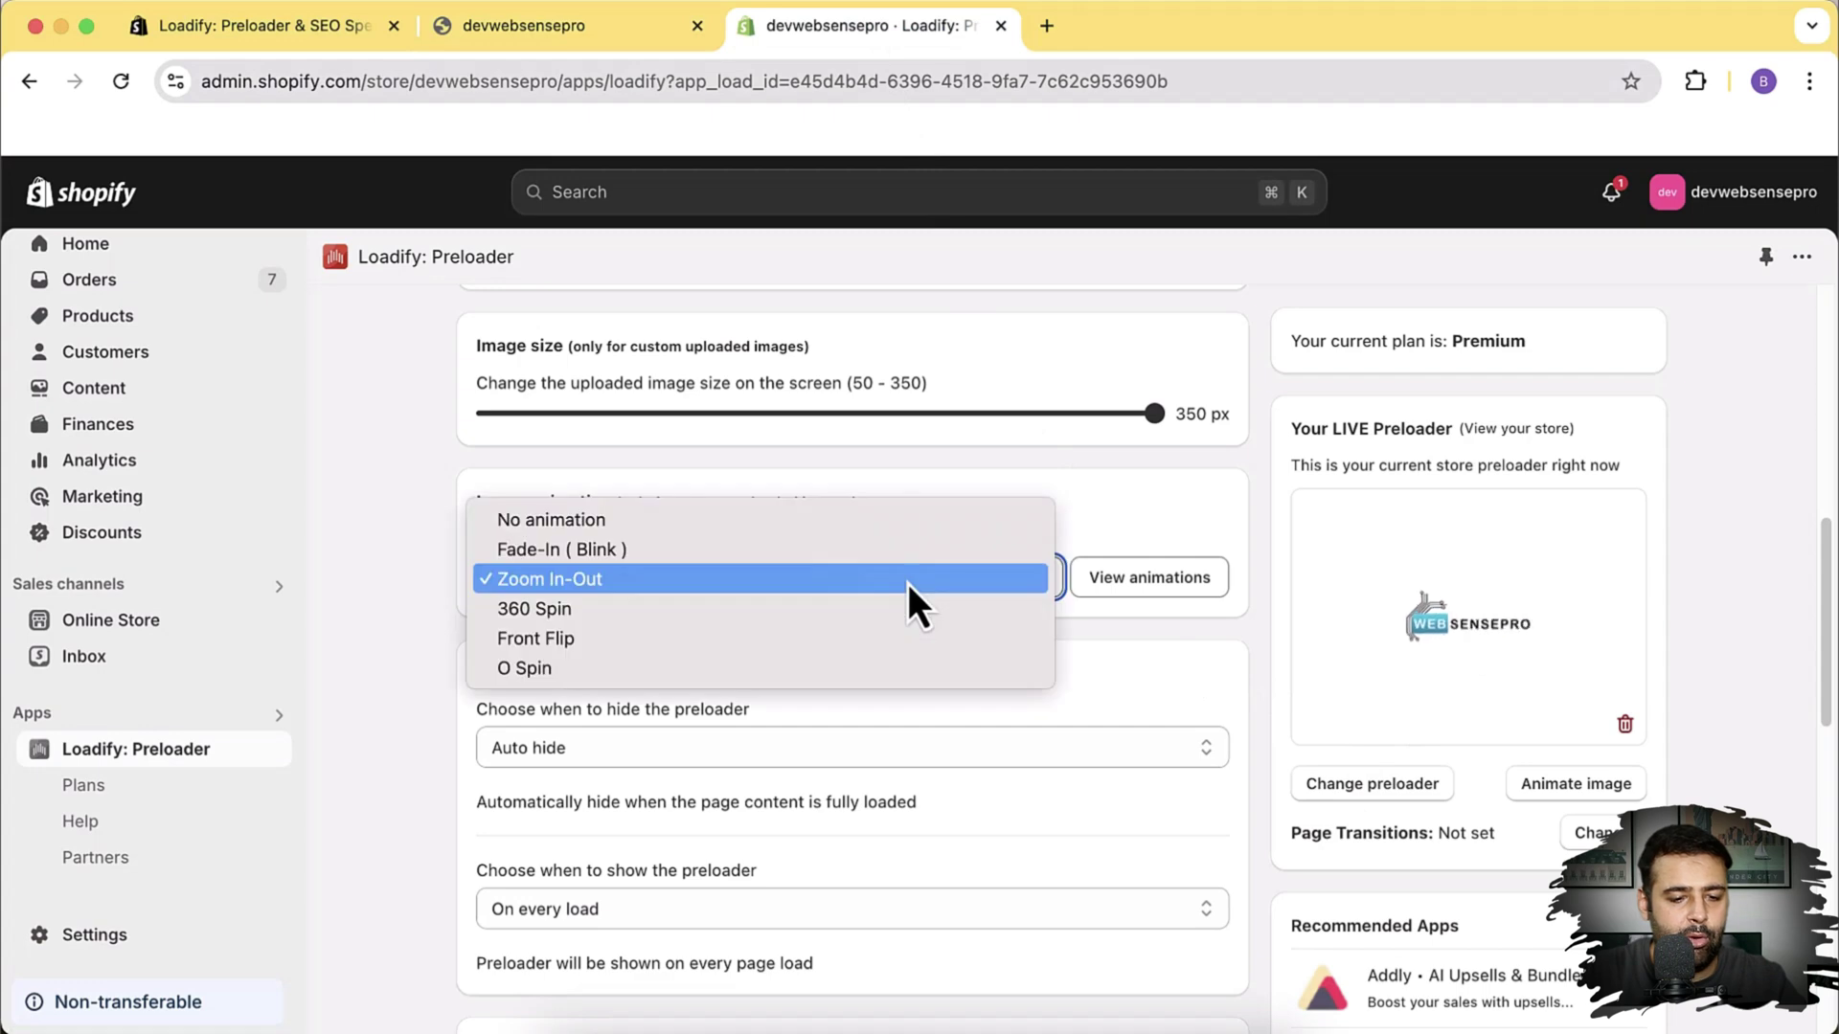
left_click(891, 605)
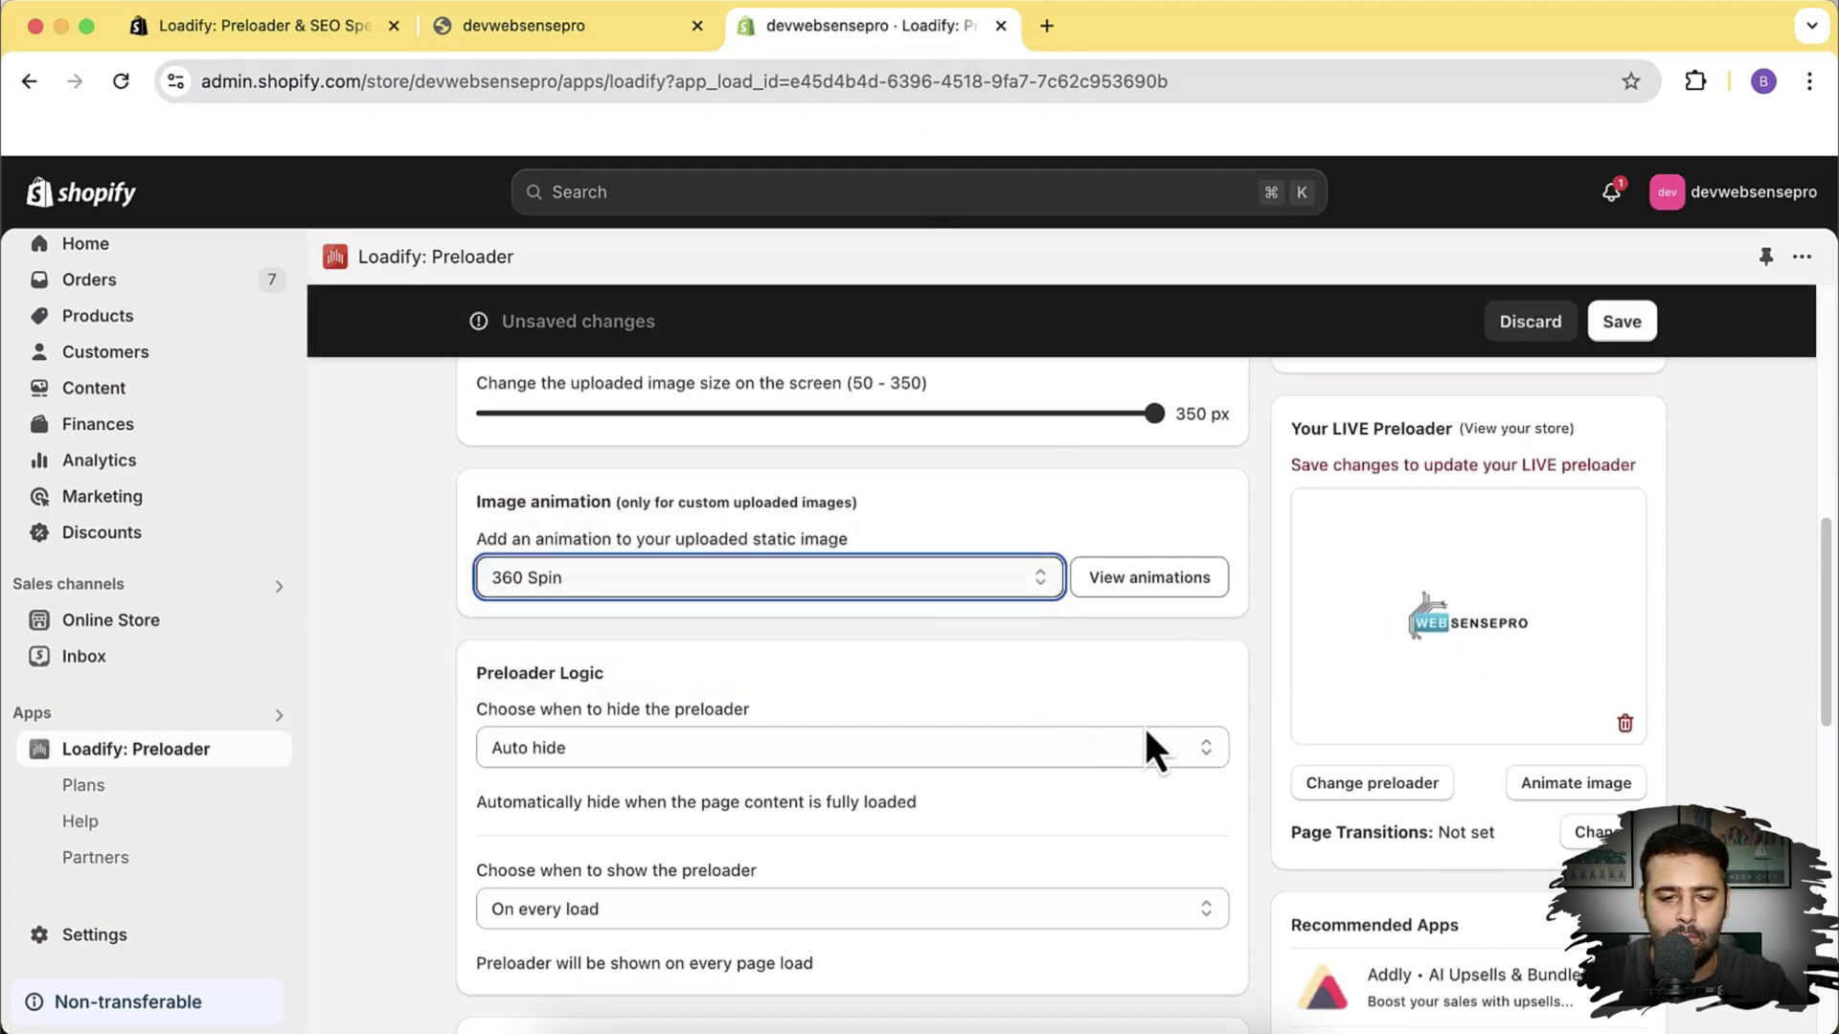
- Preview the Fade-In (Blink), Zoom In-Out, 360 Spin, Front Flip and O Spin image animations in turn
left_click(1139, 582)
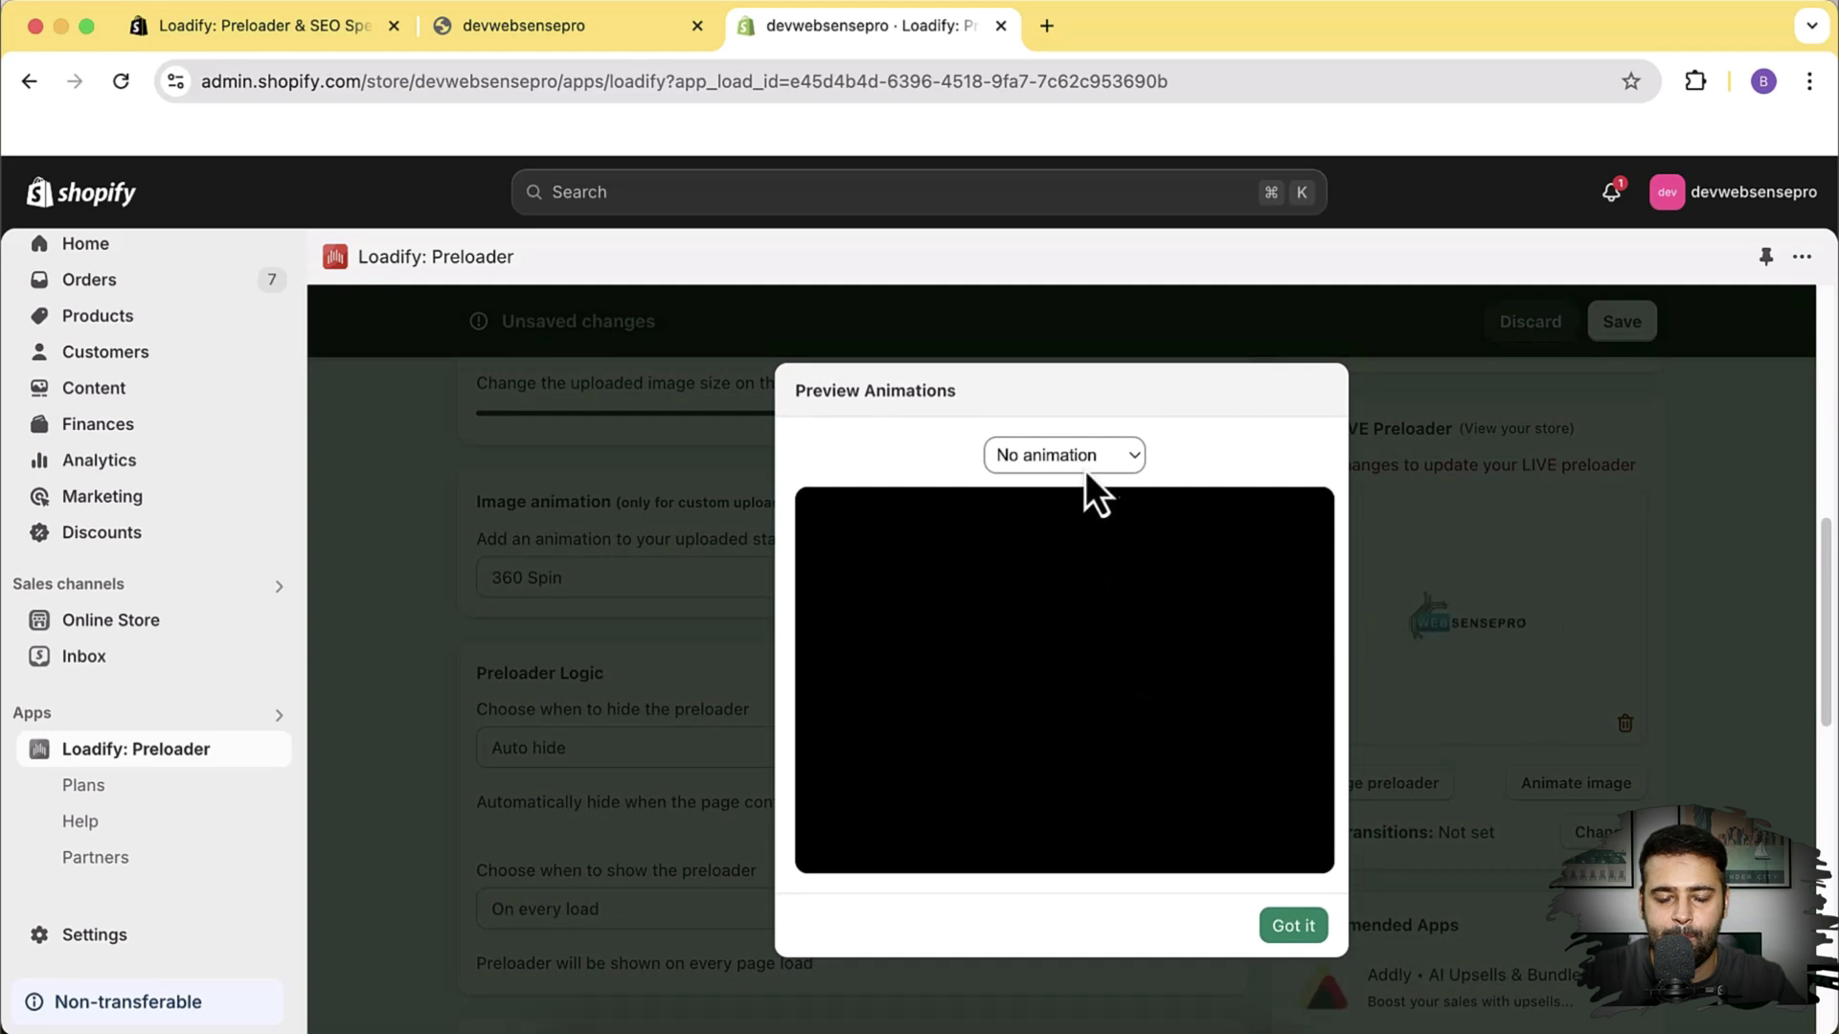
left_click(1109, 463)
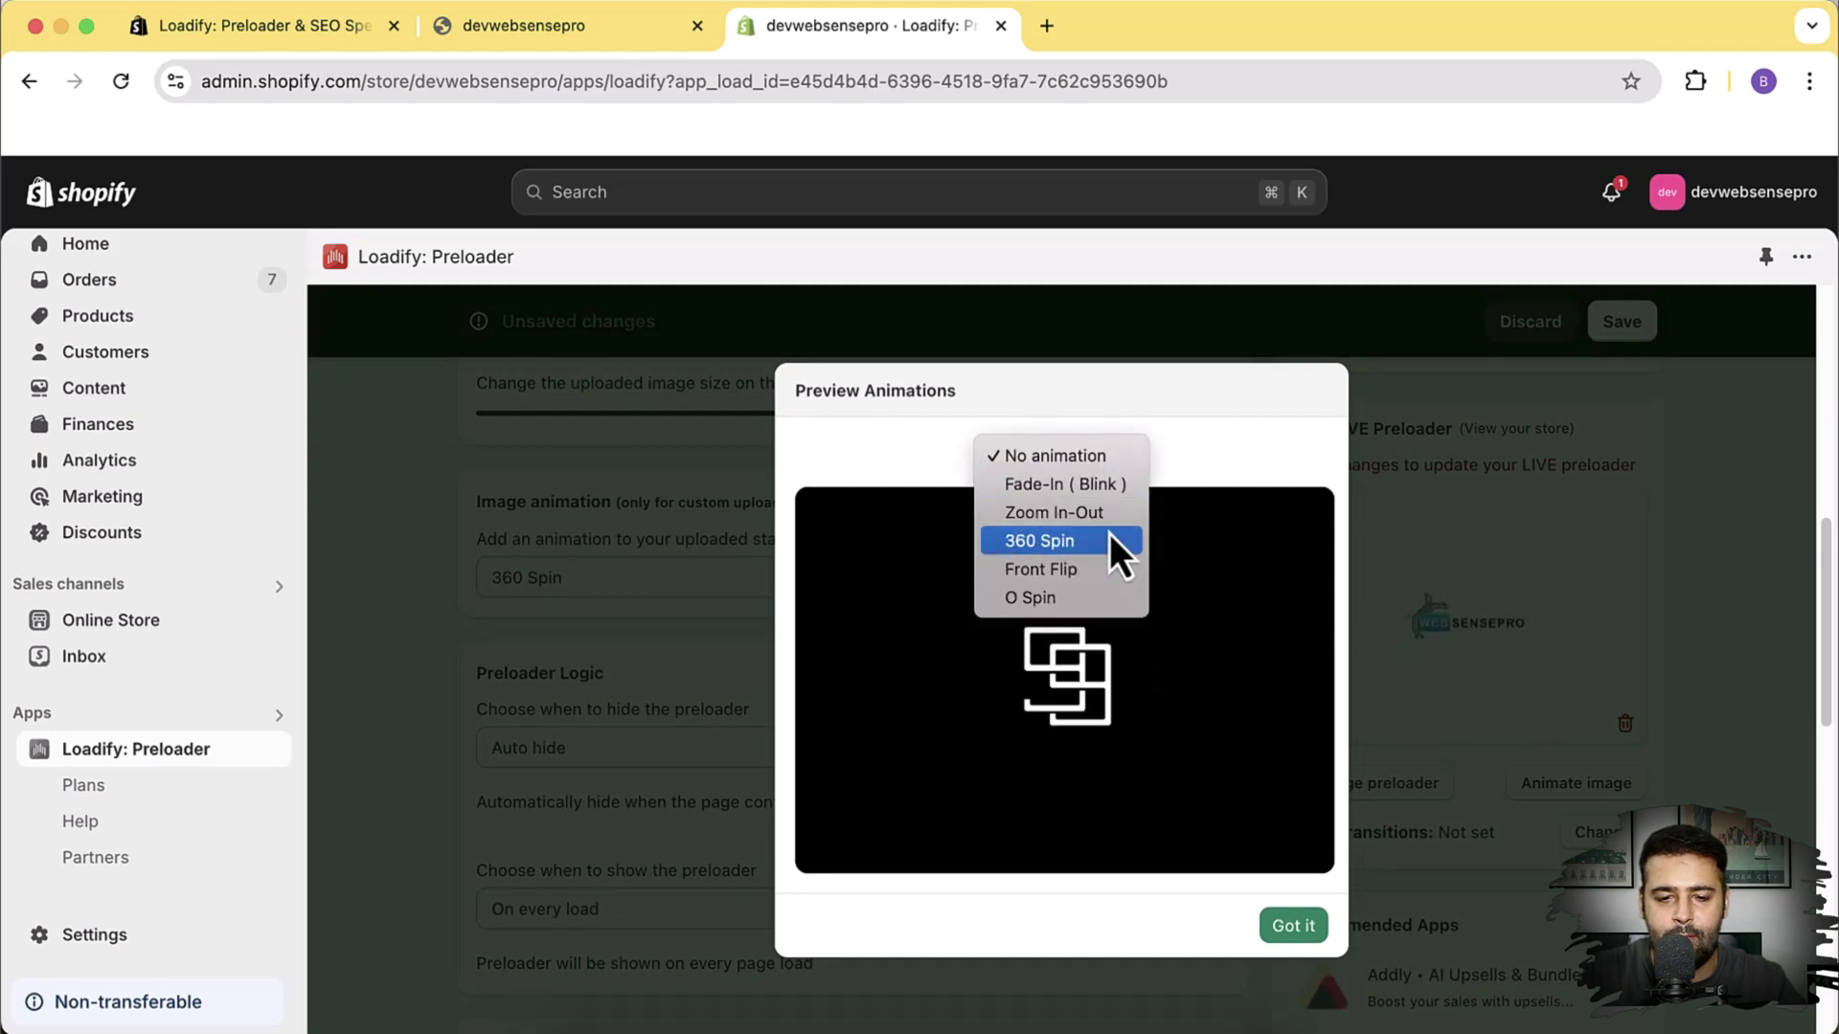
left_click(1109, 493)
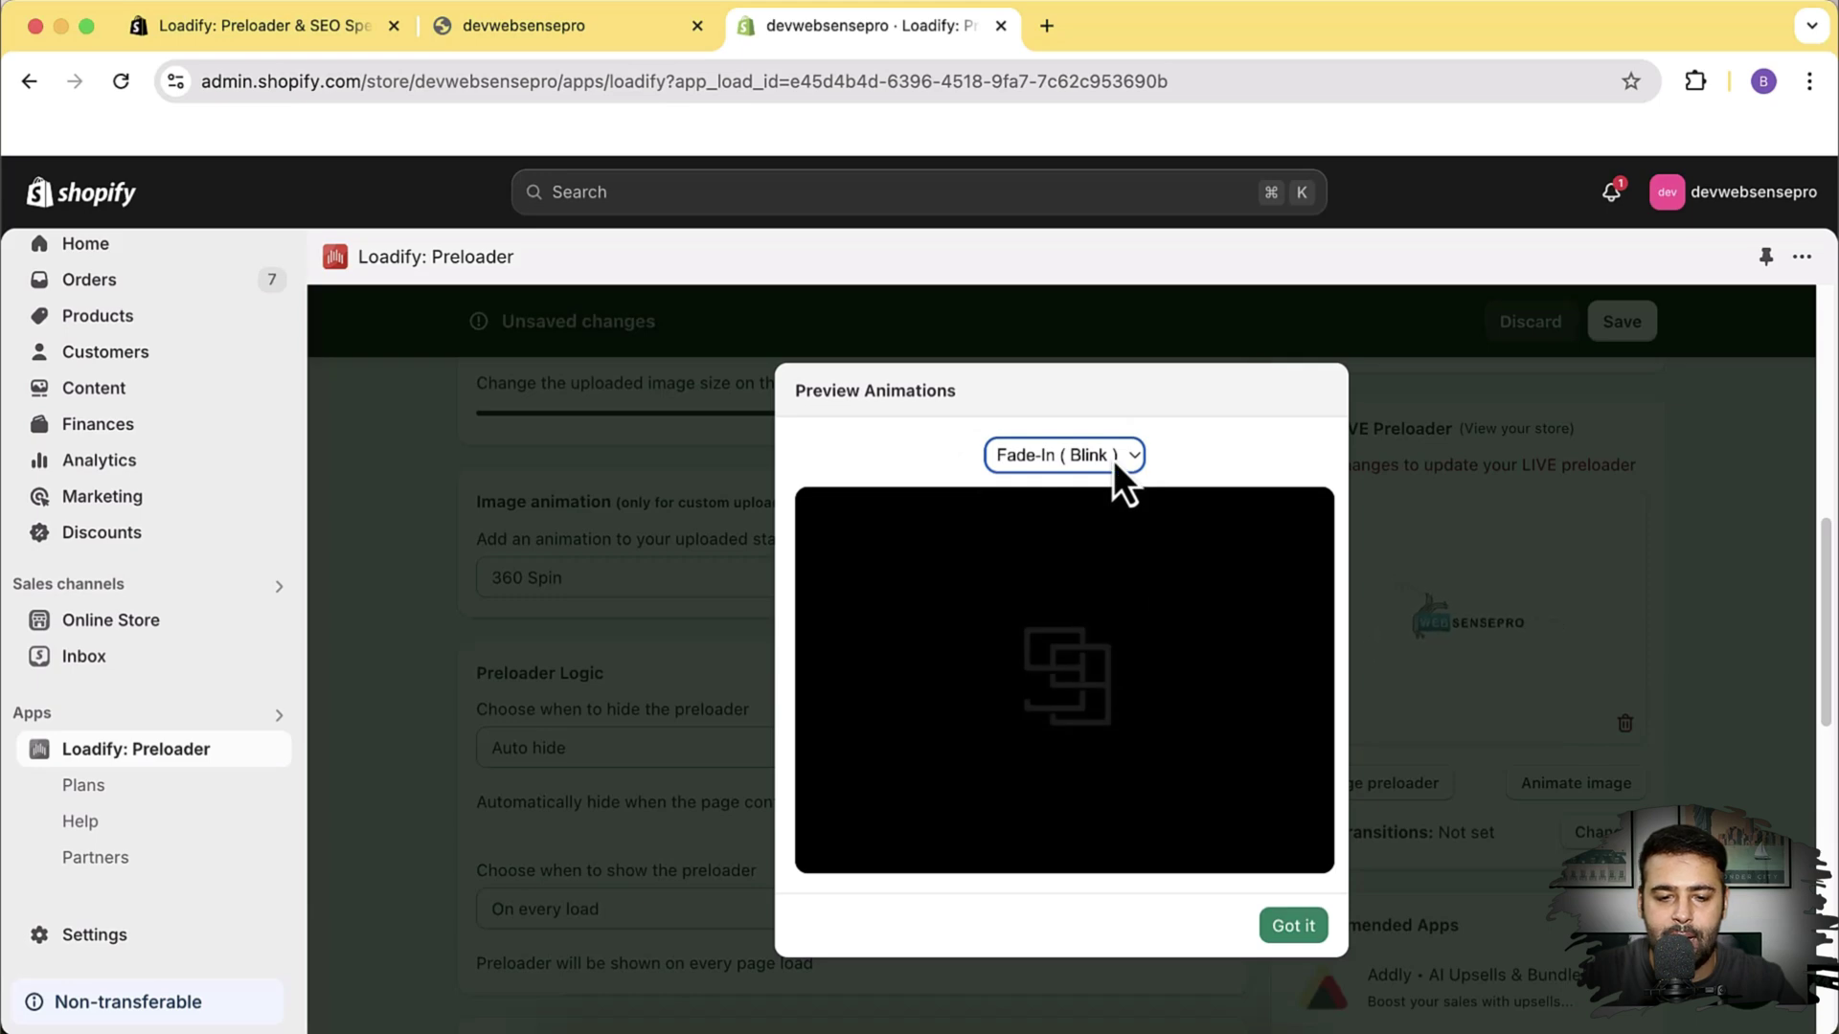
left_click(1113, 459)
left_click(1170, 625)
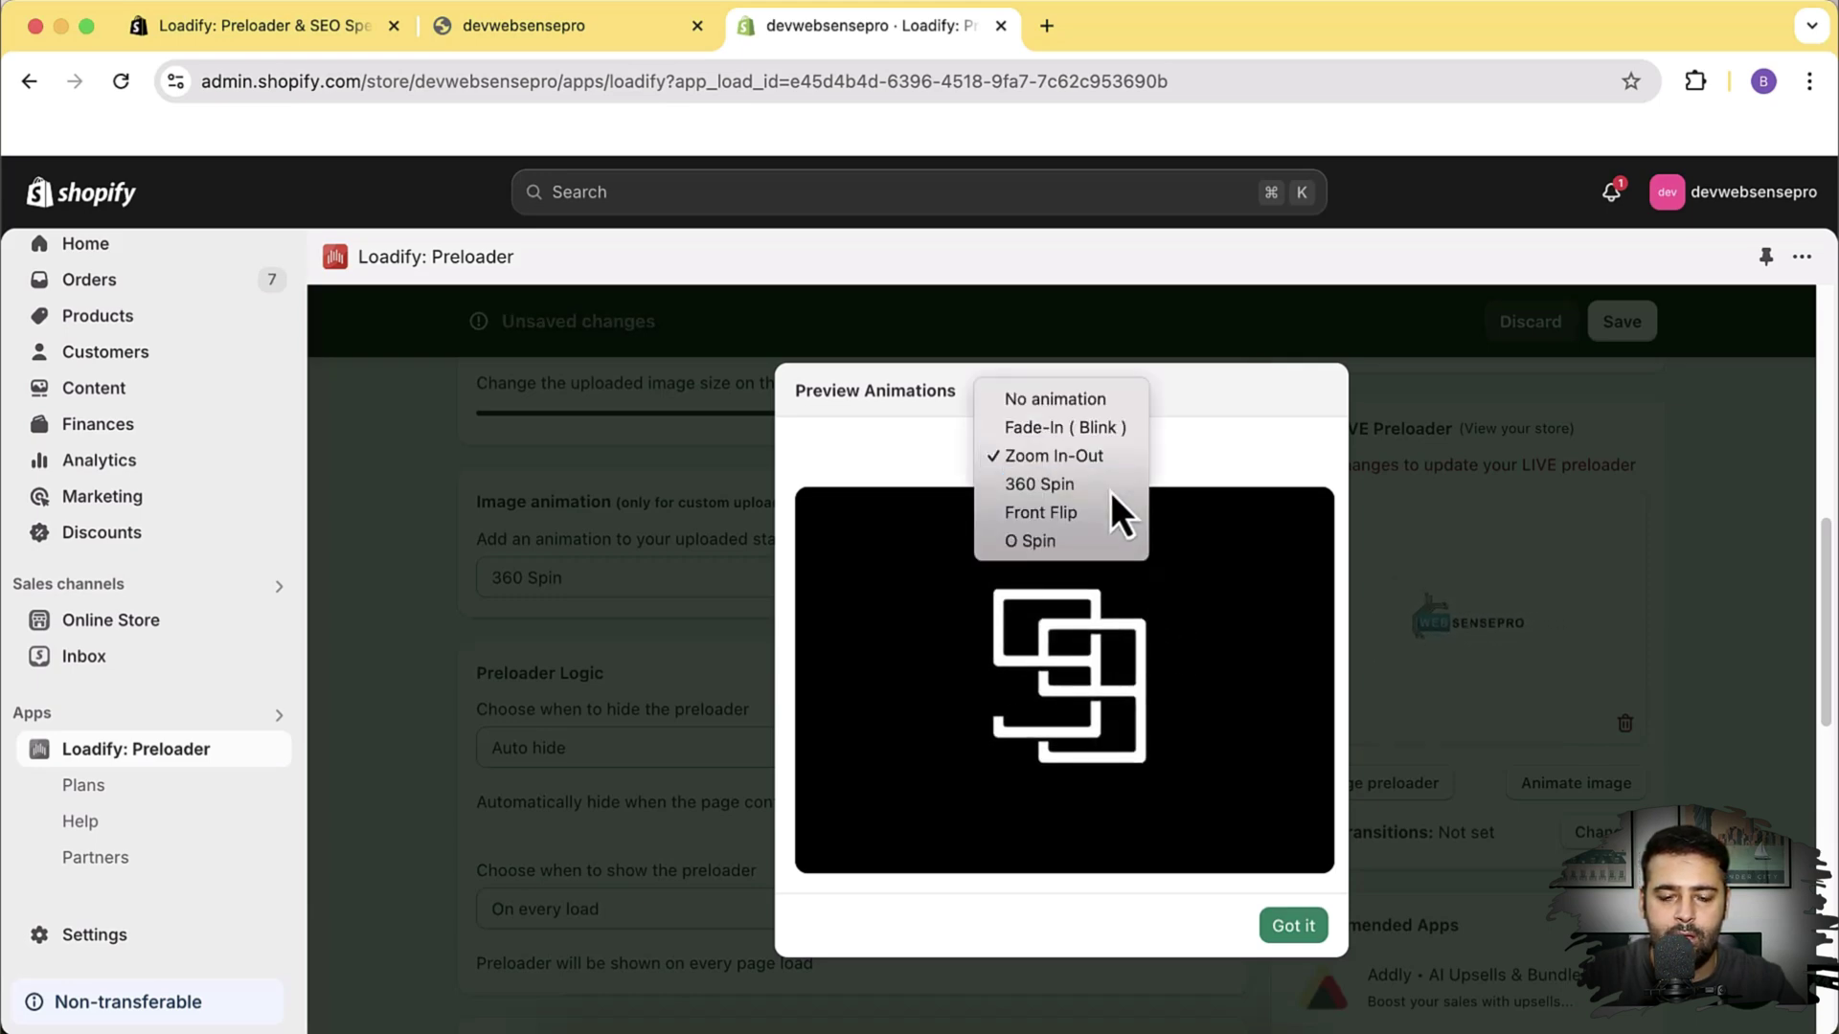
left_click(1111, 487)
left_click(1113, 458)
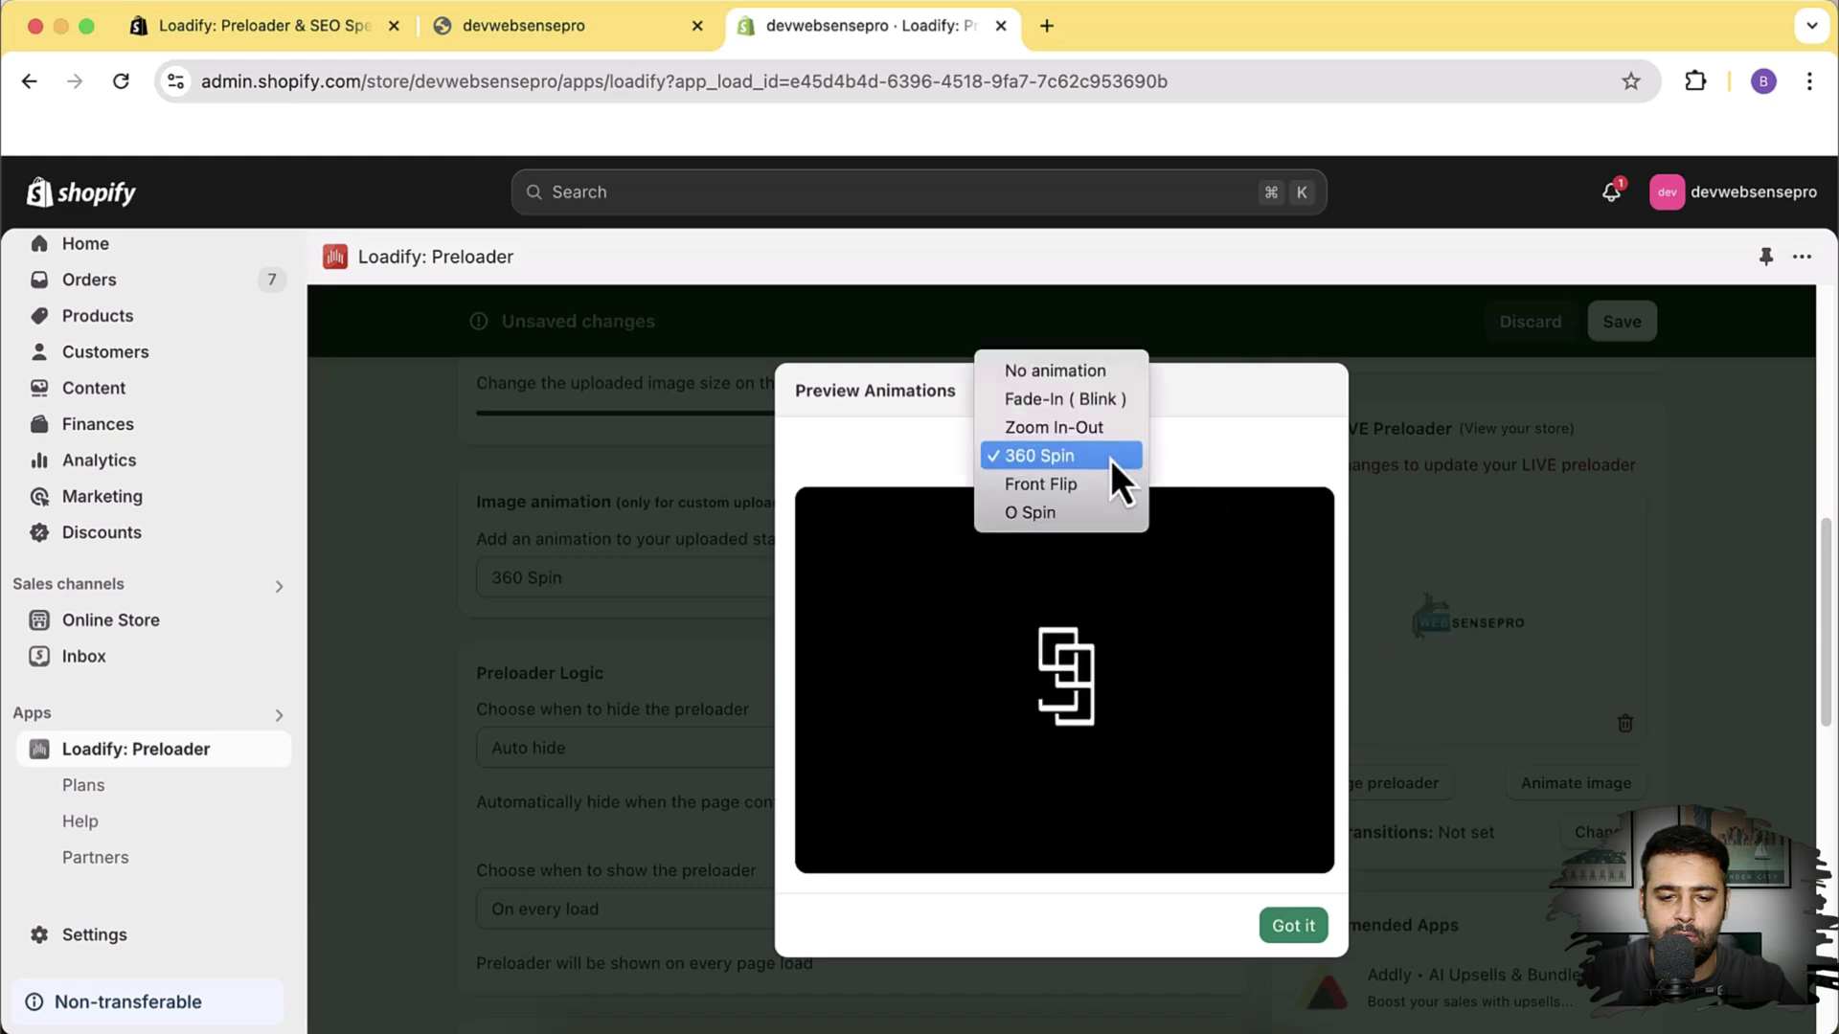
left_click(1108, 483)
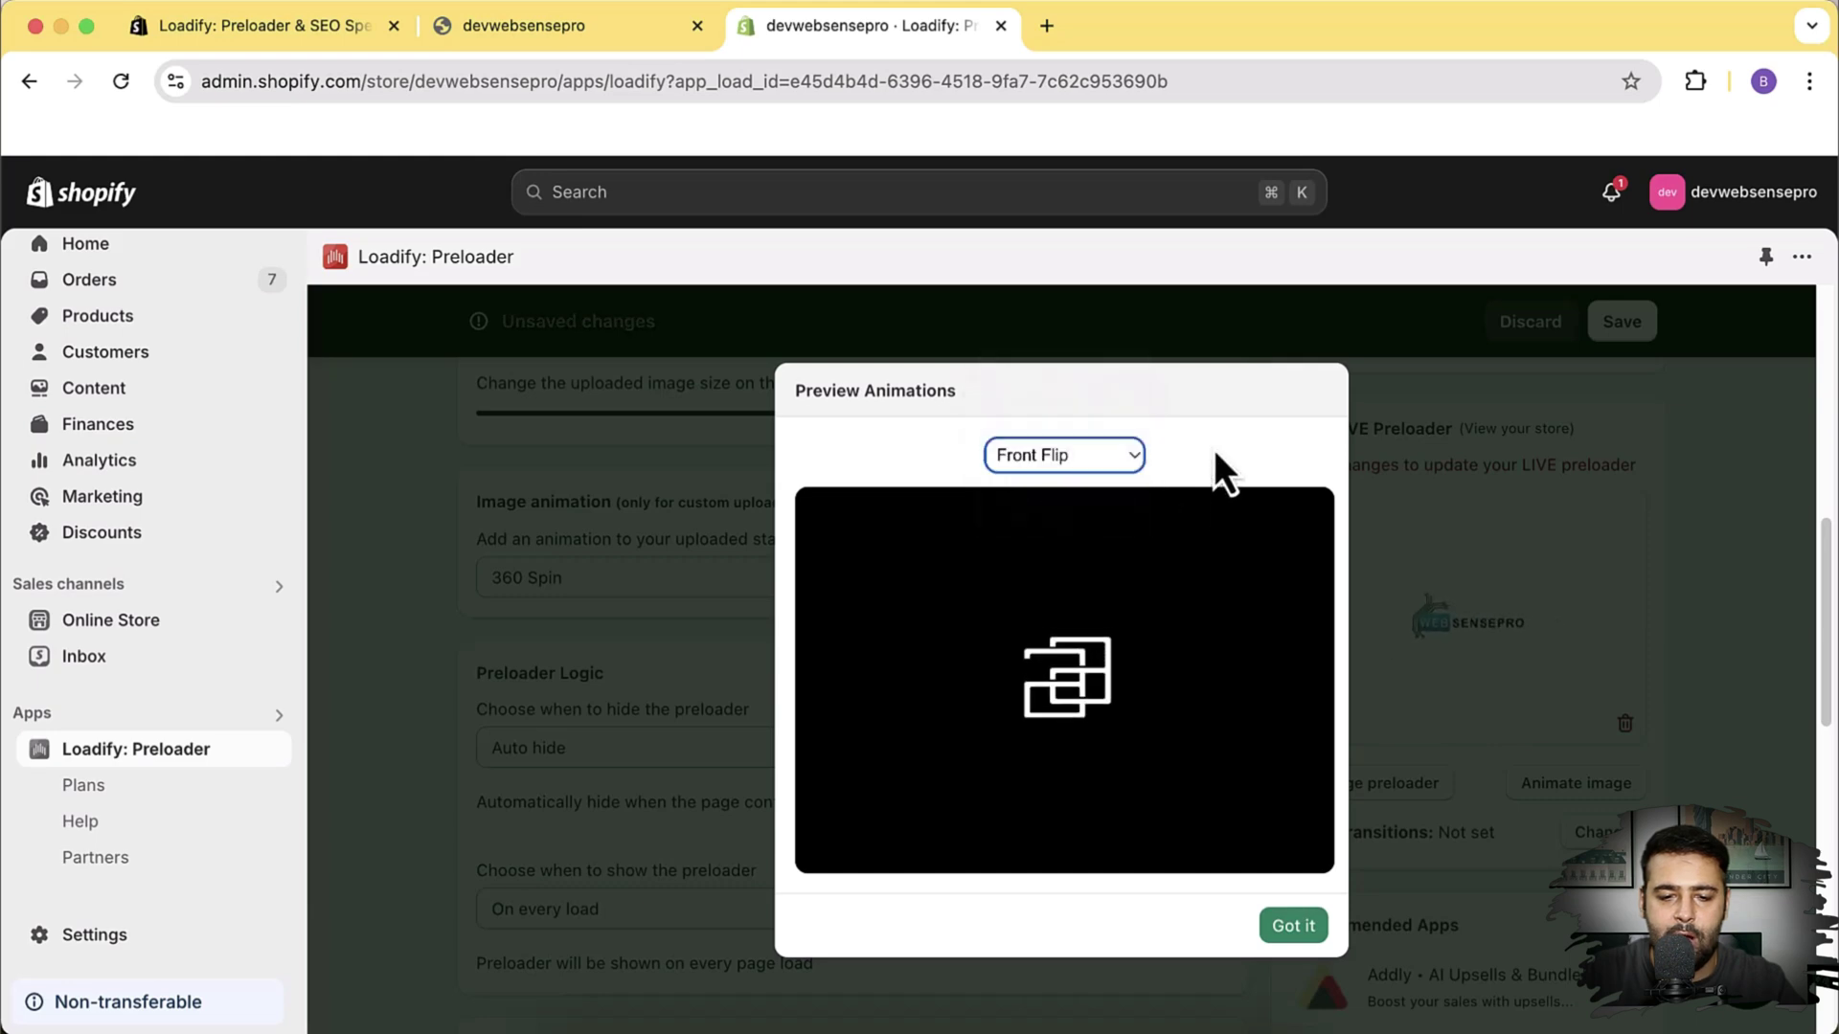
left_click(1096, 463)
left_click(1097, 490)
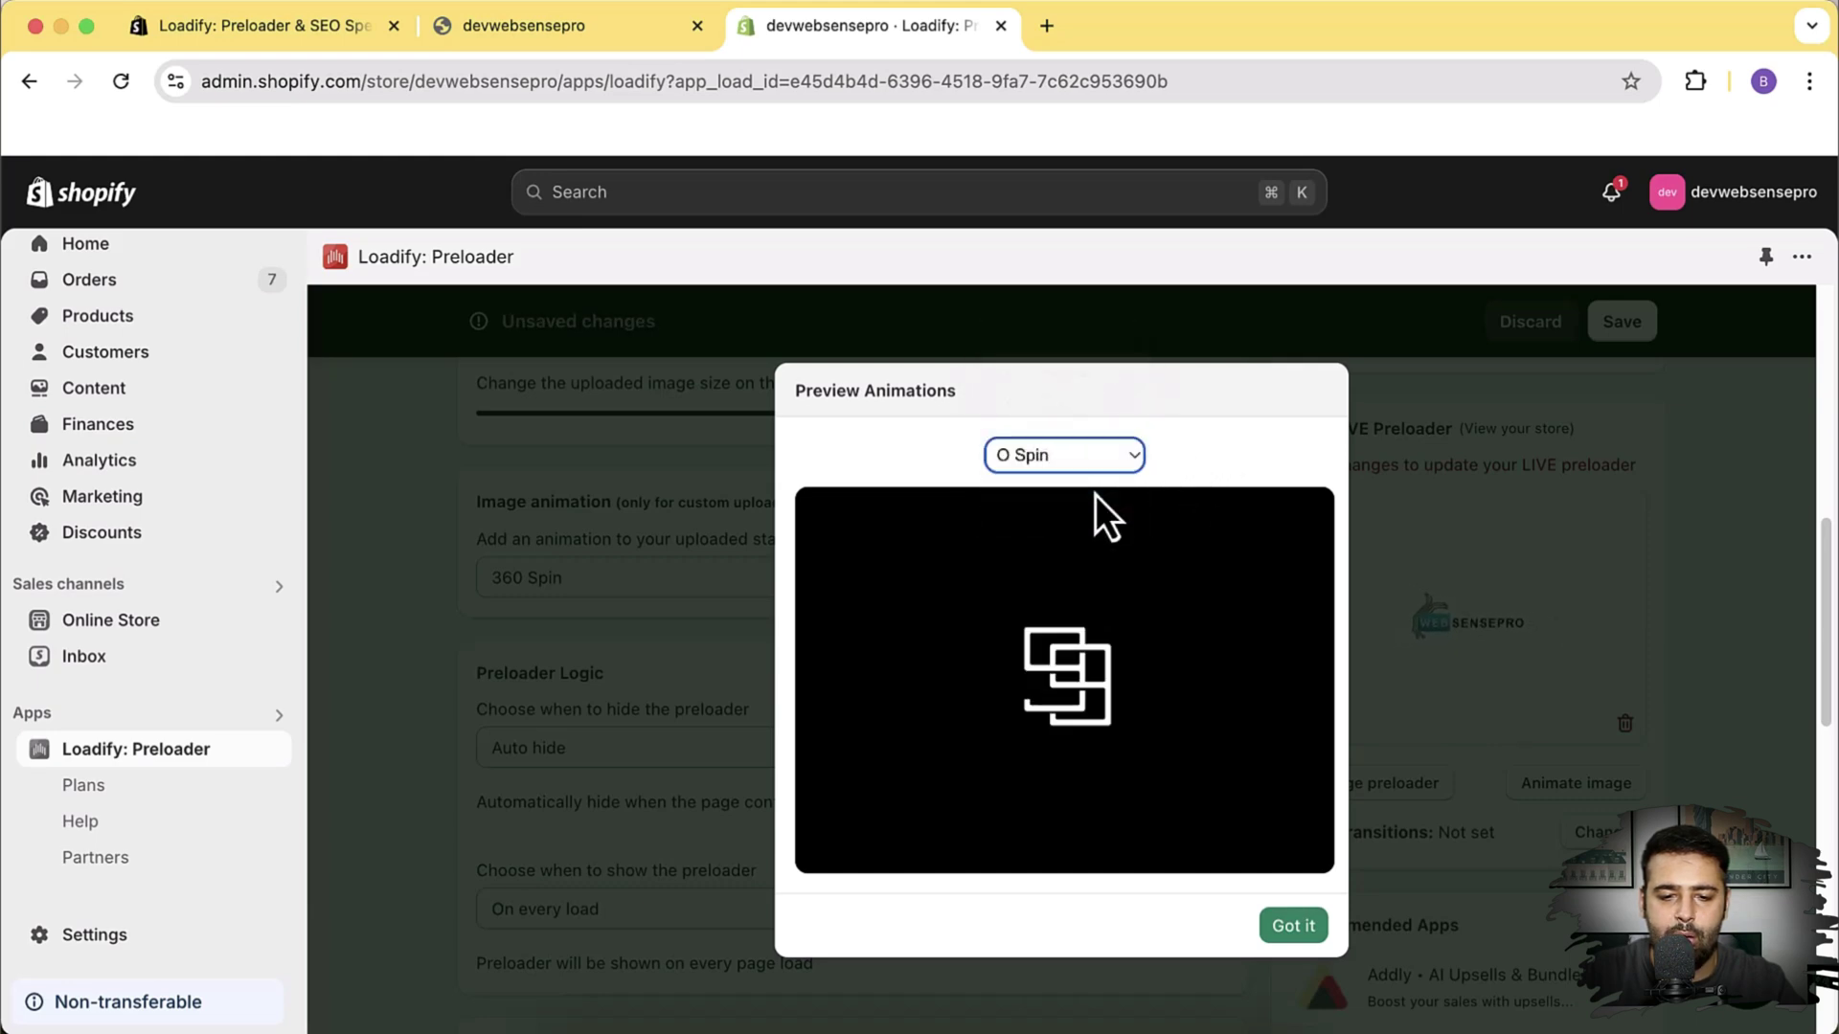
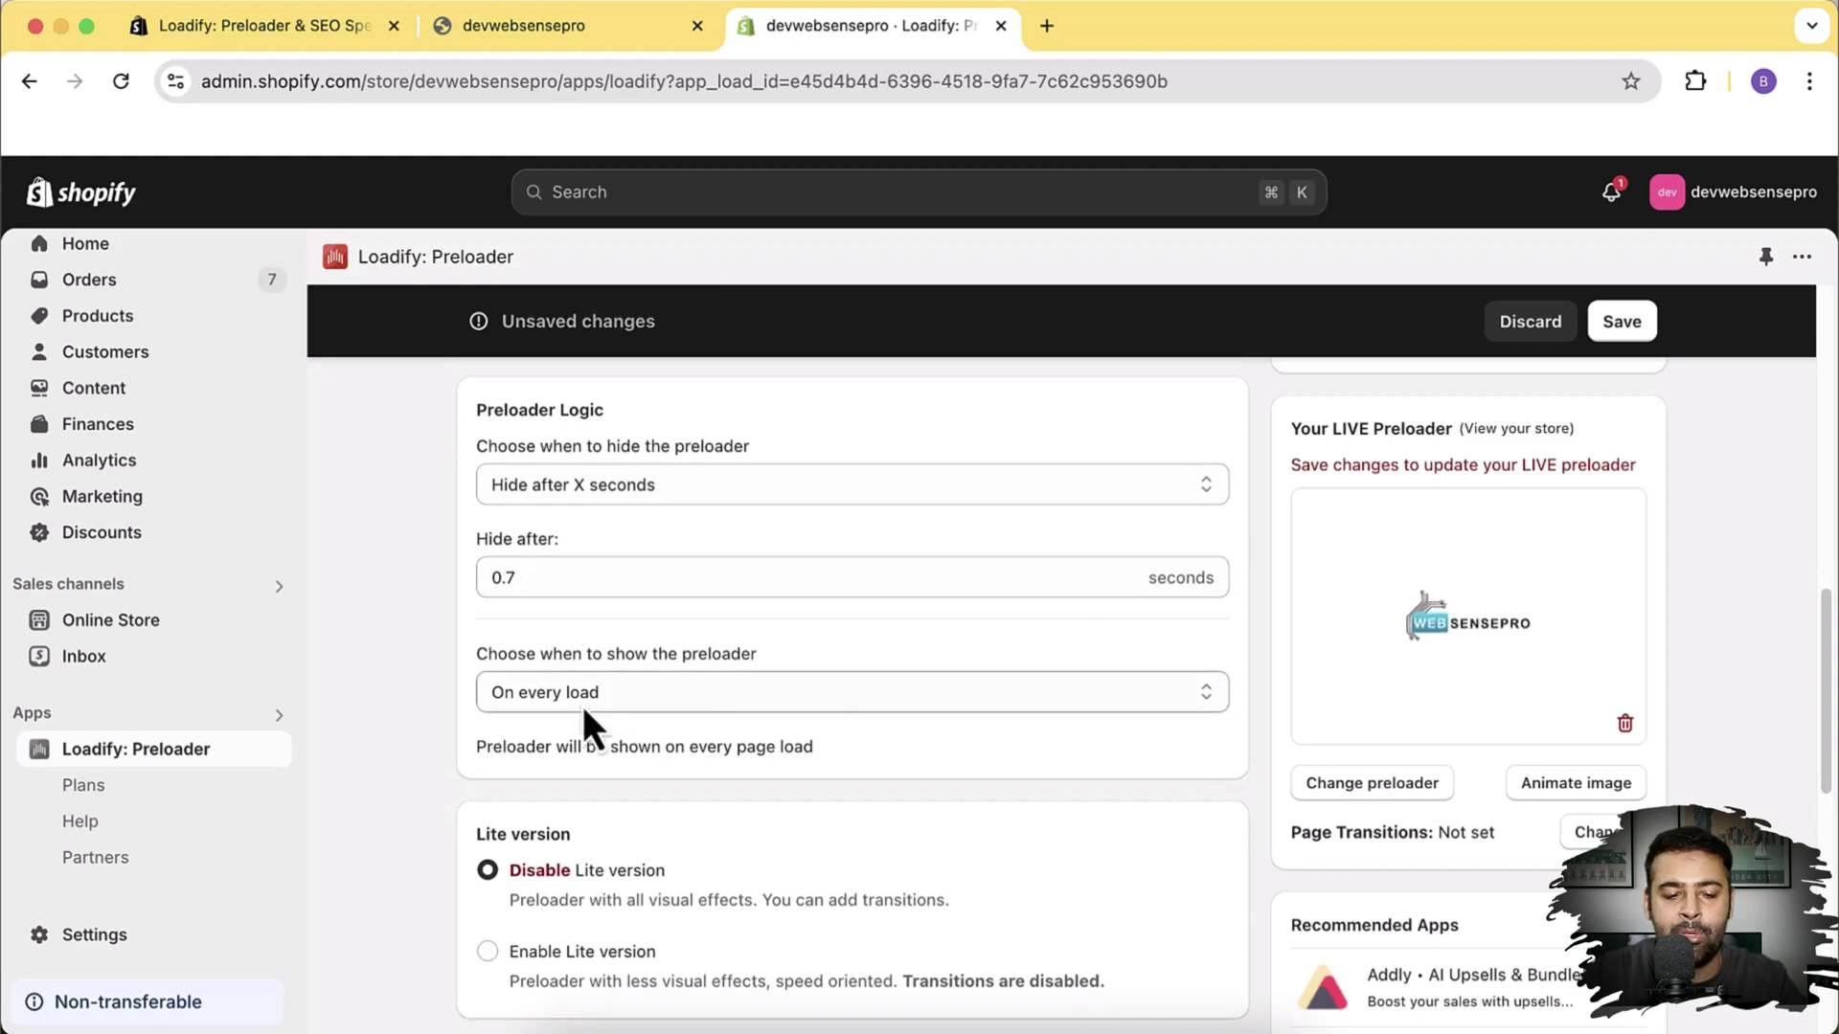
- Review the options for when to show the preloader, leaving the choice at "On every load"
left_click_drag(489, 656, 762, 643)
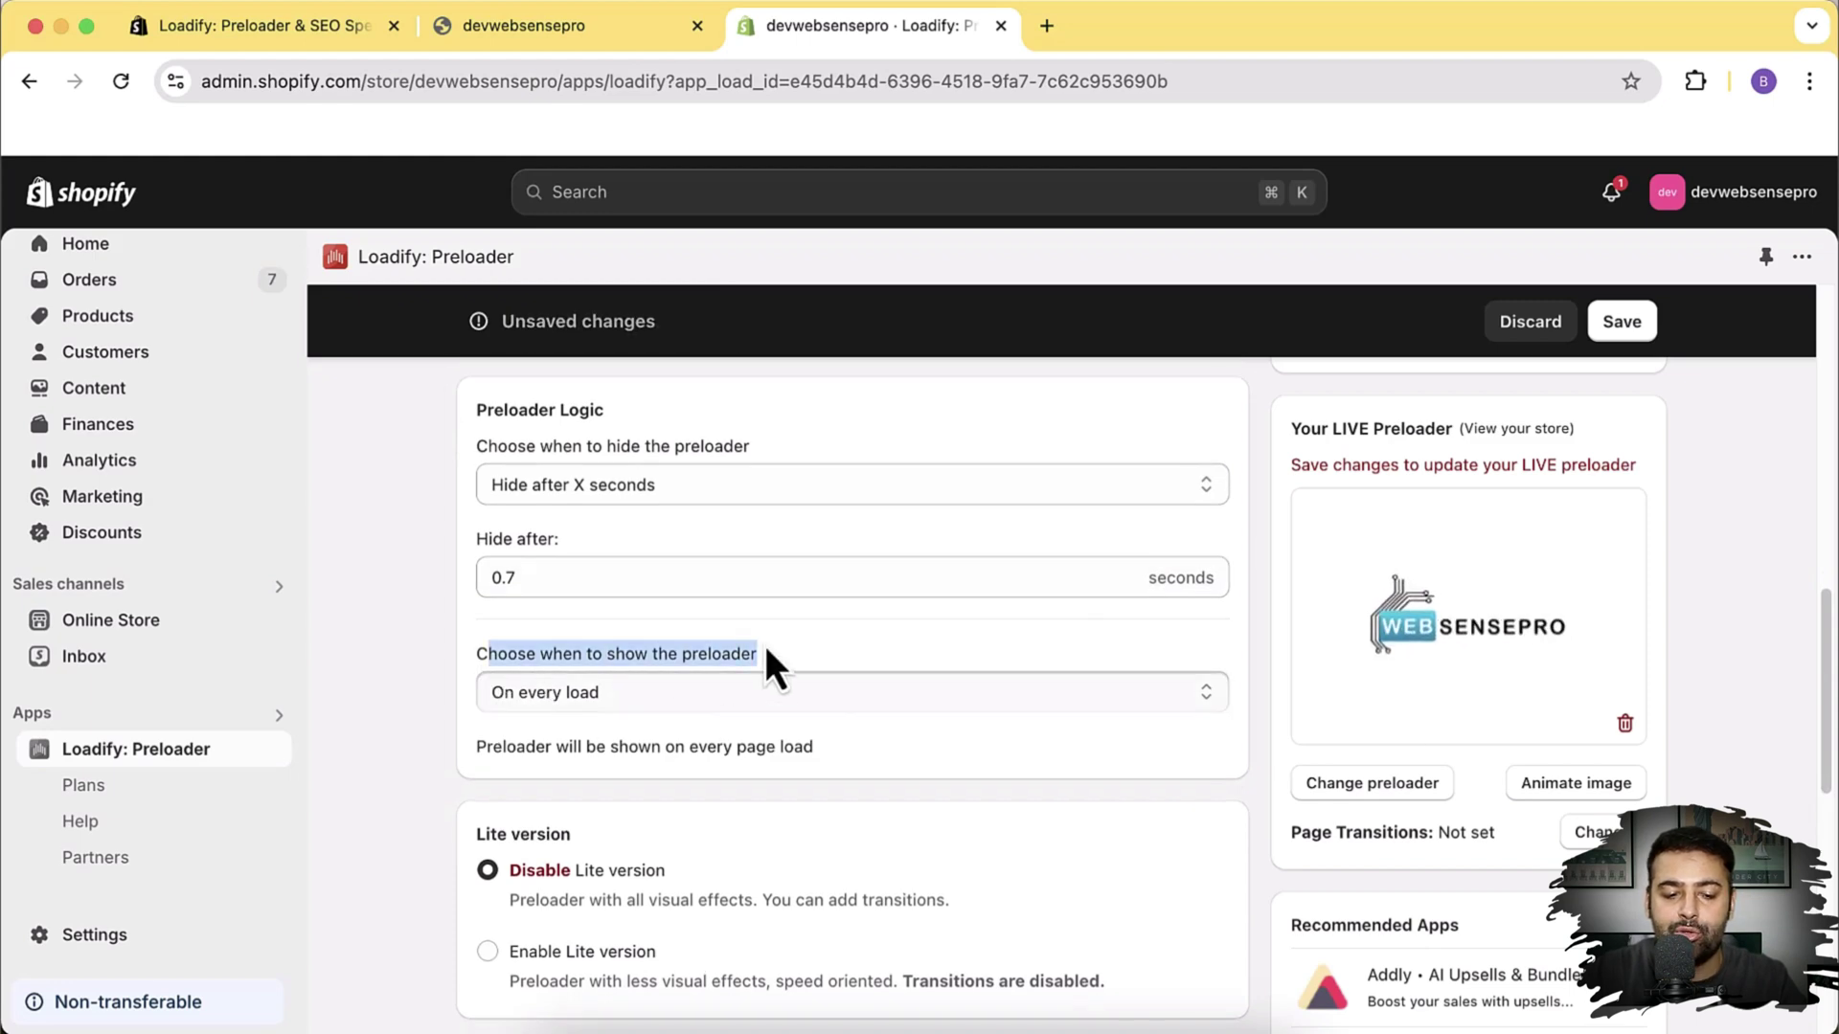
left_click(677, 711)
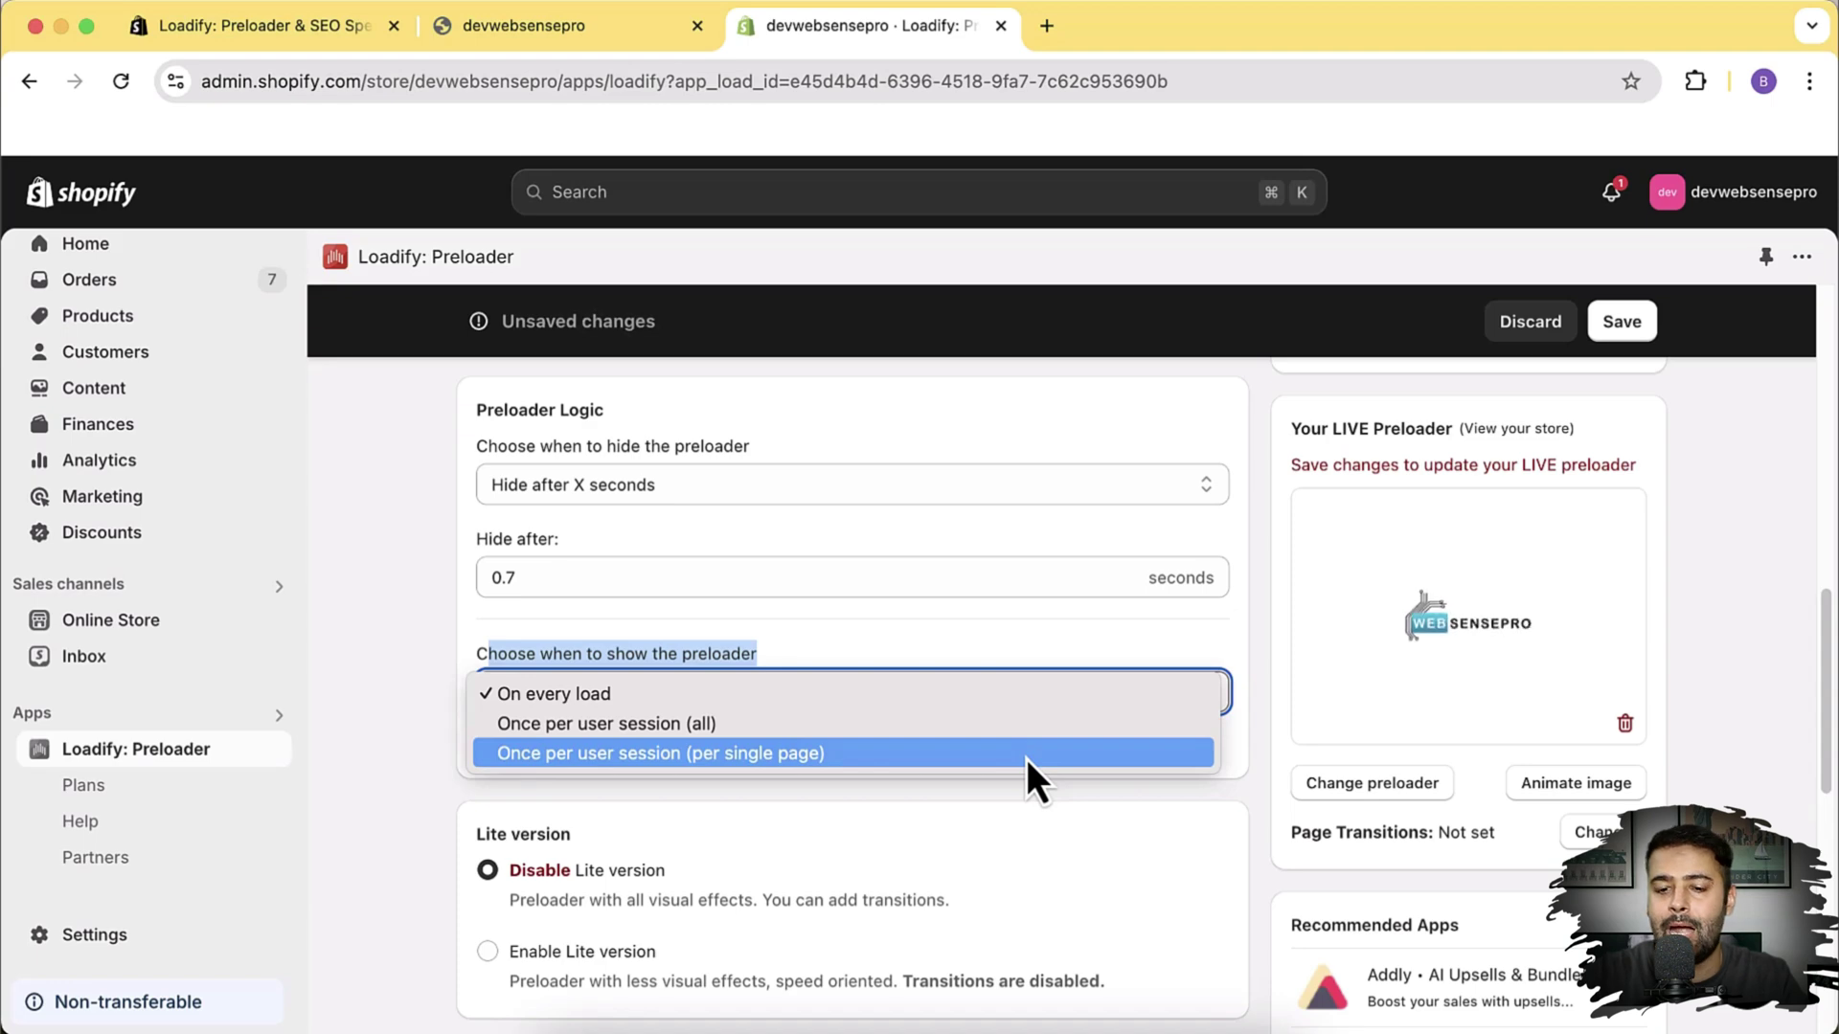
left_click(1251, 626)
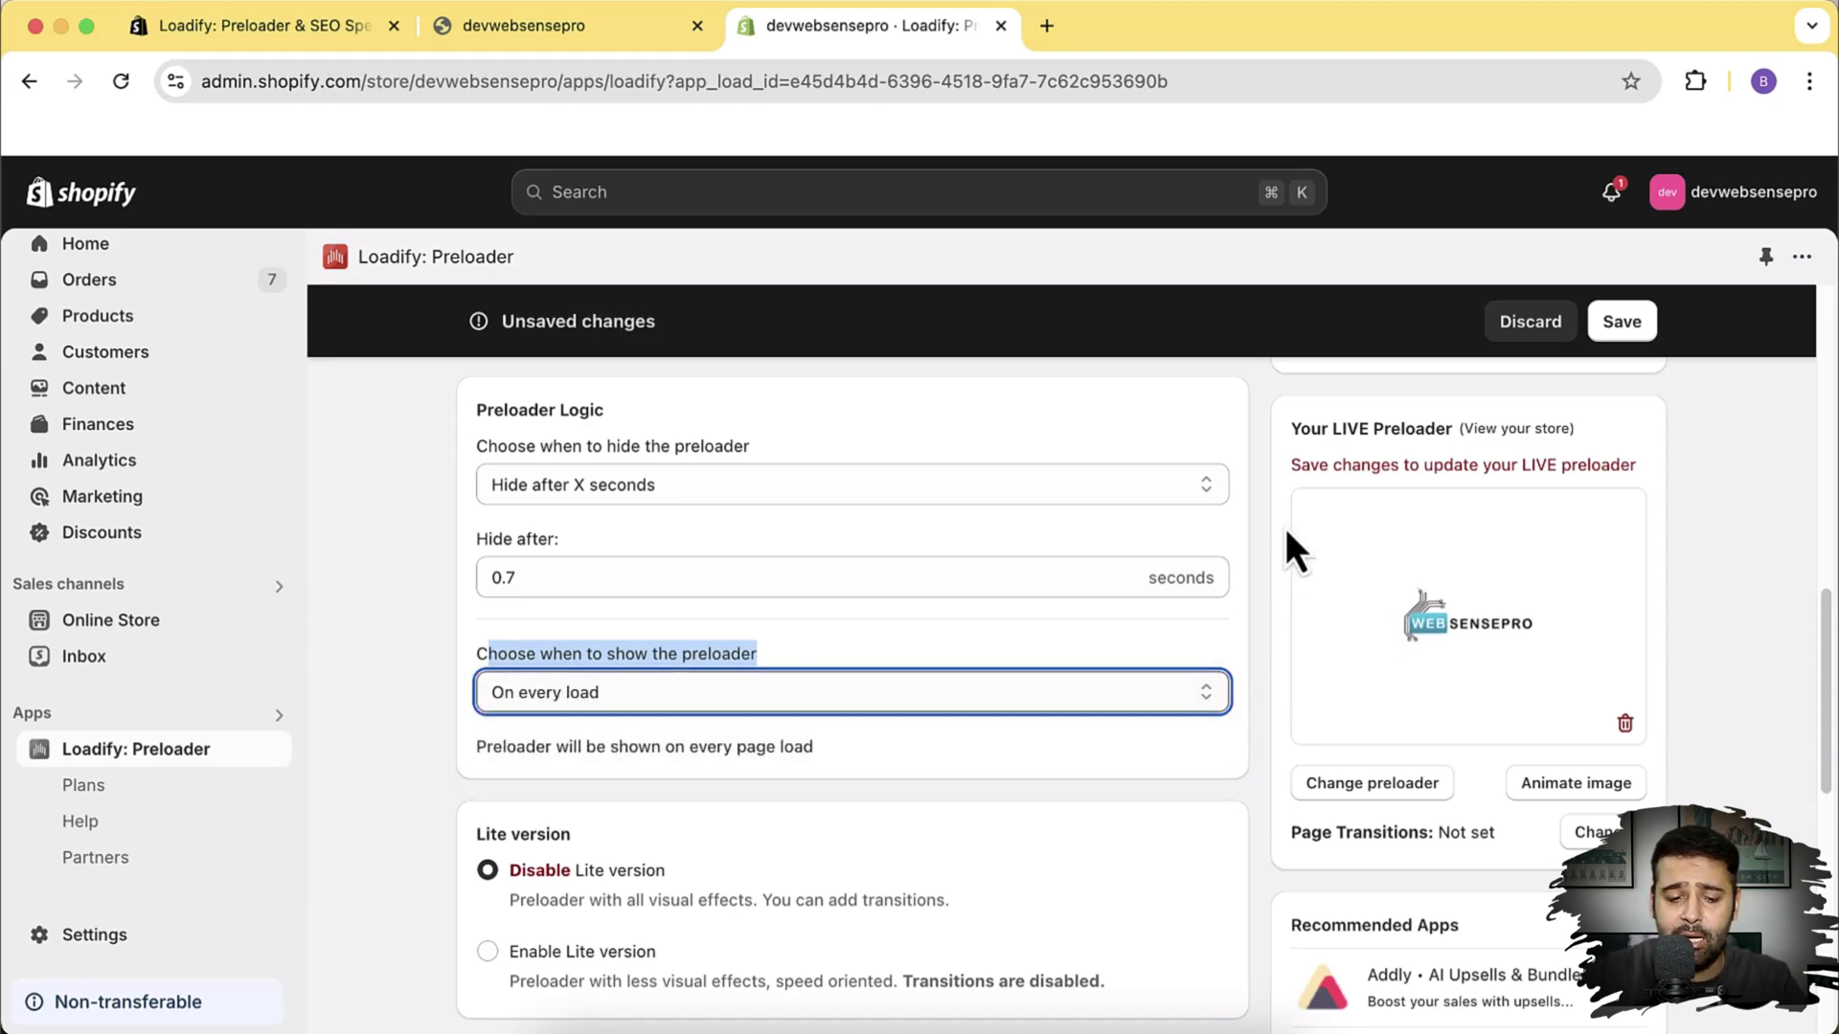
- Enable the Lite version to check its effect on the page transition settings, and disable it again
scroll(1283, 525, "down", 2)
scroll(1295, 545, "down", 3)
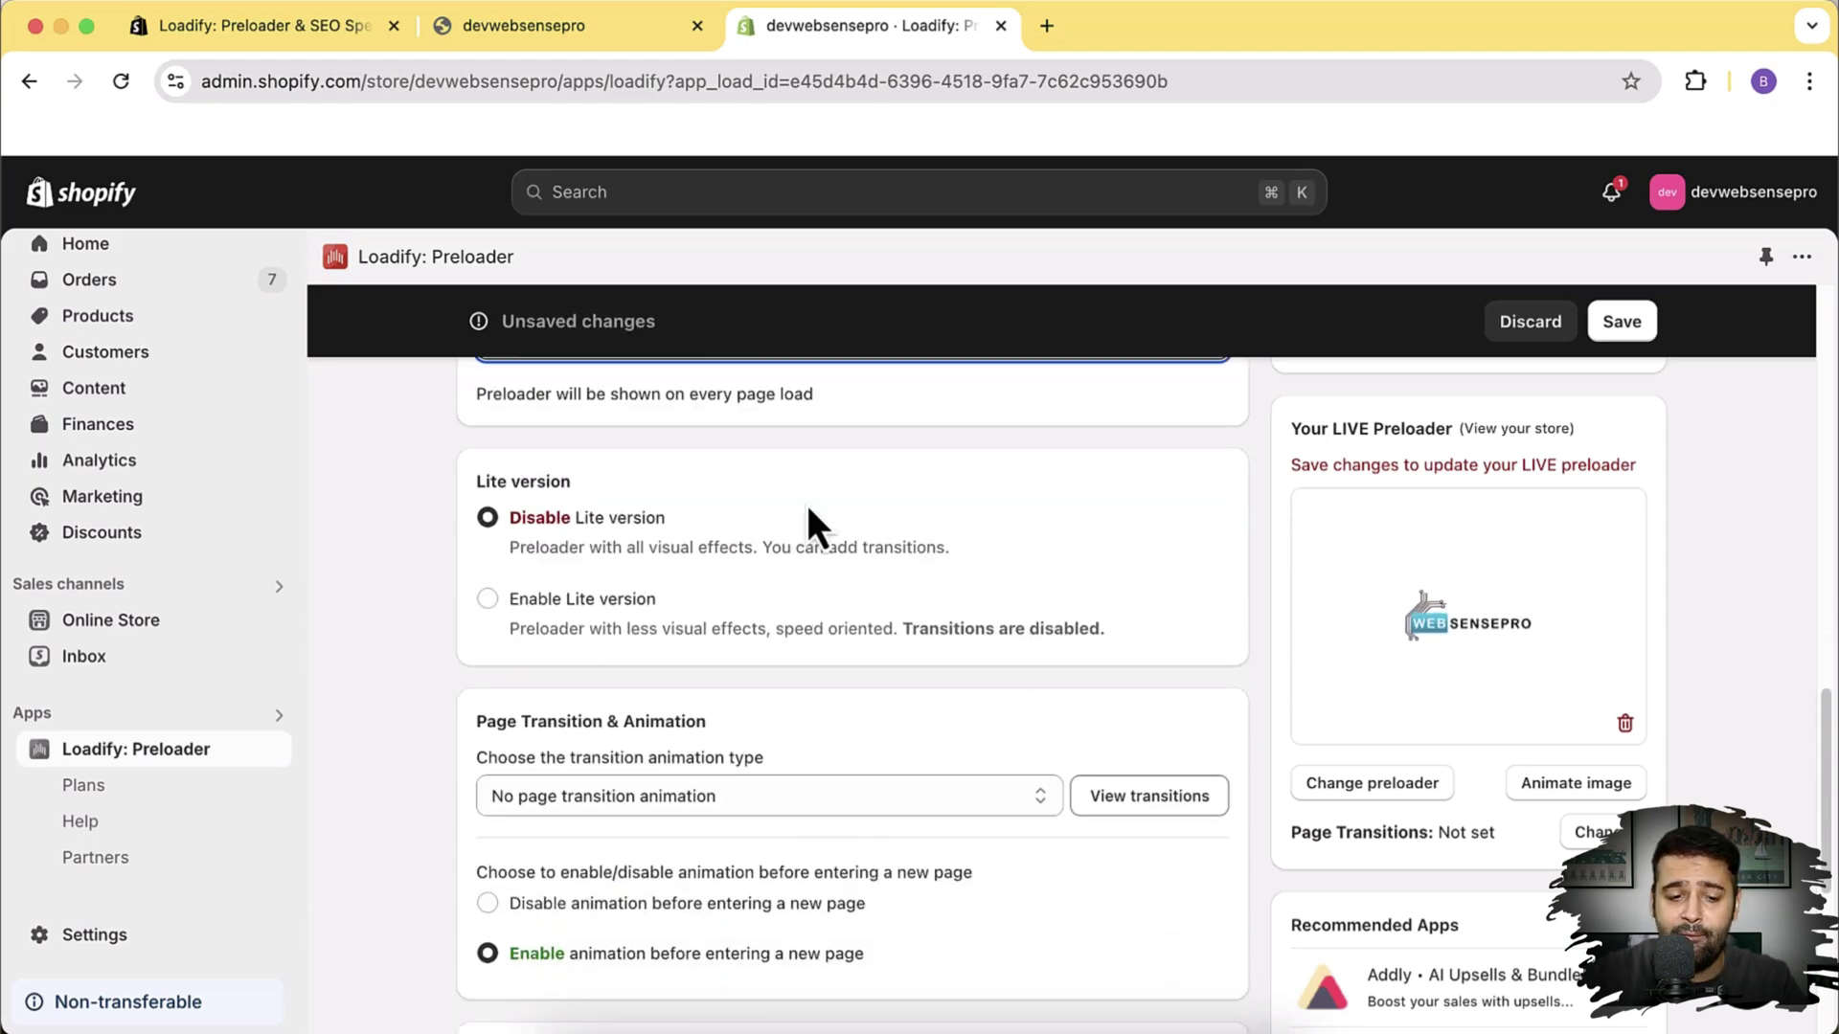
left_click(559, 622)
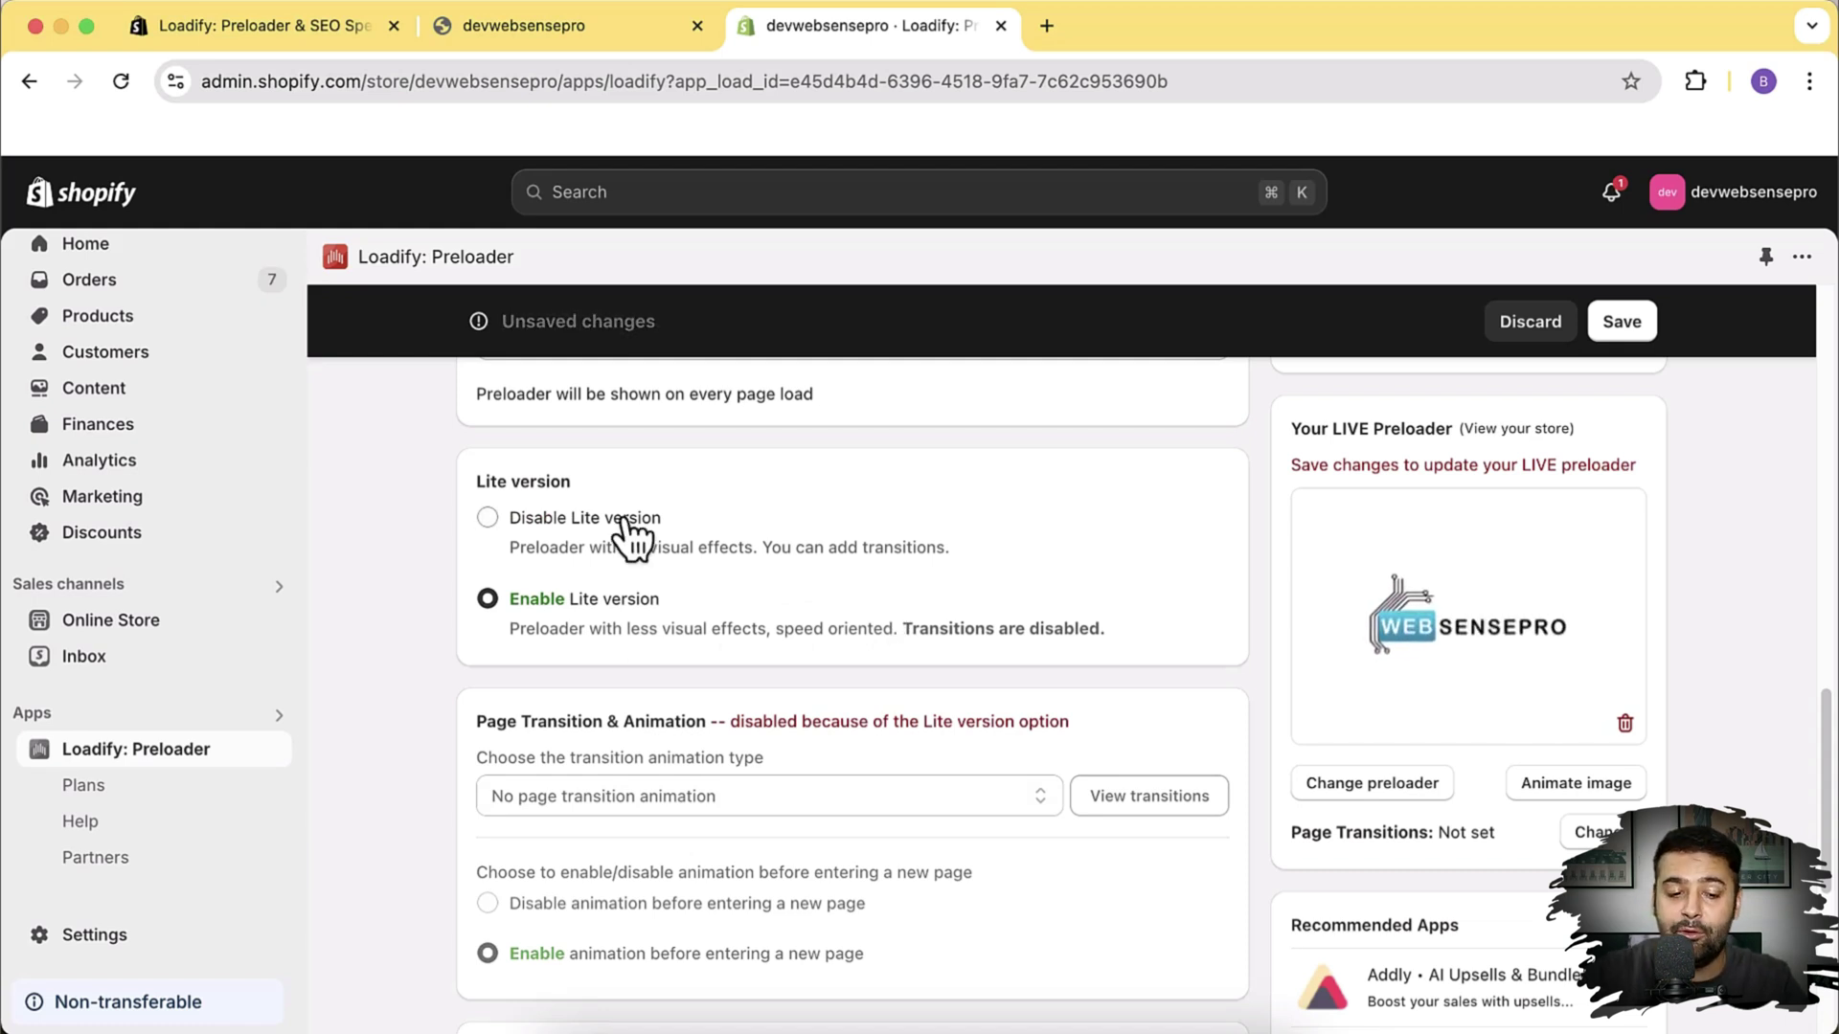
scroll(1218, 490, "down", 3)
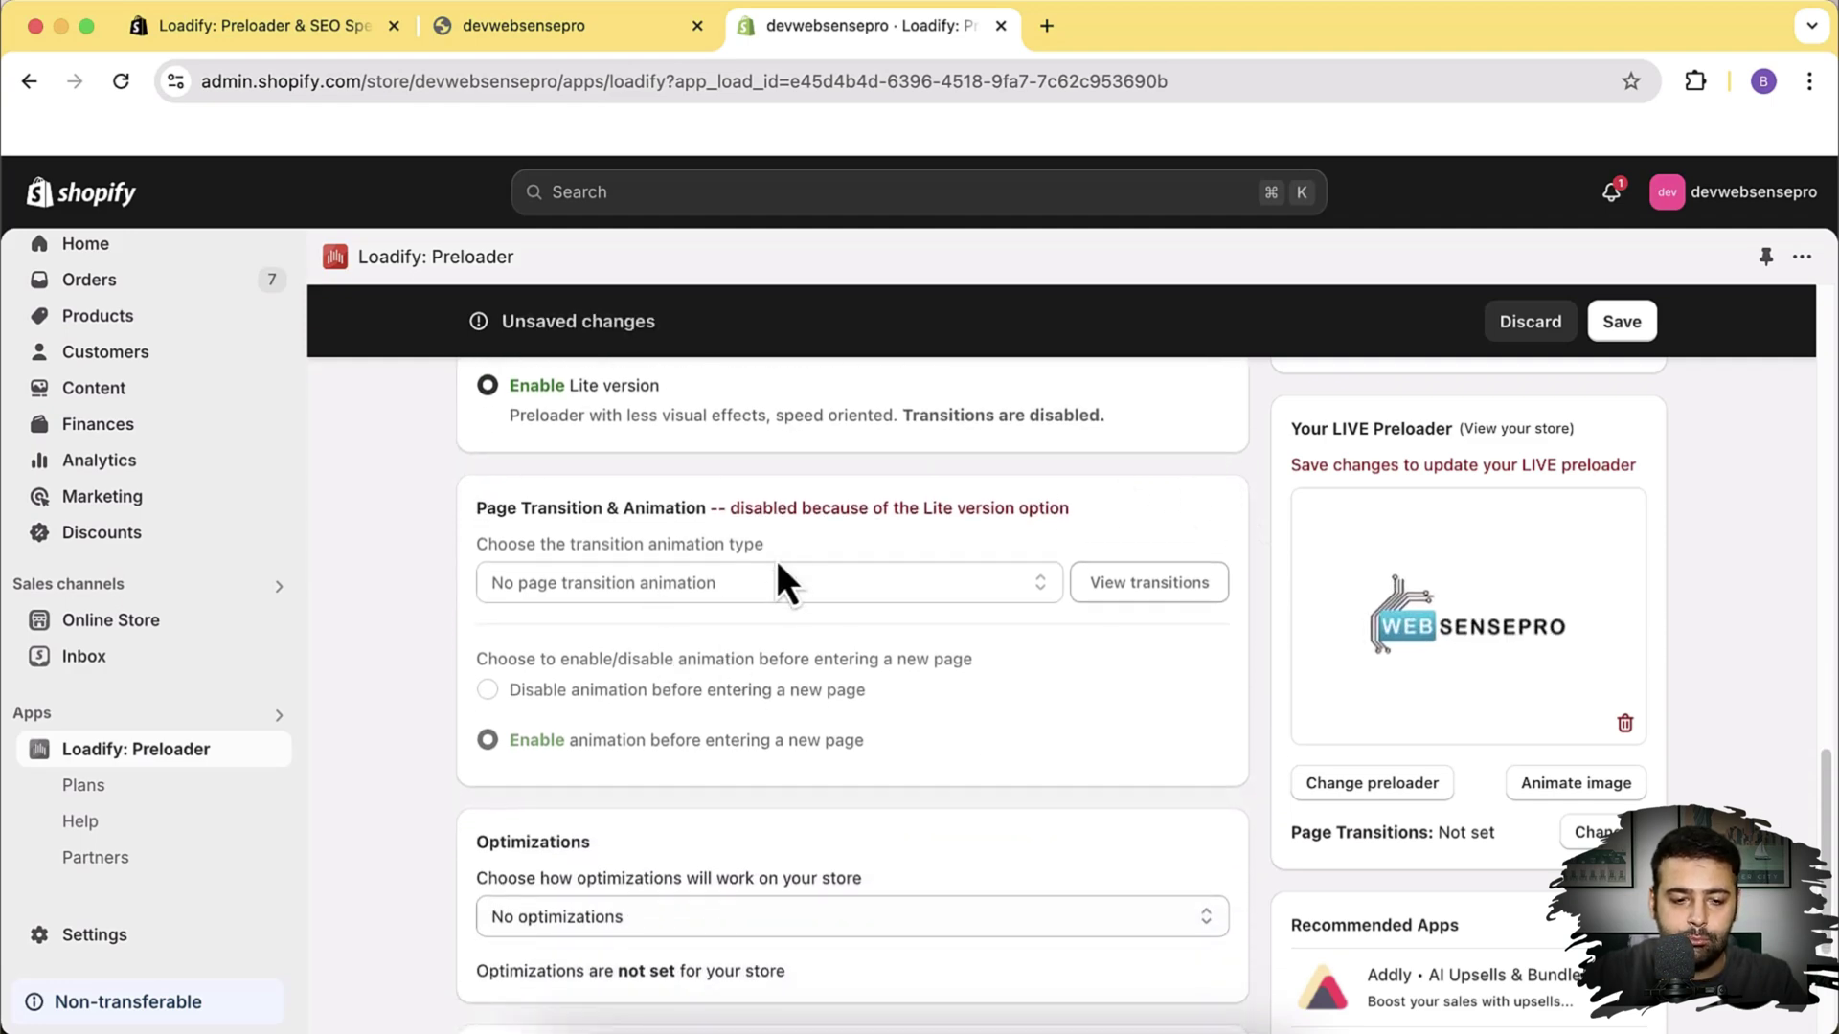
scroll(640, 551, "up", 3)
left_click(489, 527)
- Look over the page transition animation types and set the transition to "Normal Slide"
scroll(1246, 526, "down", 3)
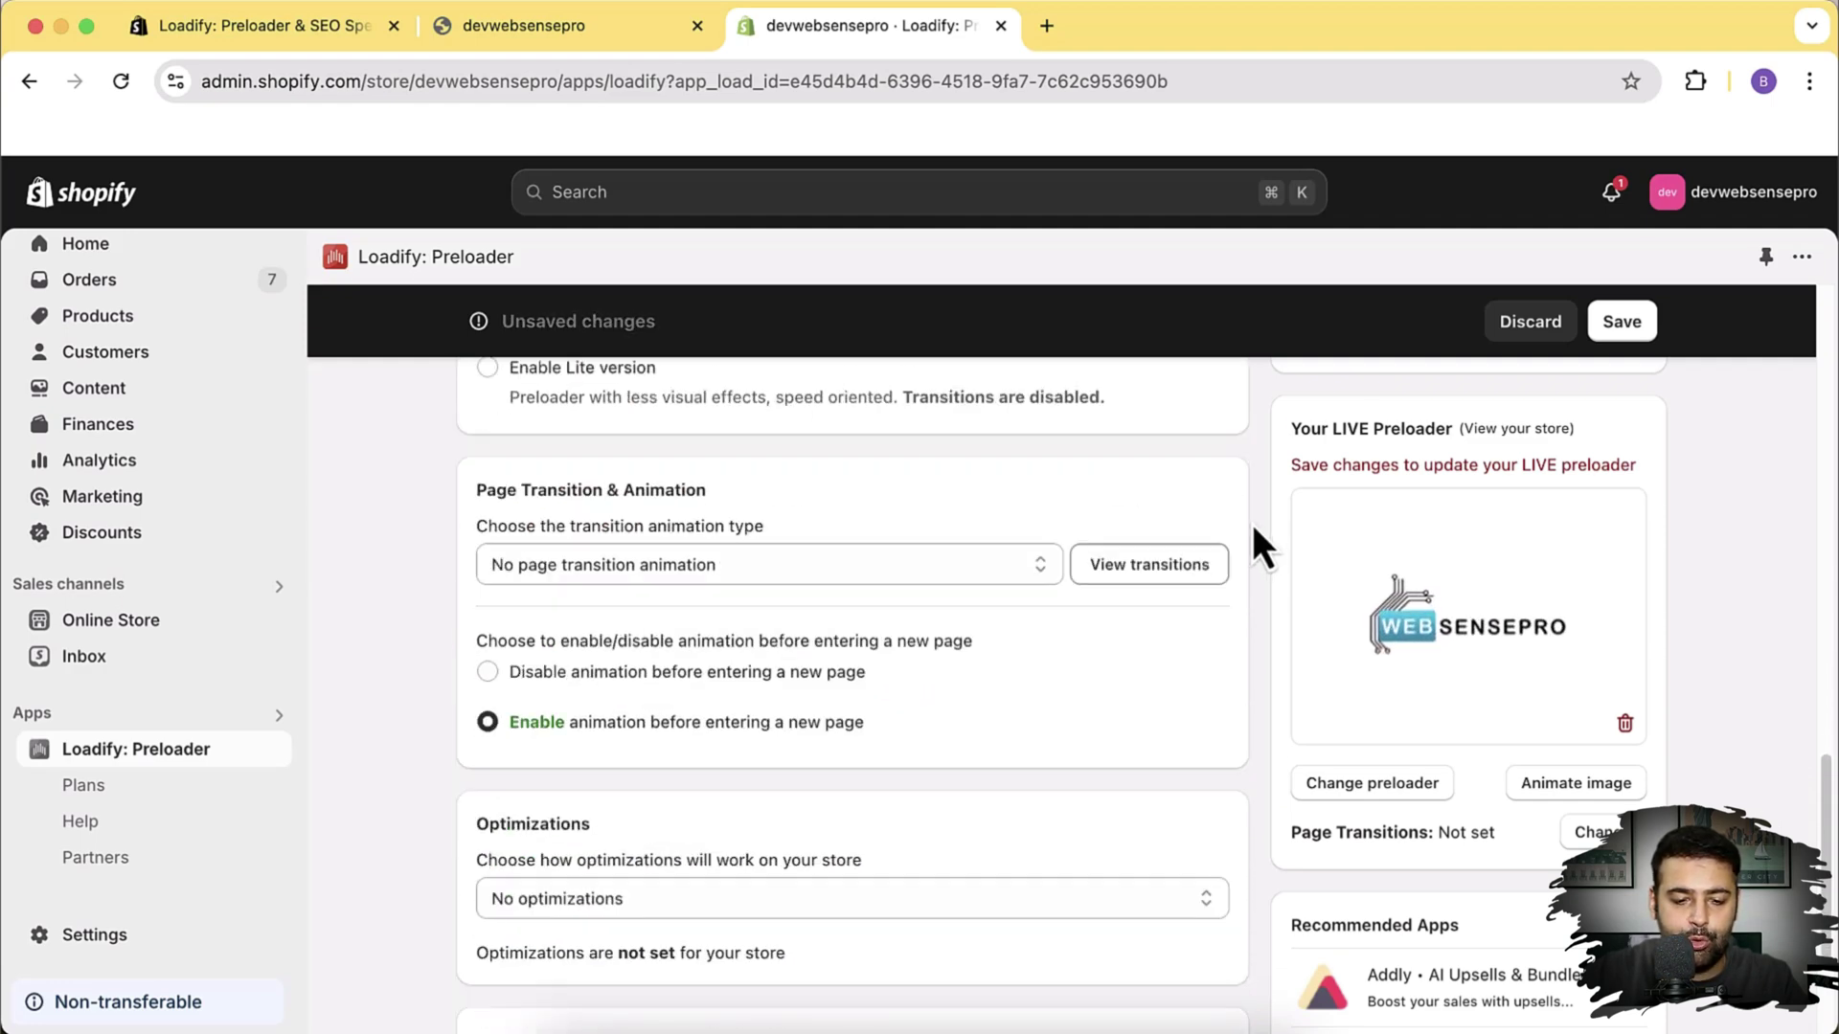
left_click(697, 529)
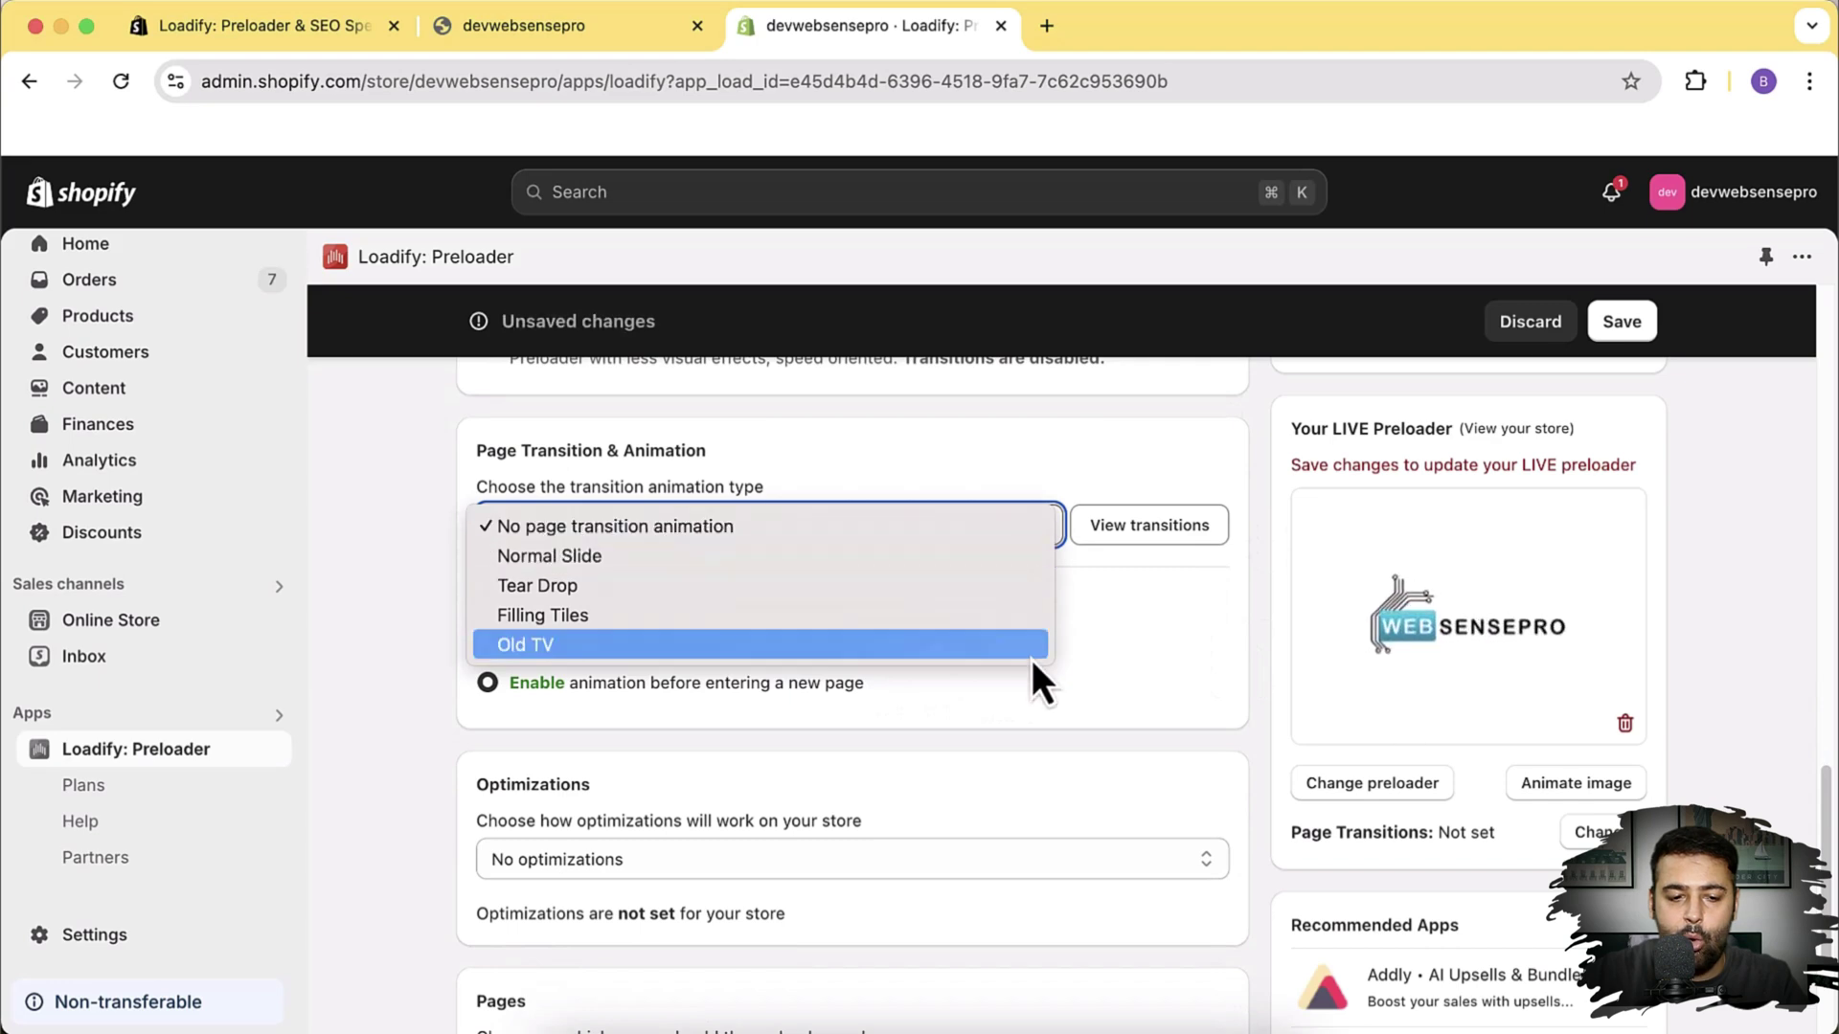
left_click(1140, 643)
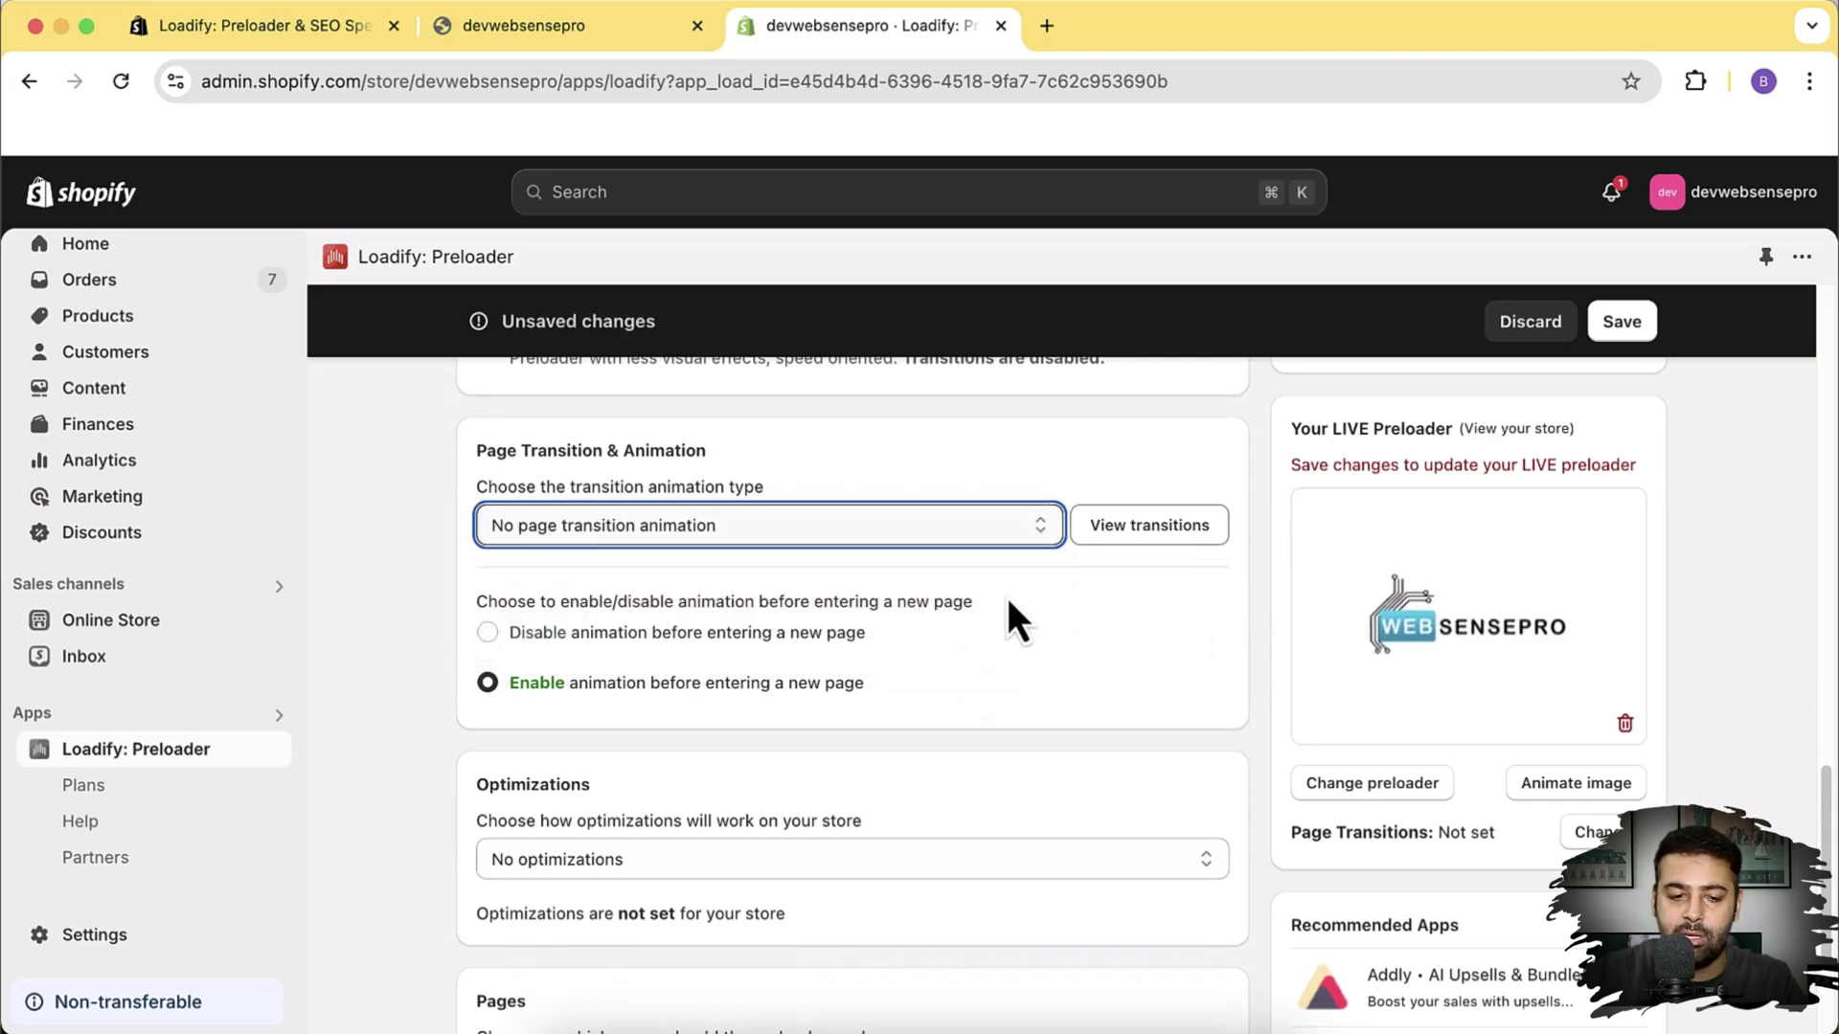
left_click(996, 535)
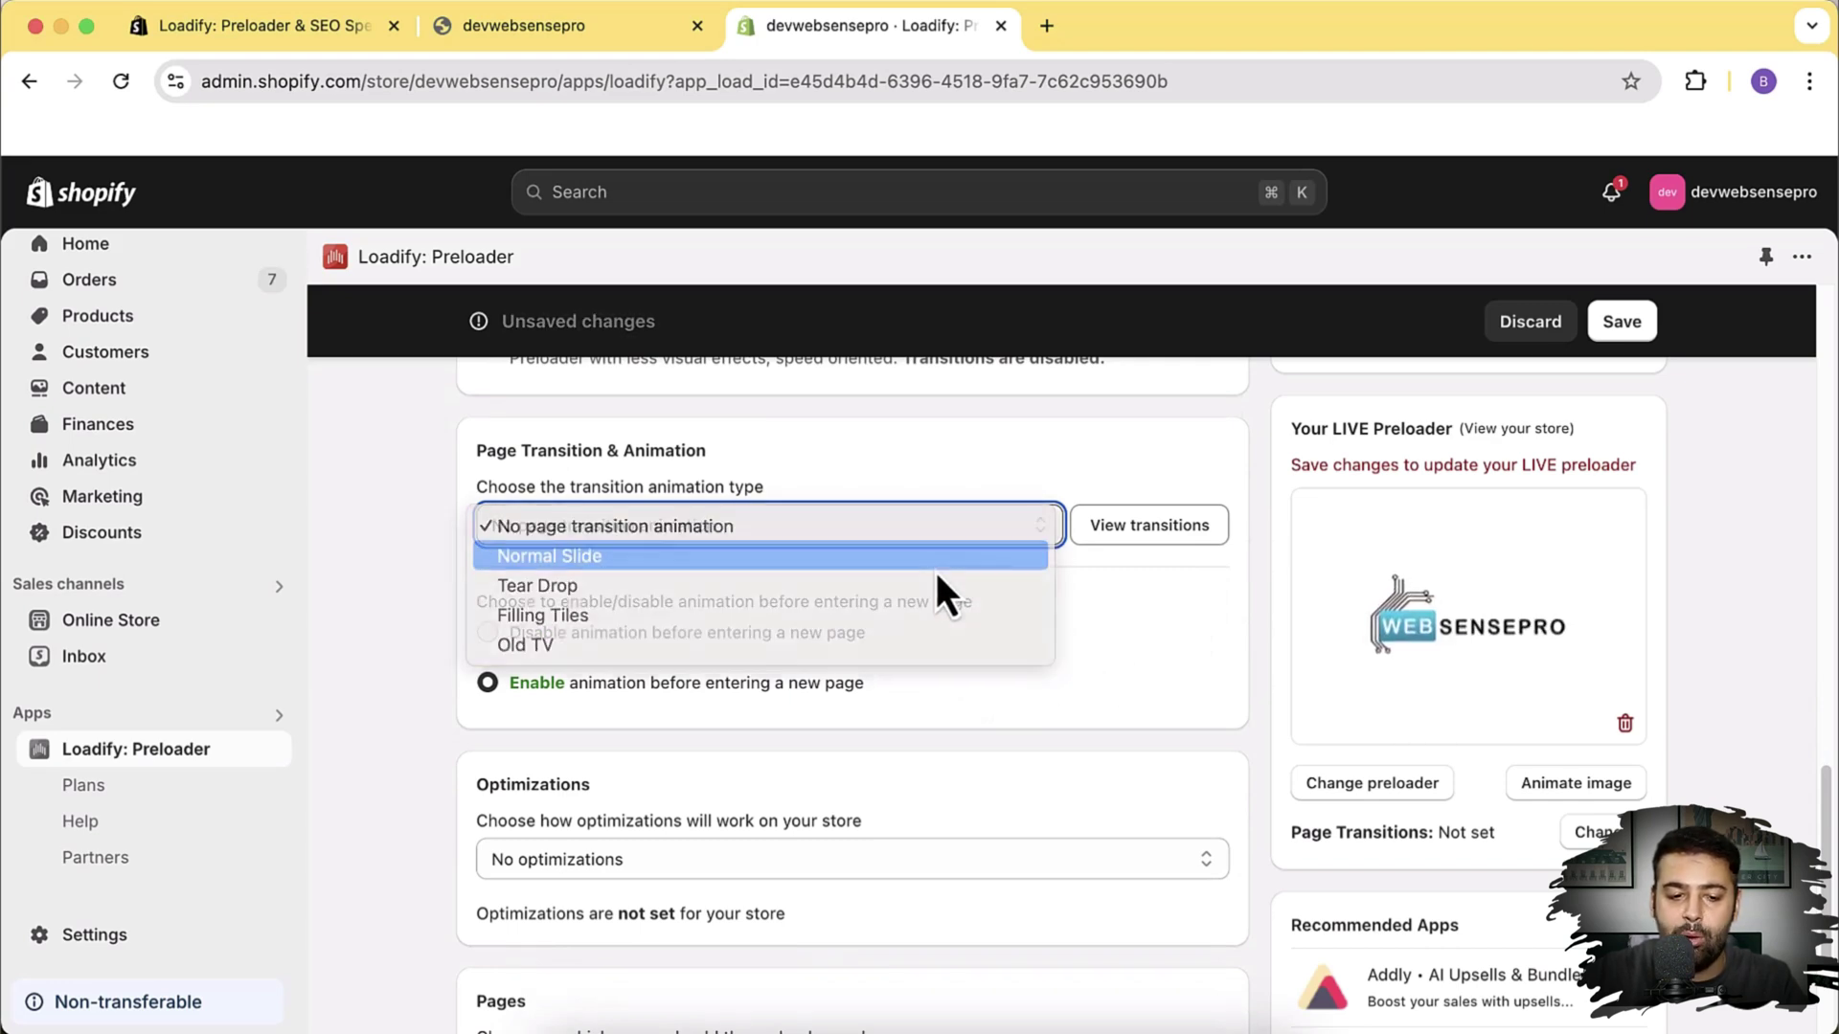
left_click(936, 568)
- Preview the Normal slide, Tear Drop, Filling Tears and Old TV page transitions in turn, and close the preview
left_click(1153, 533)
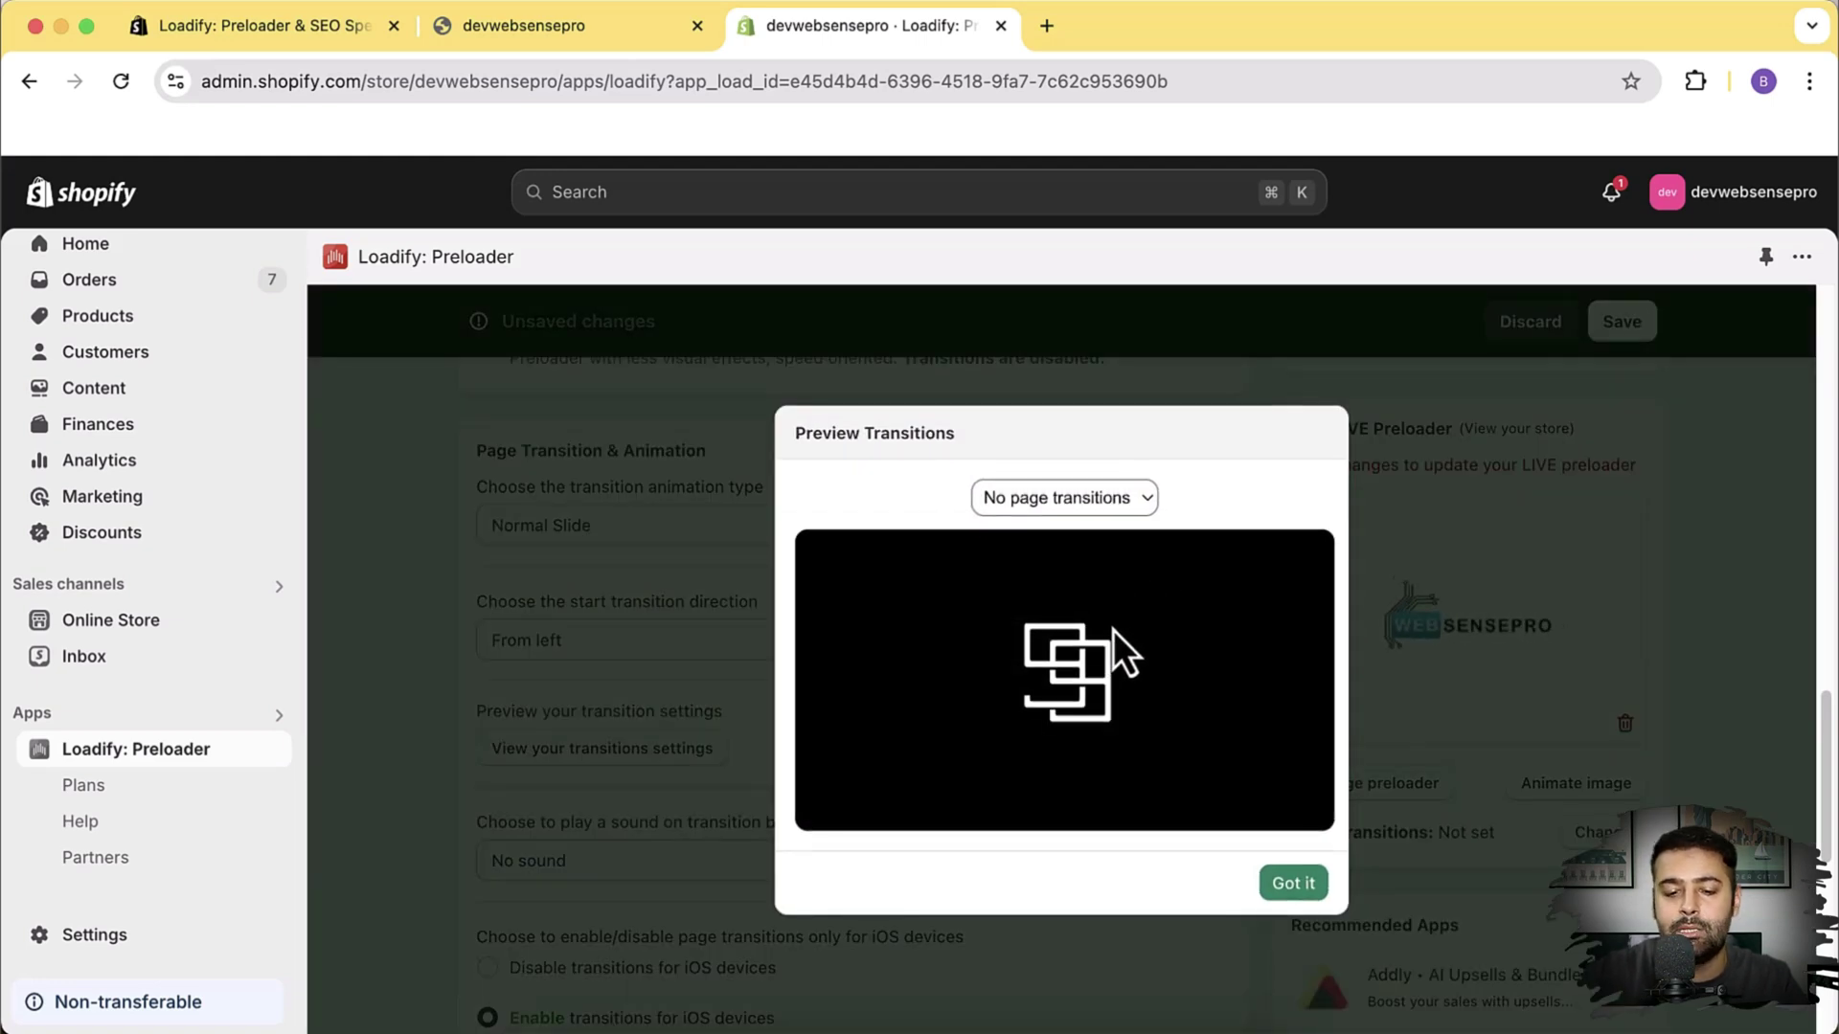
left_click(1142, 508)
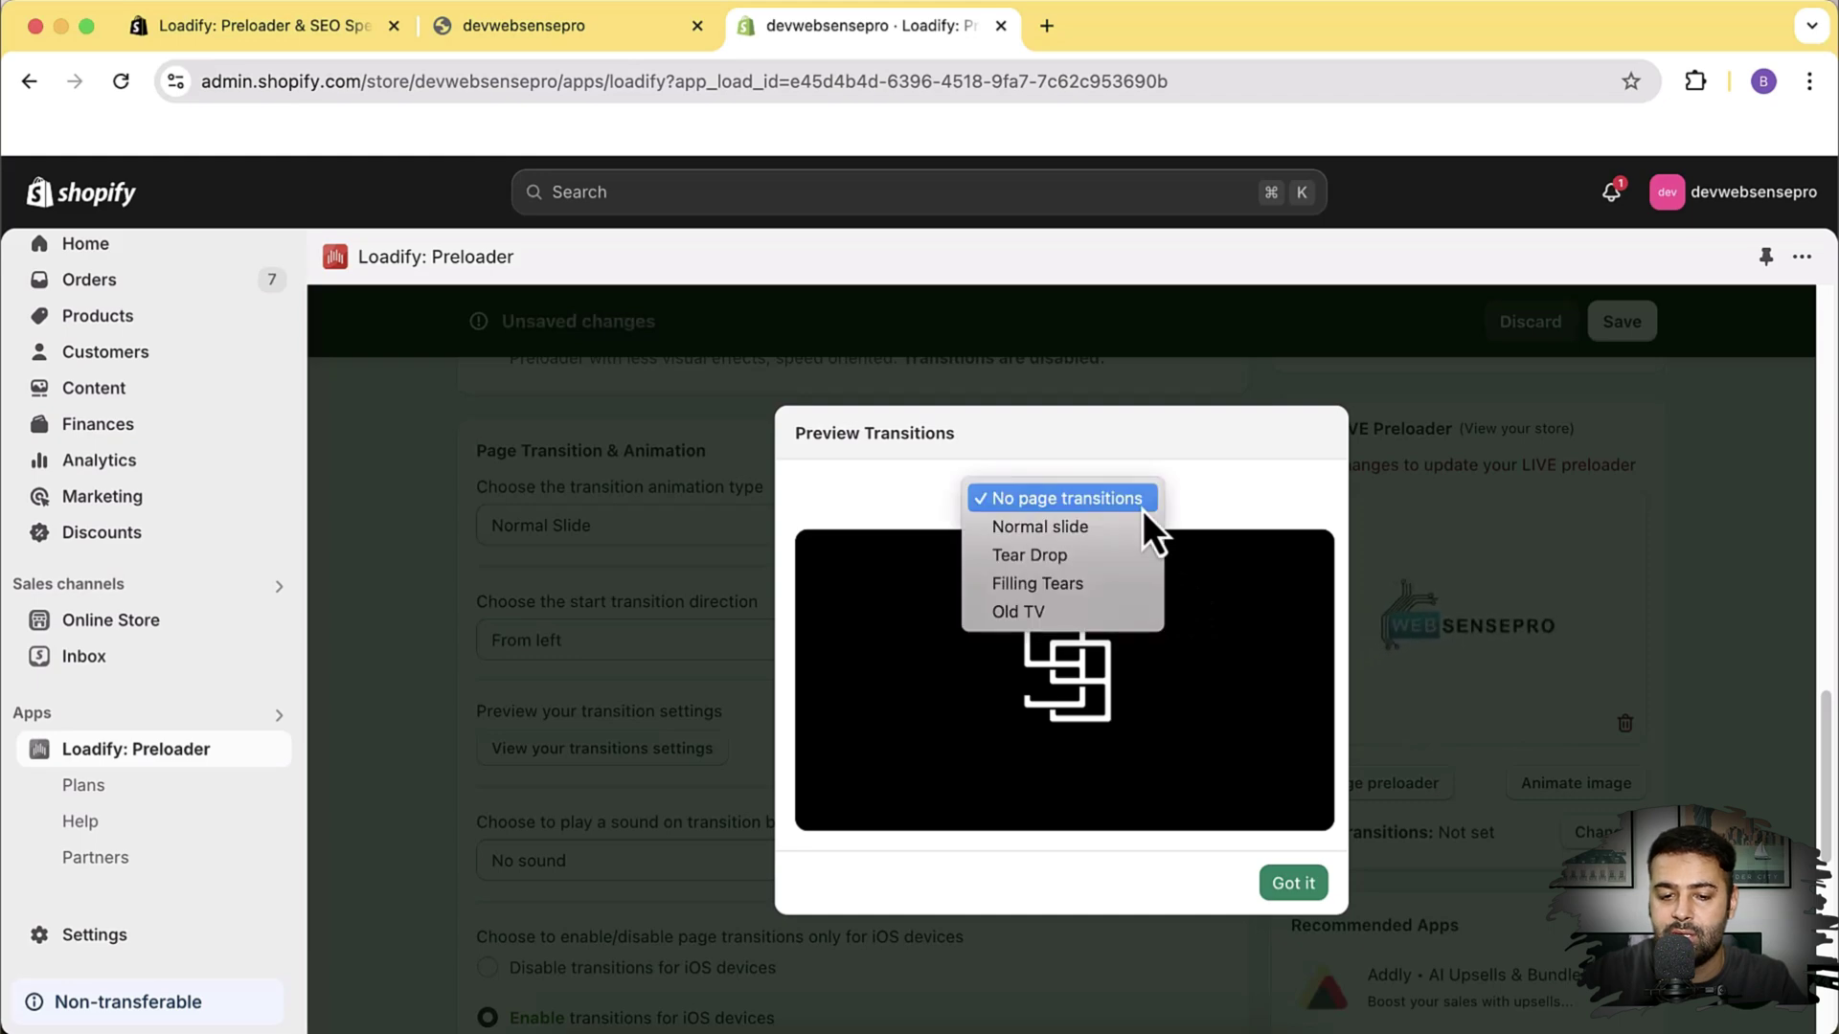
left_click(1121, 540)
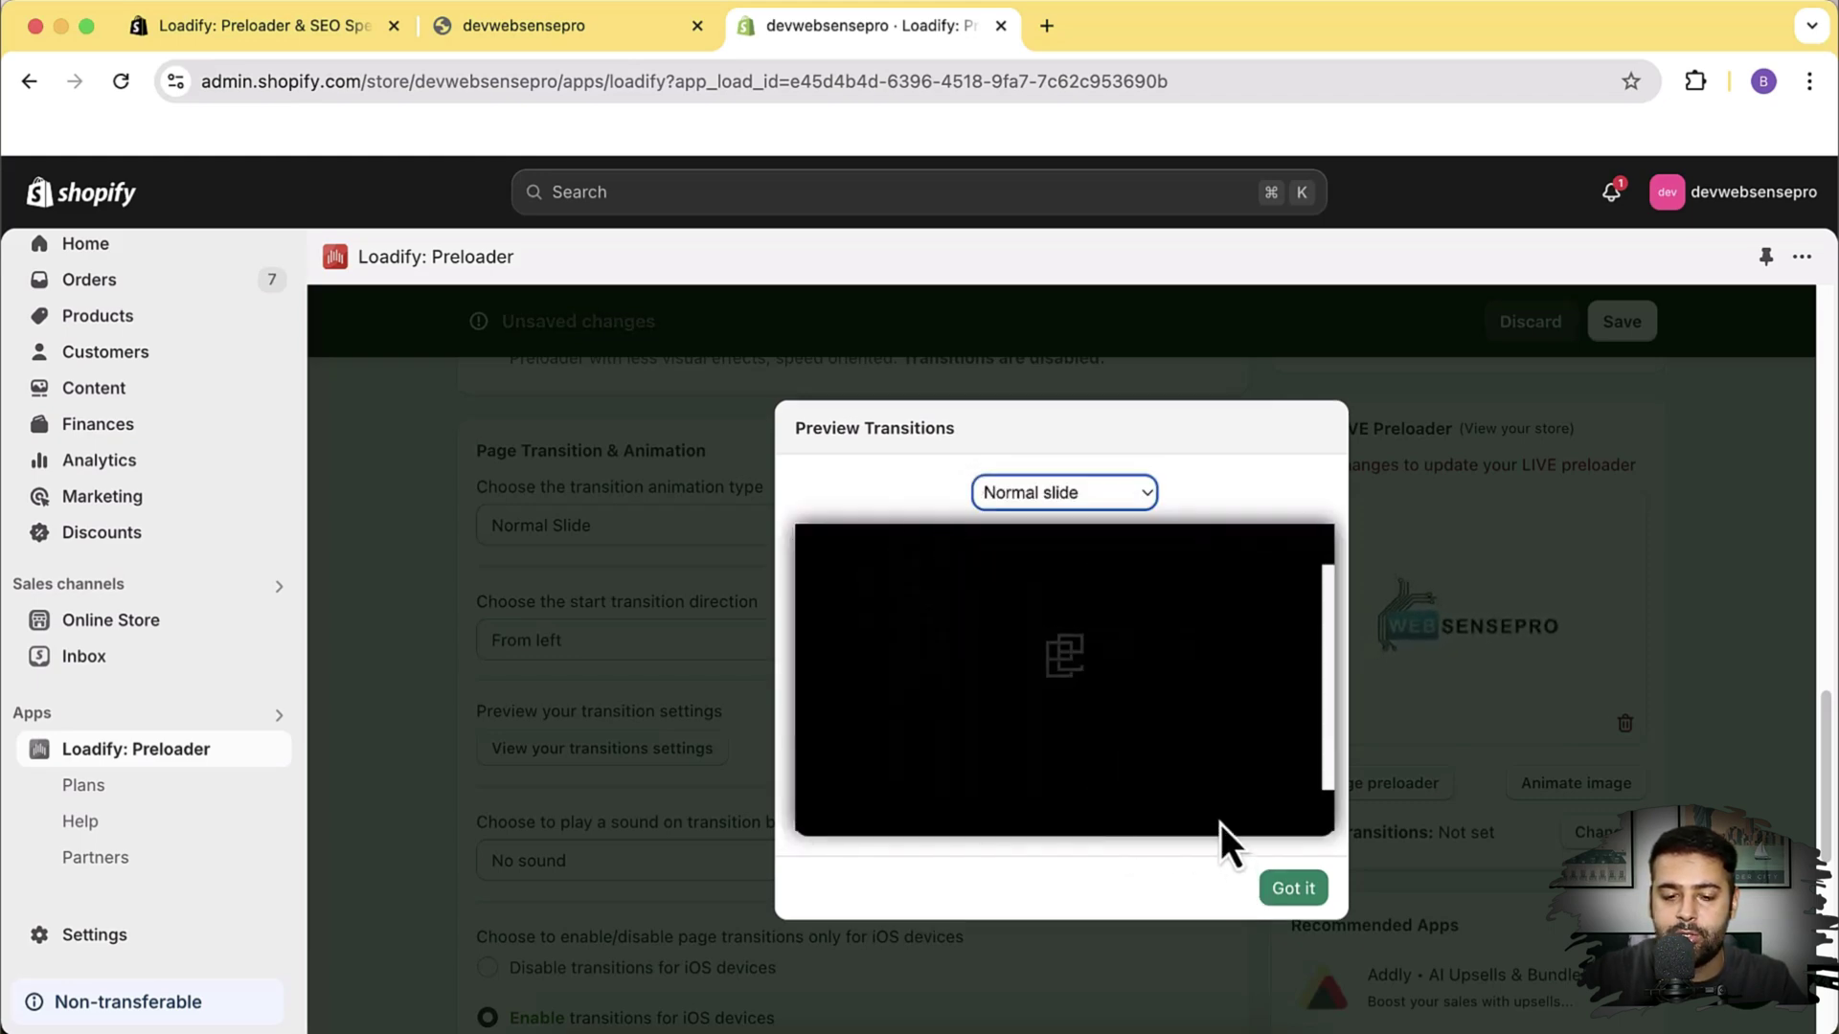
left_click(1117, 494)
left_click(1119, 523)
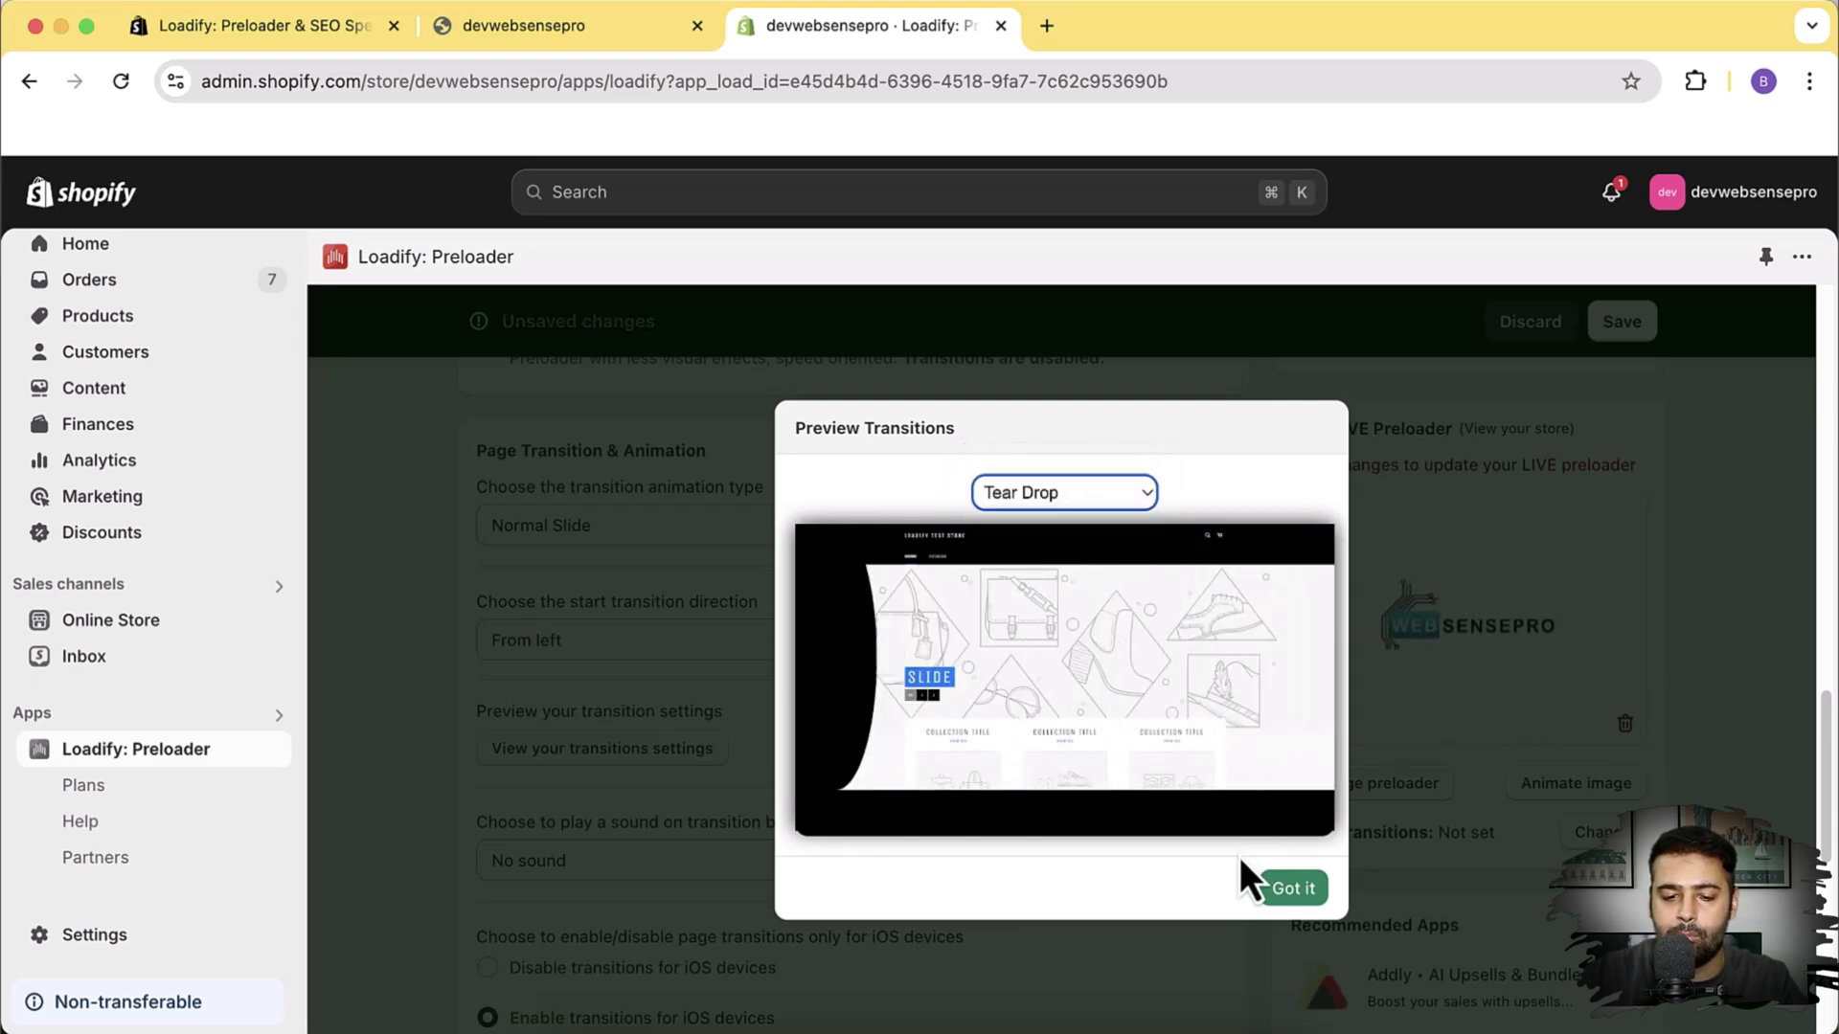
left_click(1101, 495)
left_click(1102, 524)
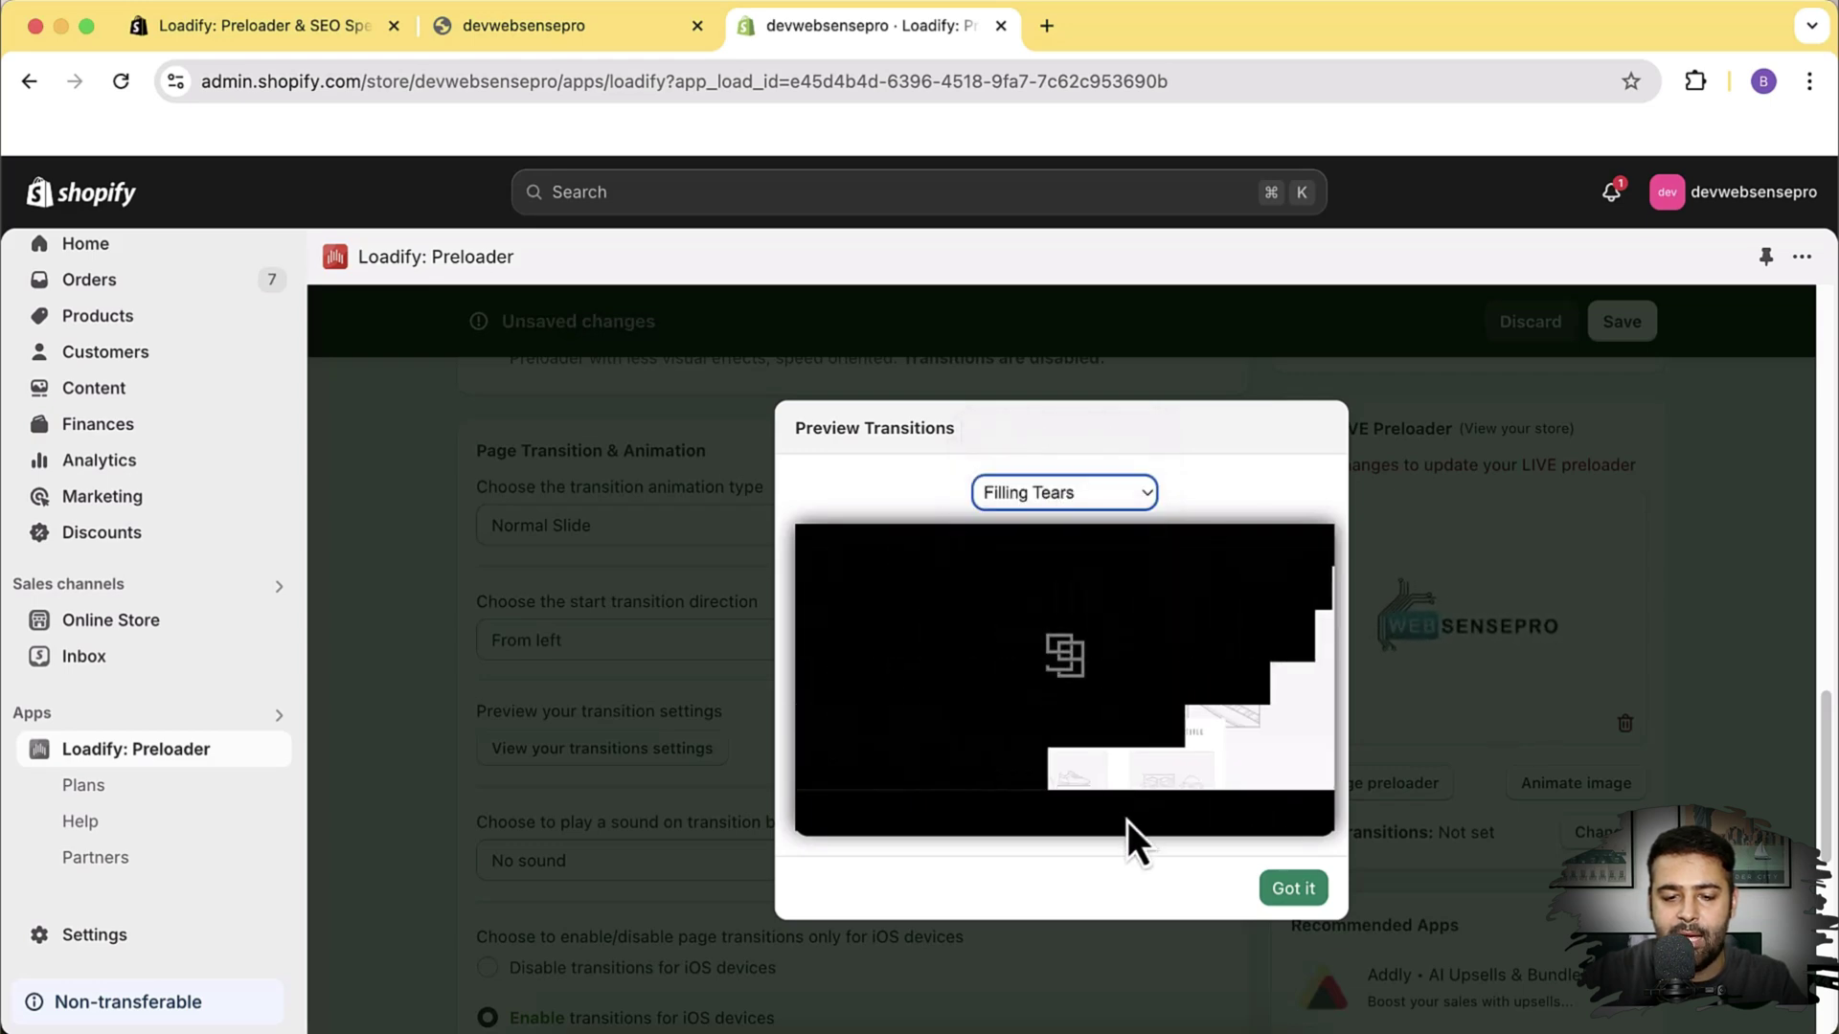
left_click(1092, 495)
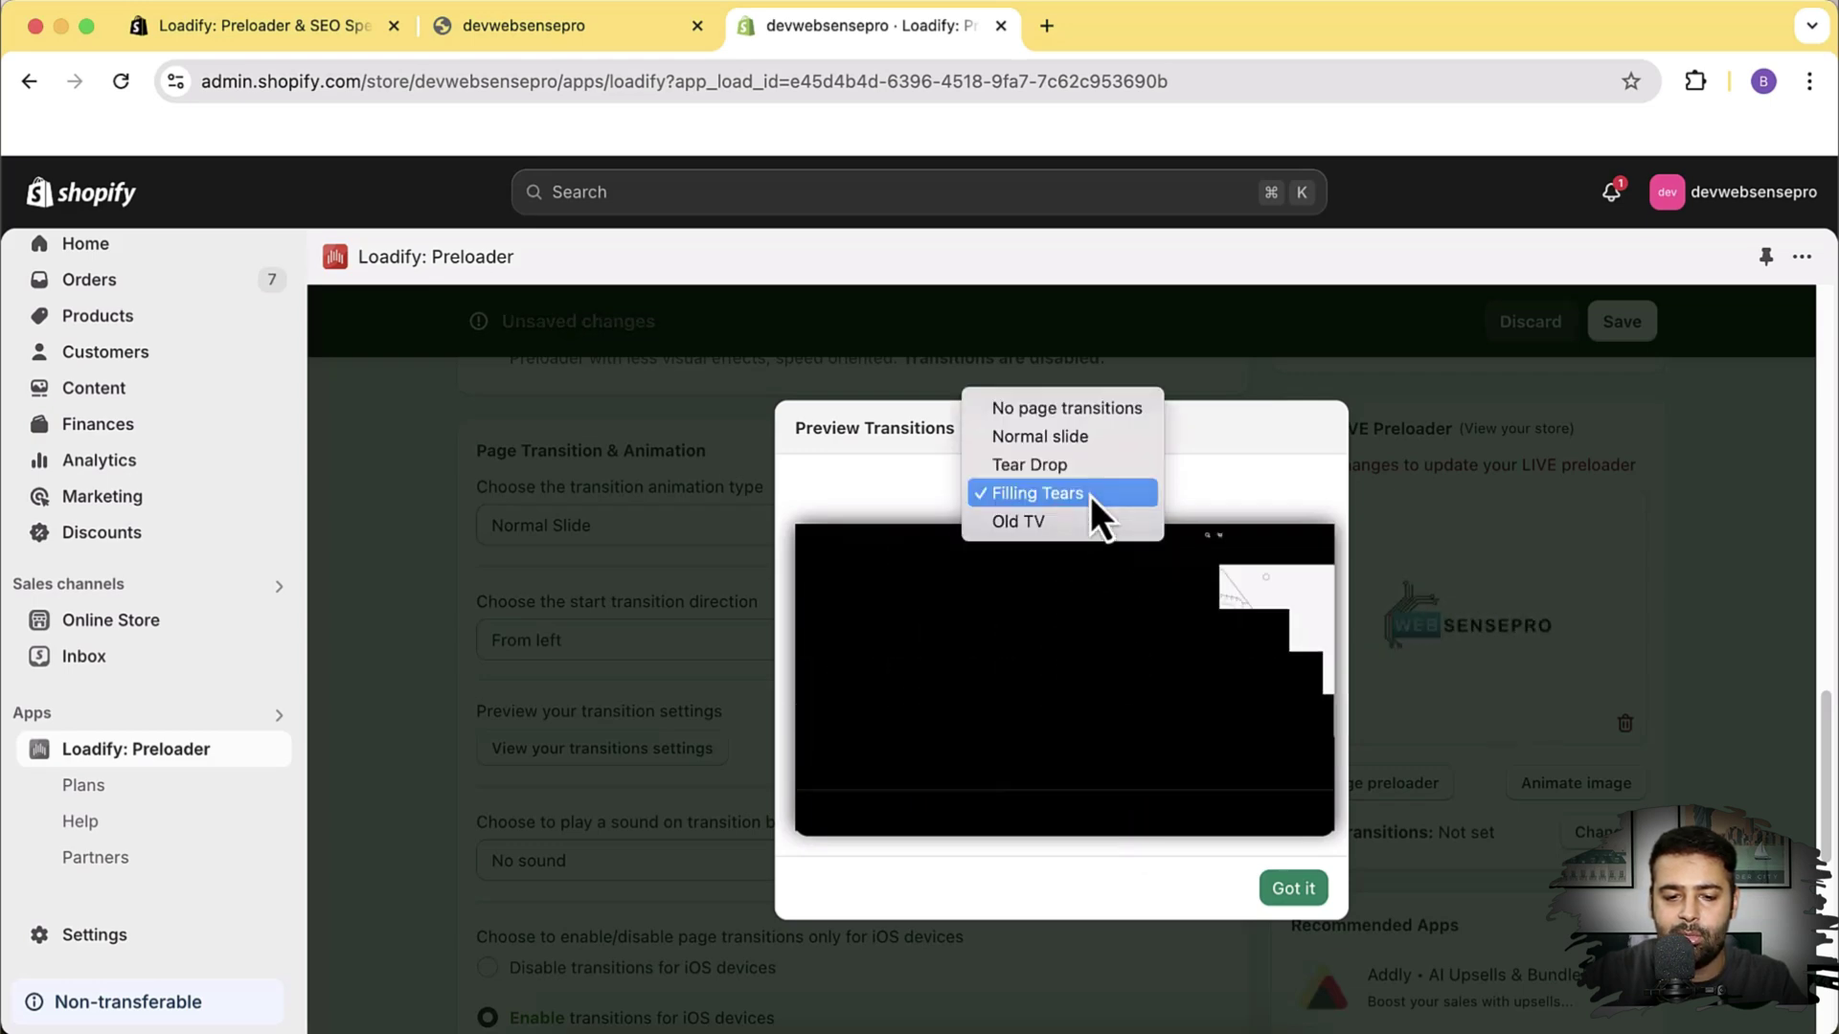
left_click(1092, 522)
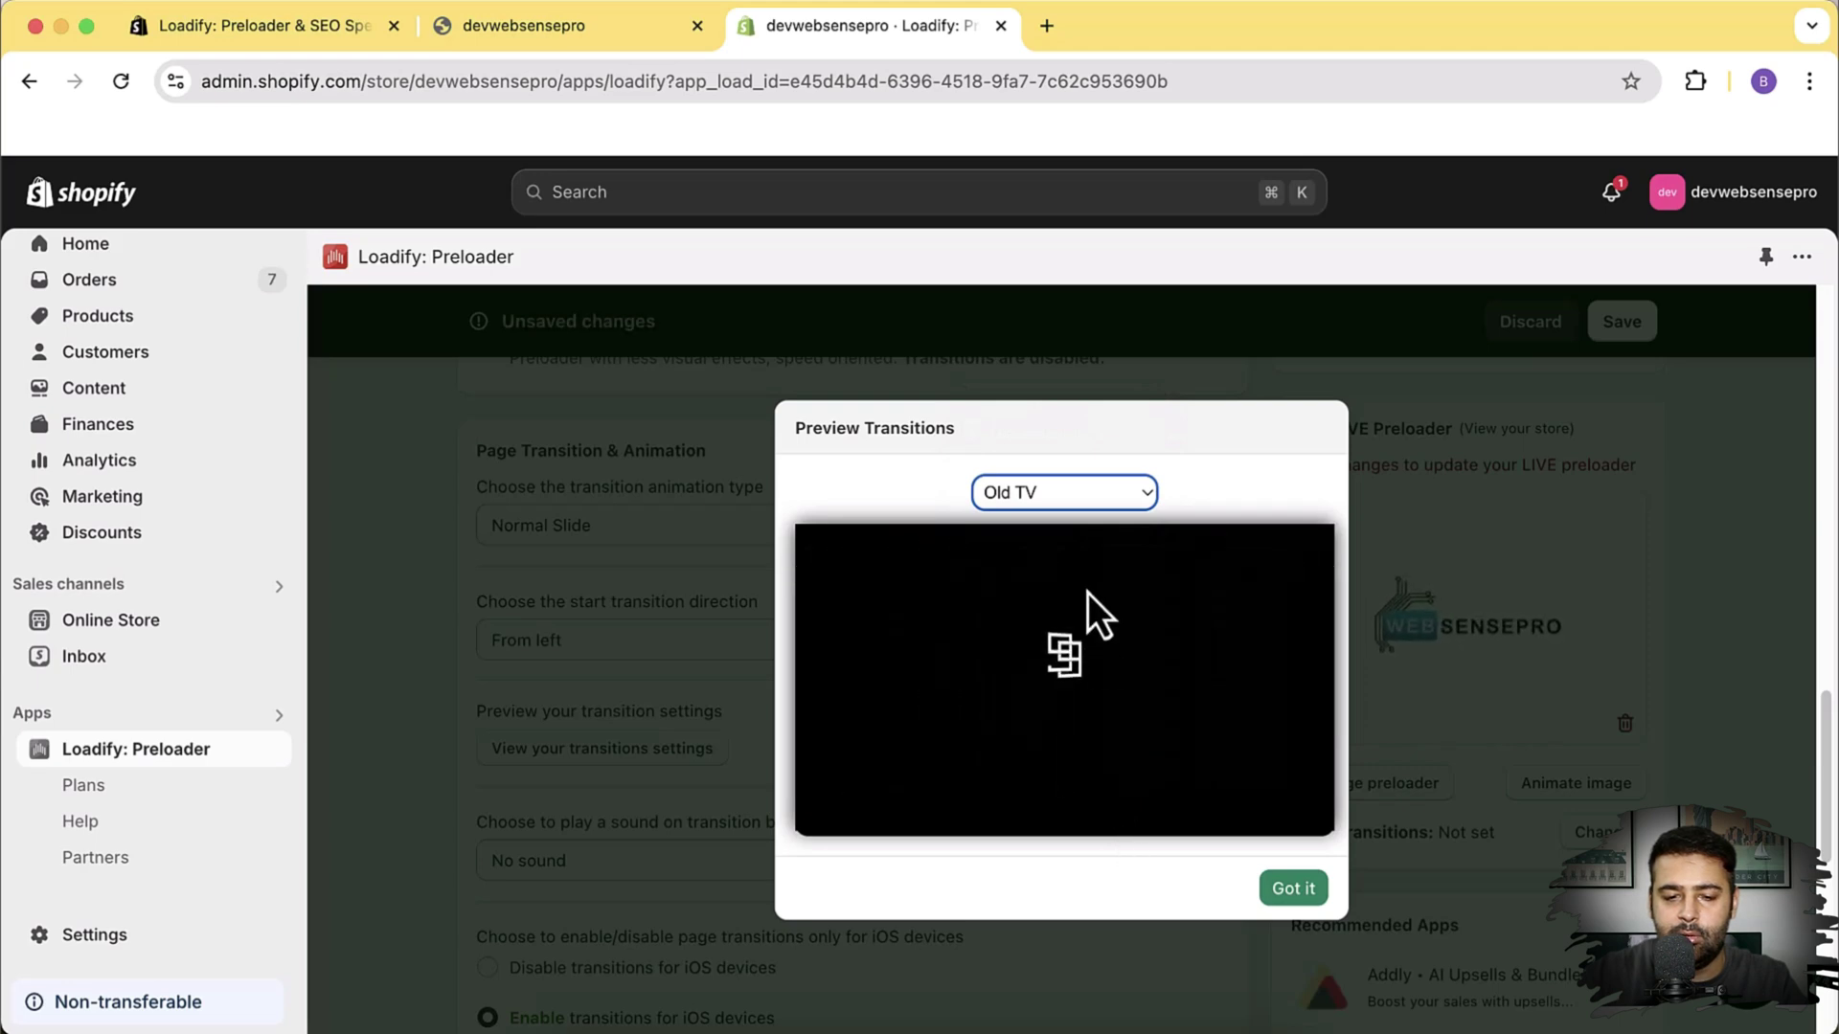
left_click(1088, 498)
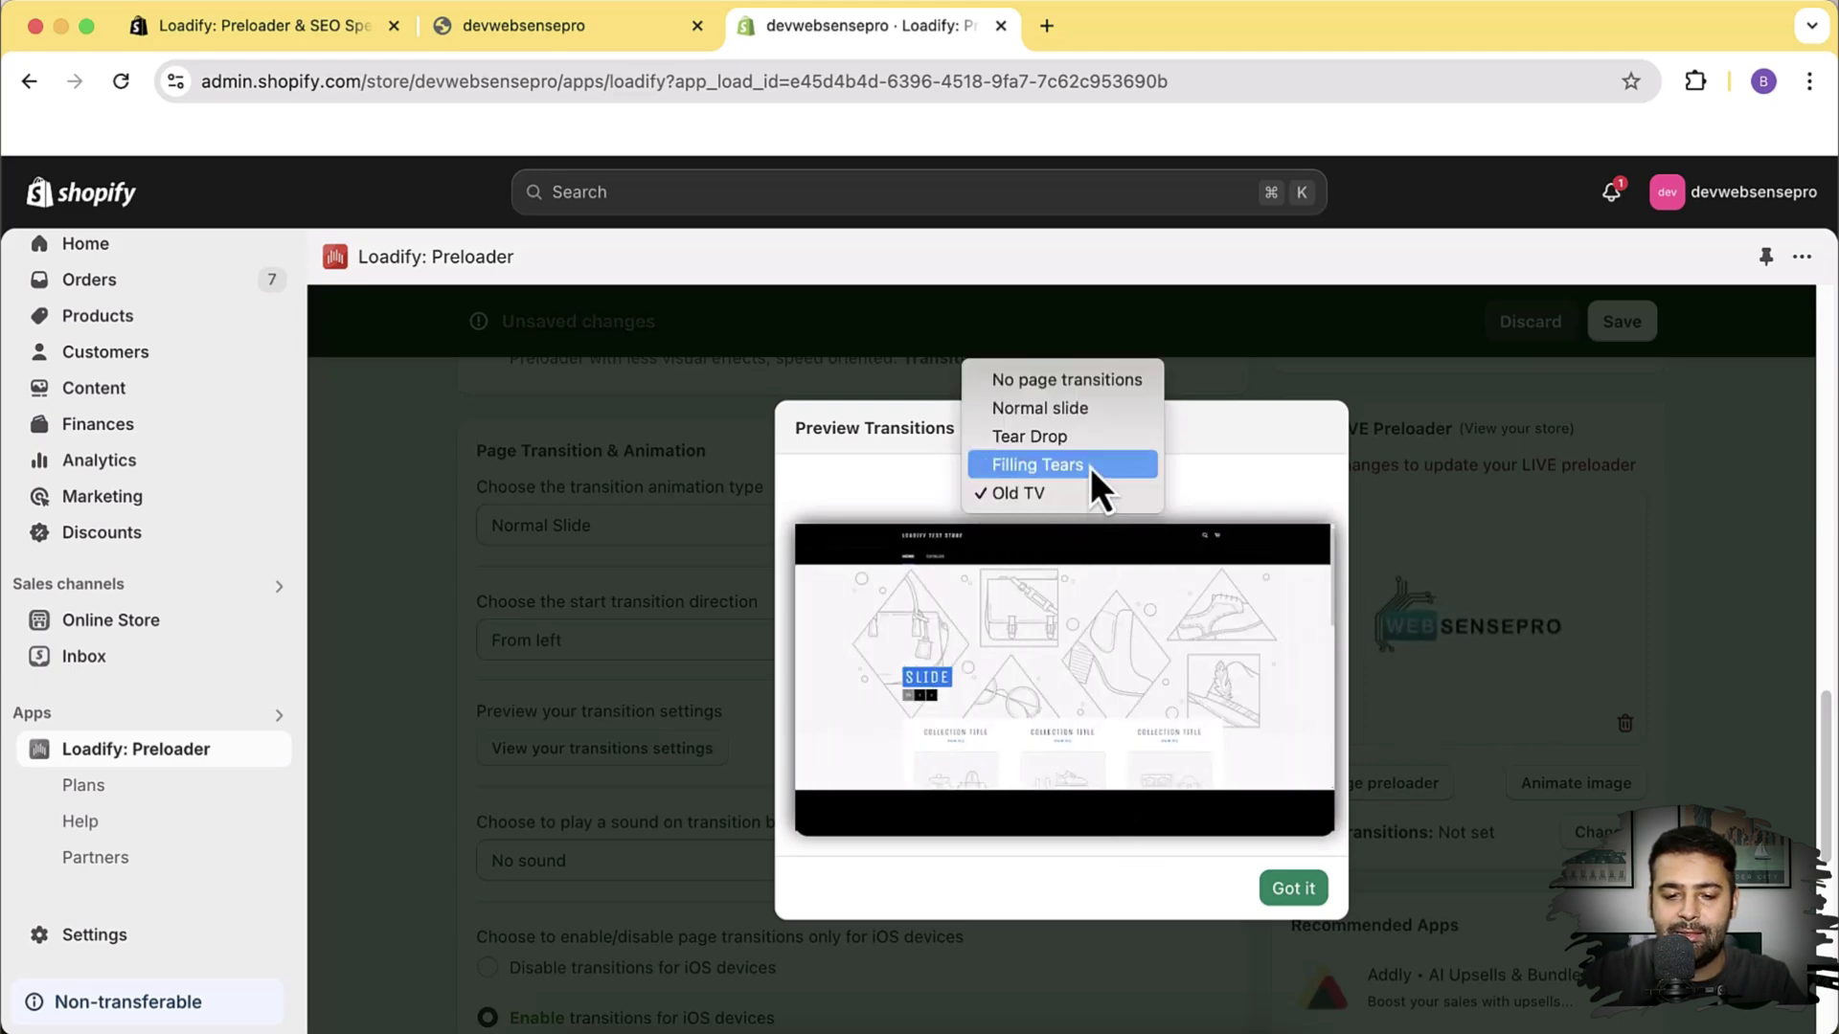
left_click(1188, 833)
left_click(1273, 887)
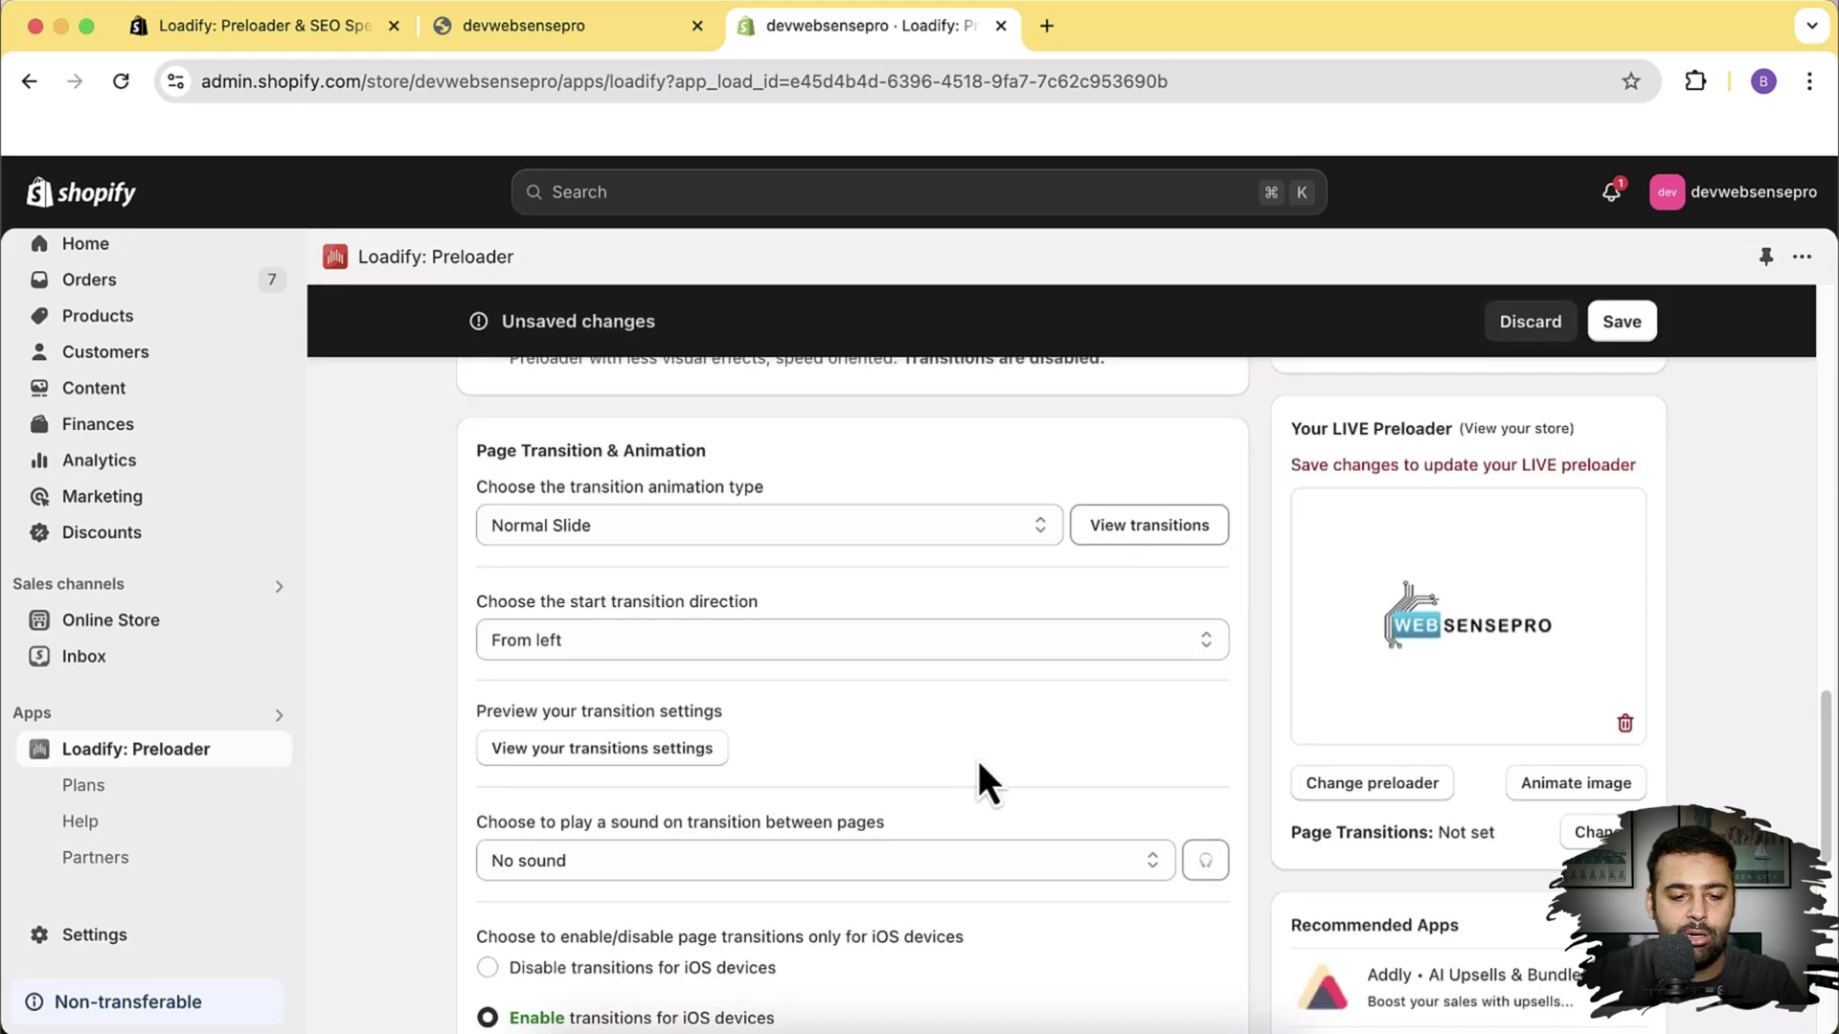
- Save the preloader settings with the Normal Slide page transition
scroll(1254, 599, "down", 2)
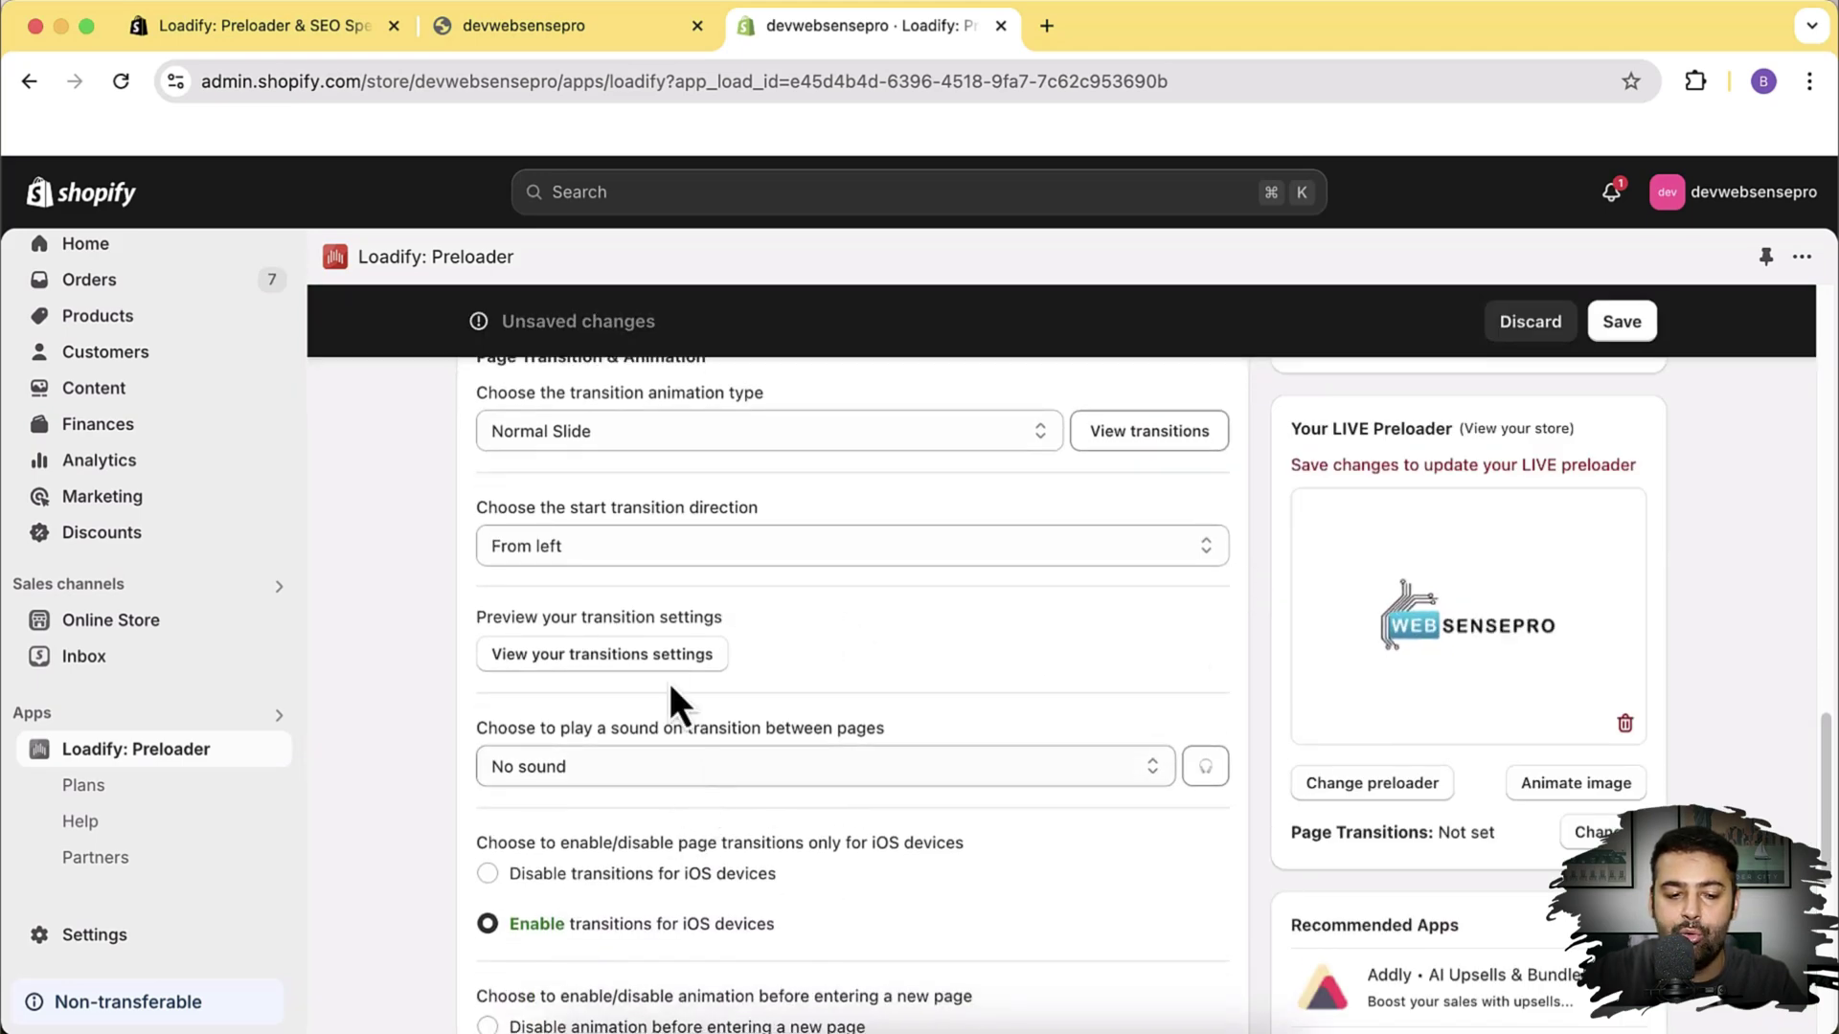
scroll(661, 556, "up", 1)
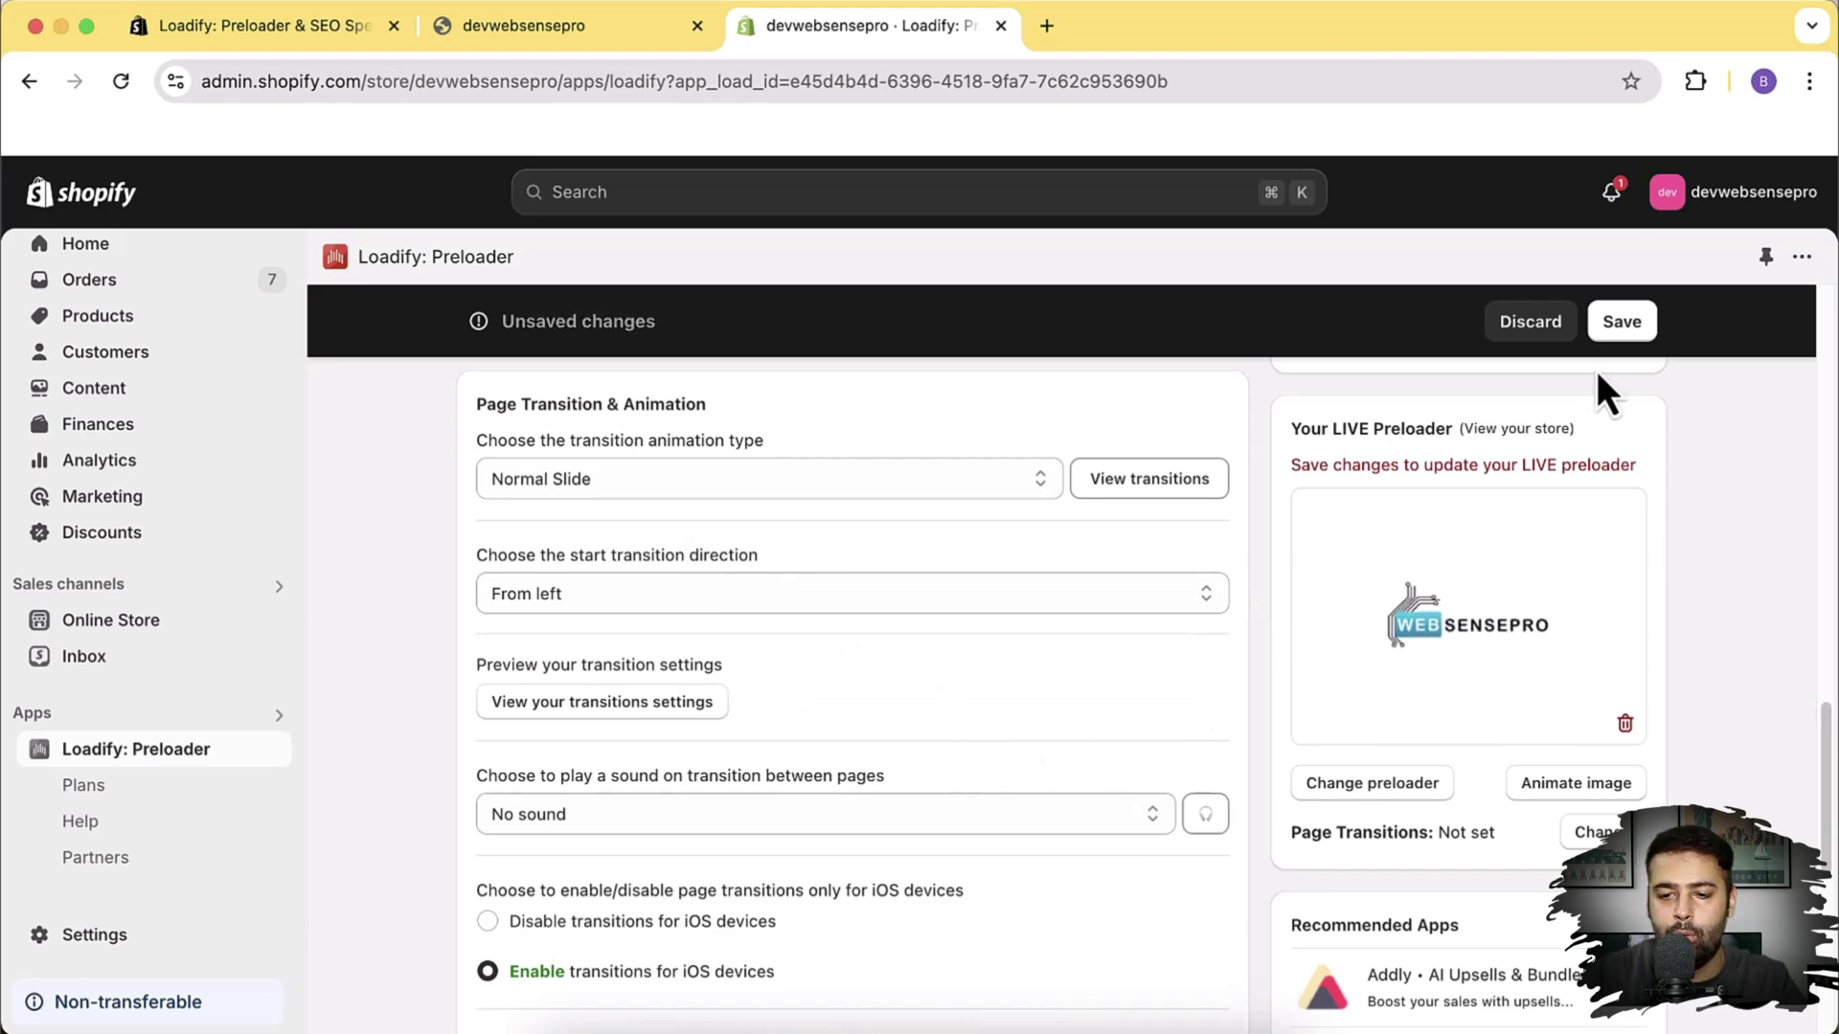
left_click(1620, 322)
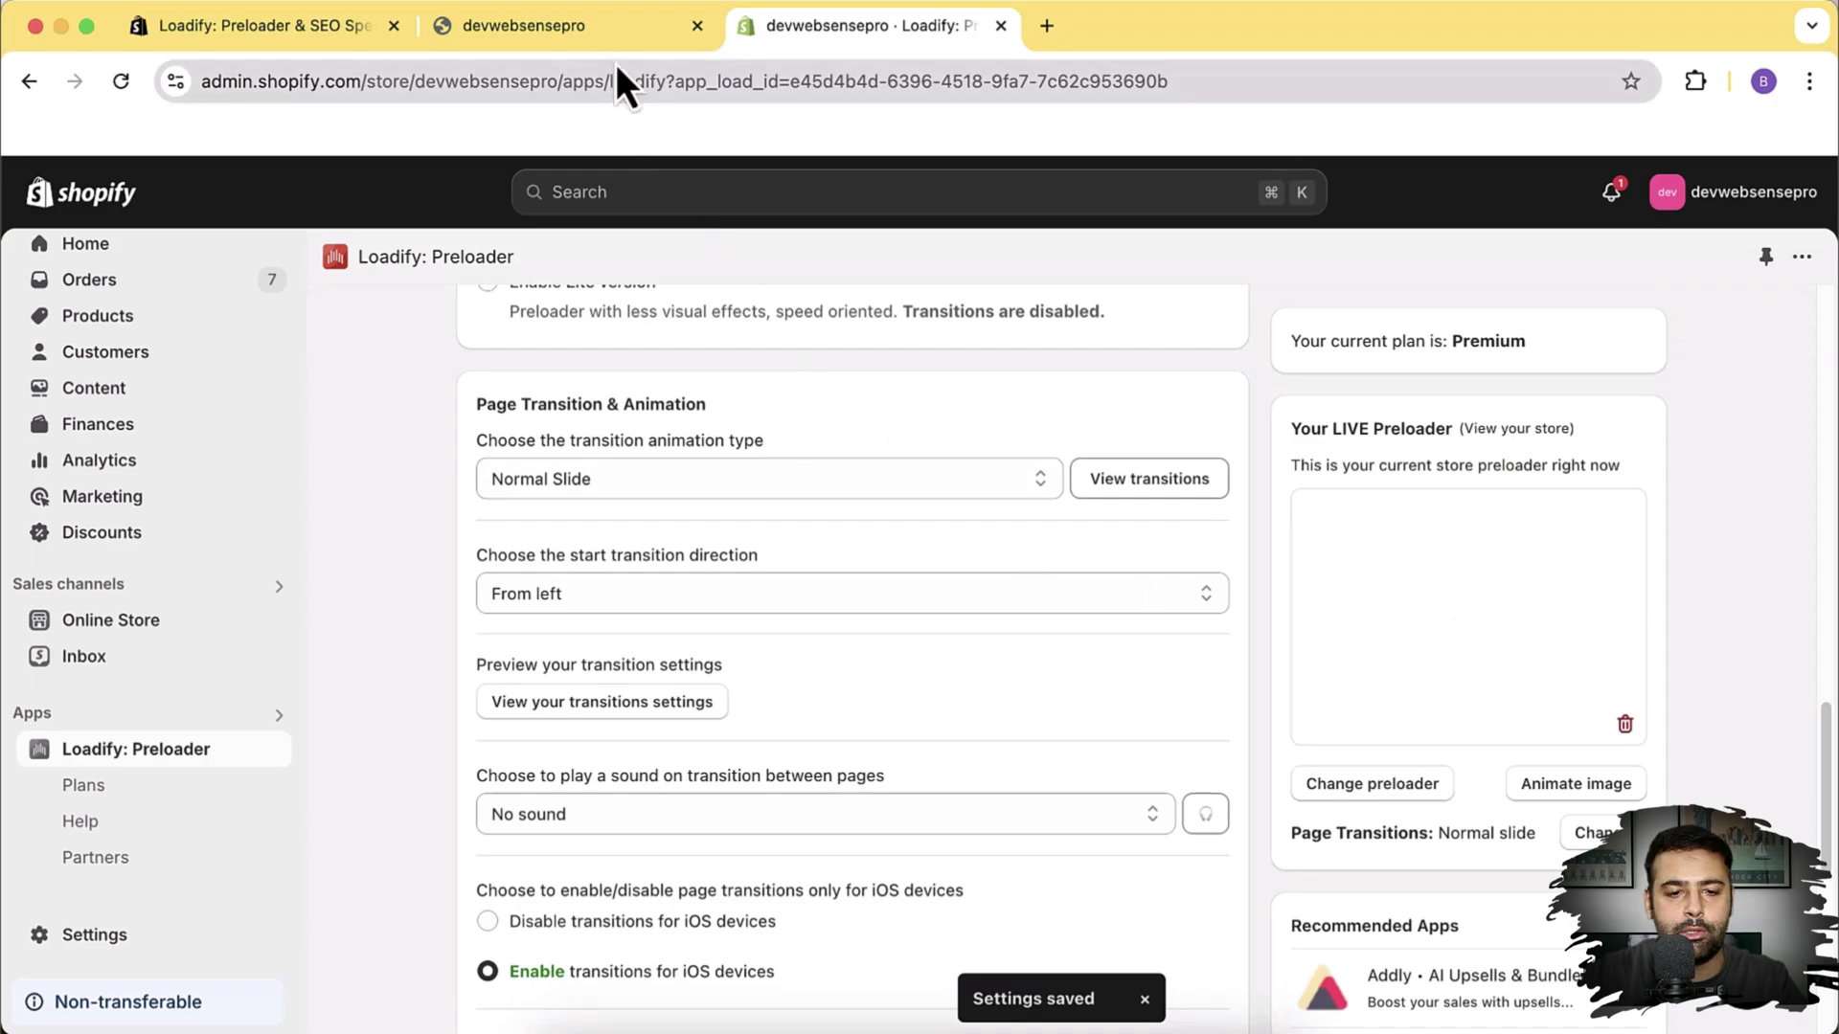
- Reload the live storefront and go to its All Products page to check the page transition
left_click(525, 25)
left_click(121, 83)
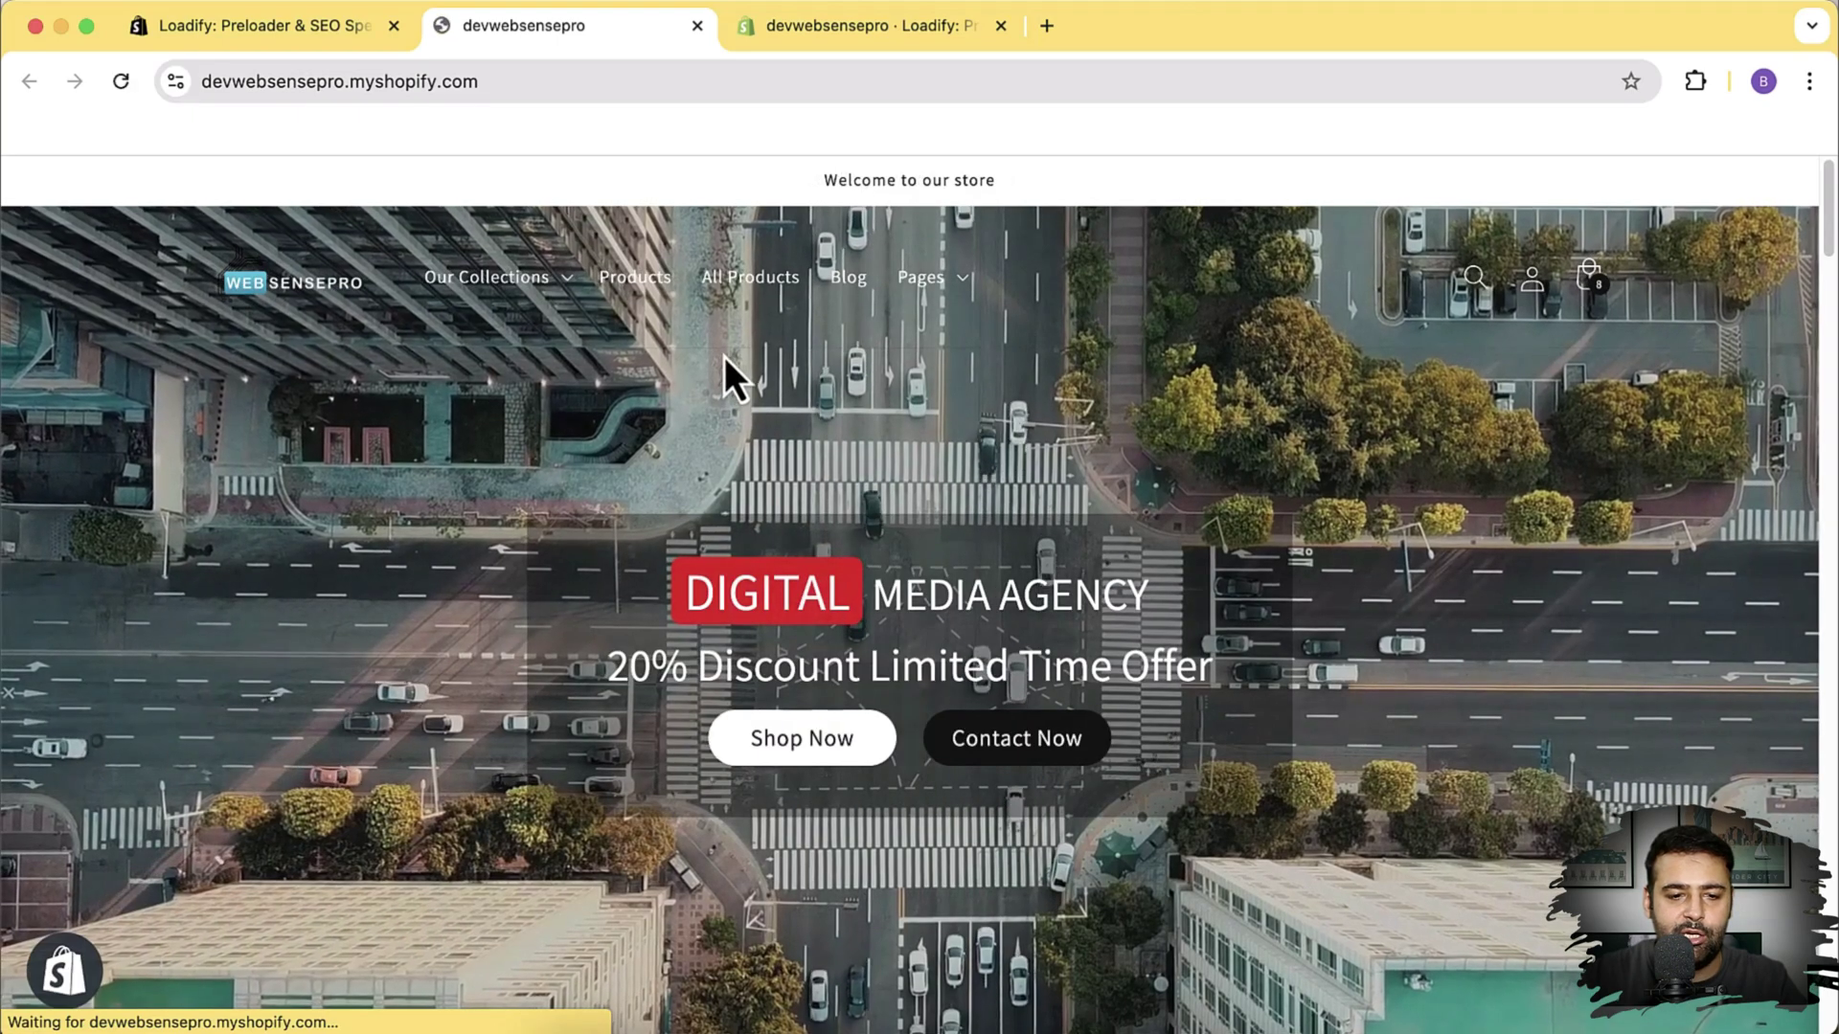
left_click(757, 287)
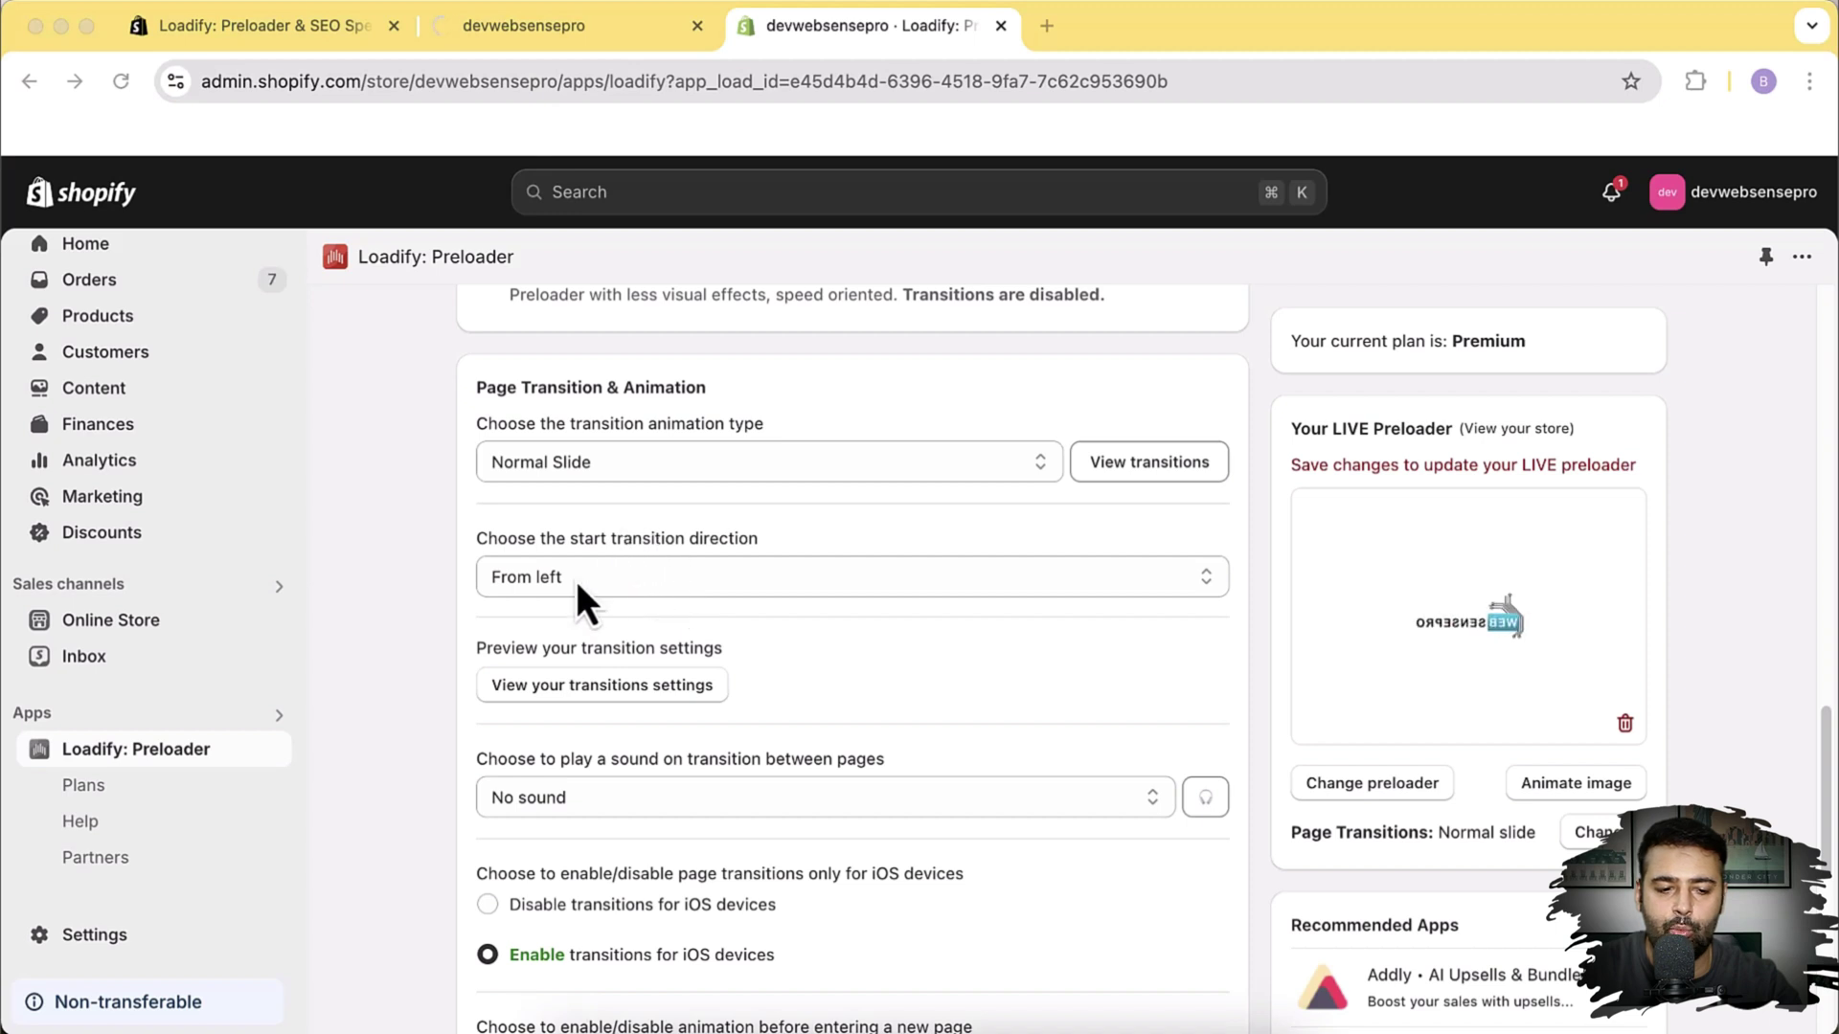
- Back in the Loadify settings, try the start transition direction "From top" and switch it to "From right"
left_click(649, 572)
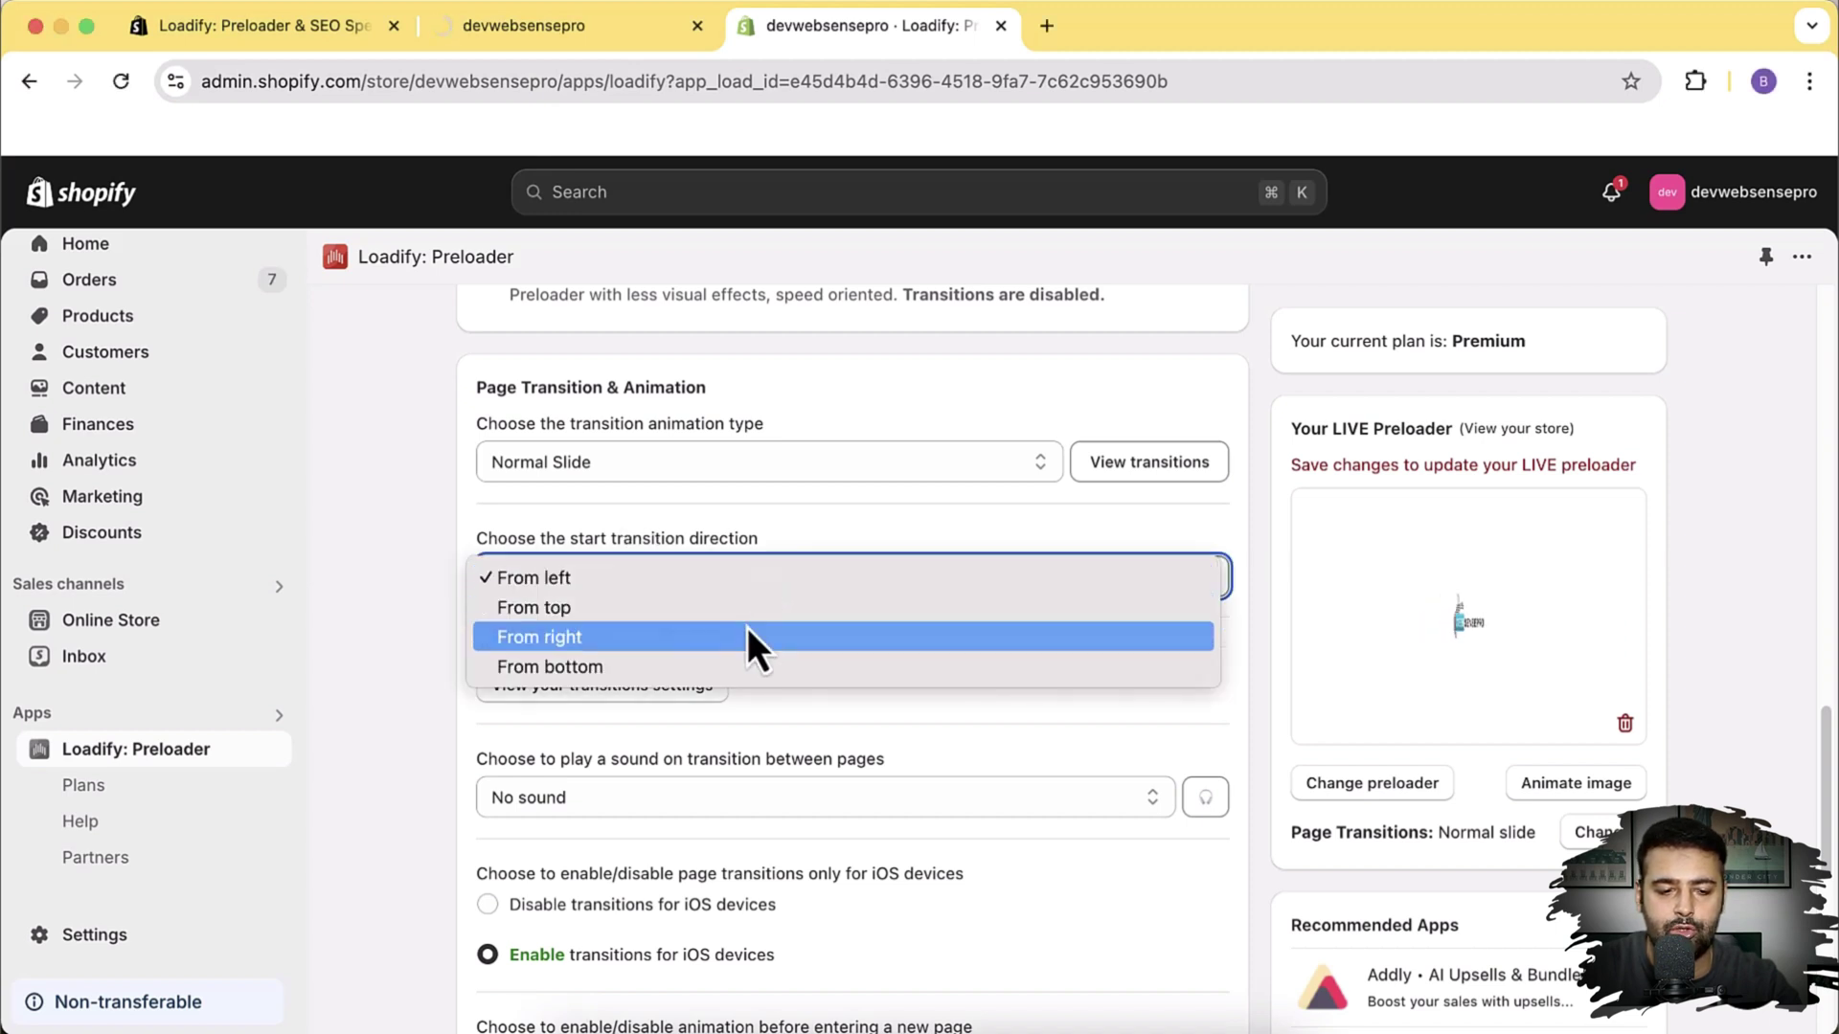
left_click(746, 618)
left_click(748, 594)
left_click(743, 609)
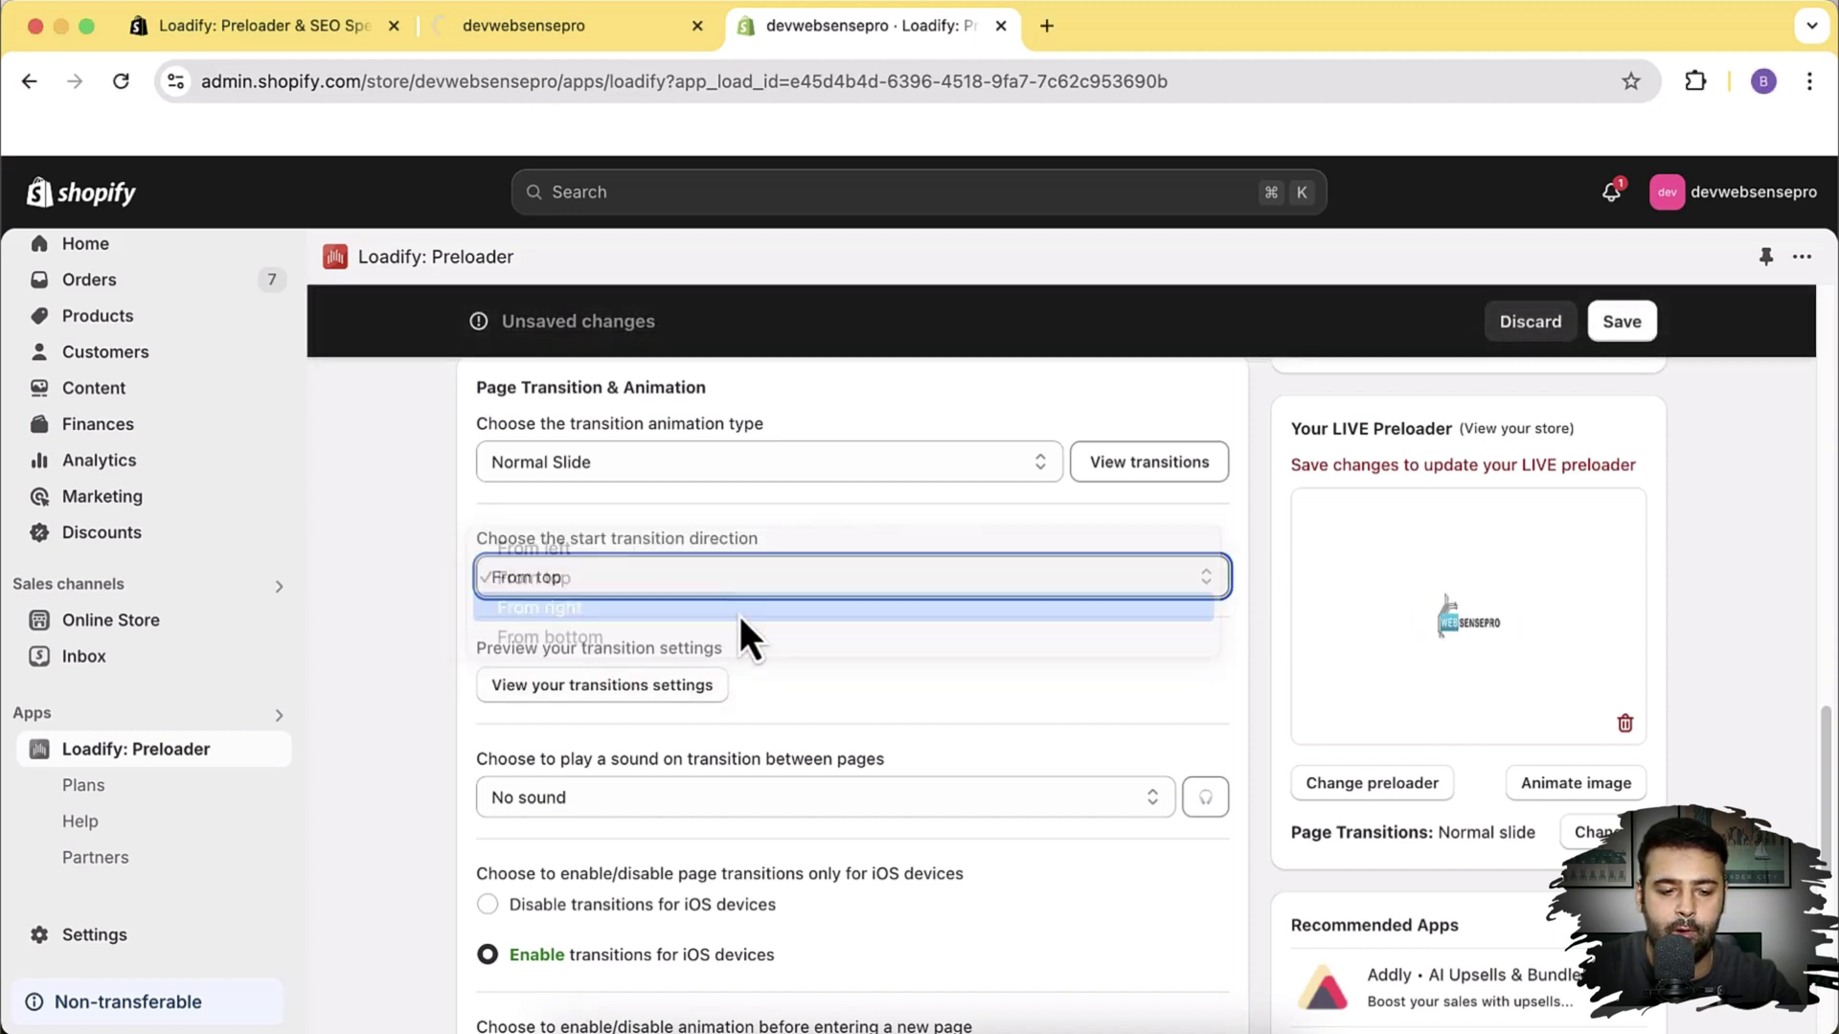
left_click(747, 593)
- Preview the Tear Drop transition with the direction set to "From right", and close the preview
left_click(1168, 483)
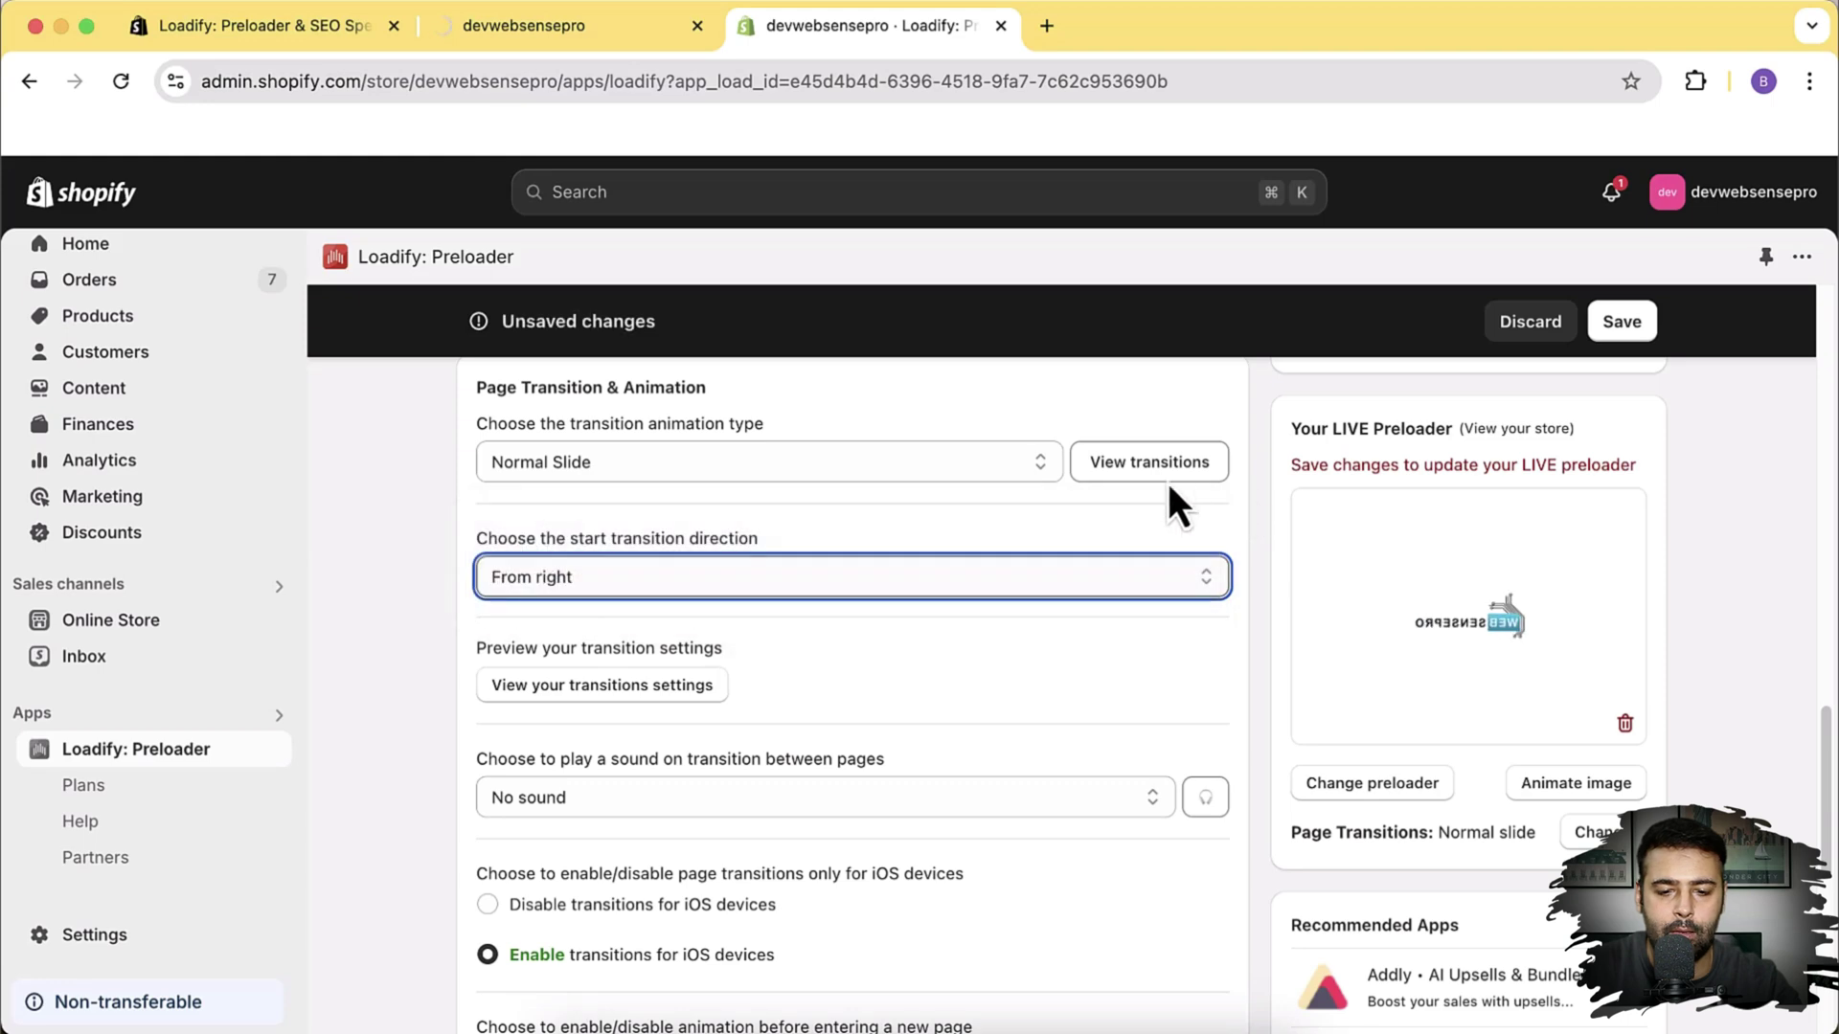
left_click(1167, 471)
left_click(1104, 504)
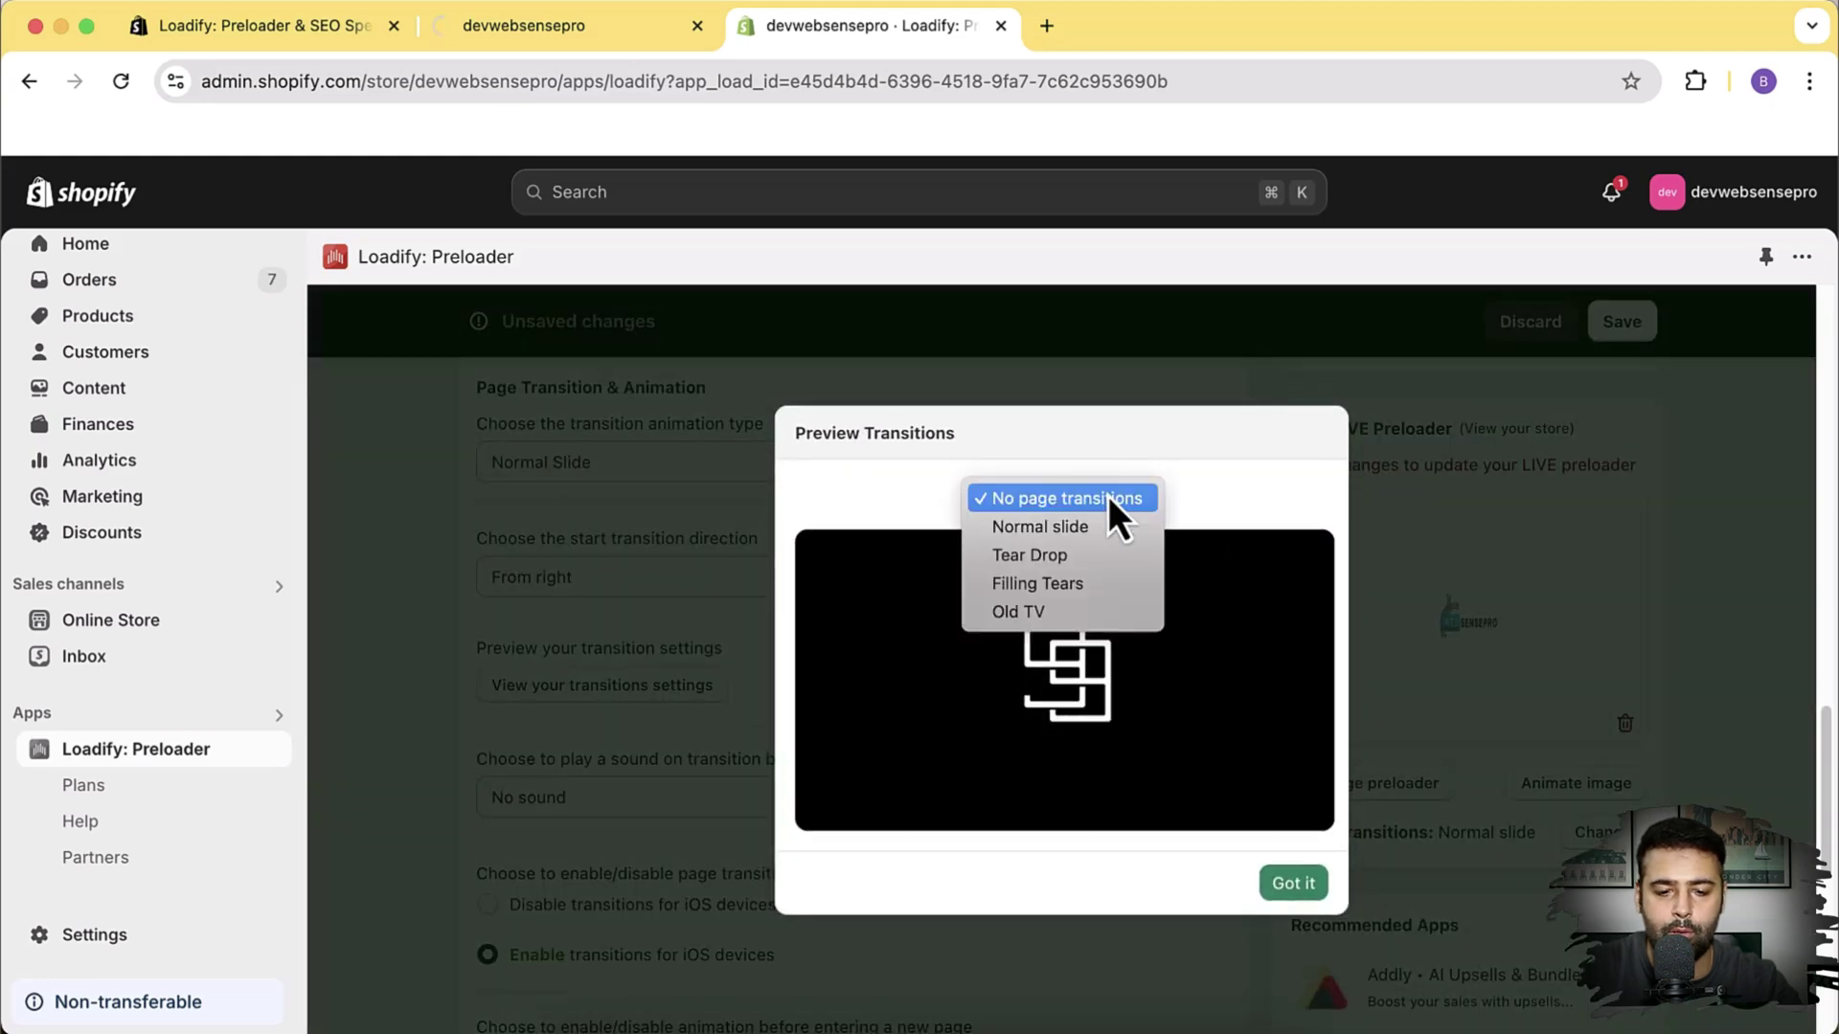
left_click(1100, 558)
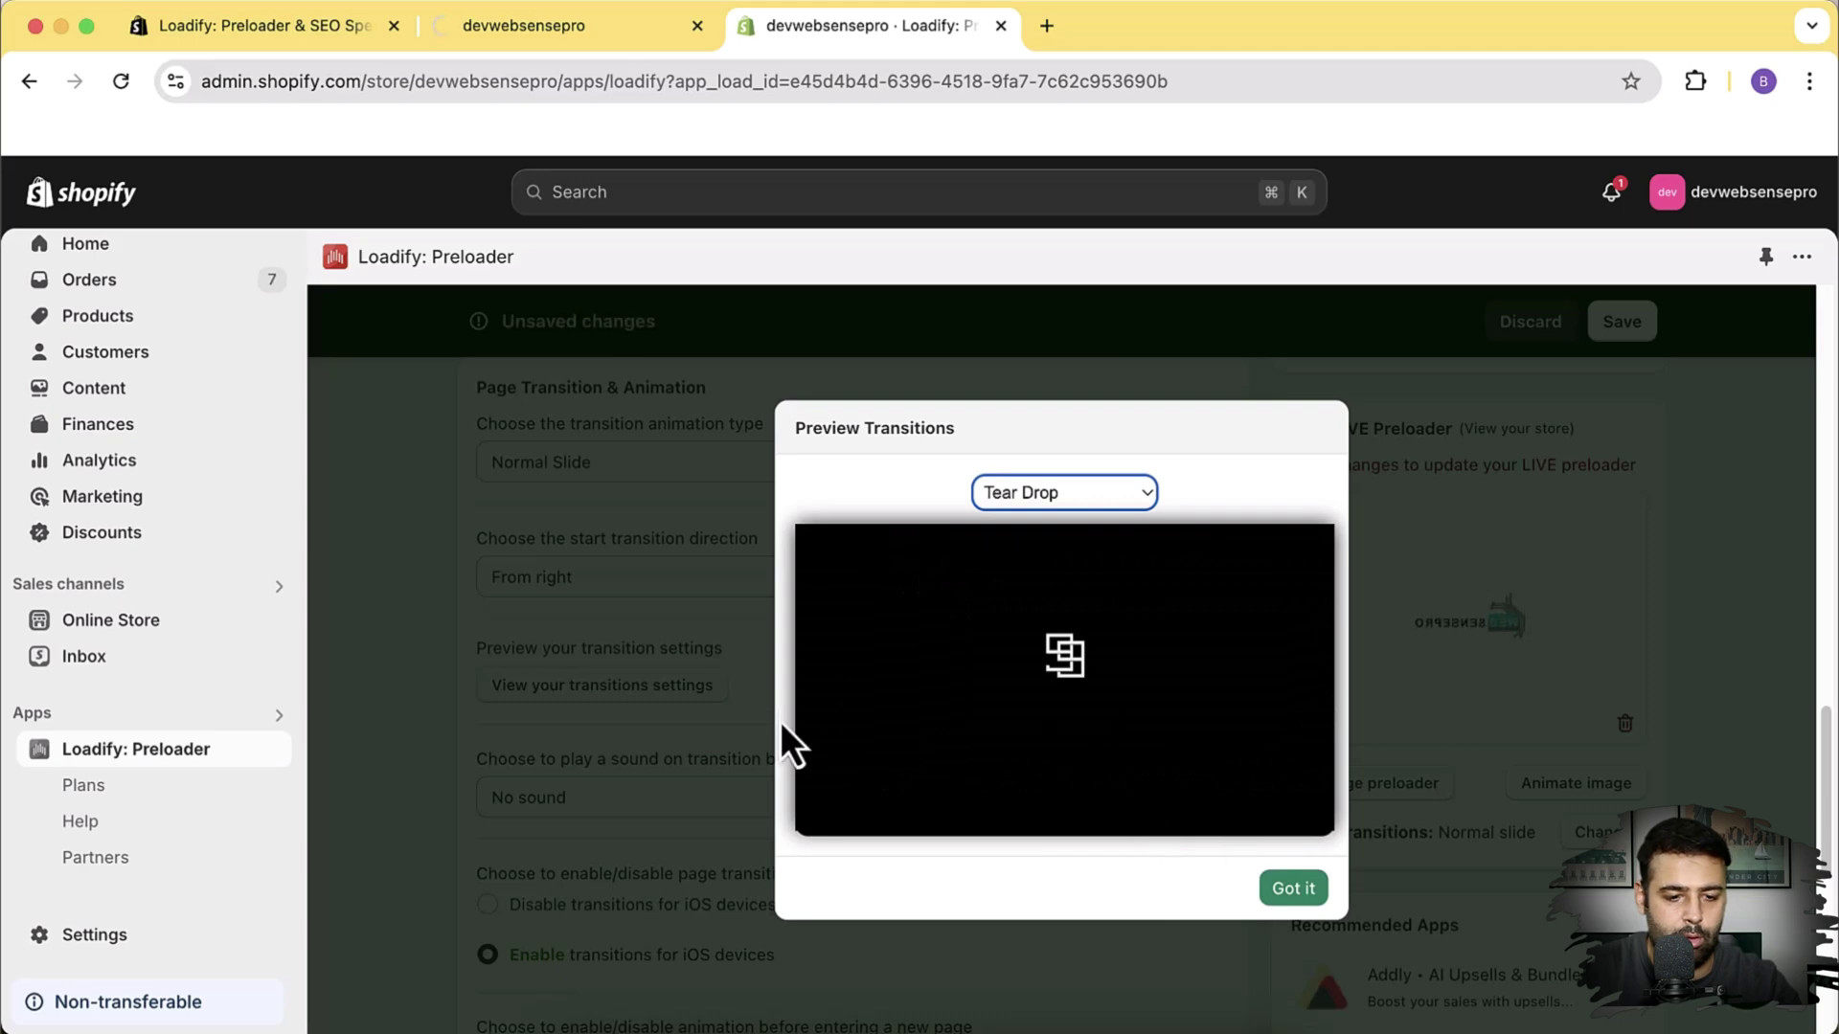
left_click(1293, 889)
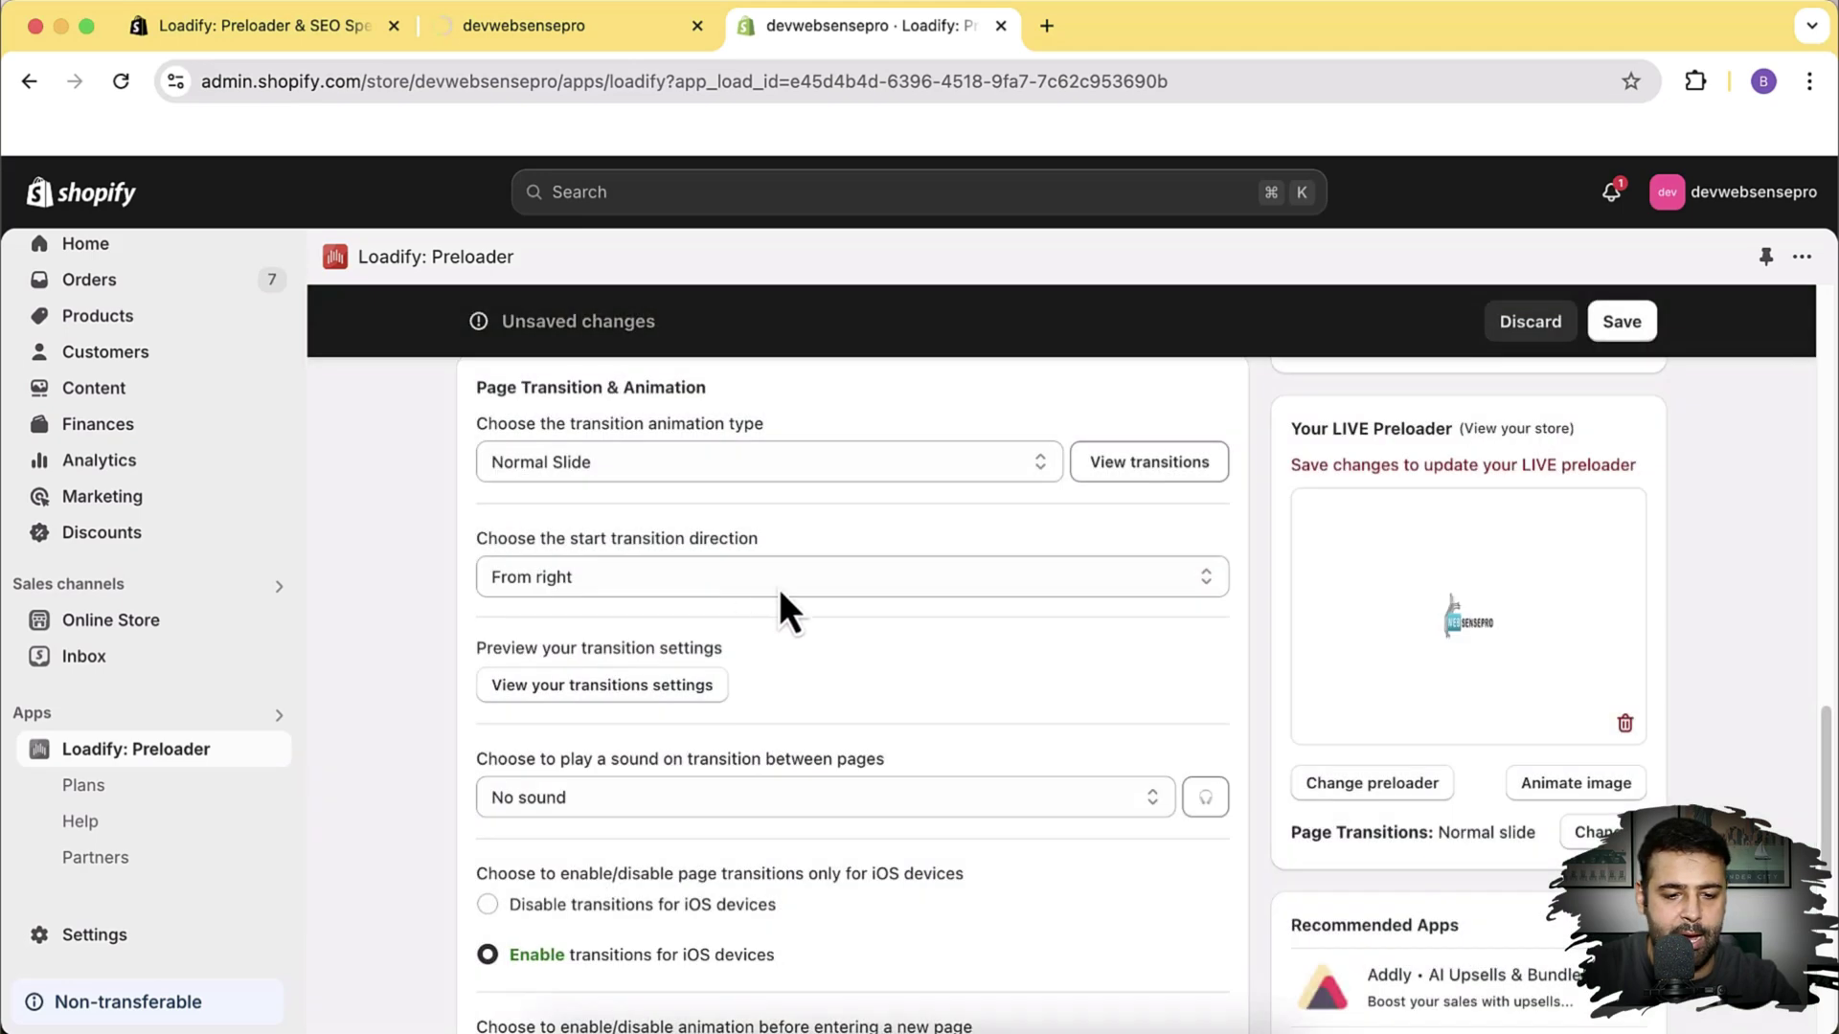
- Set the start transition direction to "From bottom" and preview the Tear Drop transition
left_click(805, 580)
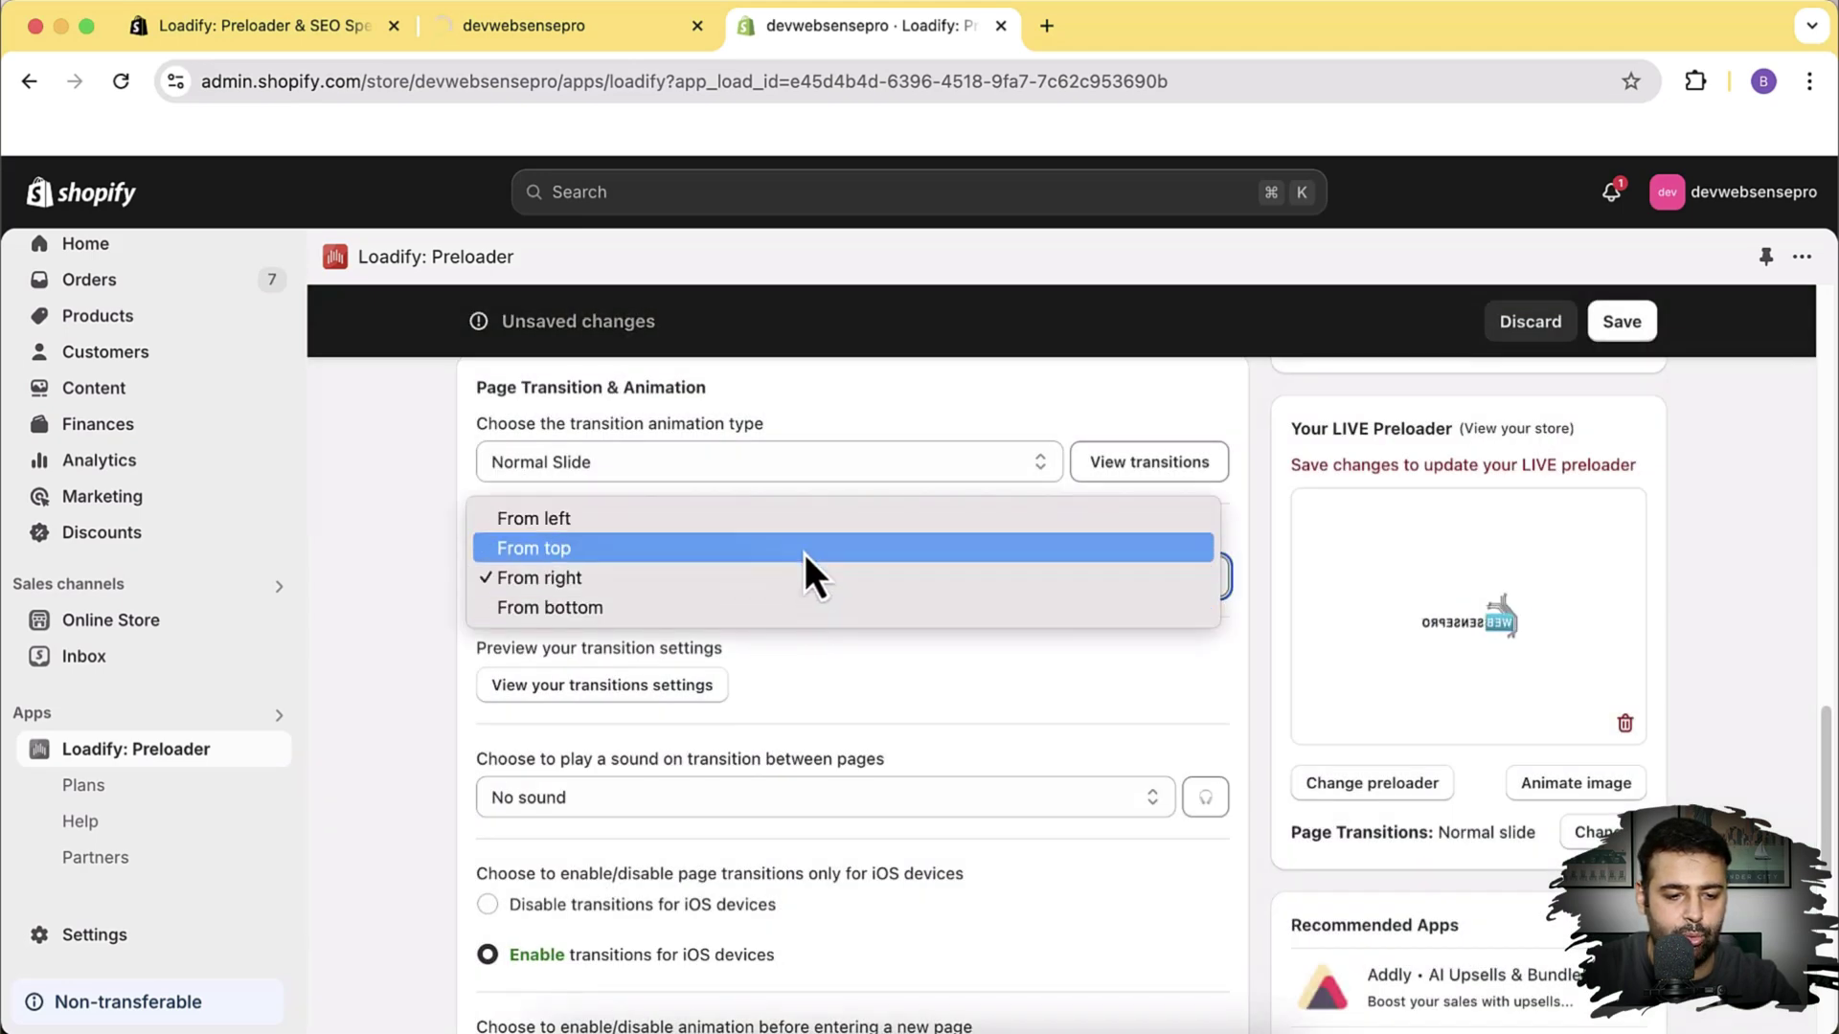
left_click(785, 607)
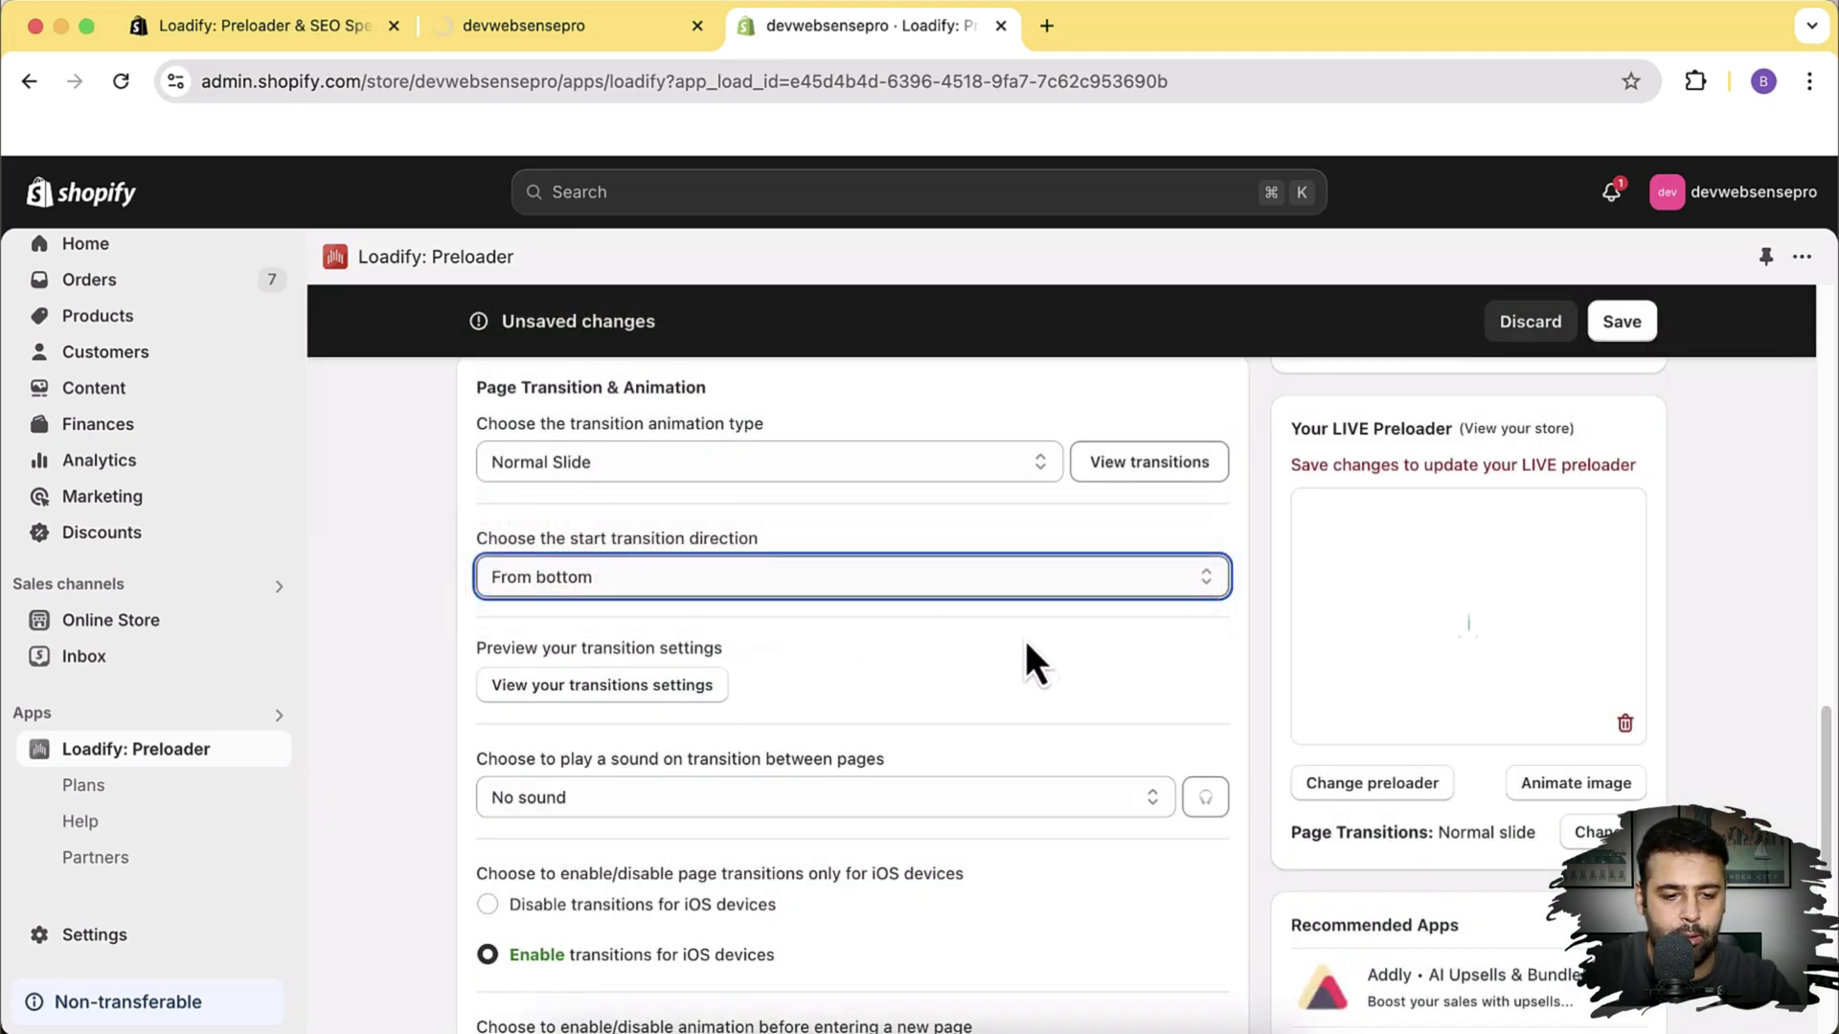
left_click(1122, 464)
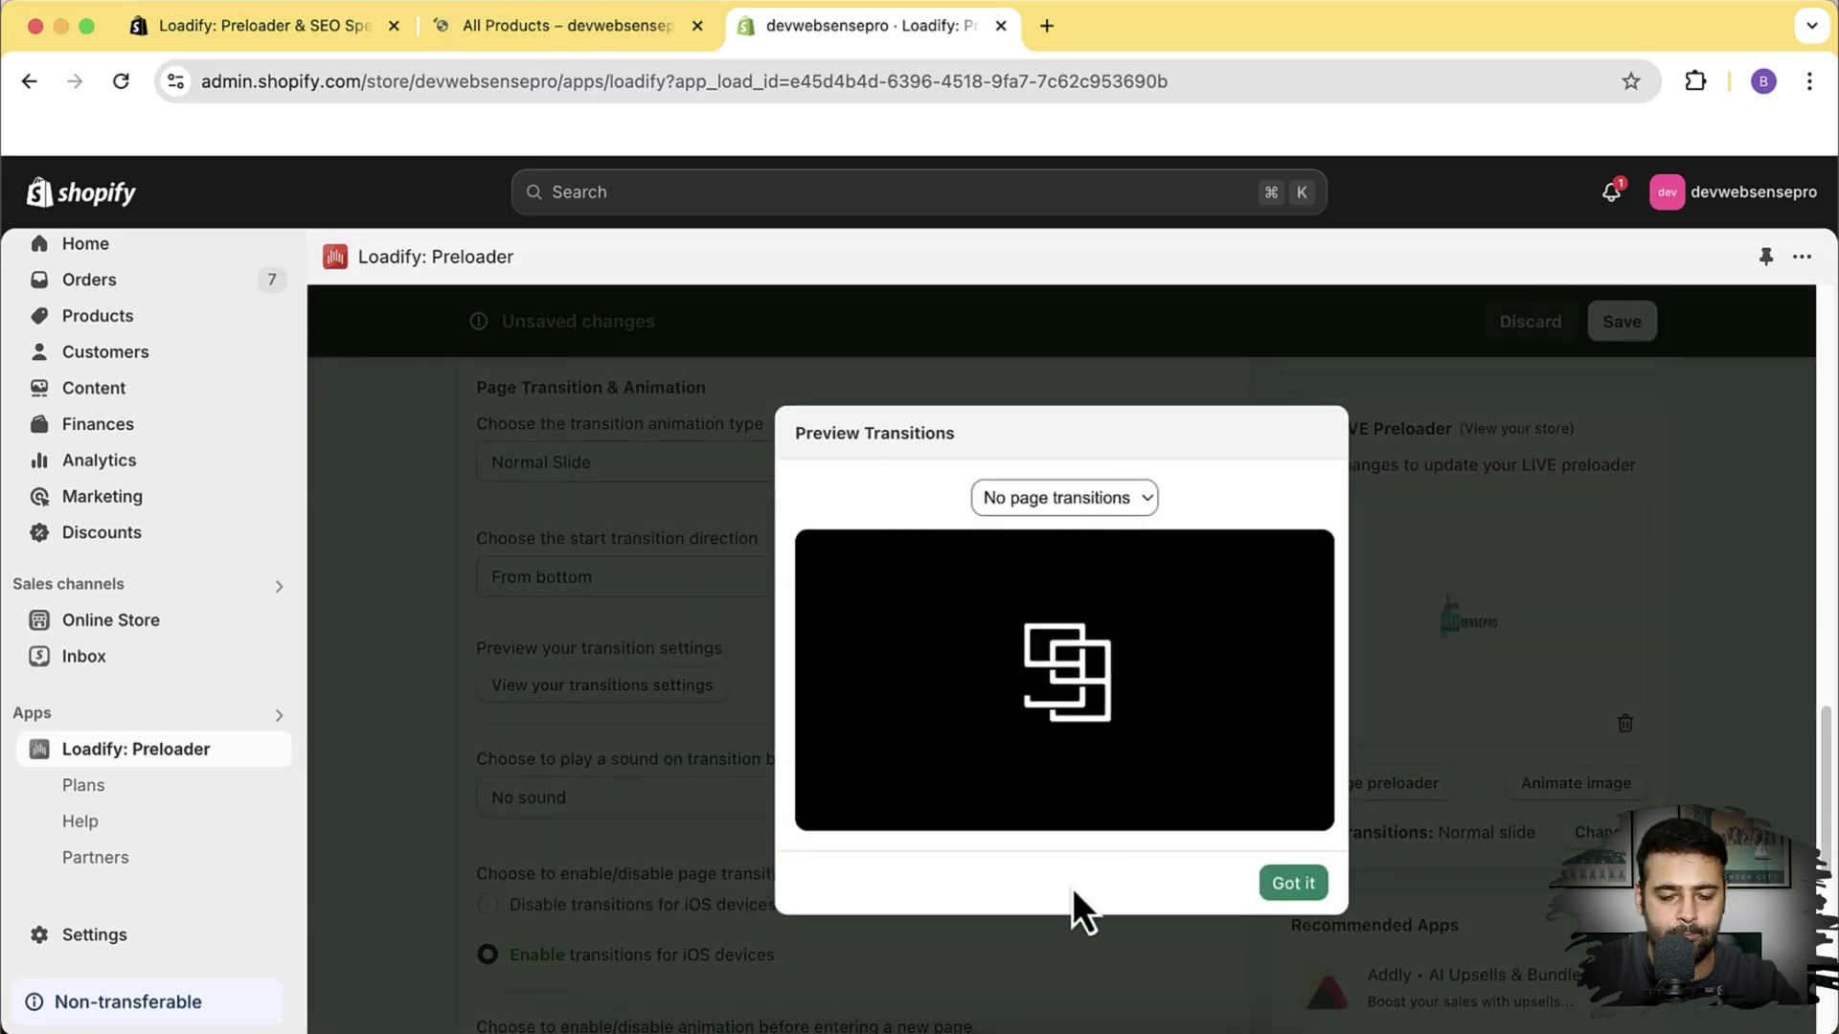
left_click(1105, 497)
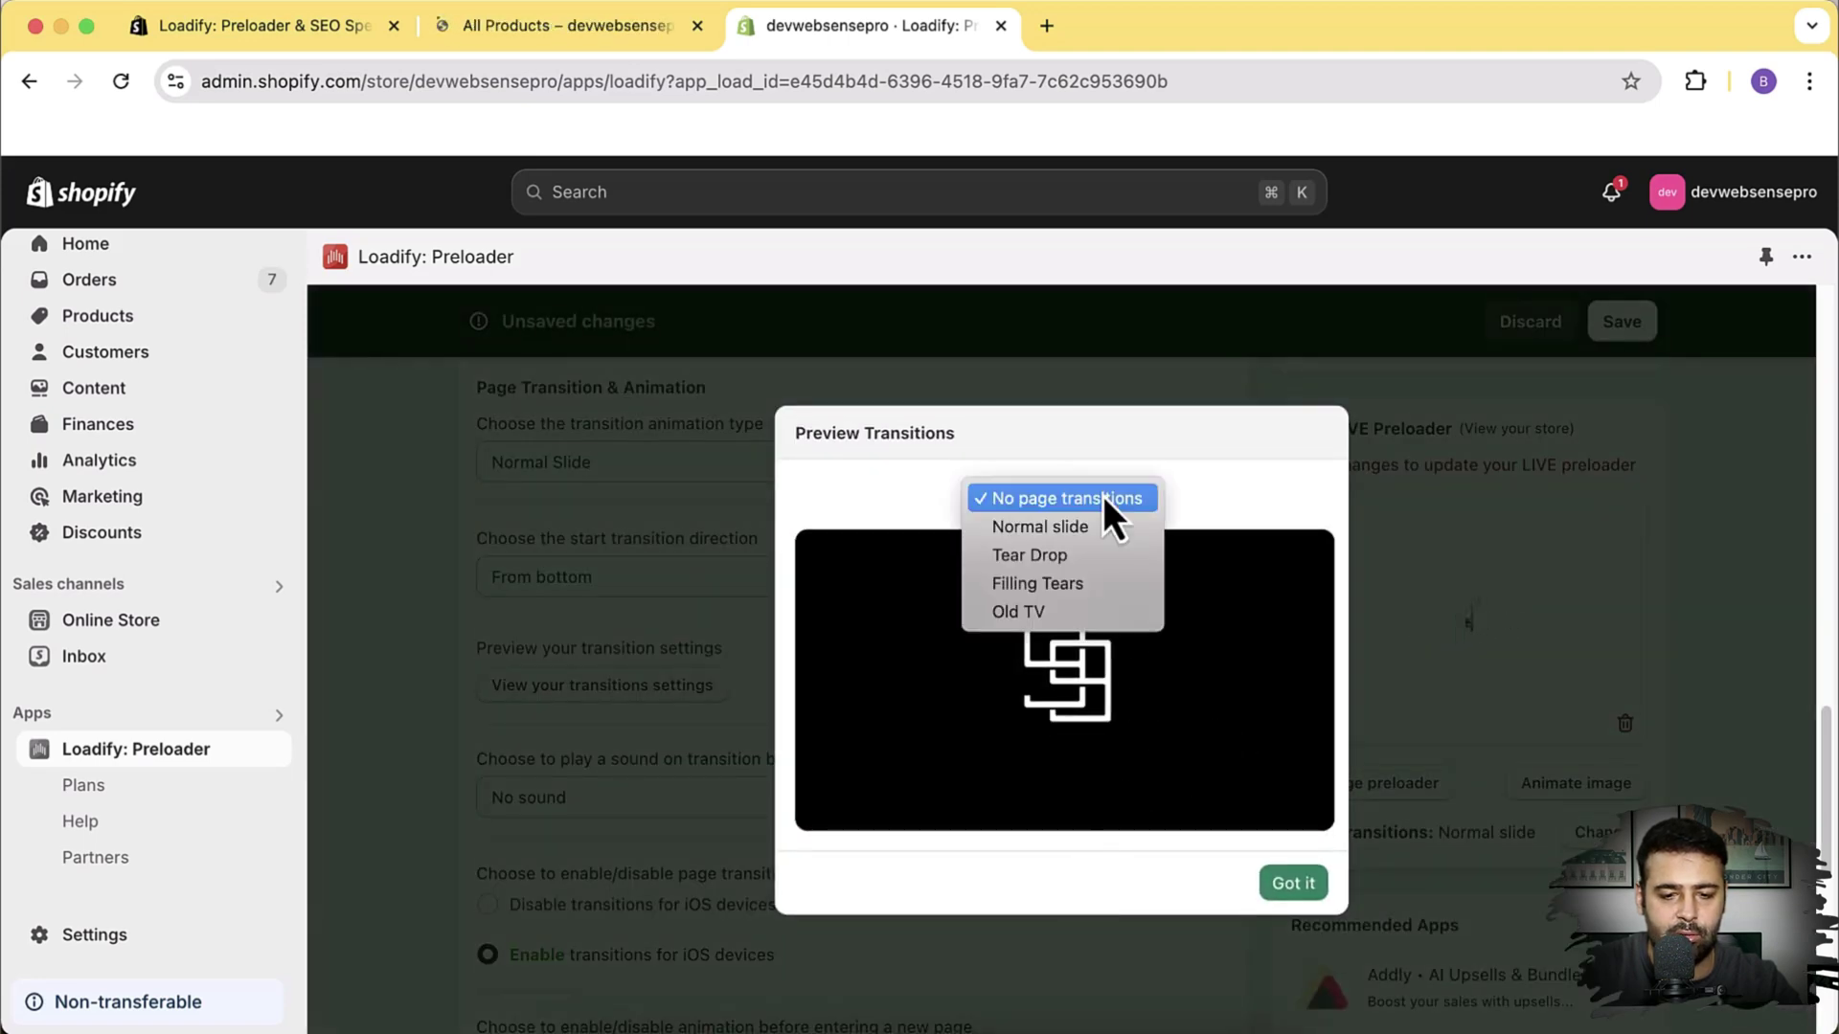
left_click(1083, 559)
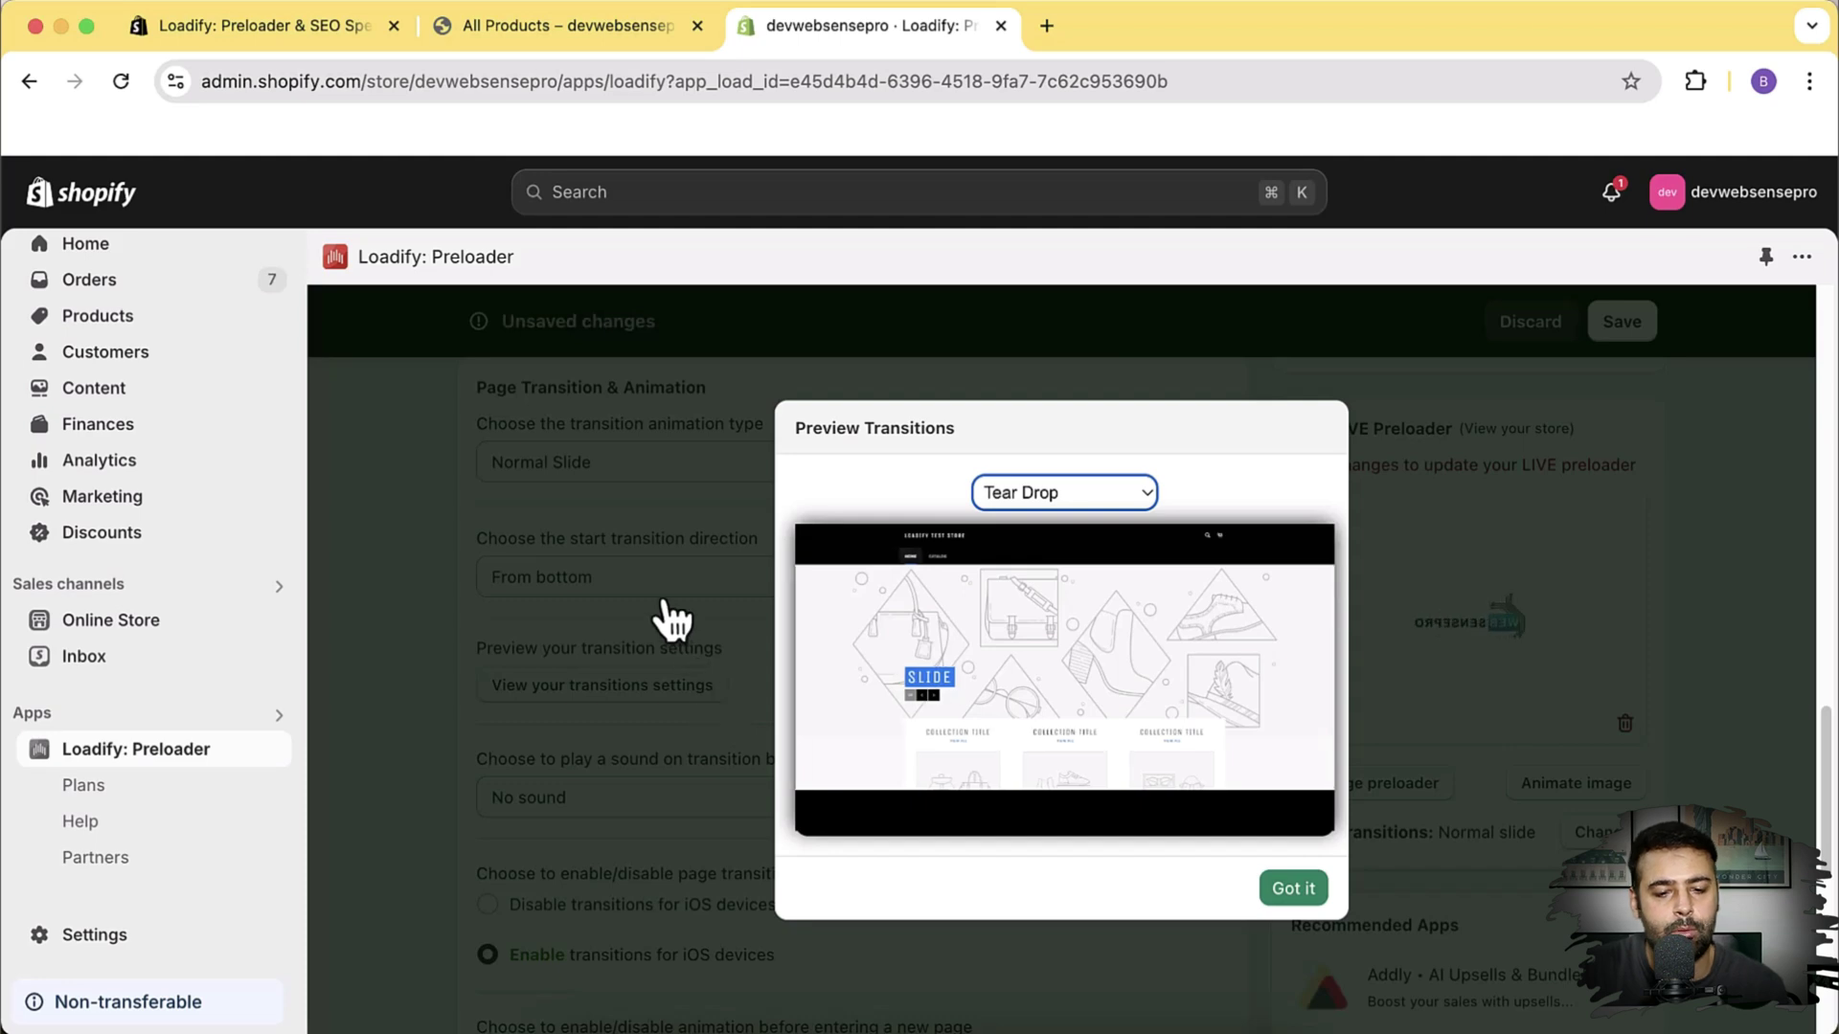
left_click(1292, 897)
left_click(764, 576)
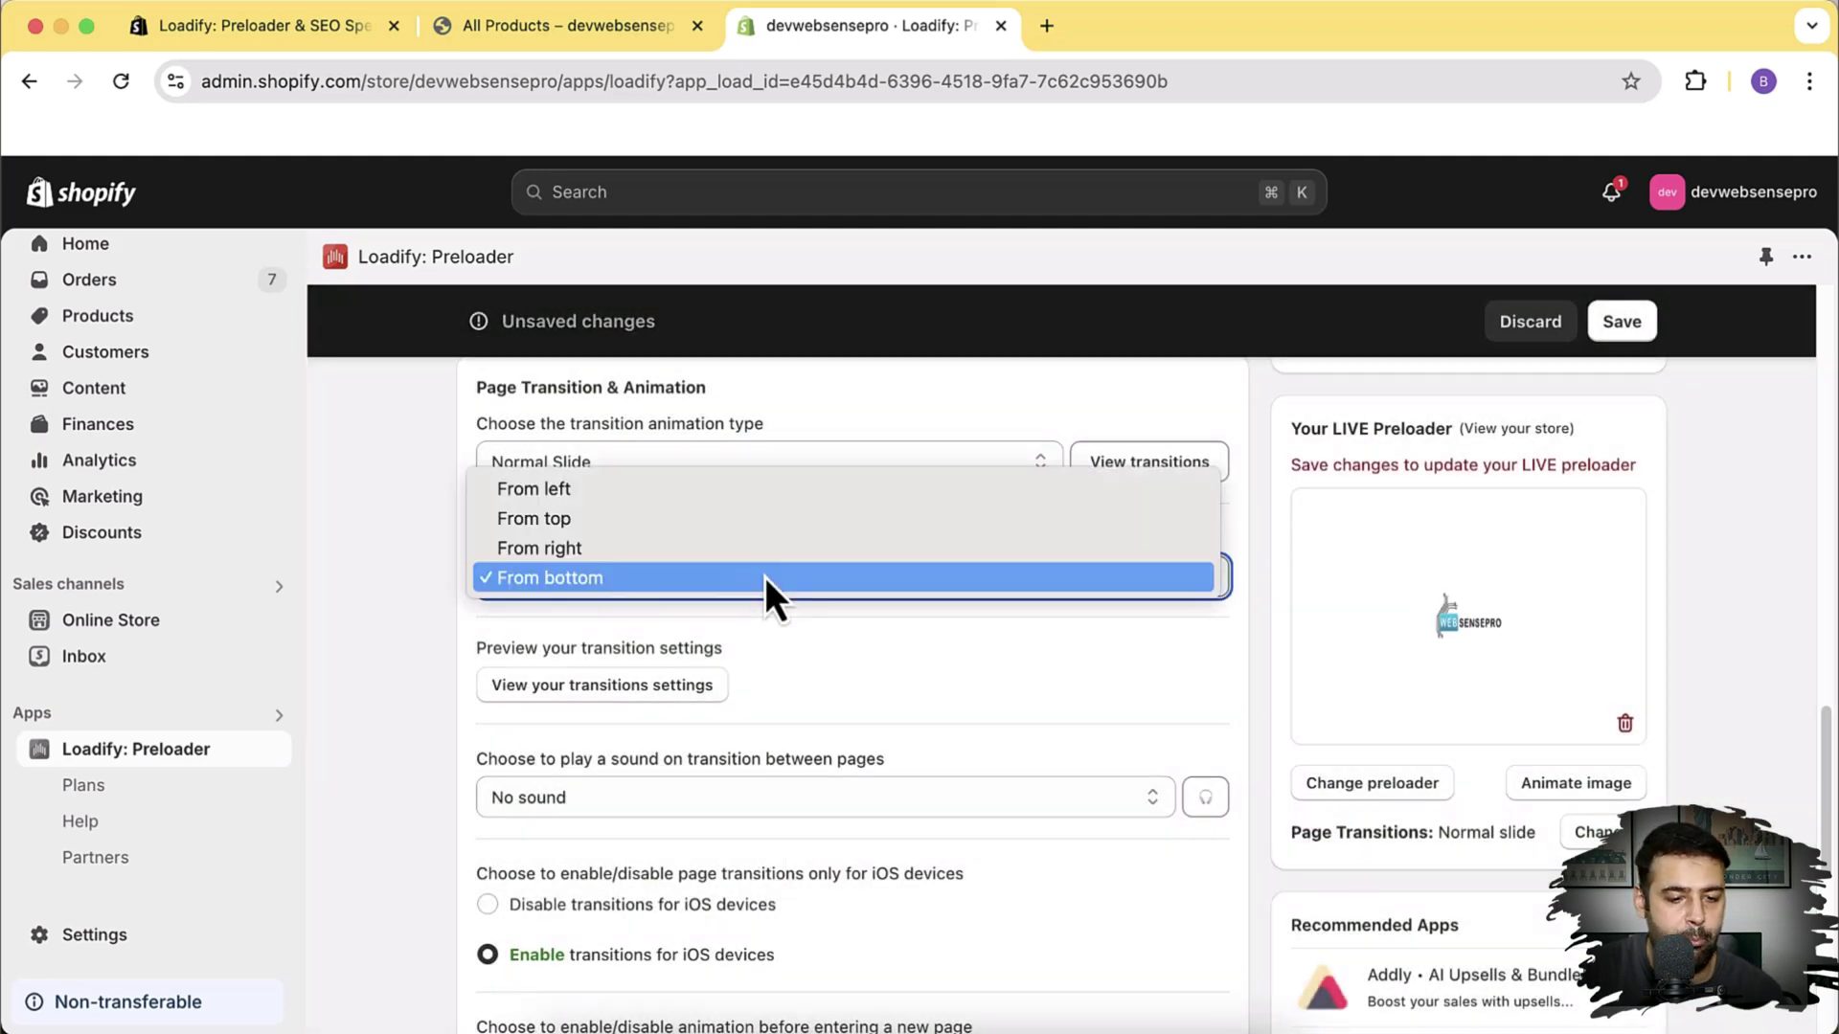
left_click(1263, 575)
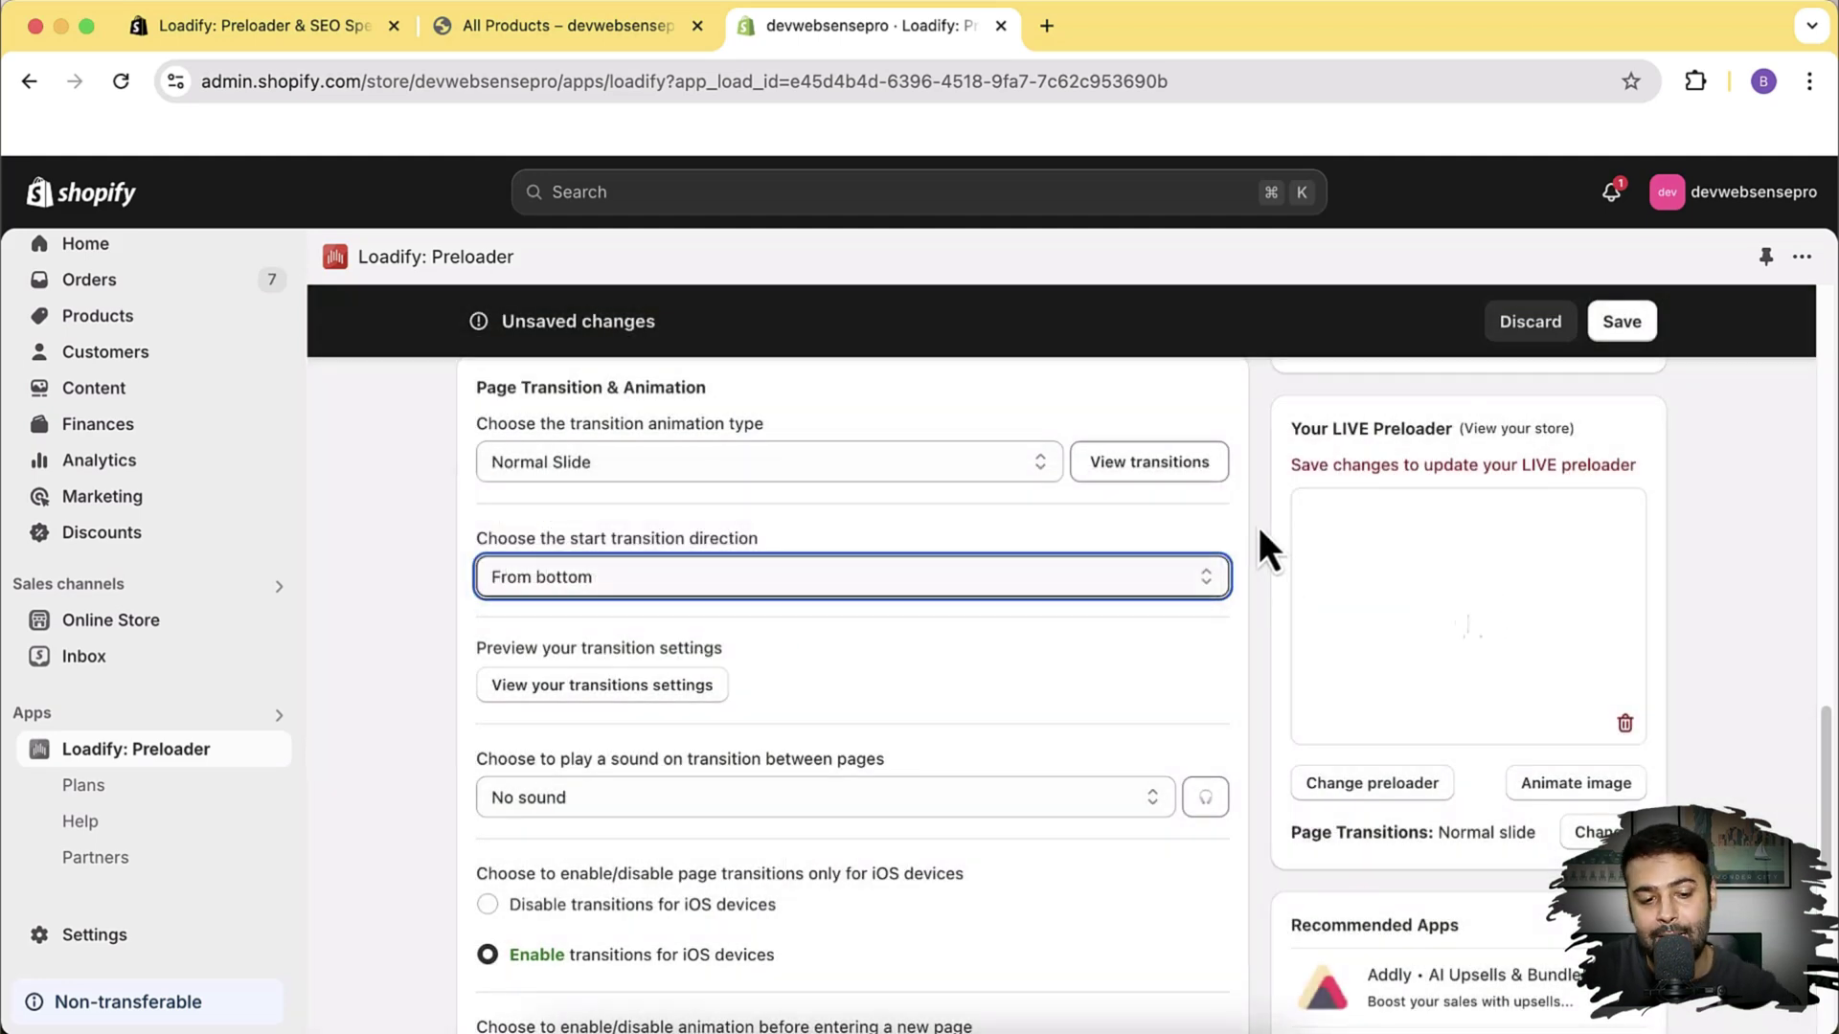
- Preview the configured page transition settings twice, closing the preview each time
scroll(1253, 525, "down", 1)
left_click(644, 650)
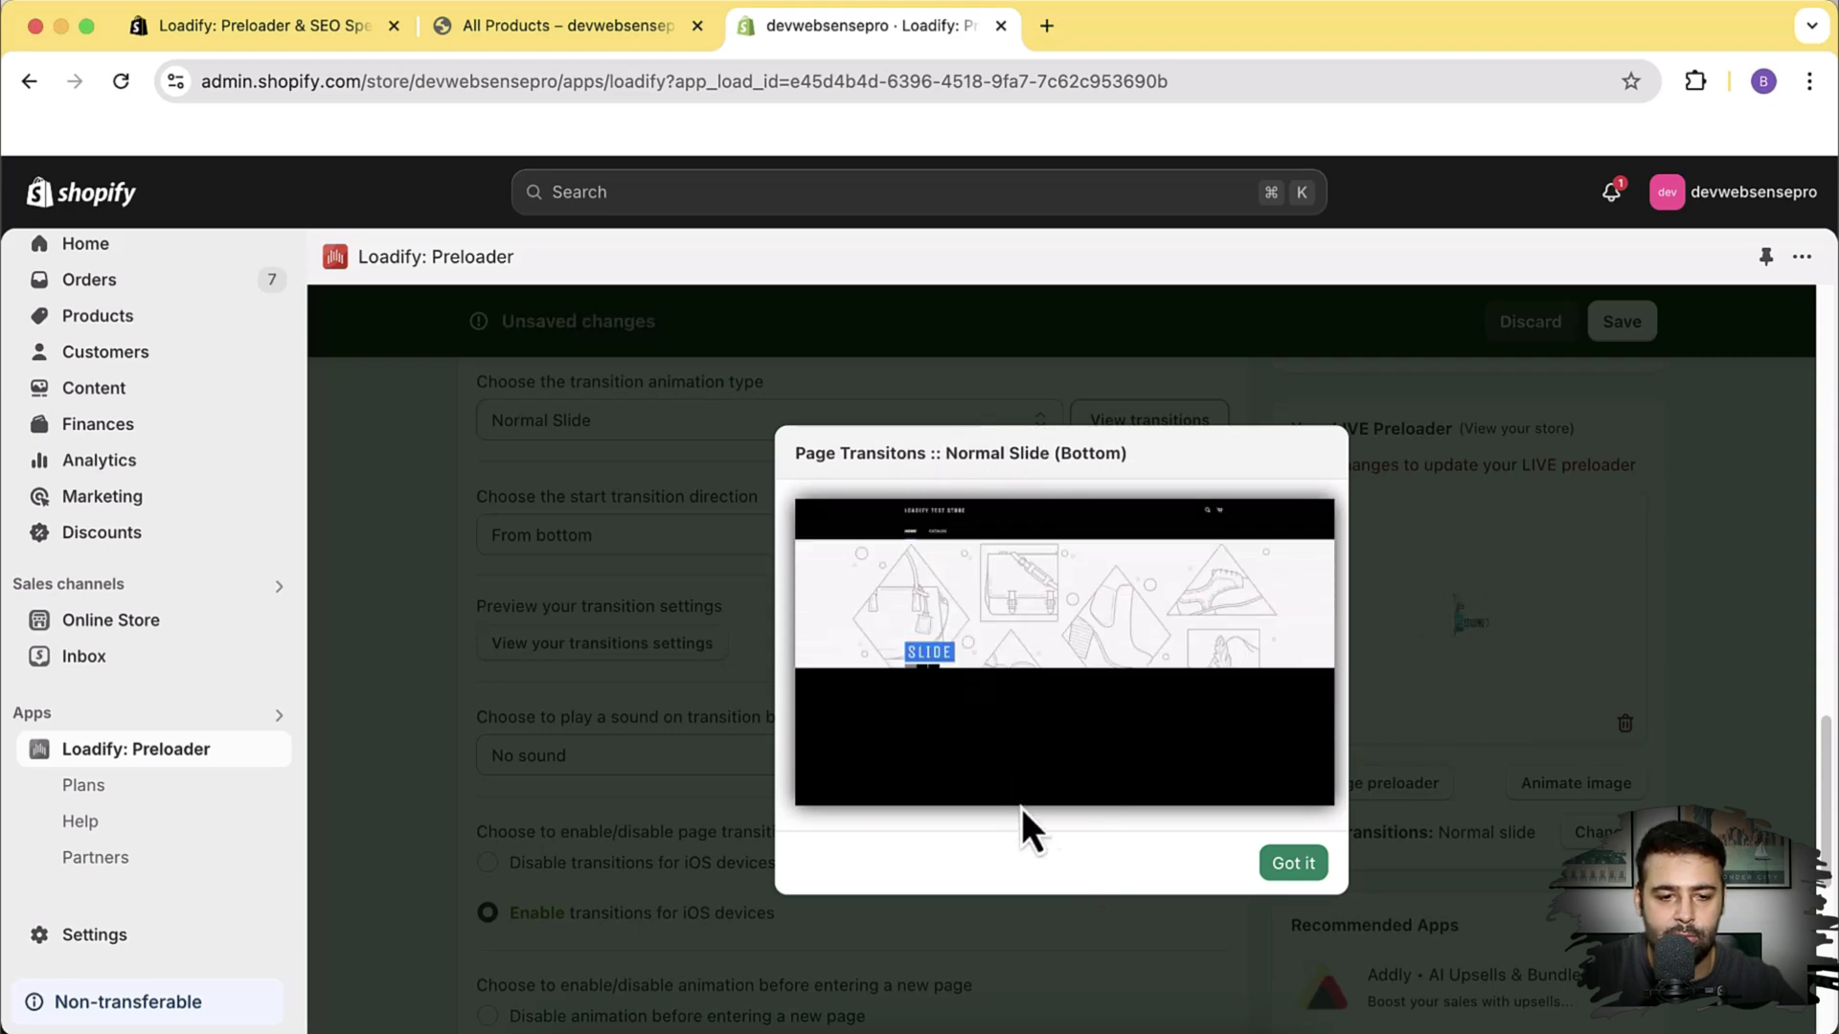
left_click(1286, 869)
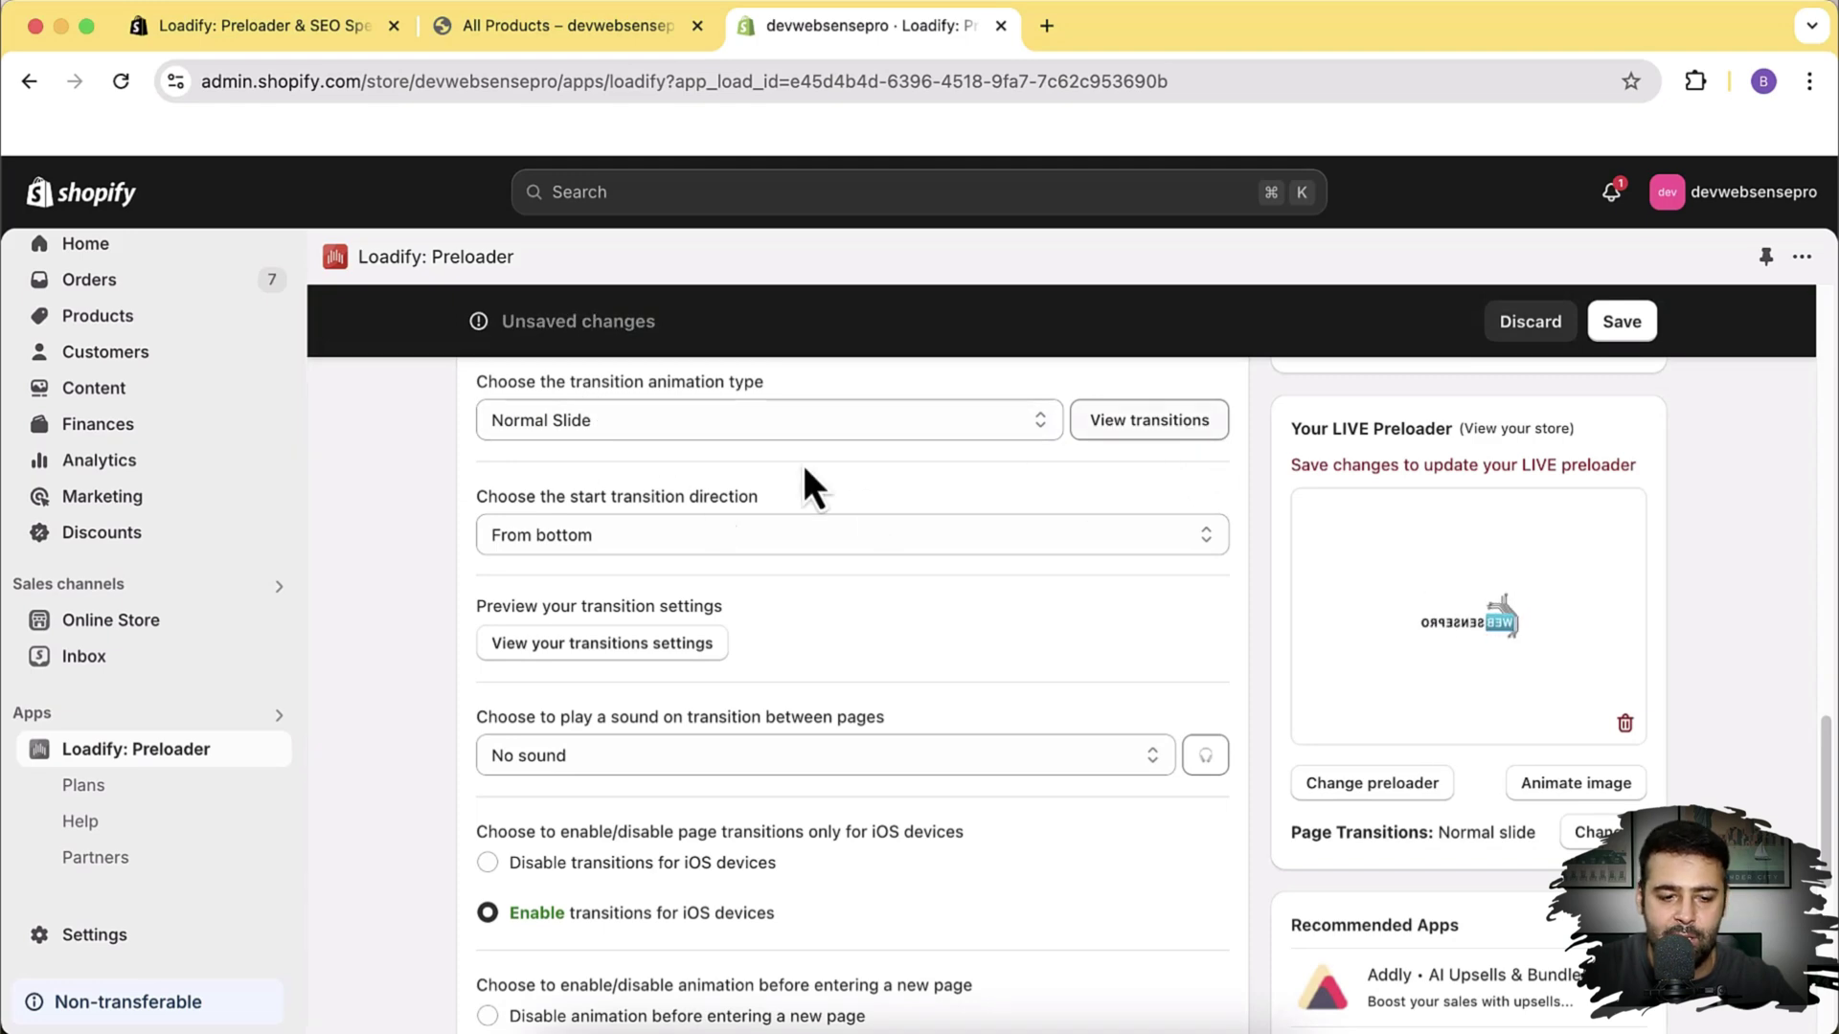
left_click(636, 647)
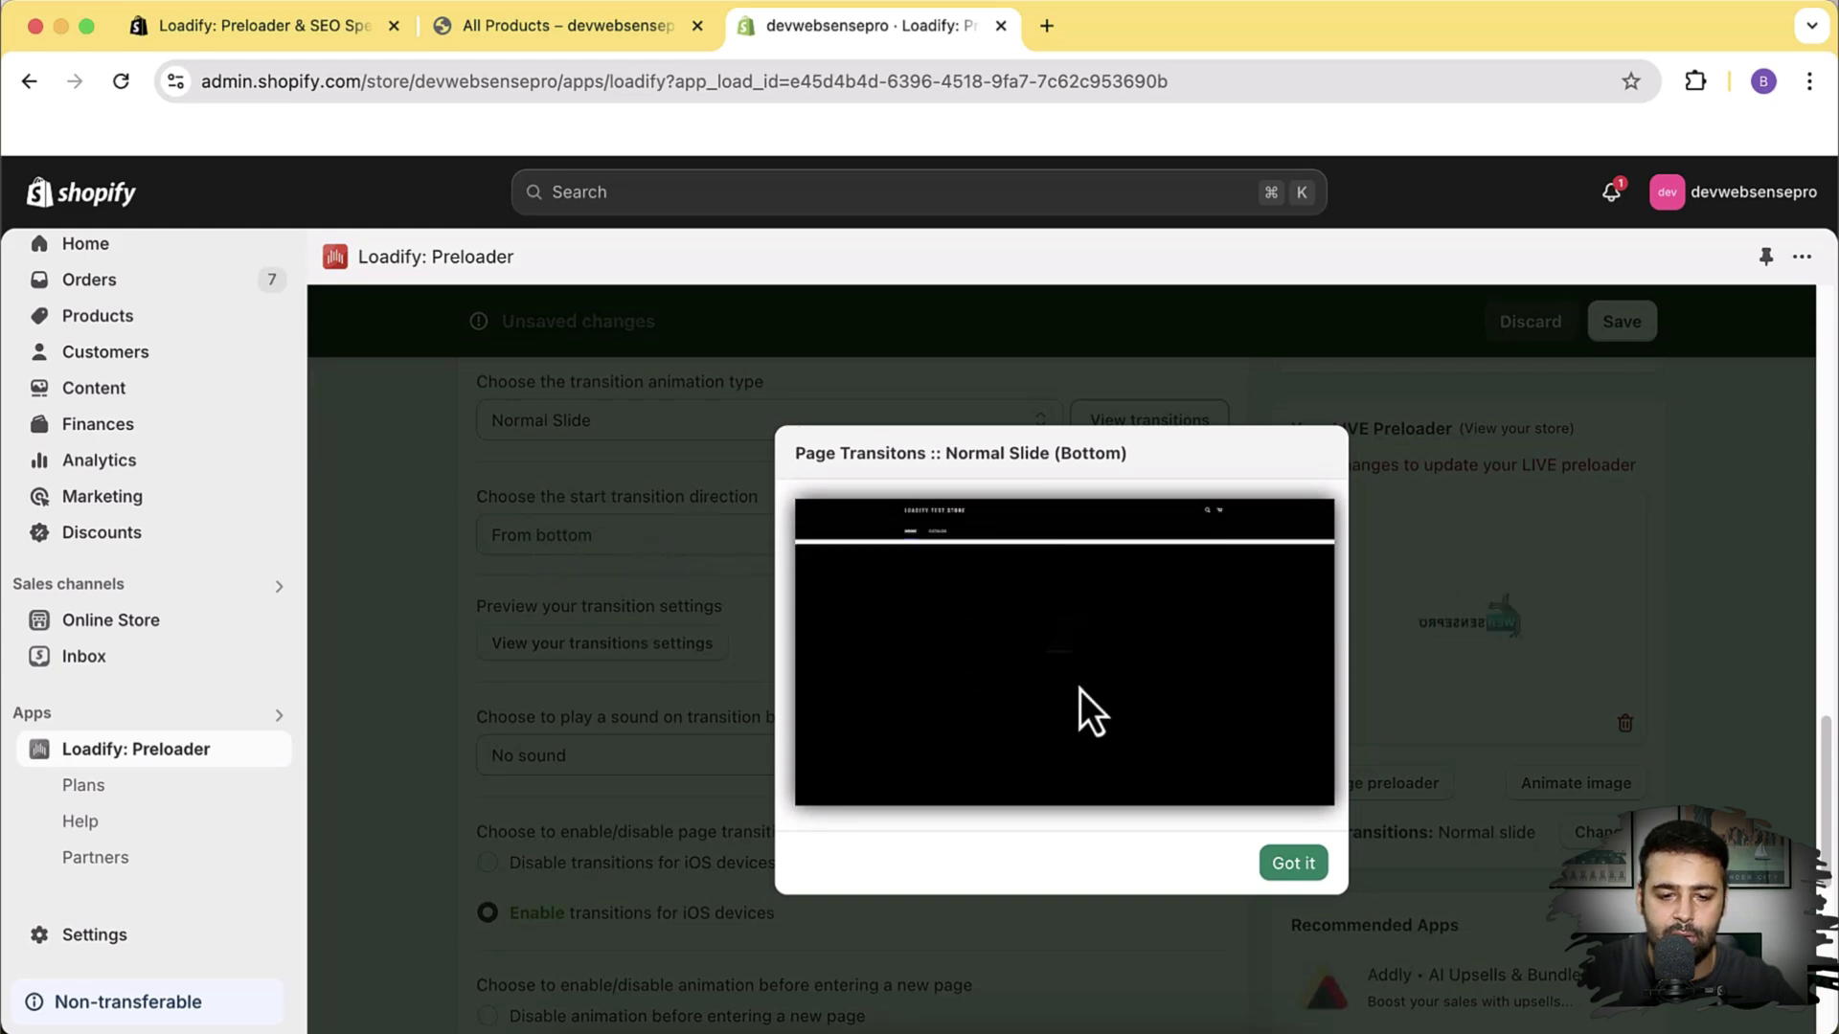
left_click(1294, 863)
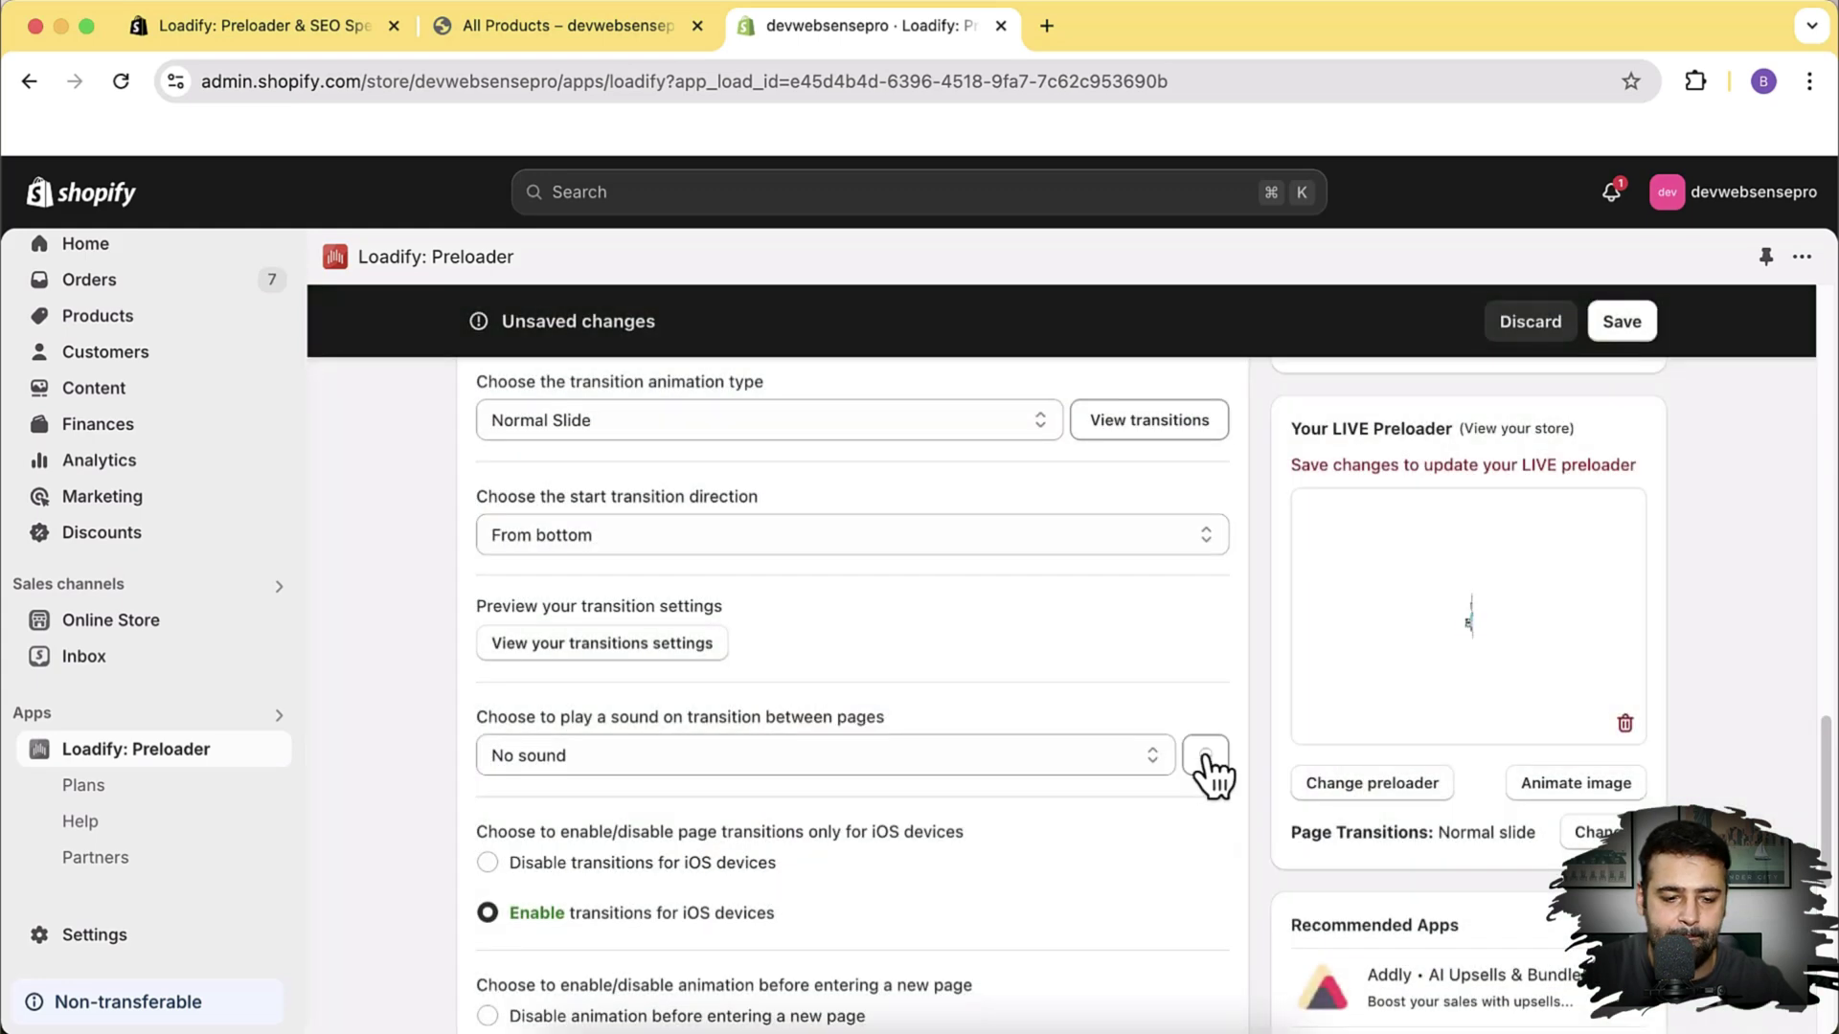
- Review the transition sound, iOS transitions and new-page animation options, and the Optimizations and Pages settings
scroll(720, 576, "down", 4)
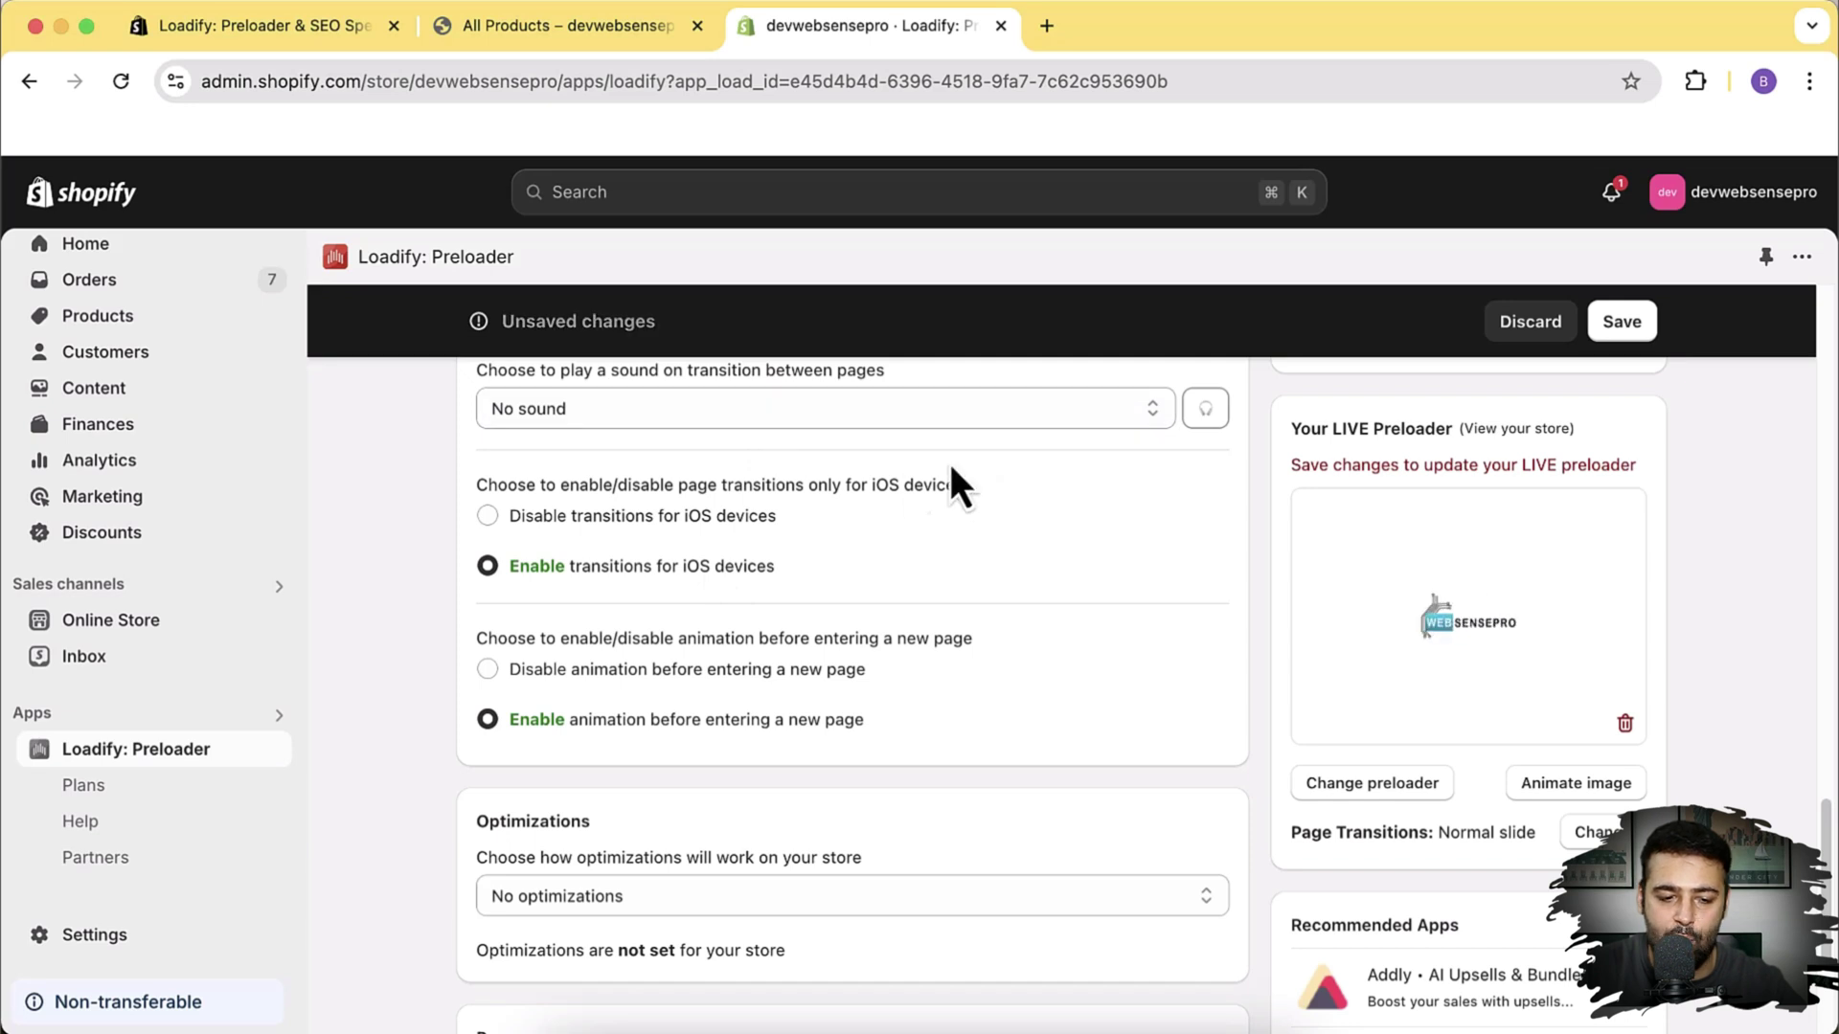
scroll(989, 441, "down", 1)
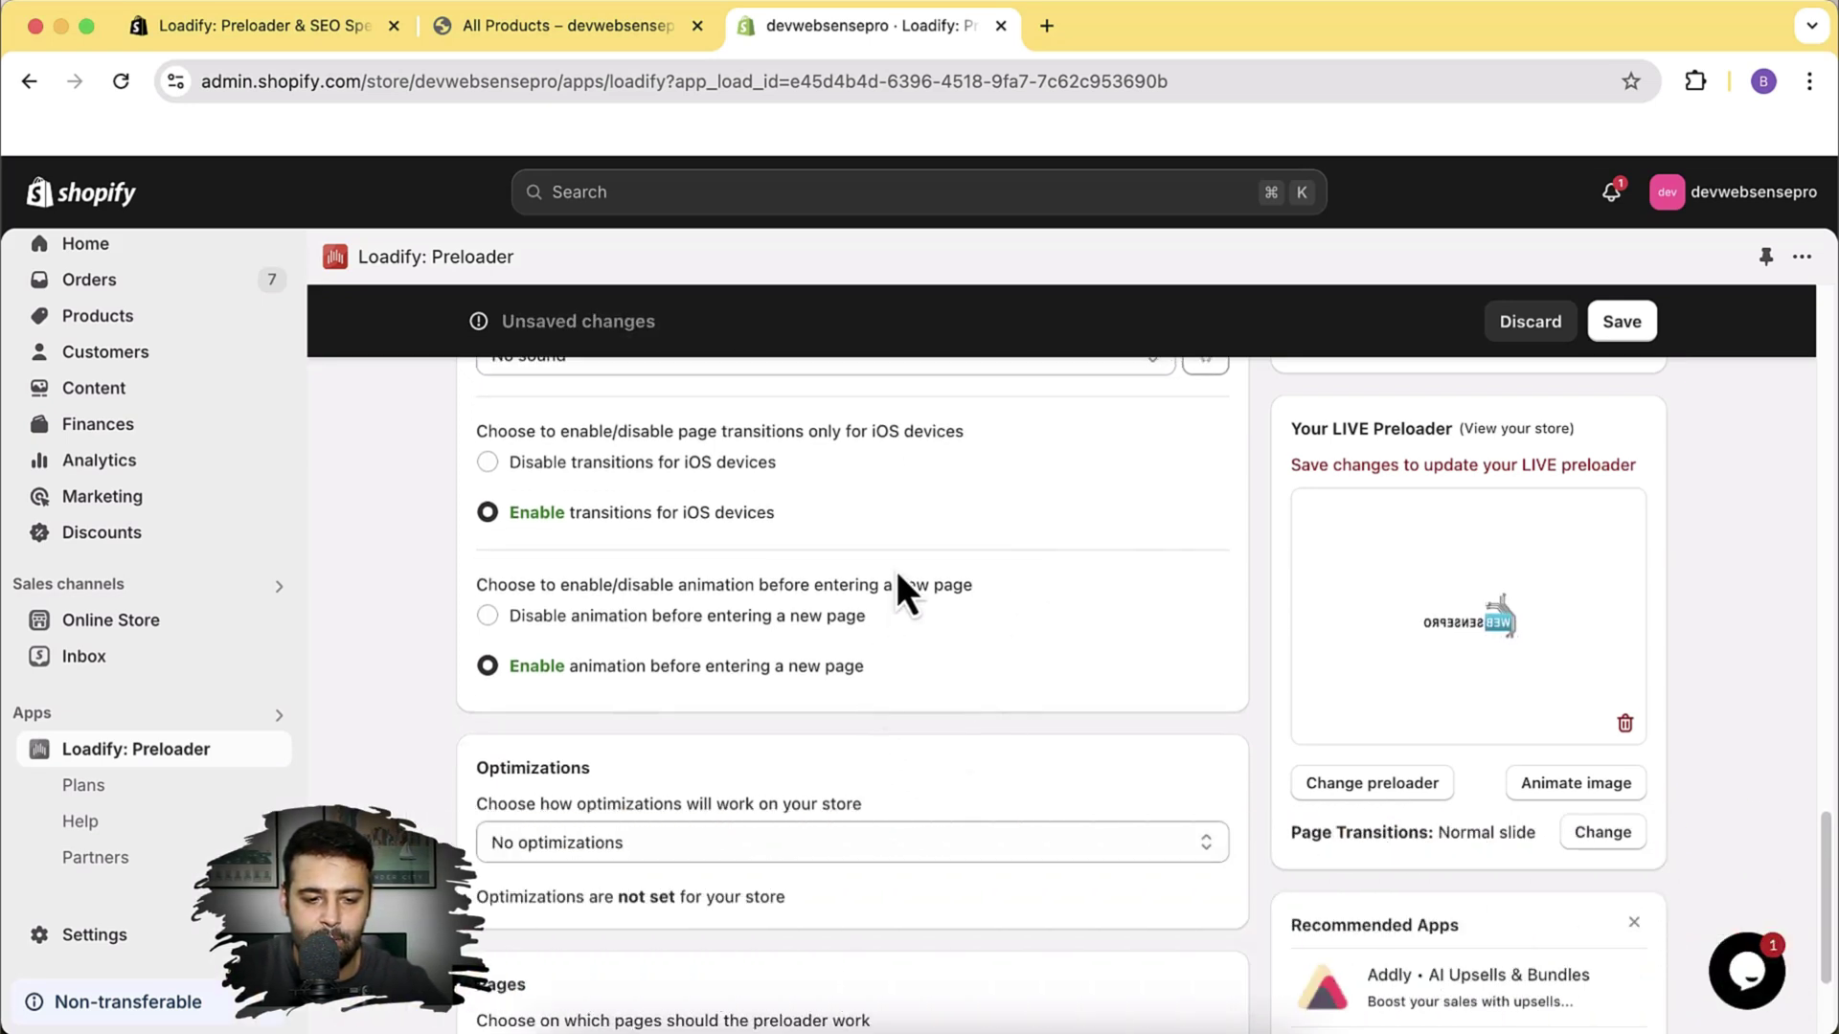
scroll(861, 621, "down", 1)
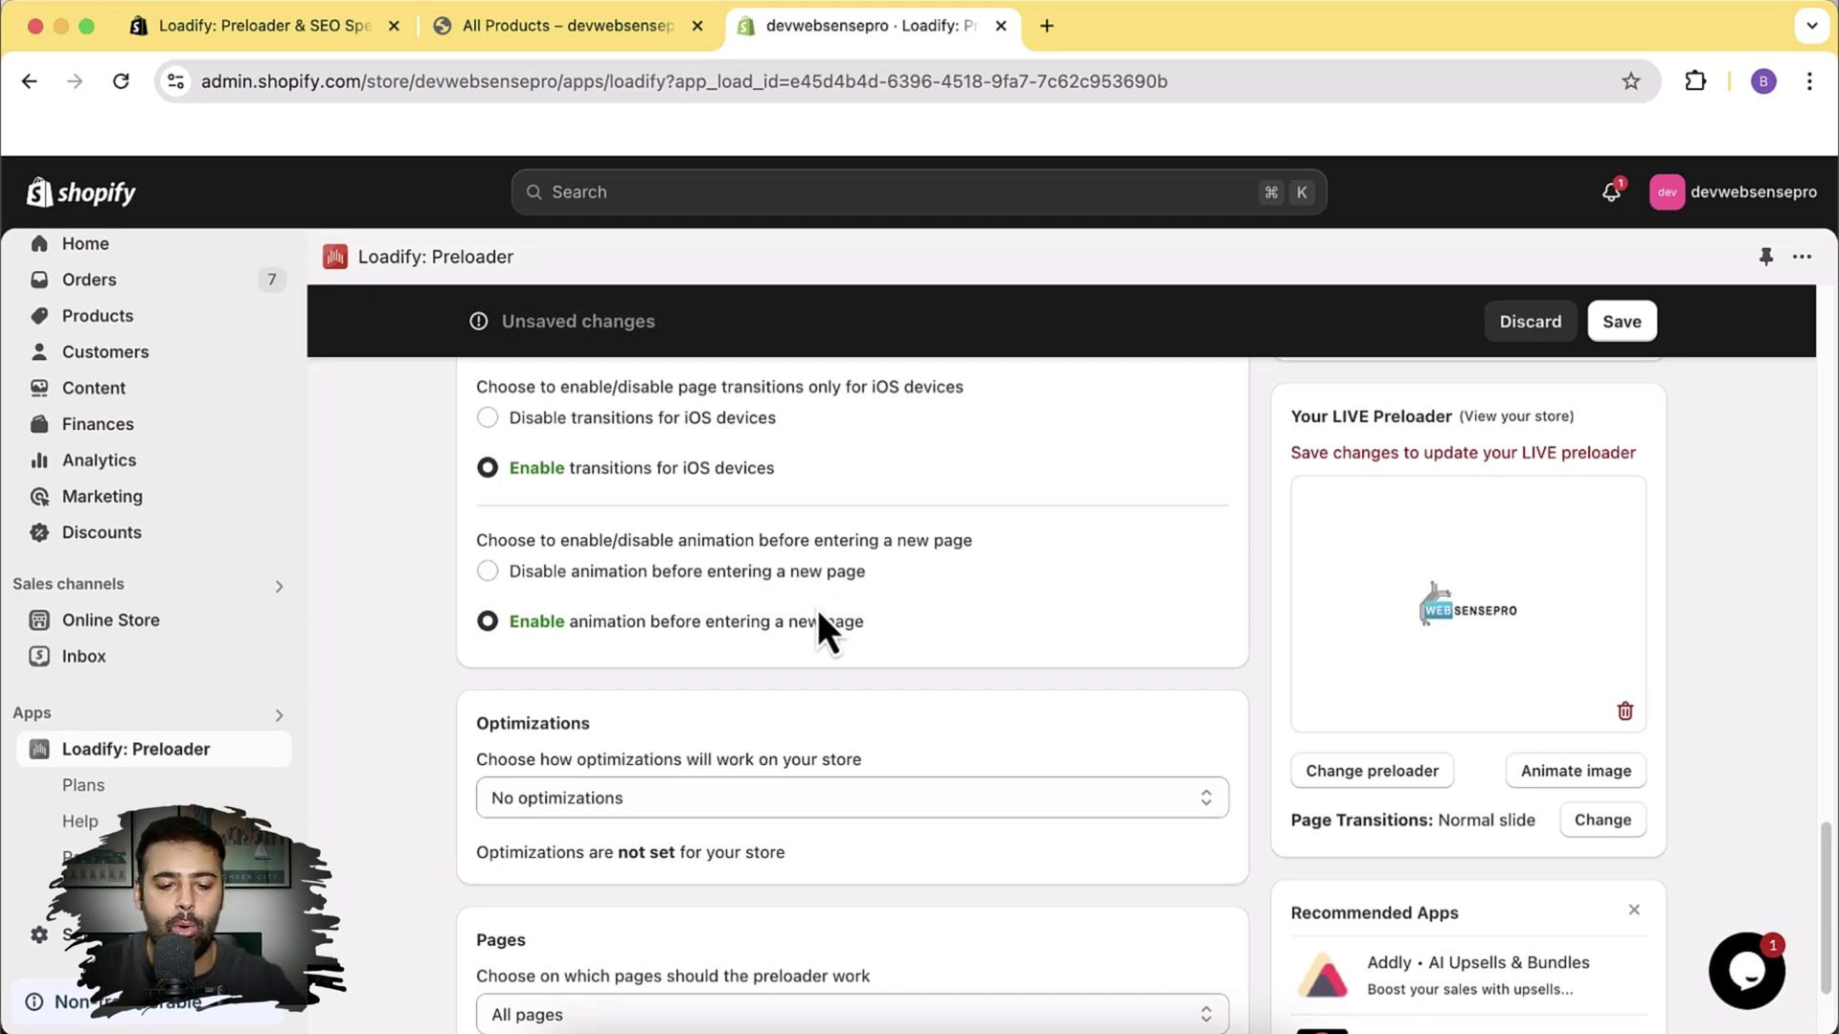
scroll(1102, 545, "down", 3)
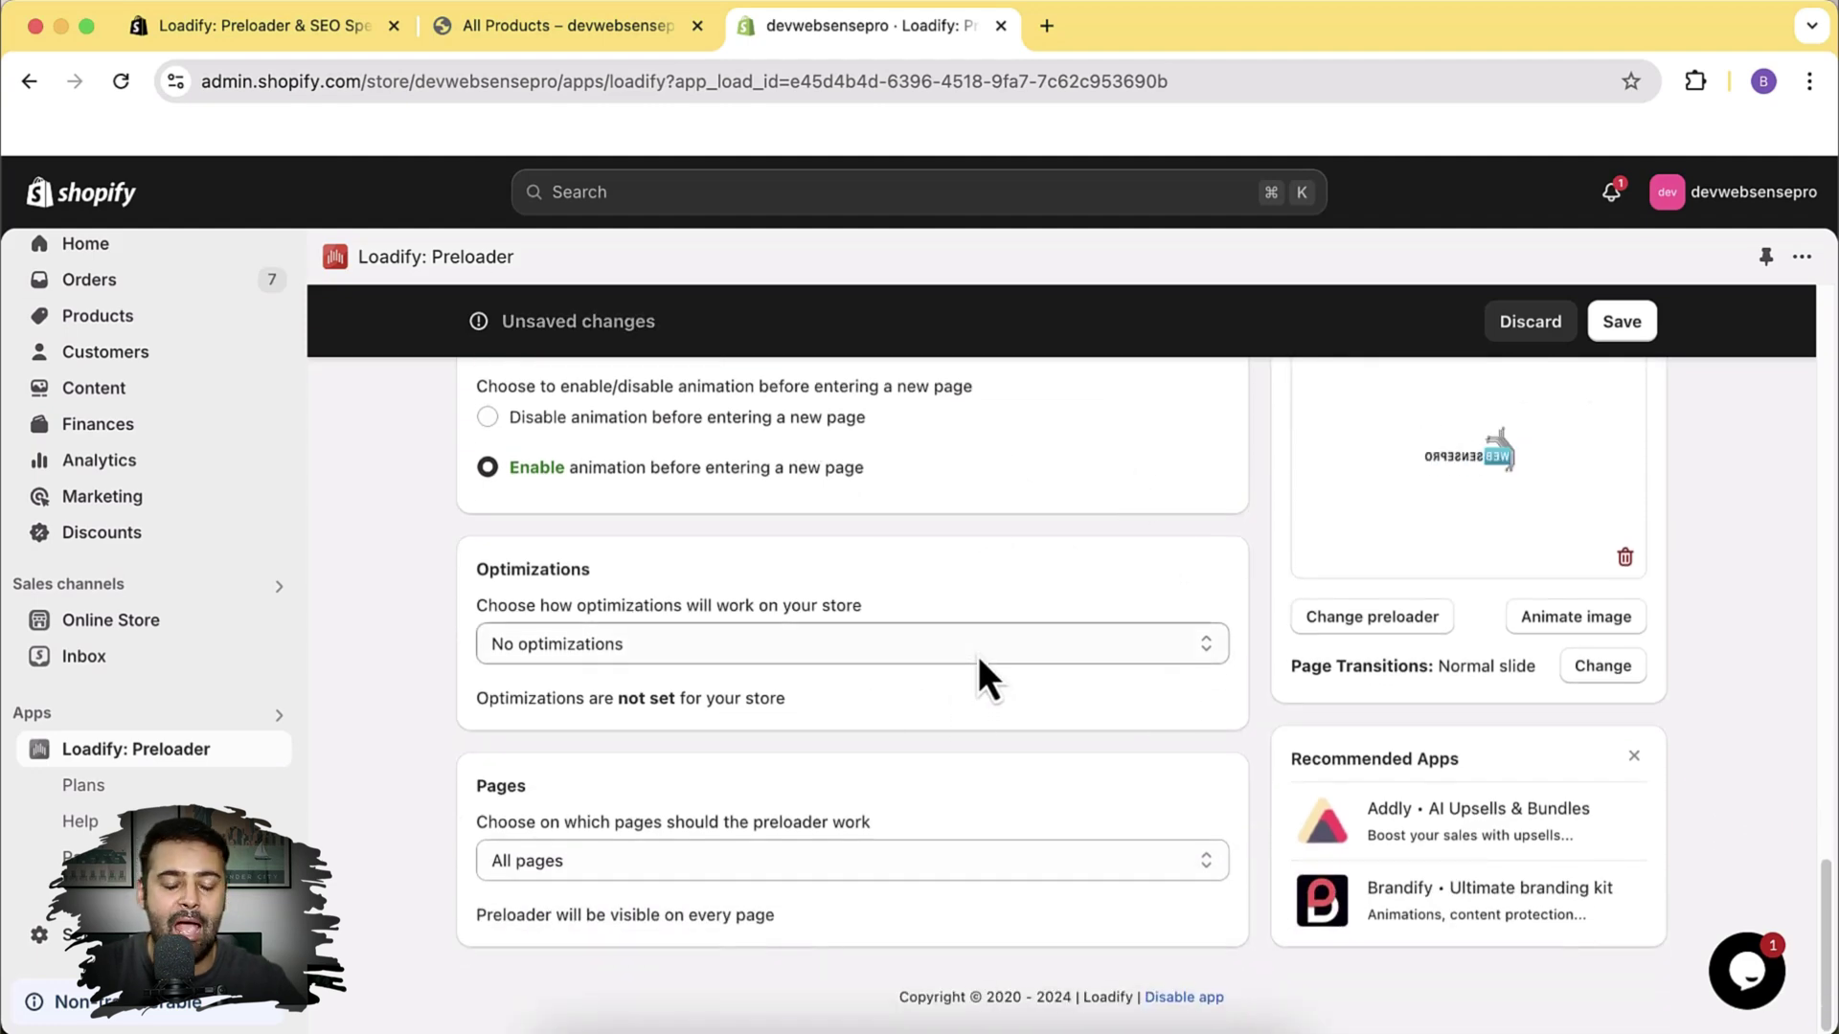
- Set the store's optimizations to "Preloader + Optimizations" and review the Link Predict and LazyLoad options
left_click(974, 642)
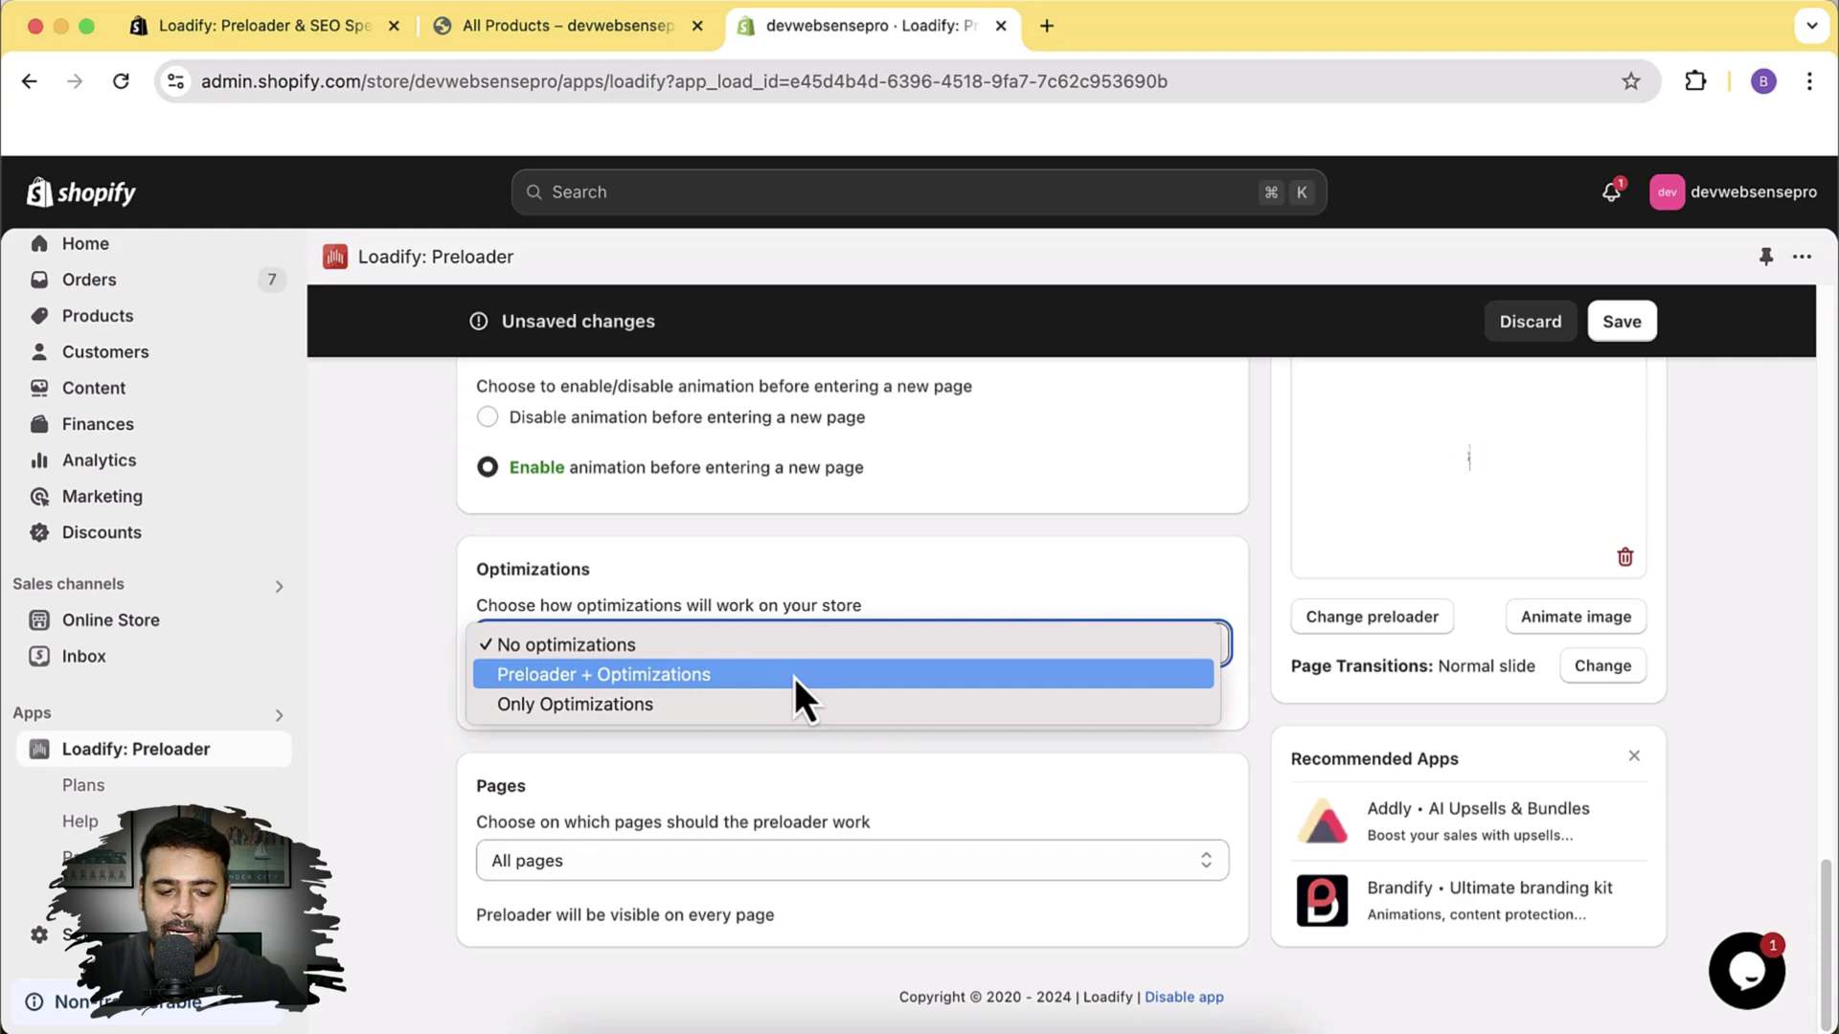
left_click(587, 646)
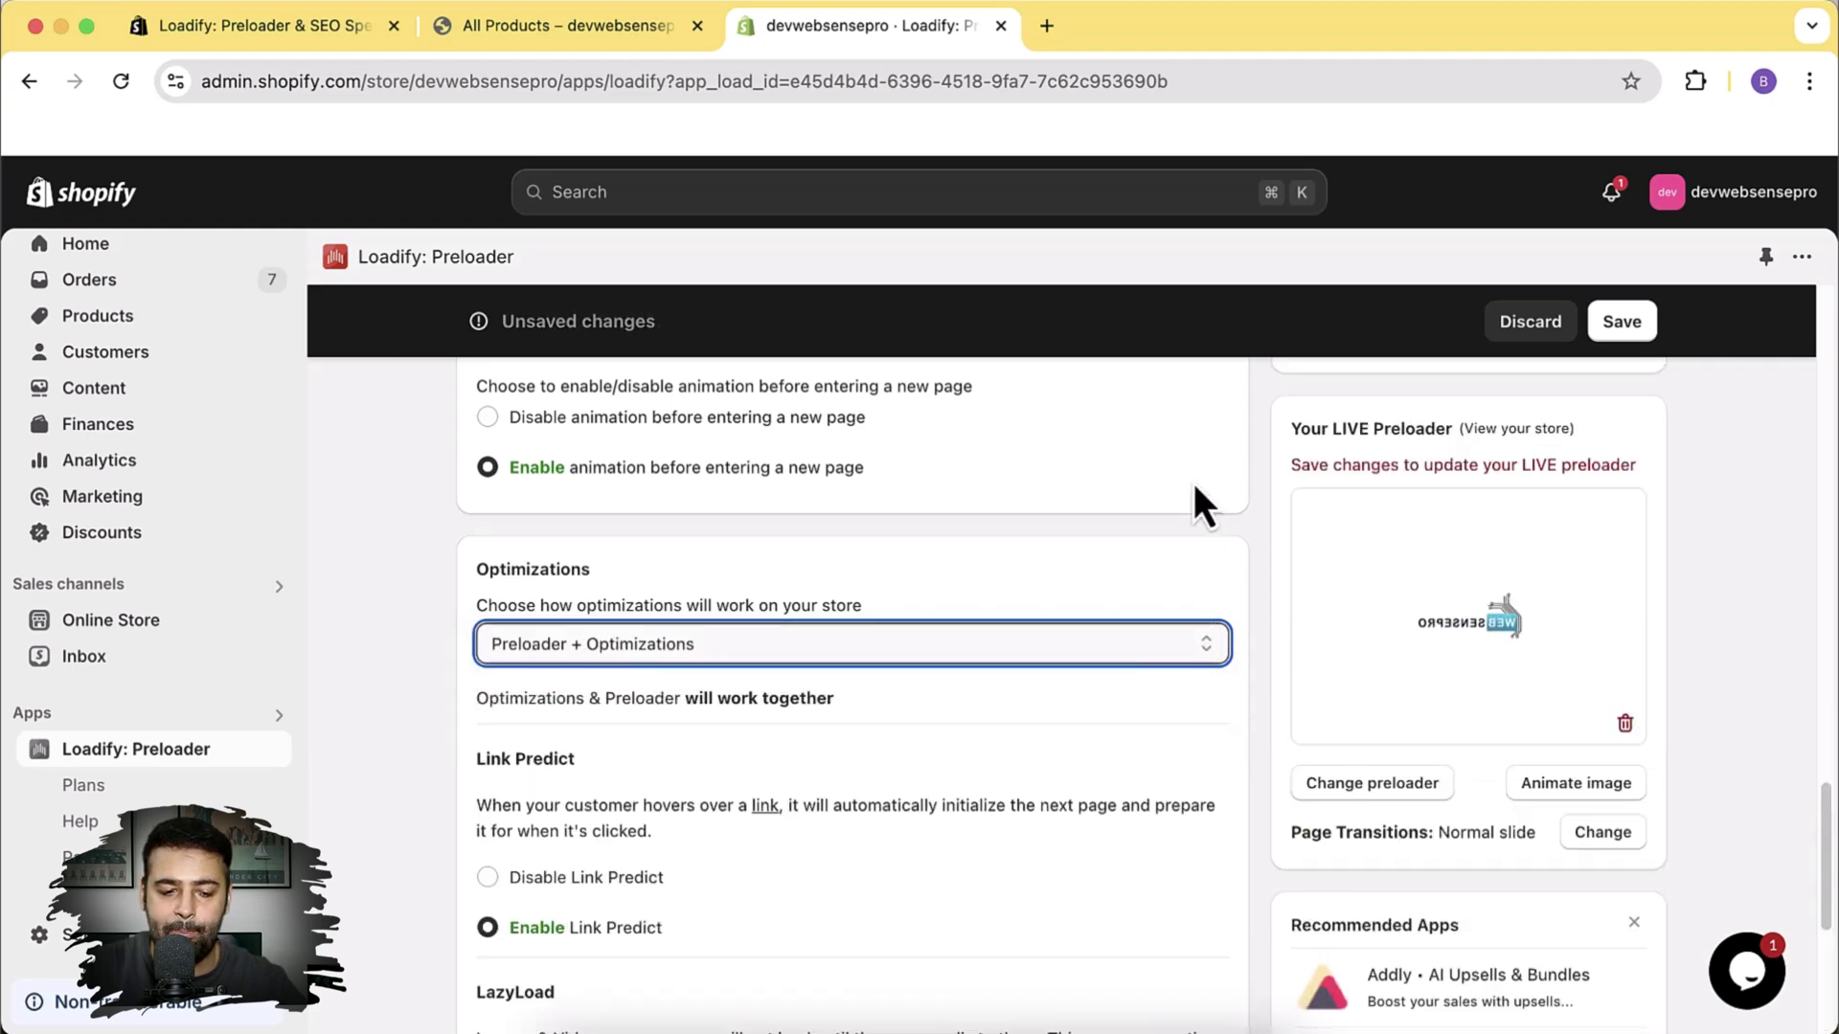
scroll(1195, 484, "down", 3)
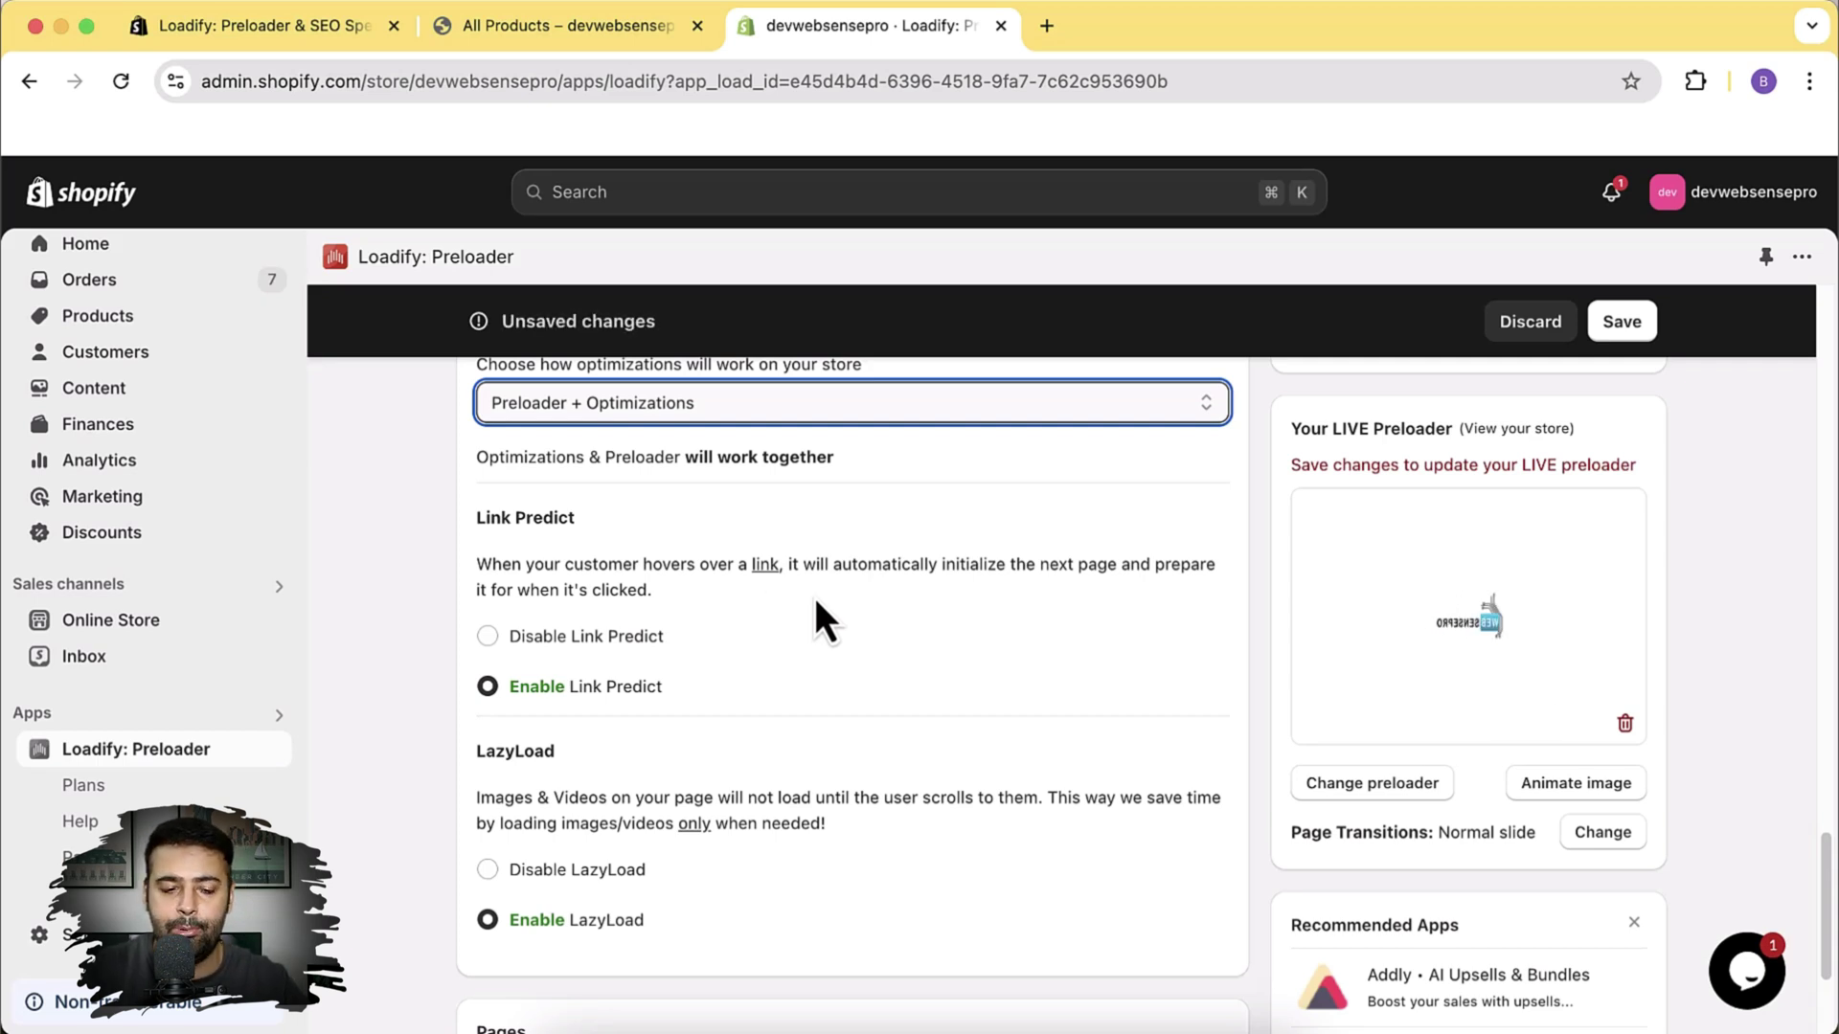
scroll(1065, 510, "down", 1)
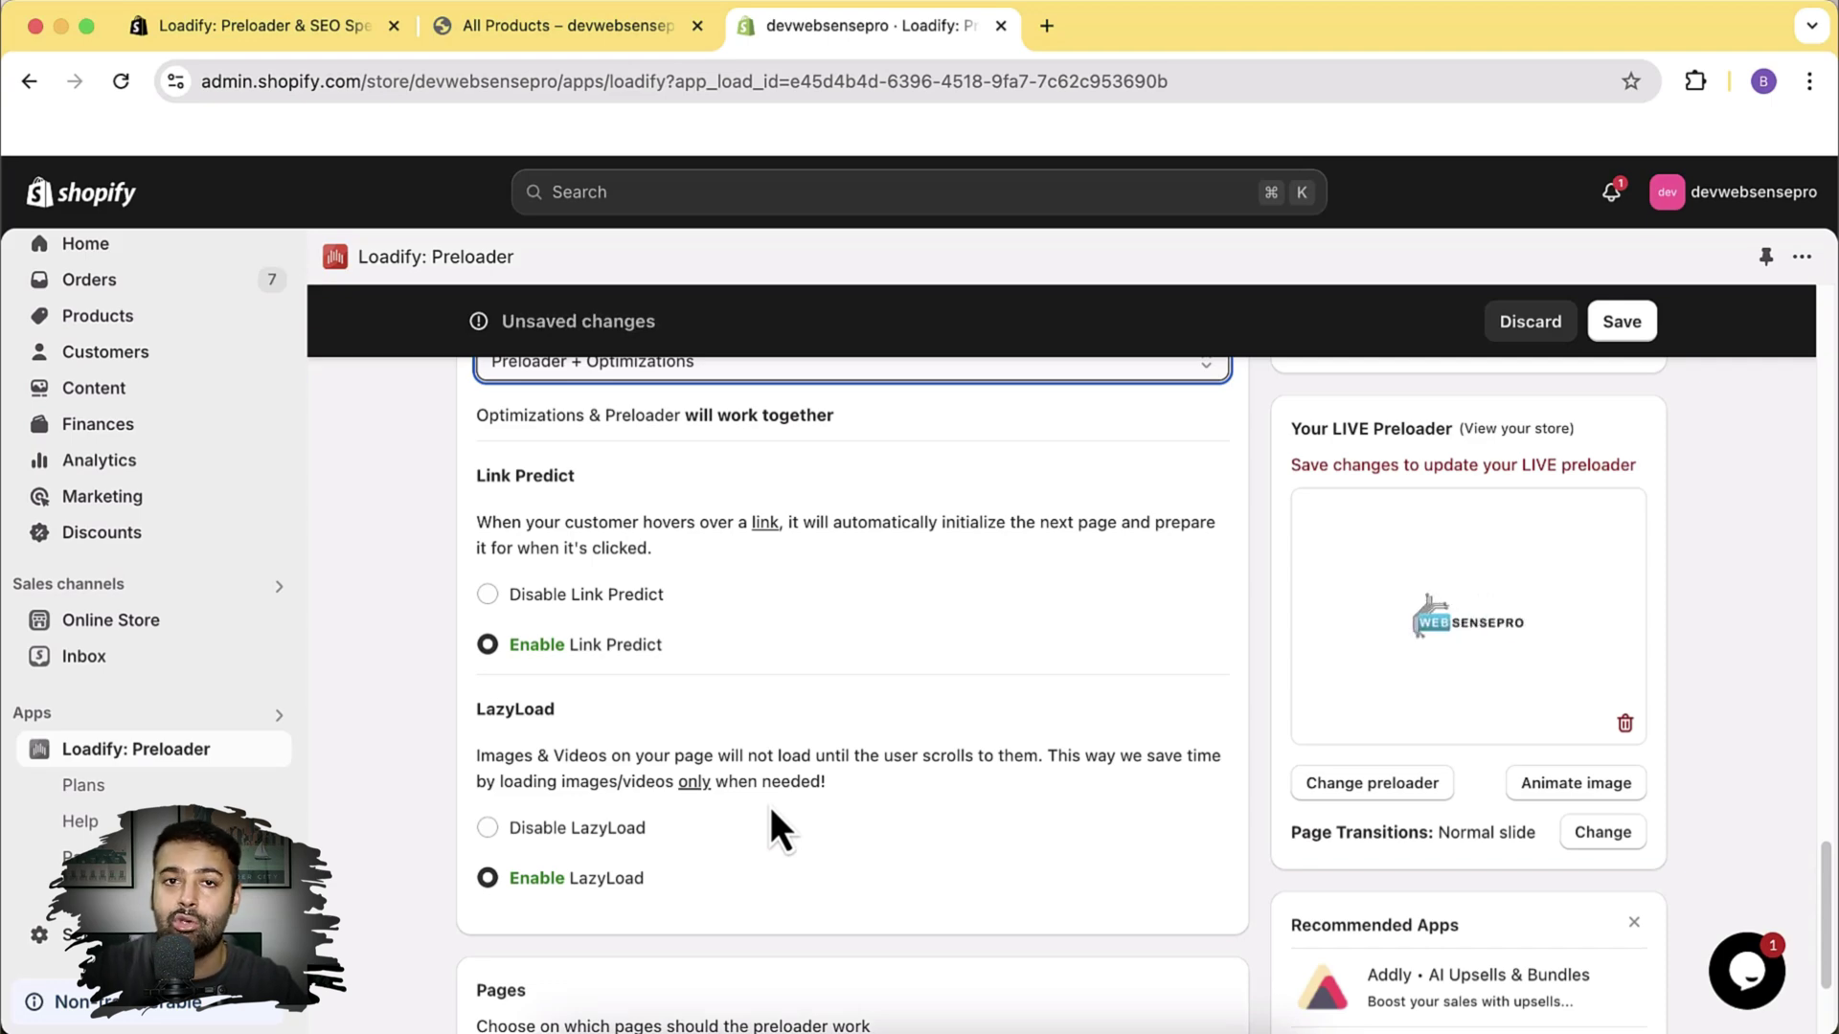
scroll(871, 738, "down", 3)
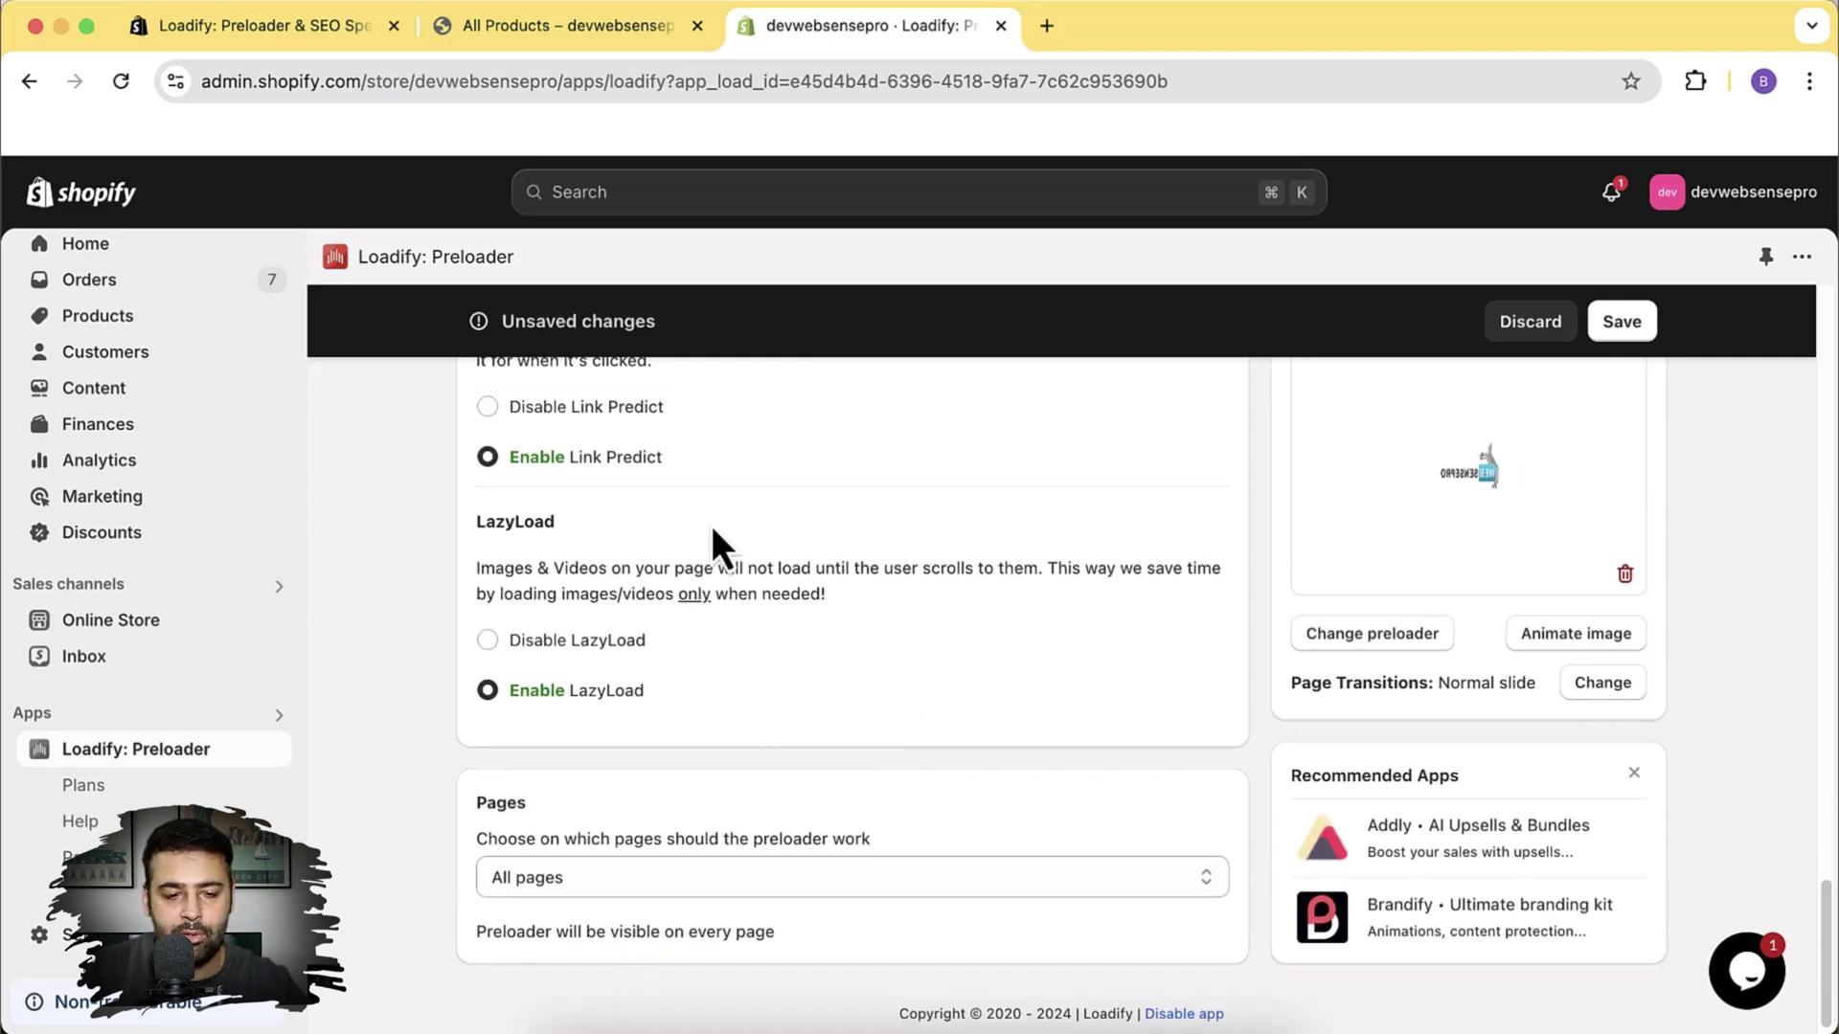
scroll(1042, 550, "up", 3)
scroll(1042, 541, "down", 2)
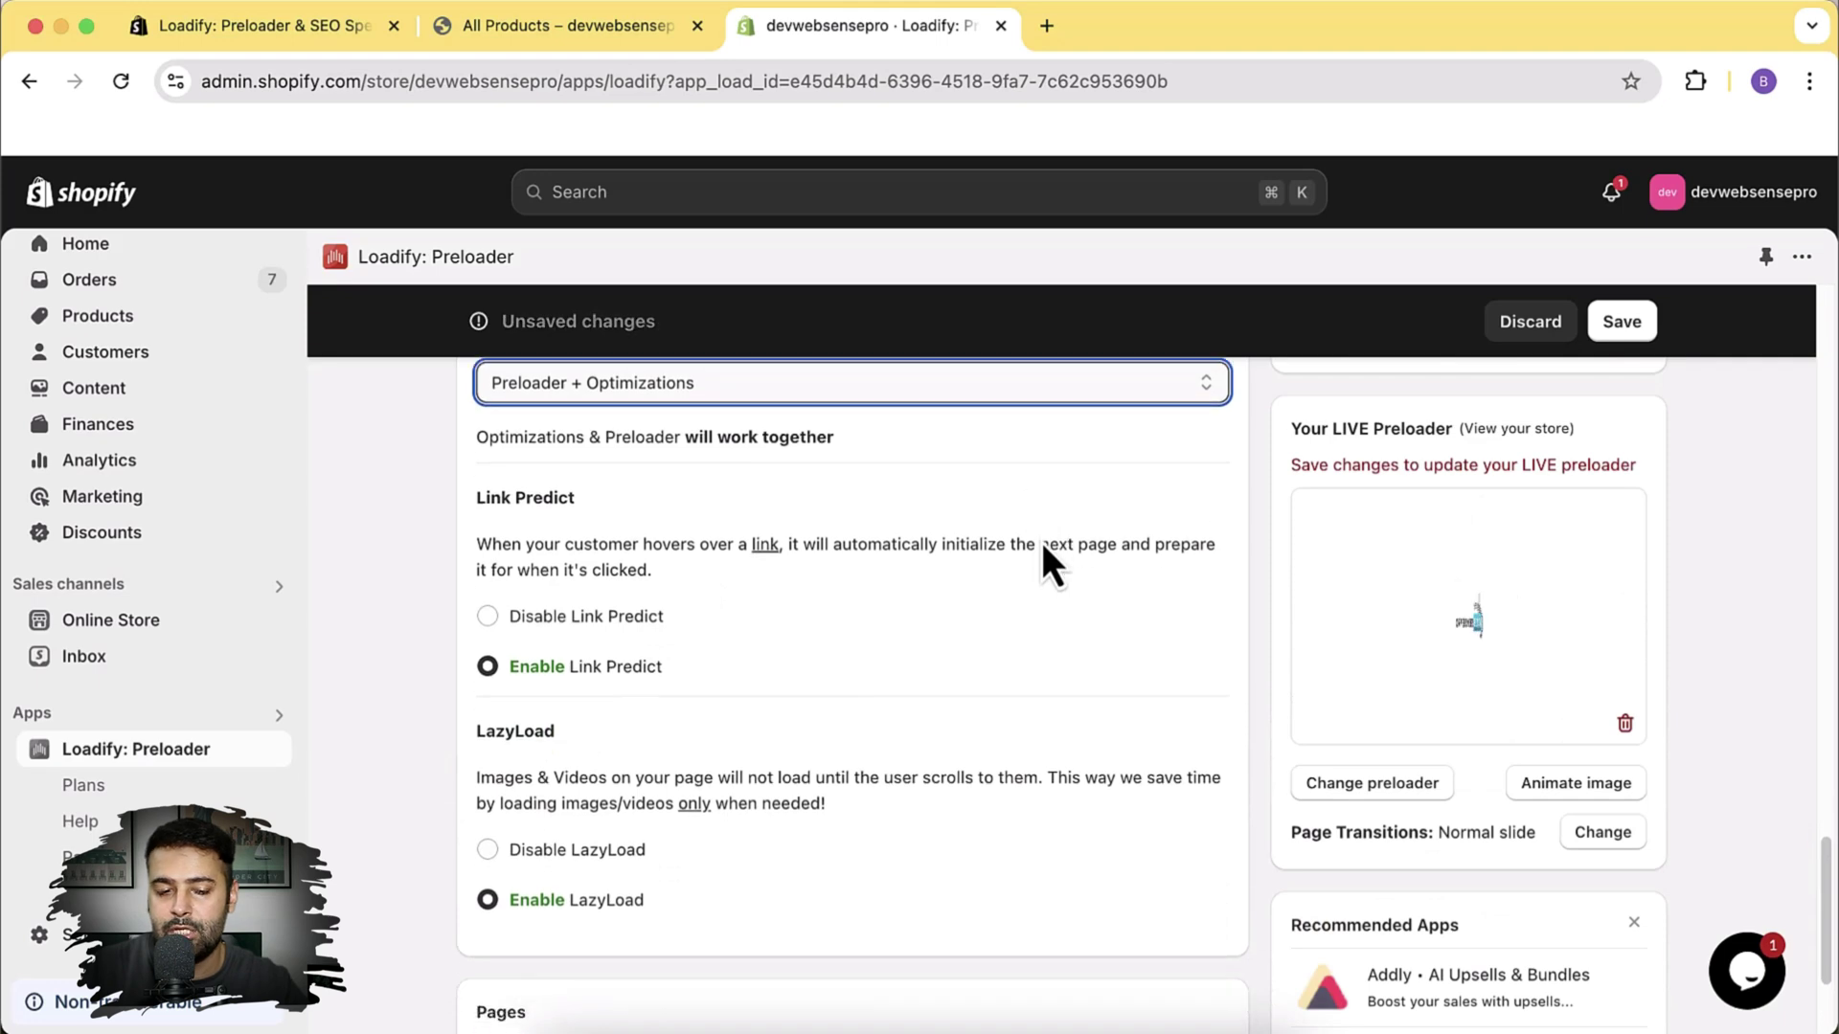
scroll(1046, 553, "down", 1)
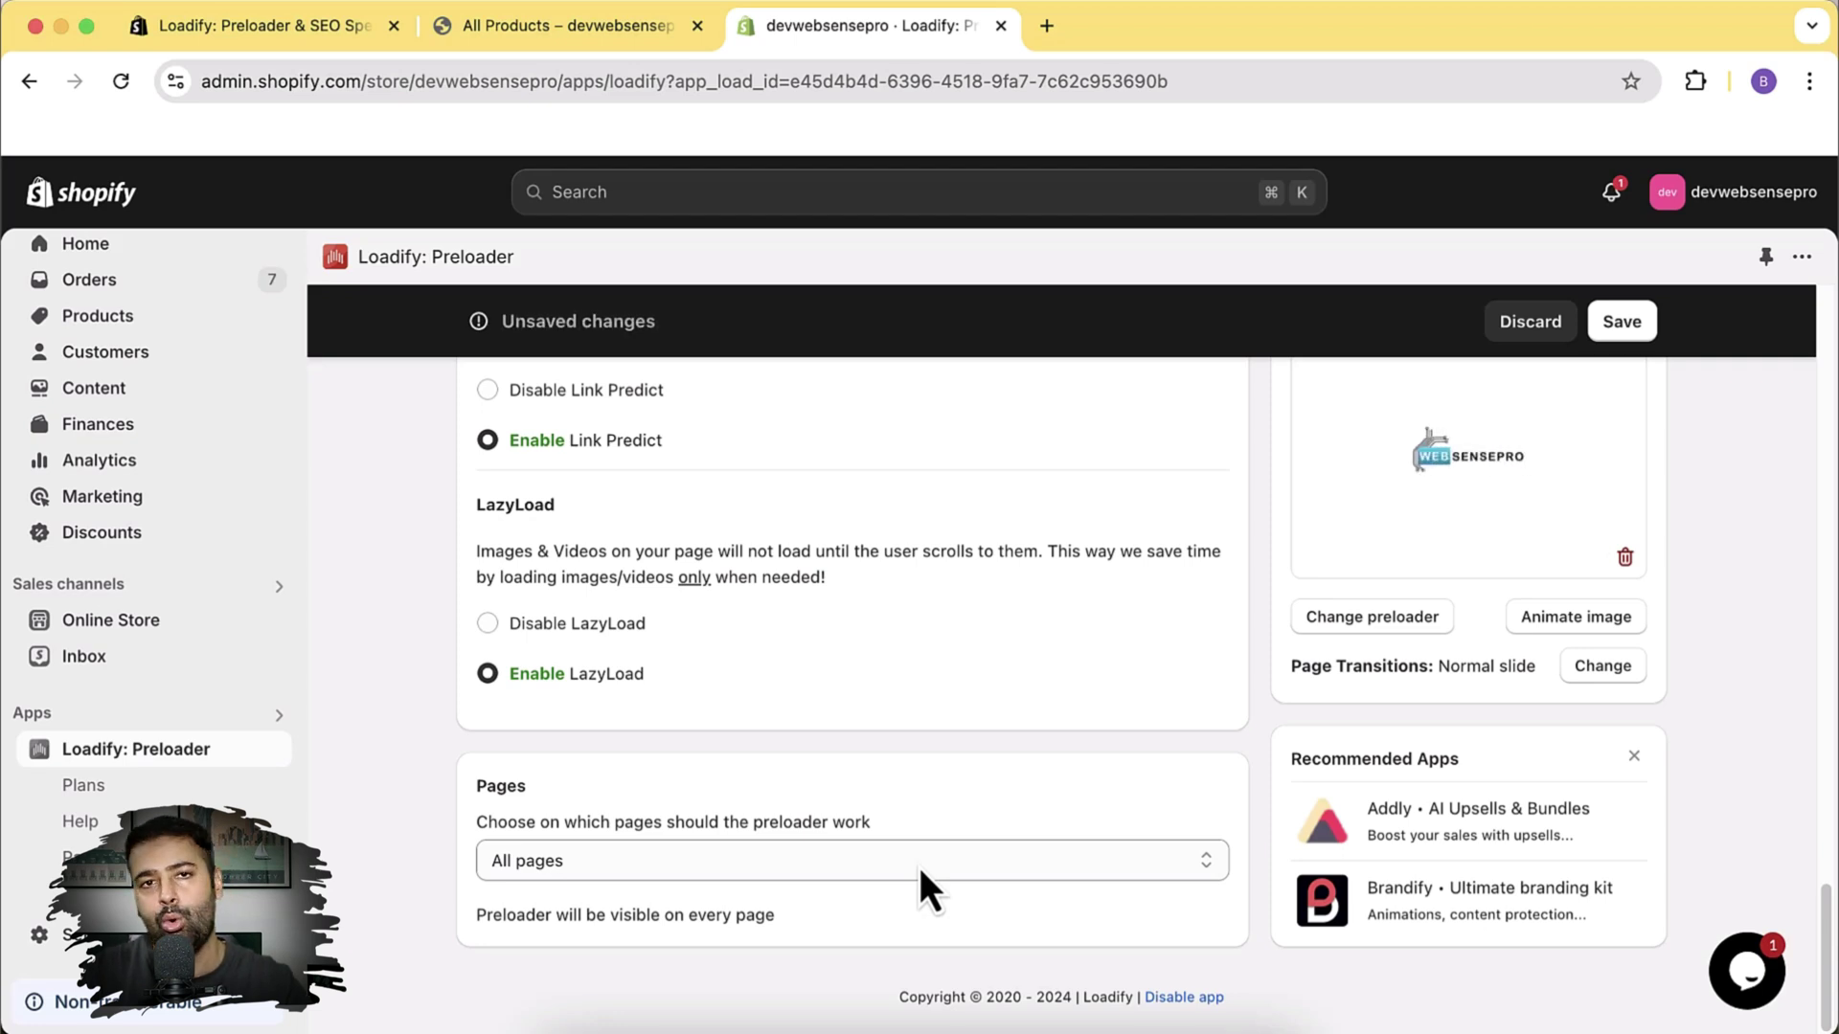
- Set the preloader's Pages option to "Select", review the selectable pages, and return to the Preloader Design settings
left_click(836, 858)
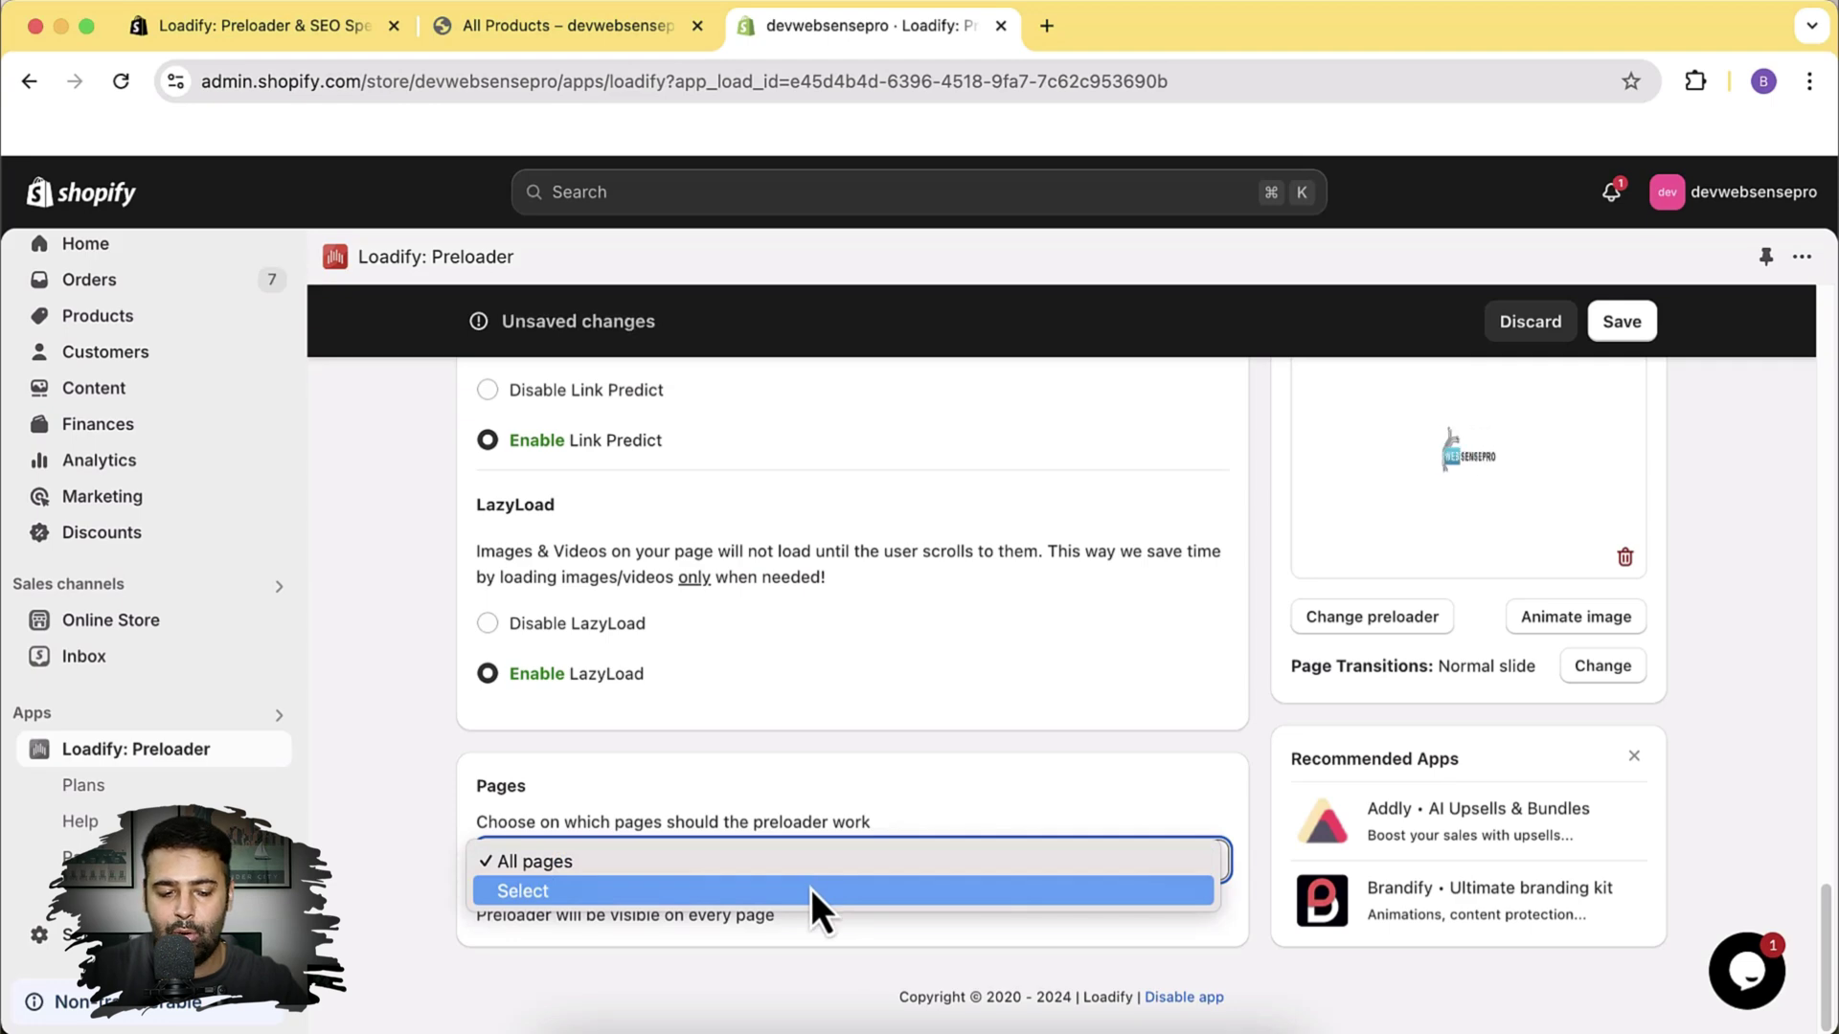
left_click(811, 889)
scroll(1040, 728, "down", 3)
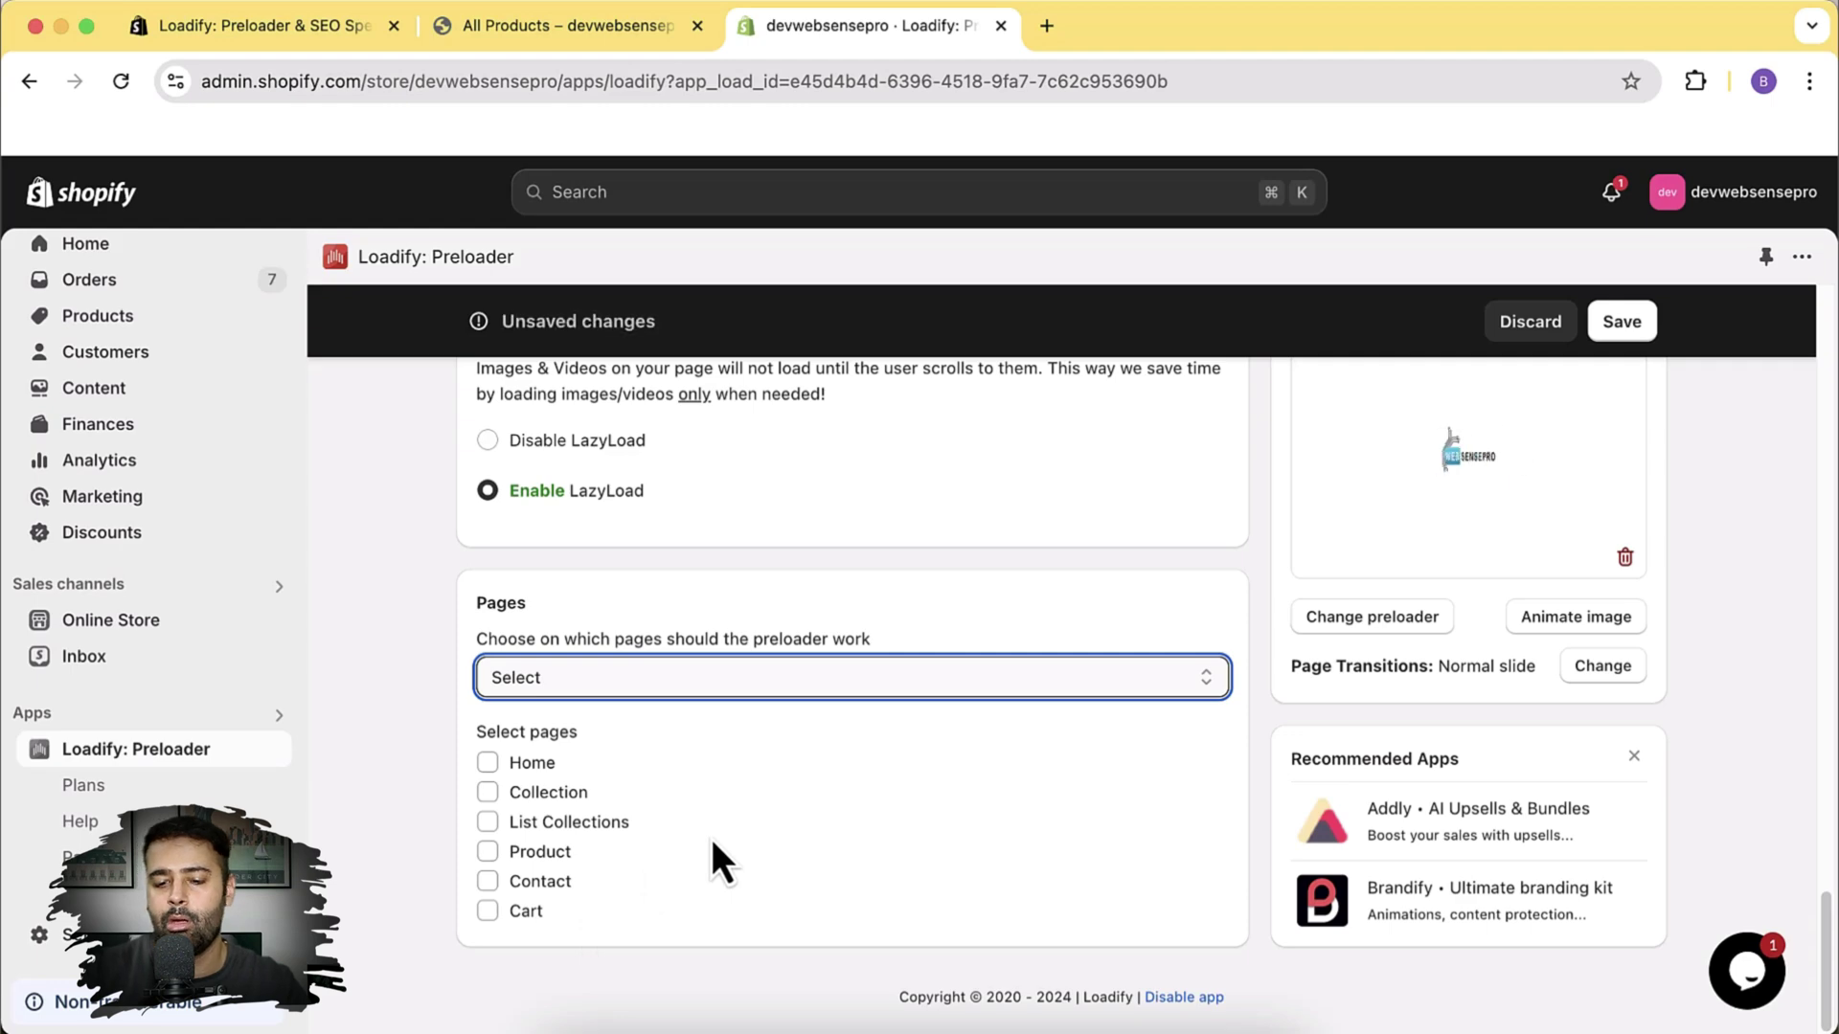
scroll(1166, 831, "up", 10)
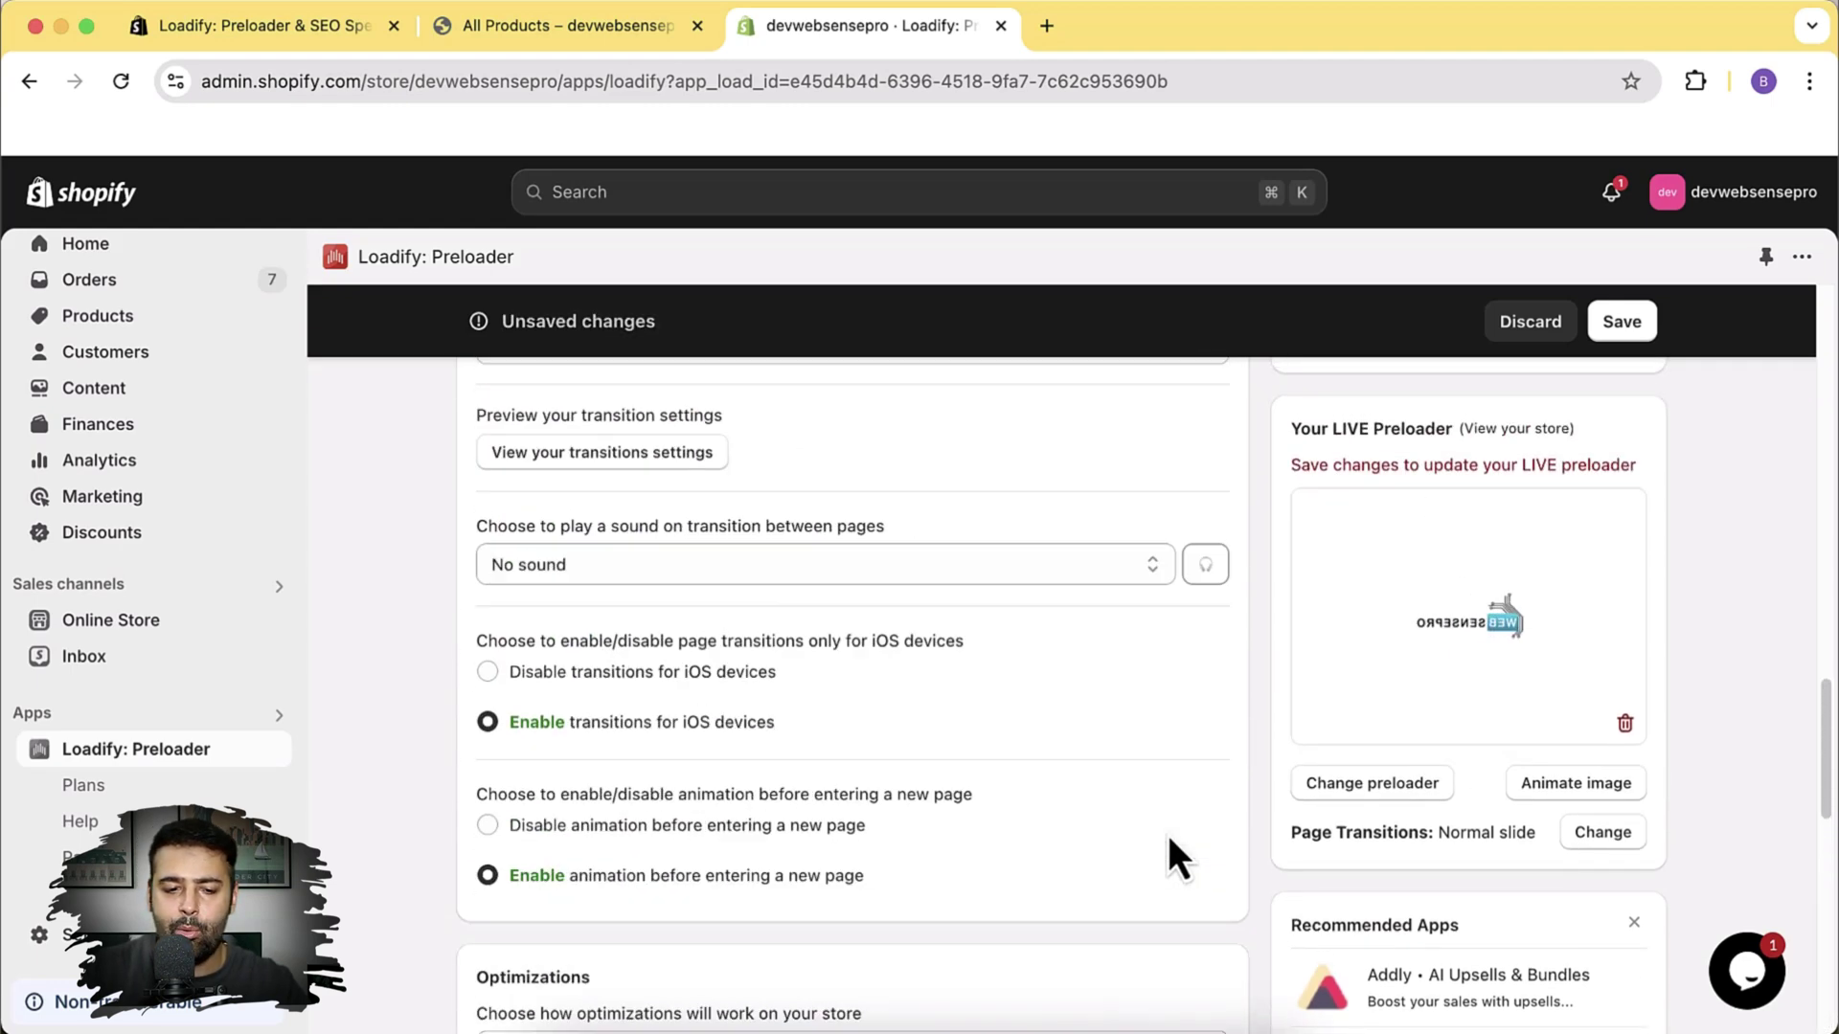
scroll(1166, 831, "up", 15)
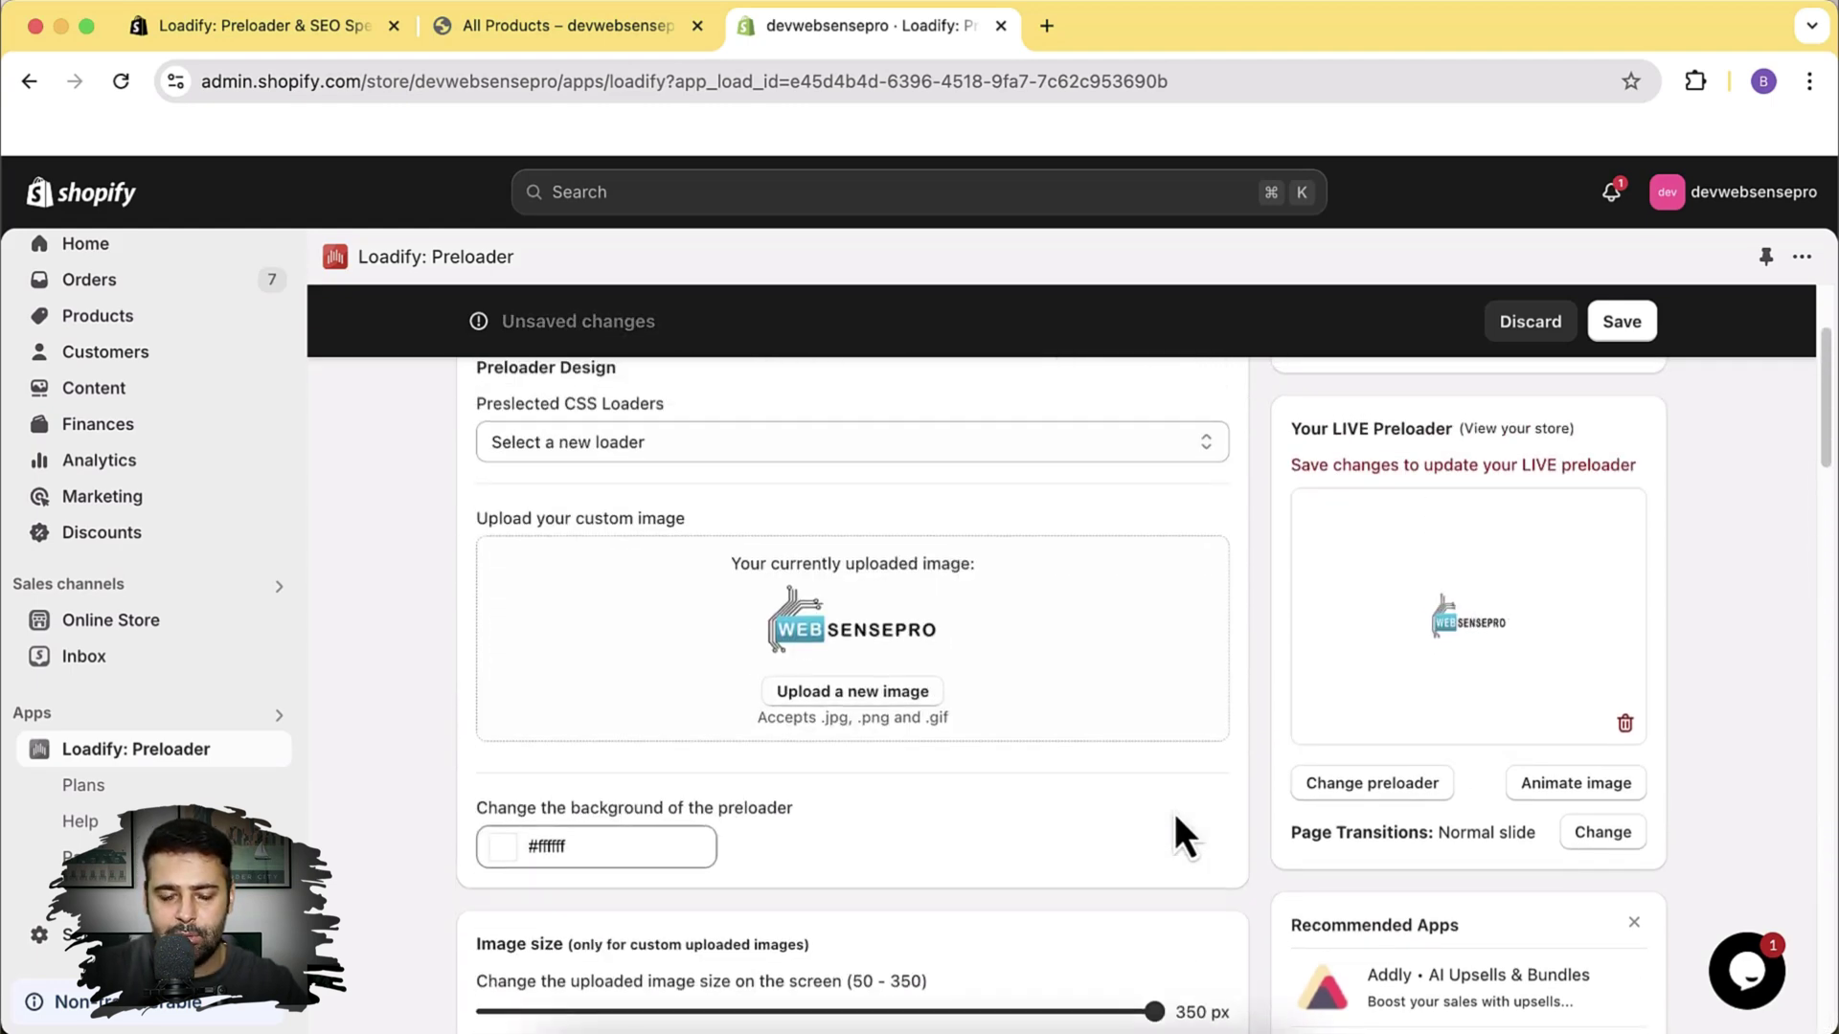
scroll(1177, 819, "up", 3)
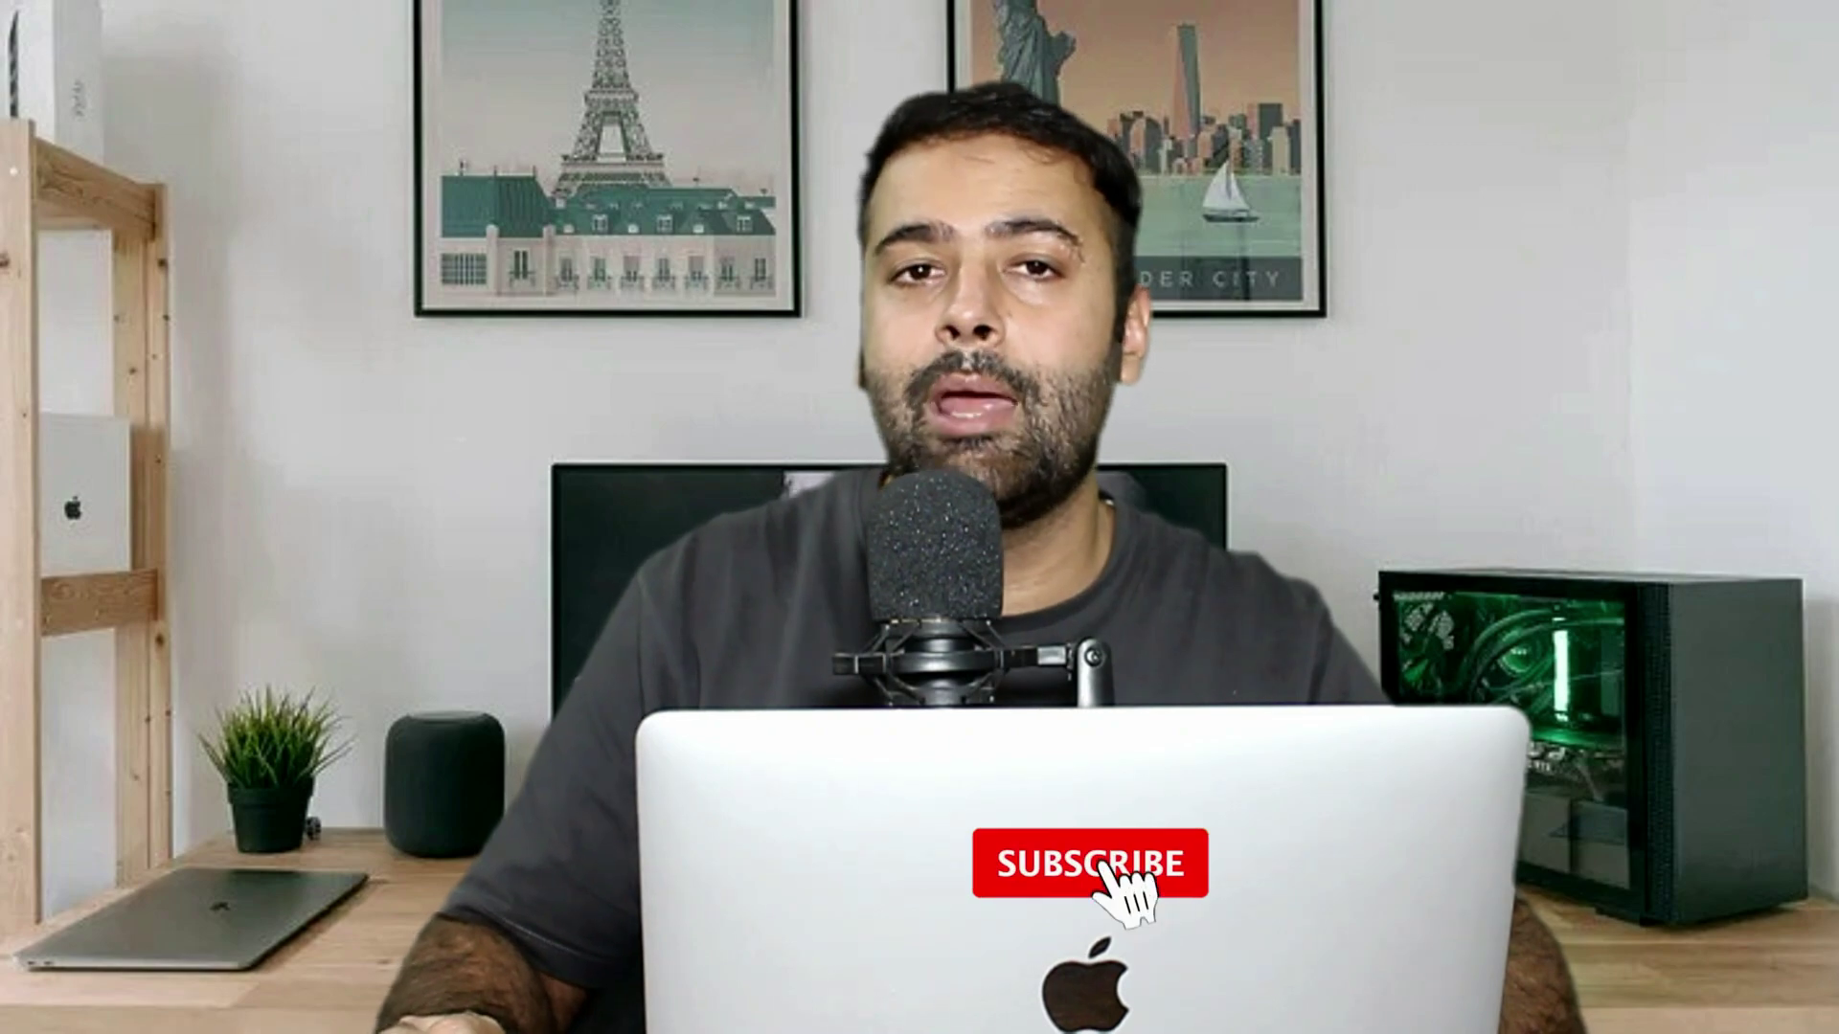